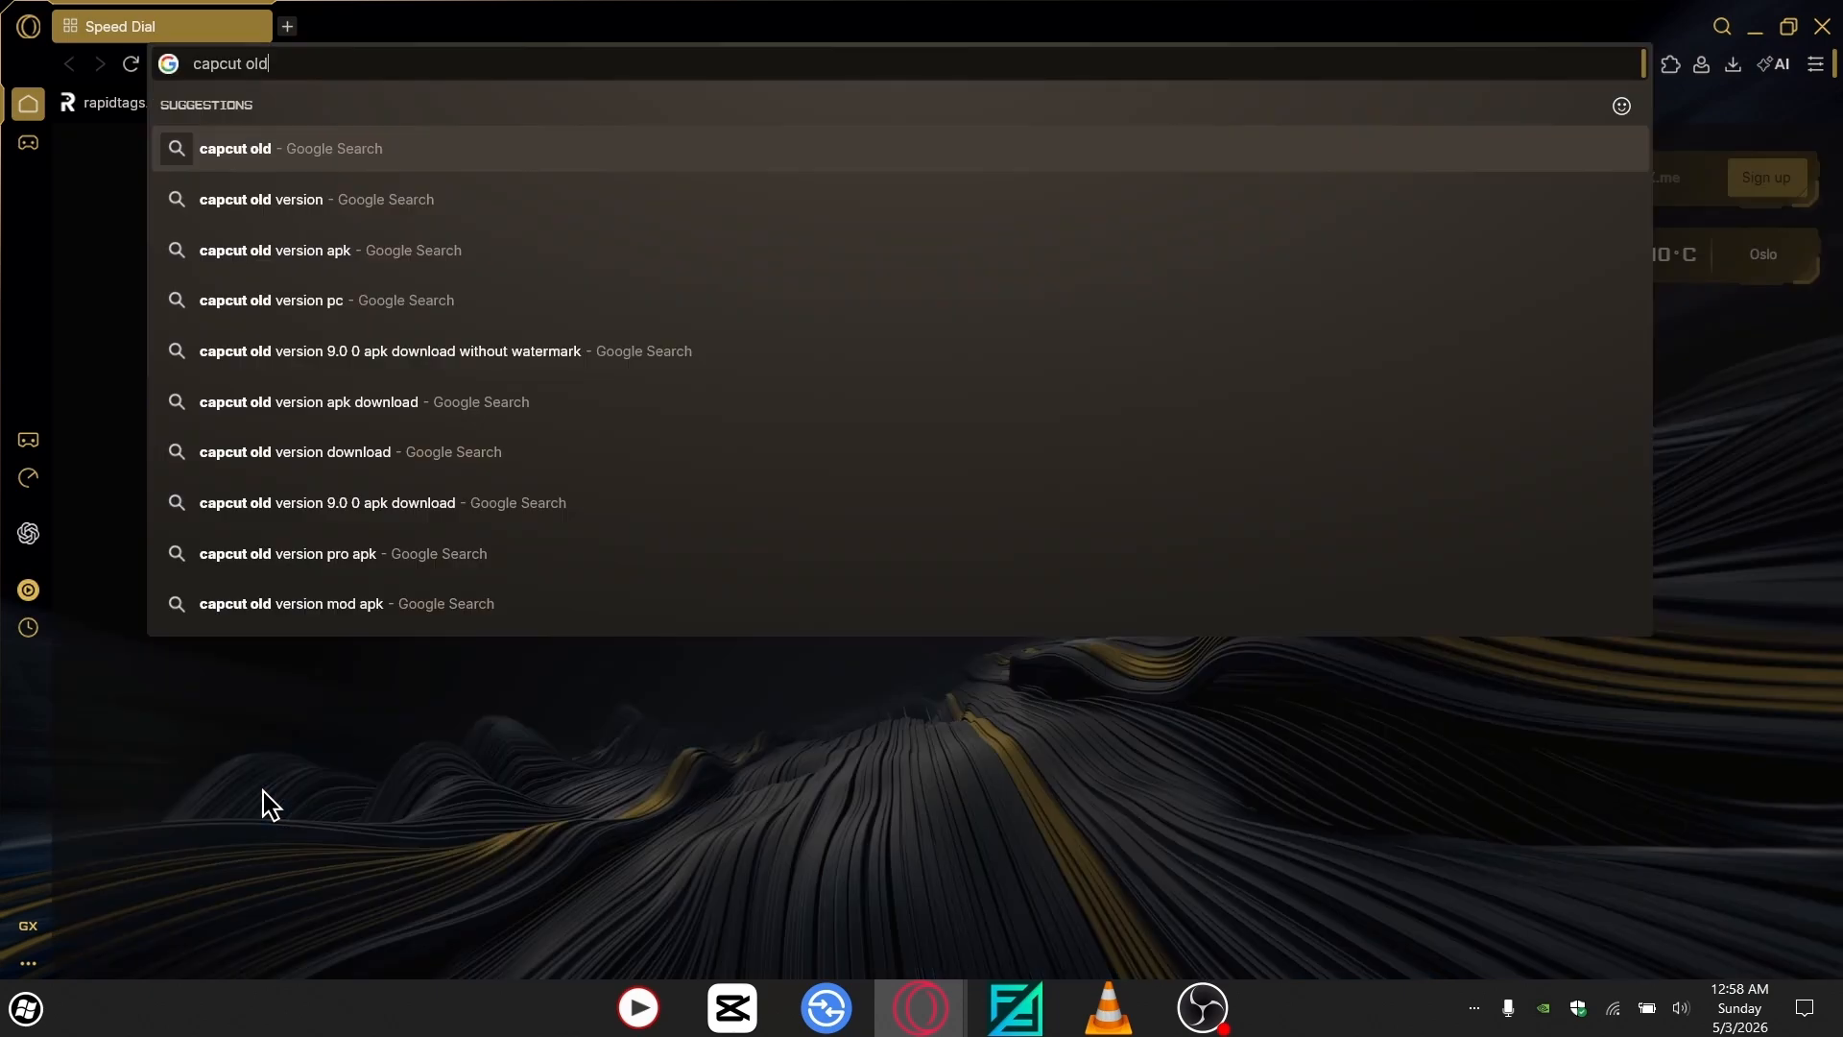
# - Search for "capcut old version pc" and open Uptodown's page of older CapCut versions for Windows
pyautogui.click(403, 316)
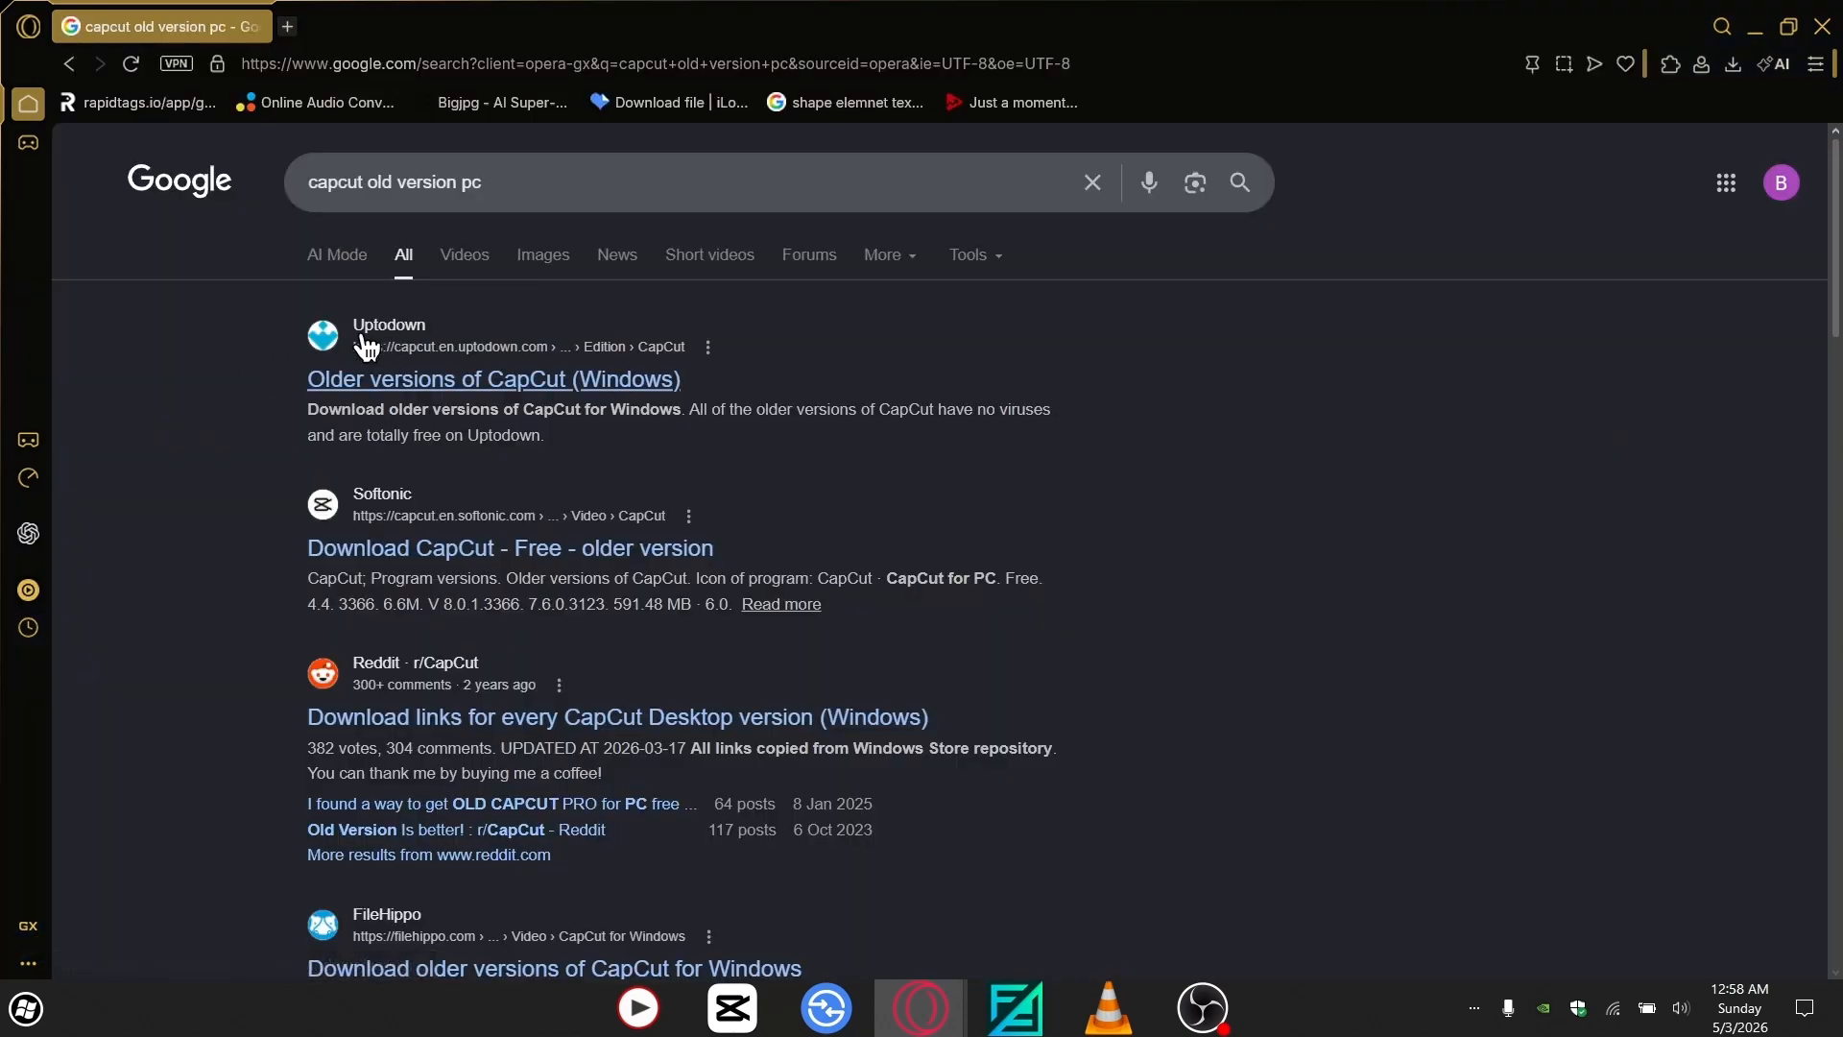
pyautogui.click(362, 346)
pyautogui.scroll(-3, 902, 518)
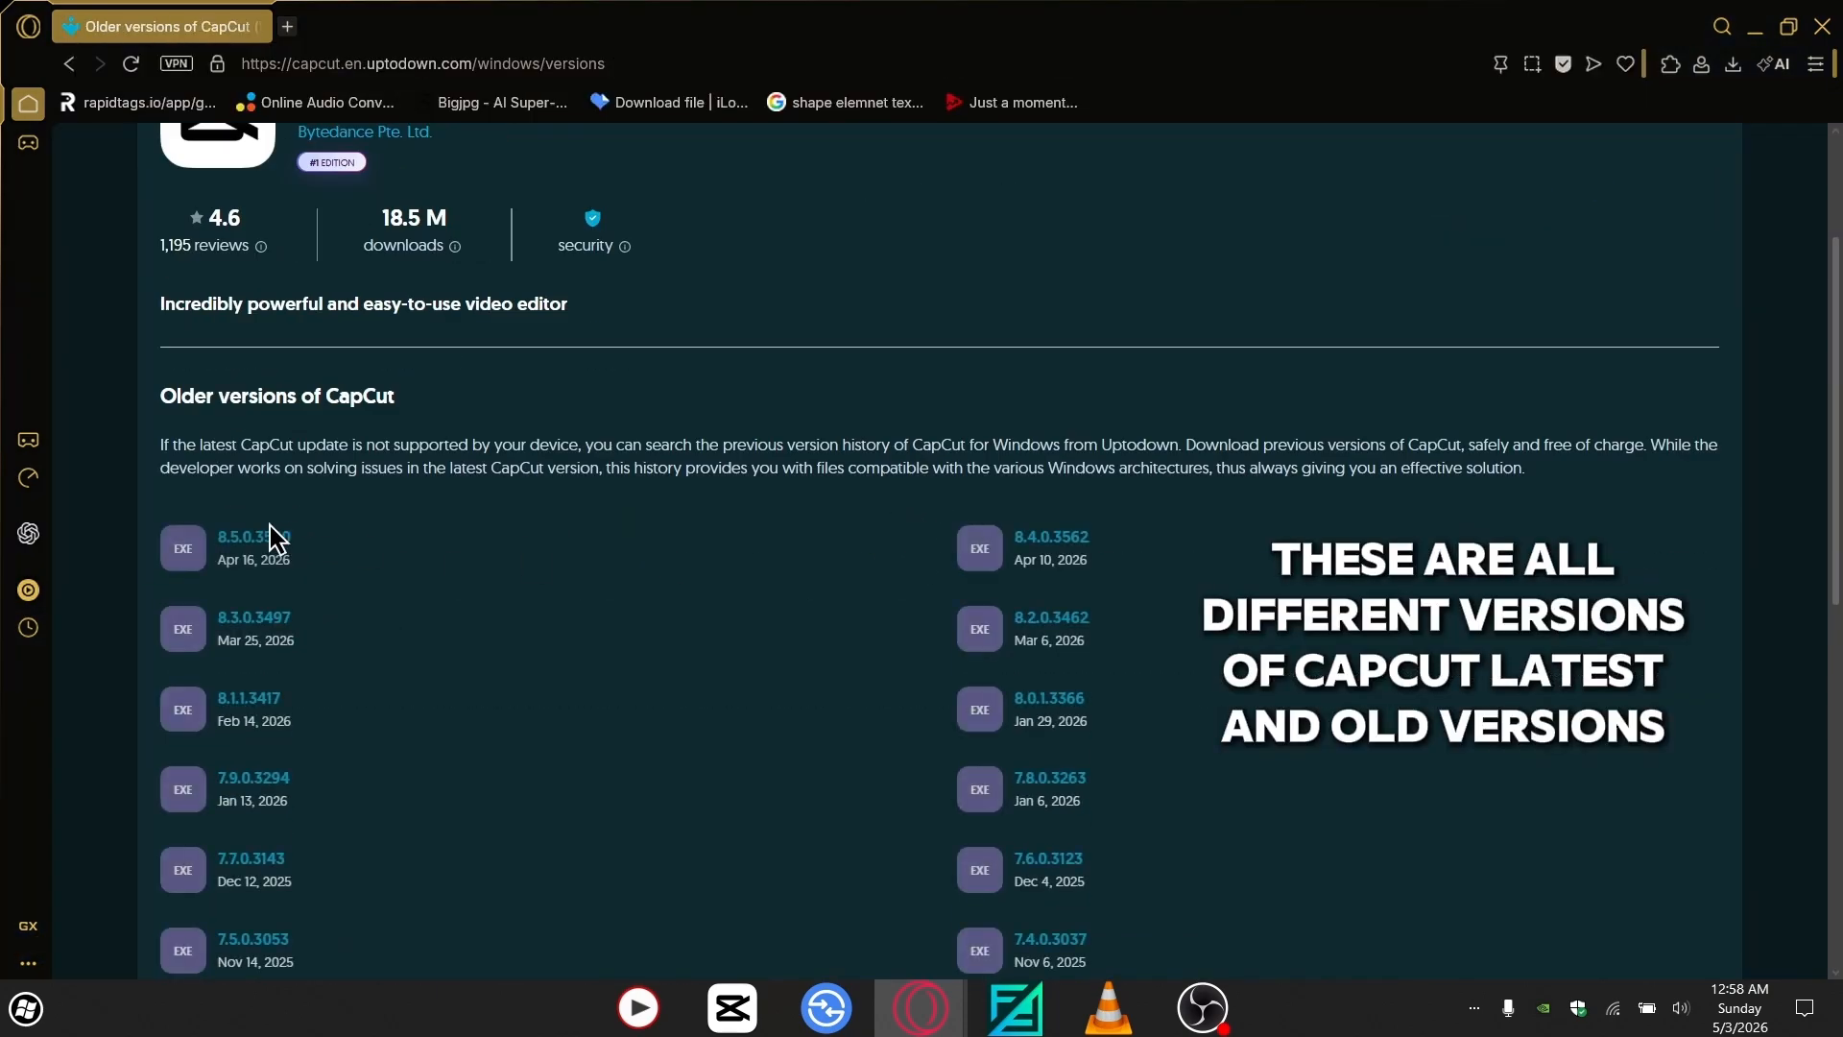
# - Choose CapCut version 5.9.1 from the list of older versions
pyautogui.scroll(-5, 392, 574)
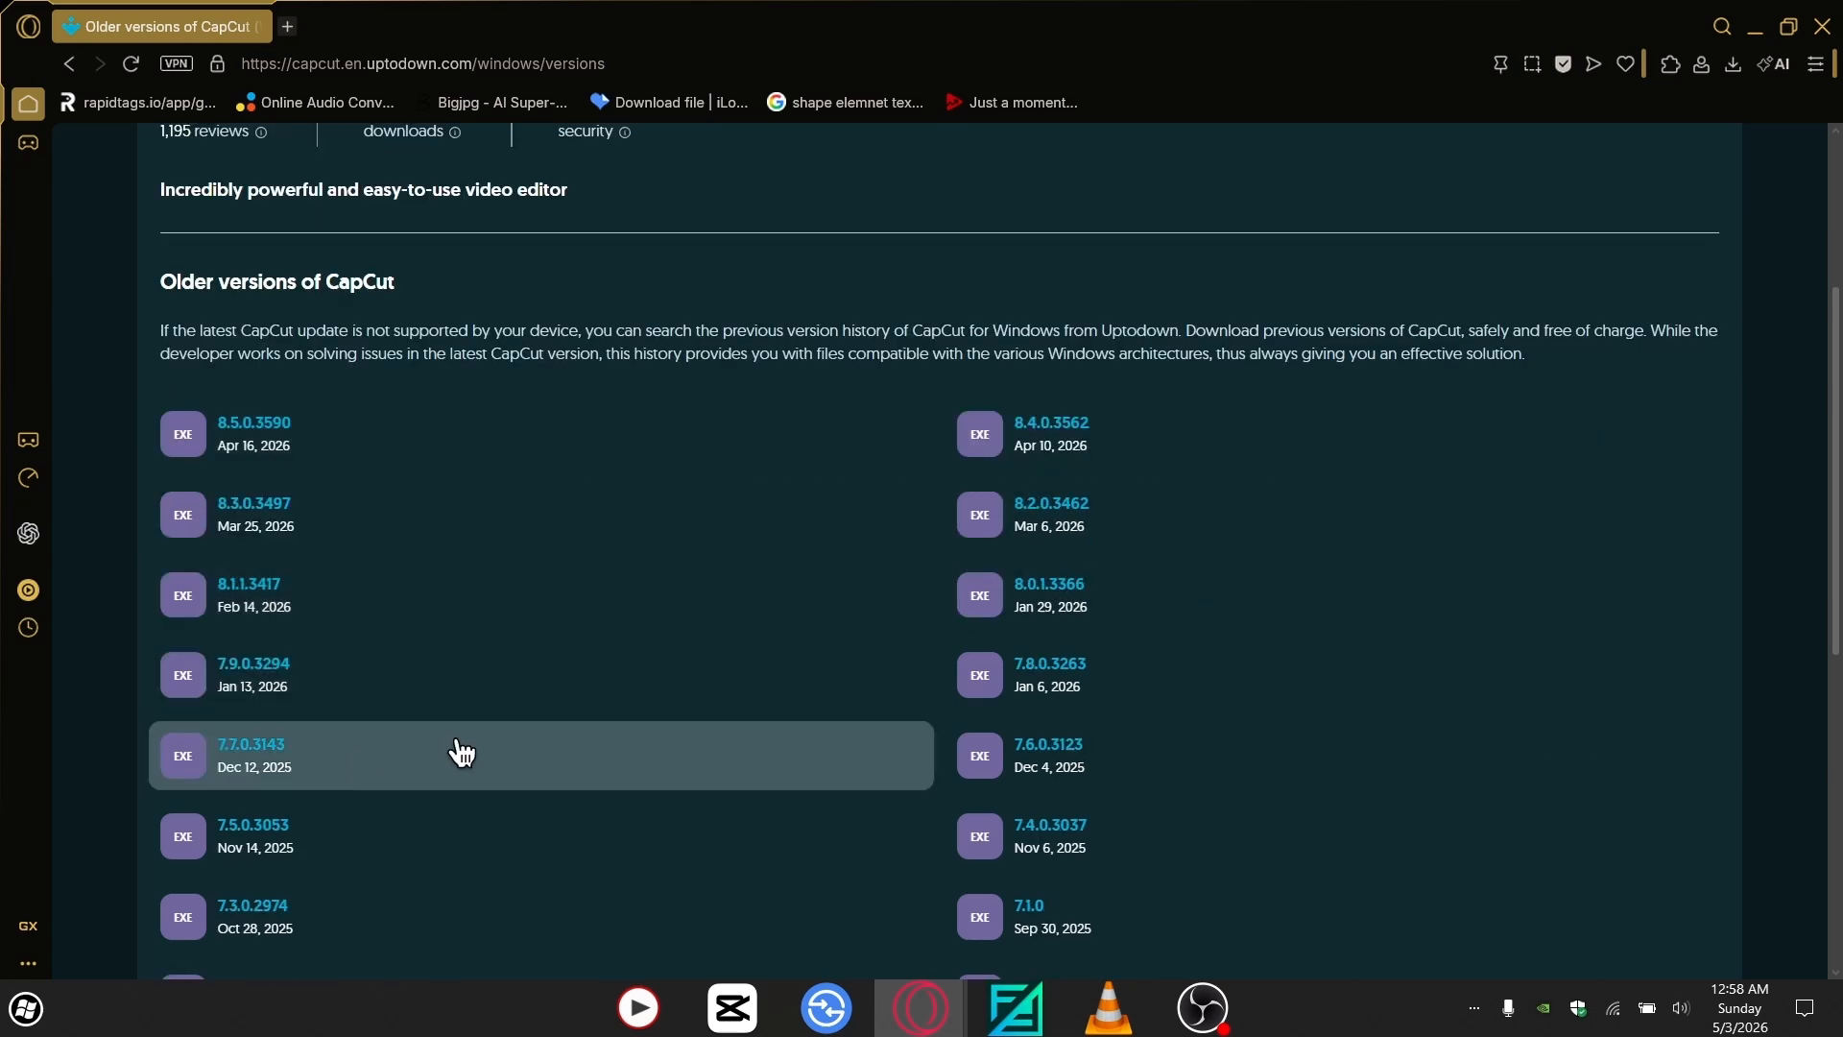
pyautogui.moveTo(1835, 489)
pyautogui.mouseDown()
pyautogui.moveTo(1835, 825)
pyautogui.moveTo(1839, 447)
pyautogui.moveTo(1837, 497)
pyautogui.mouseUp()
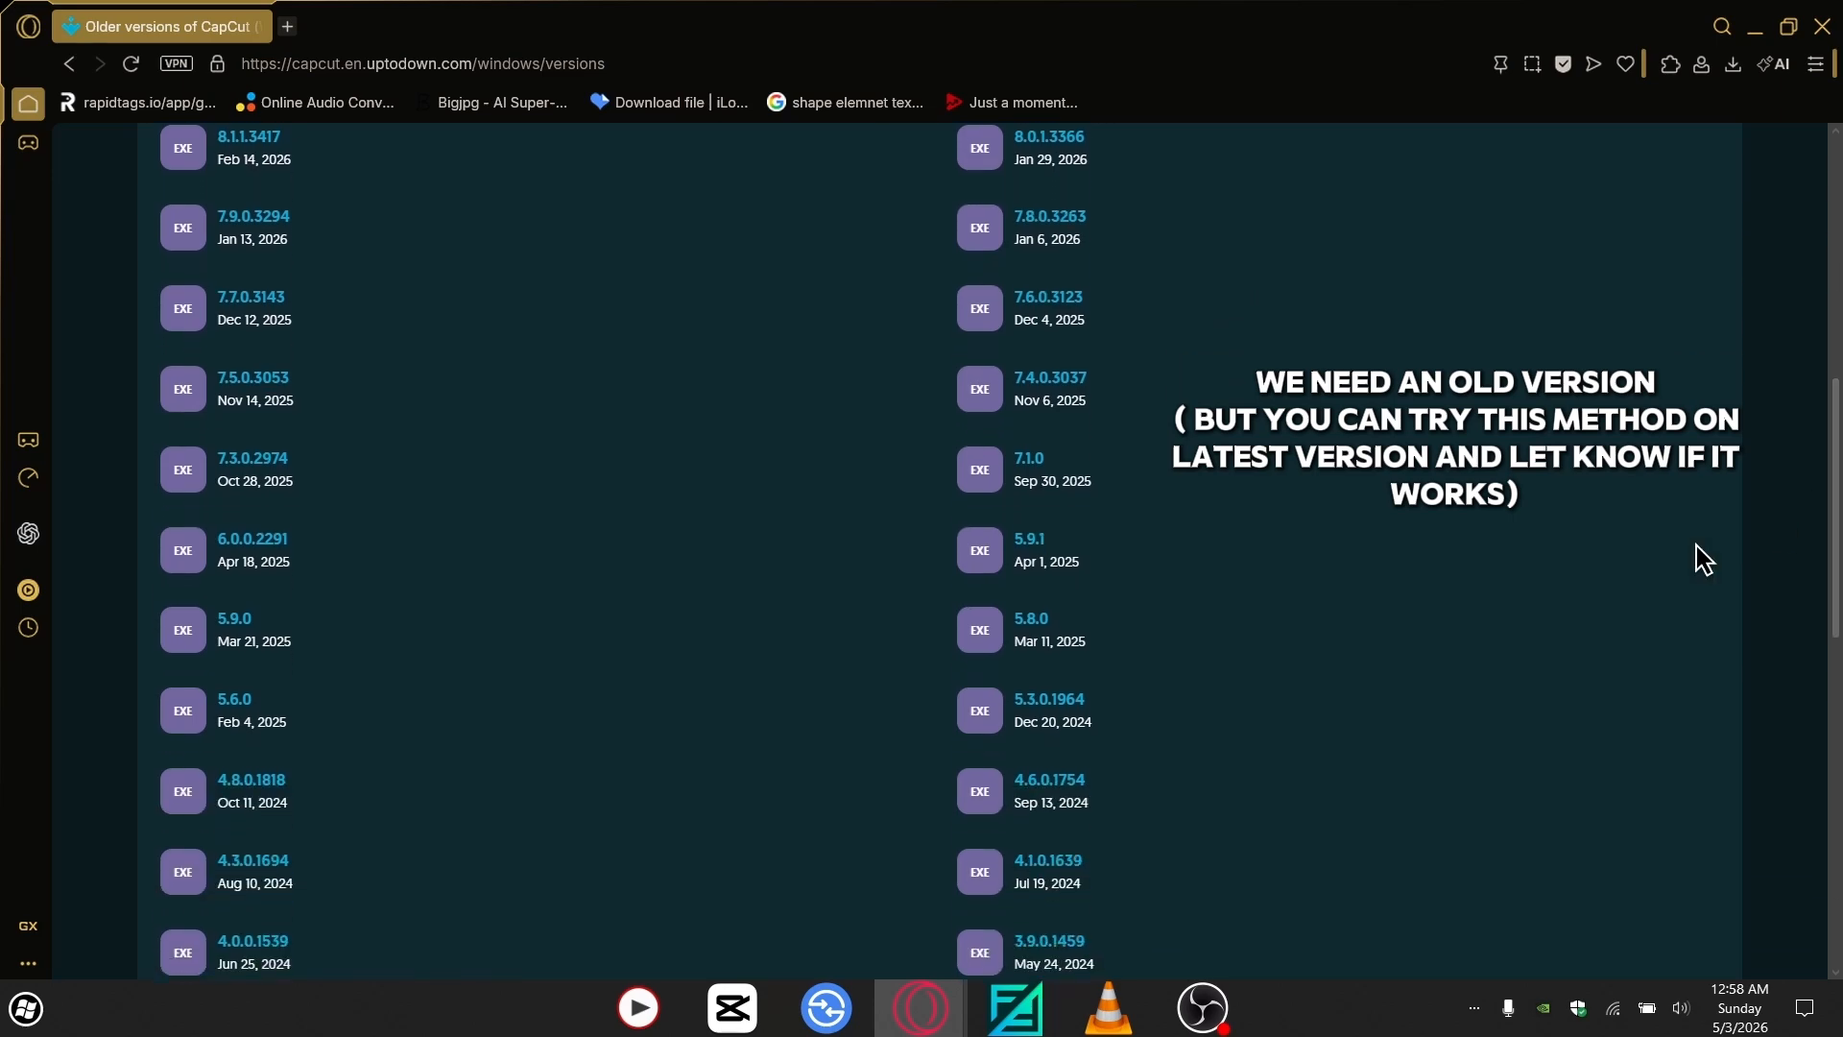
pyautogui.click(1091, 720)
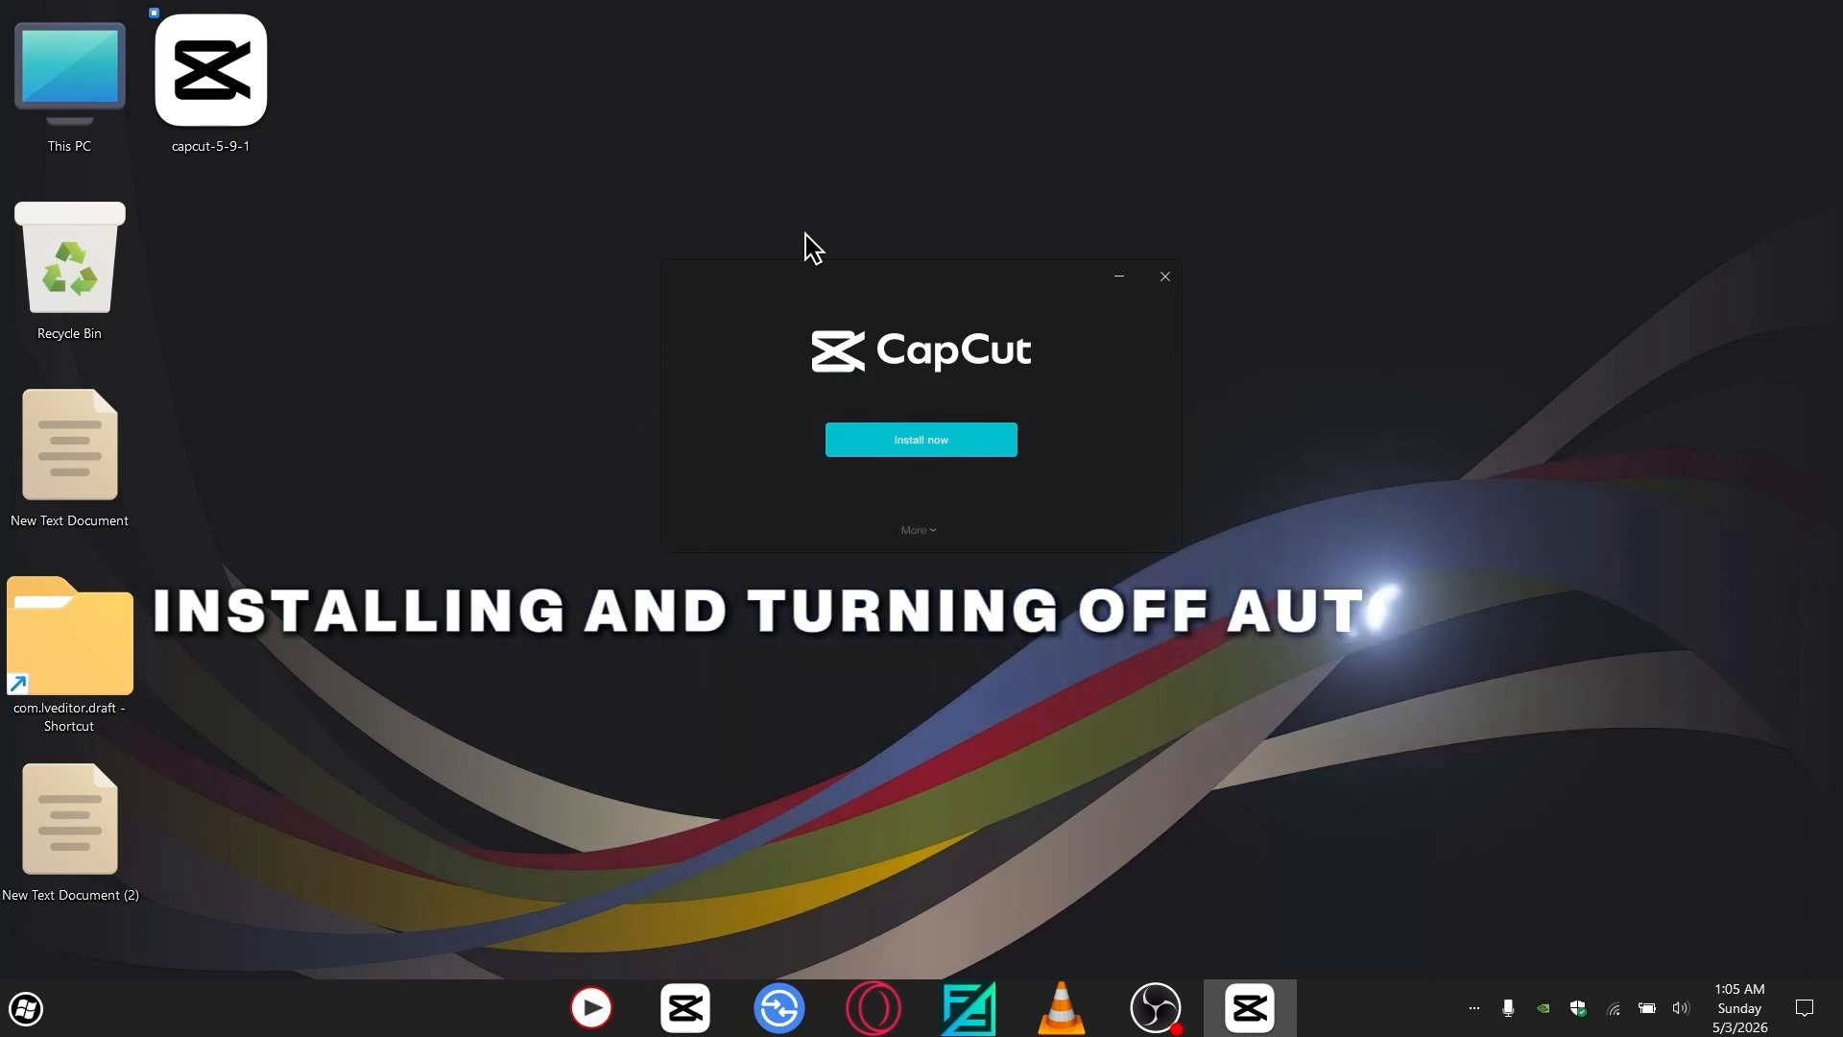
# - Install CapCut 5.9.1 from the open installer, accept the environment test and dismiss the version update check
pyautogui.click(867, 446)
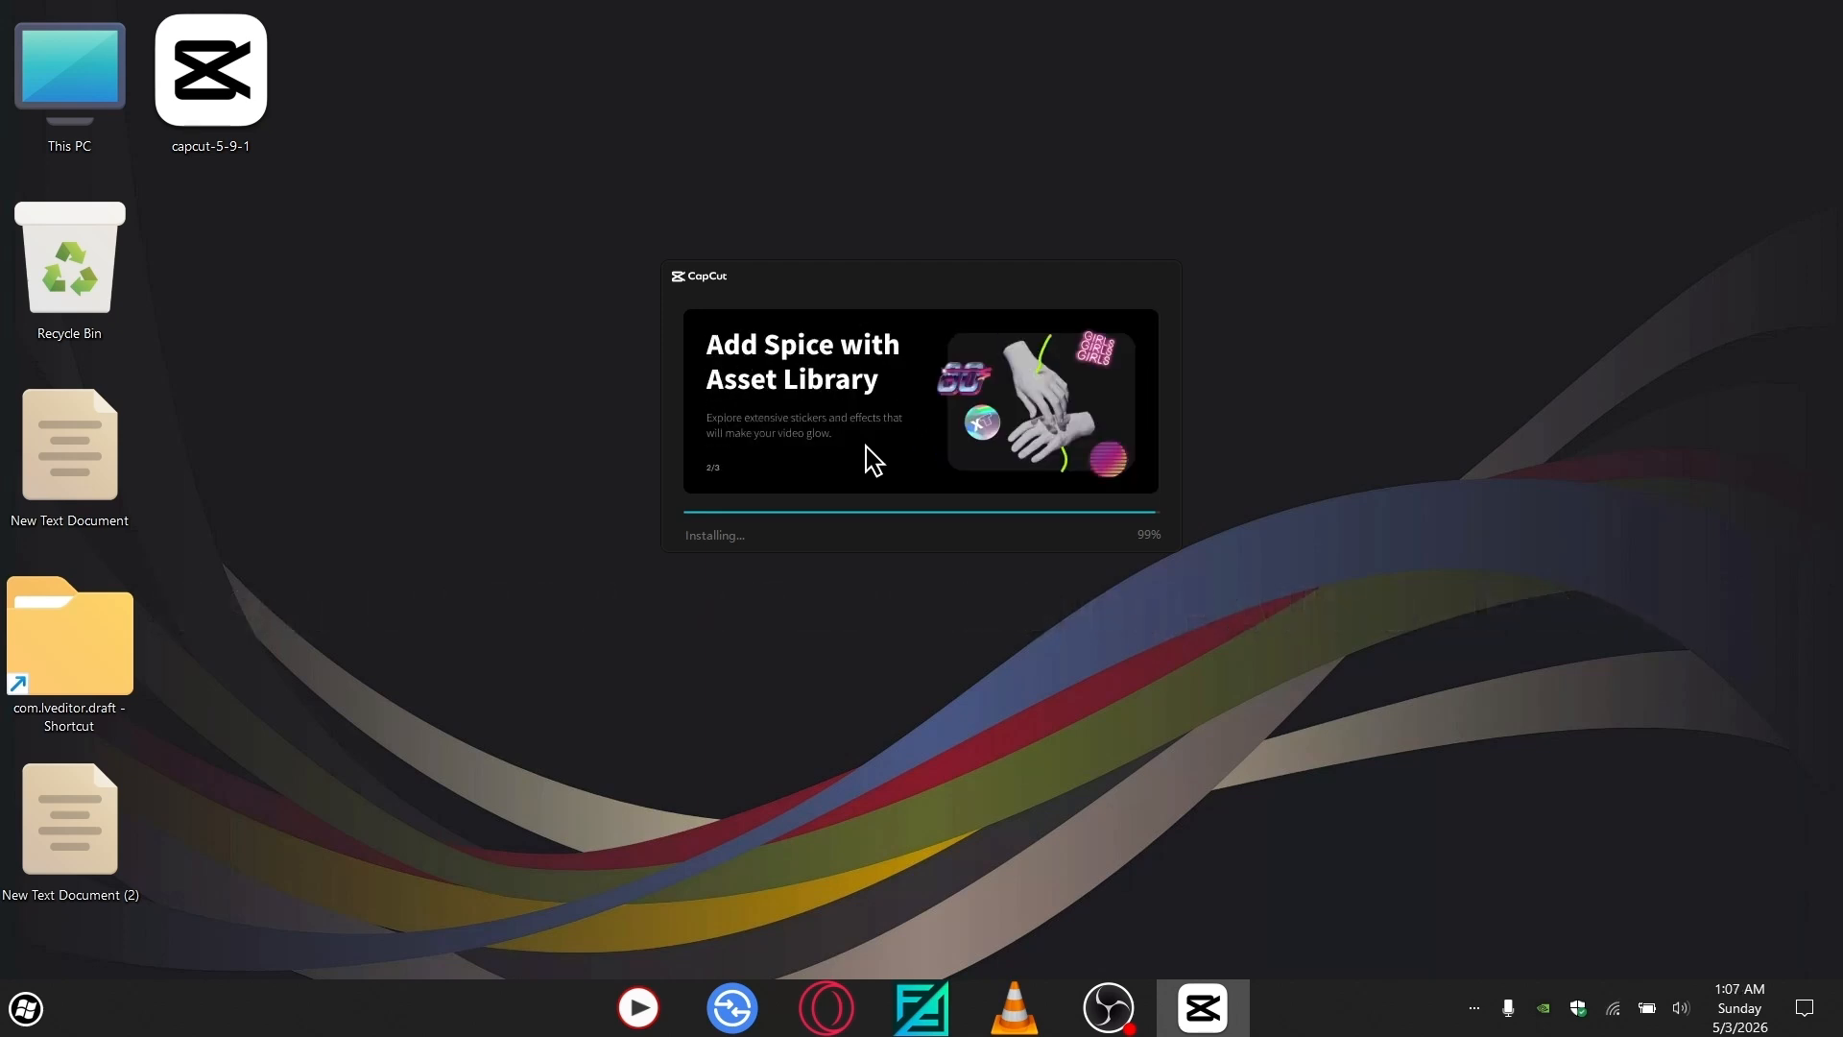
pyautogui.click(866, 446)
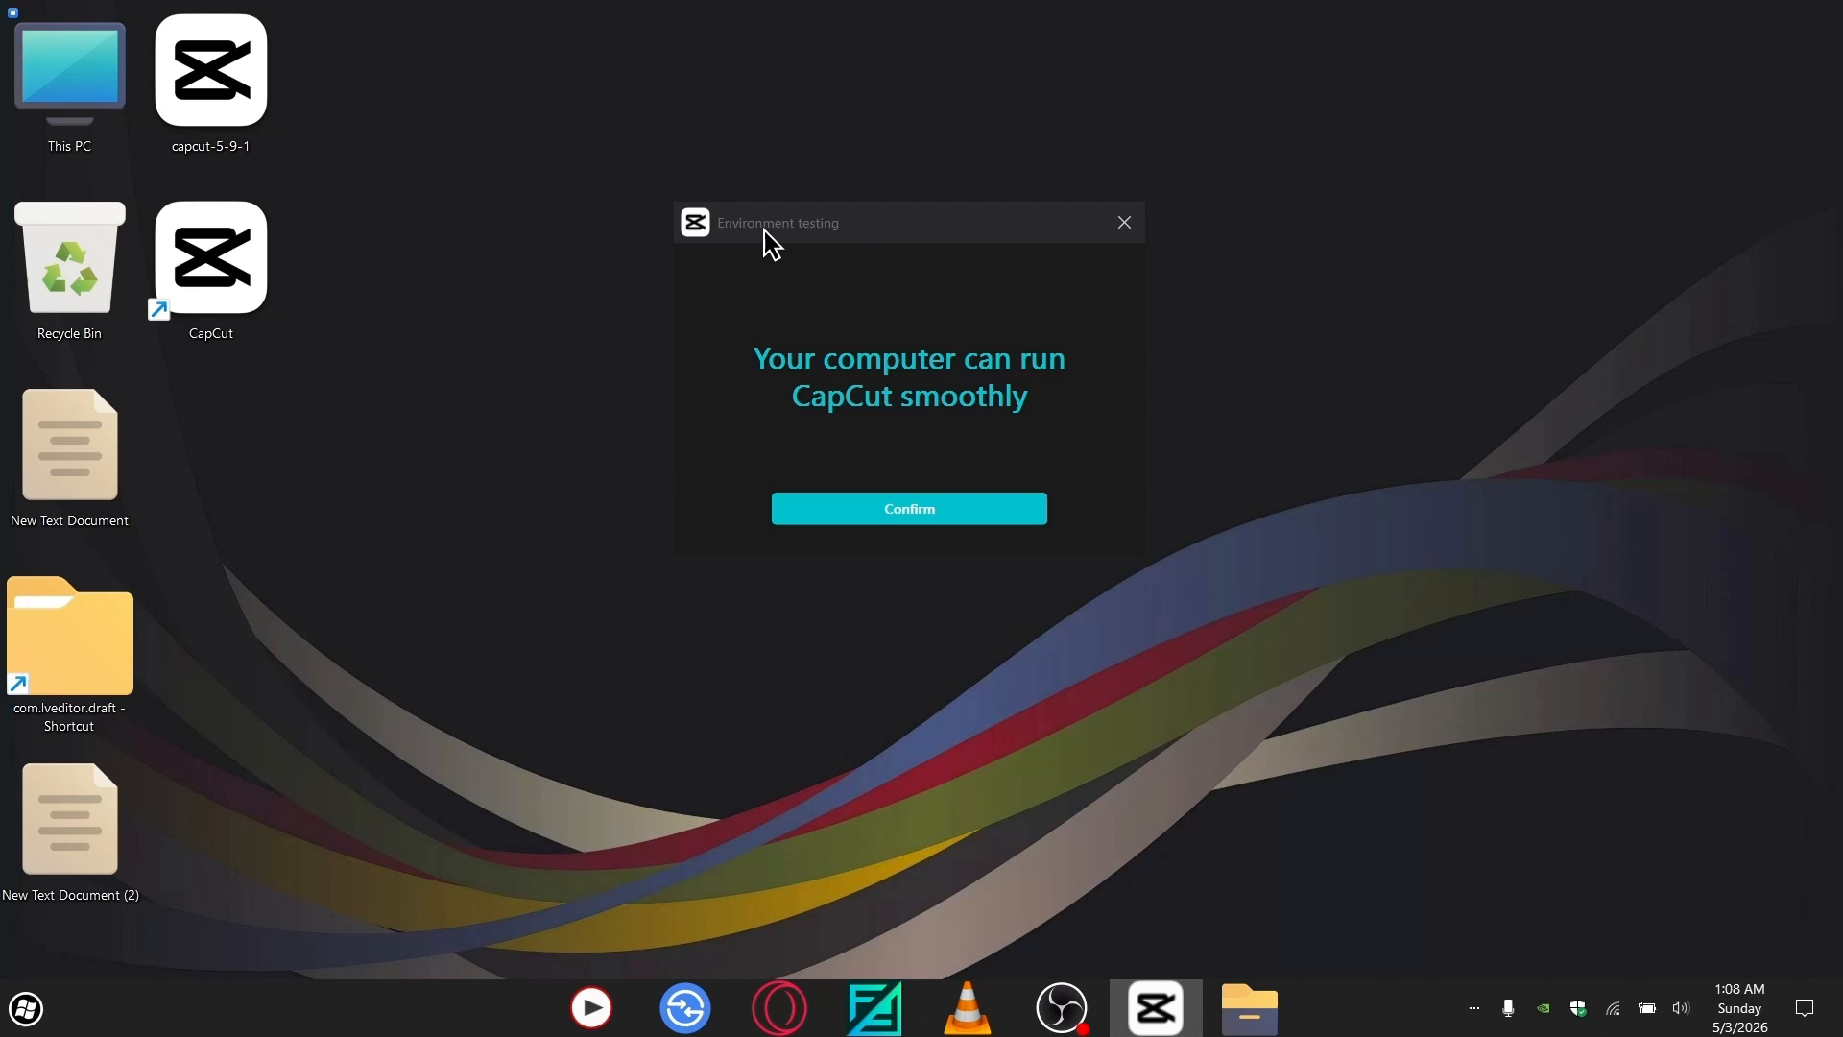
pyautogui.click(860, 518)
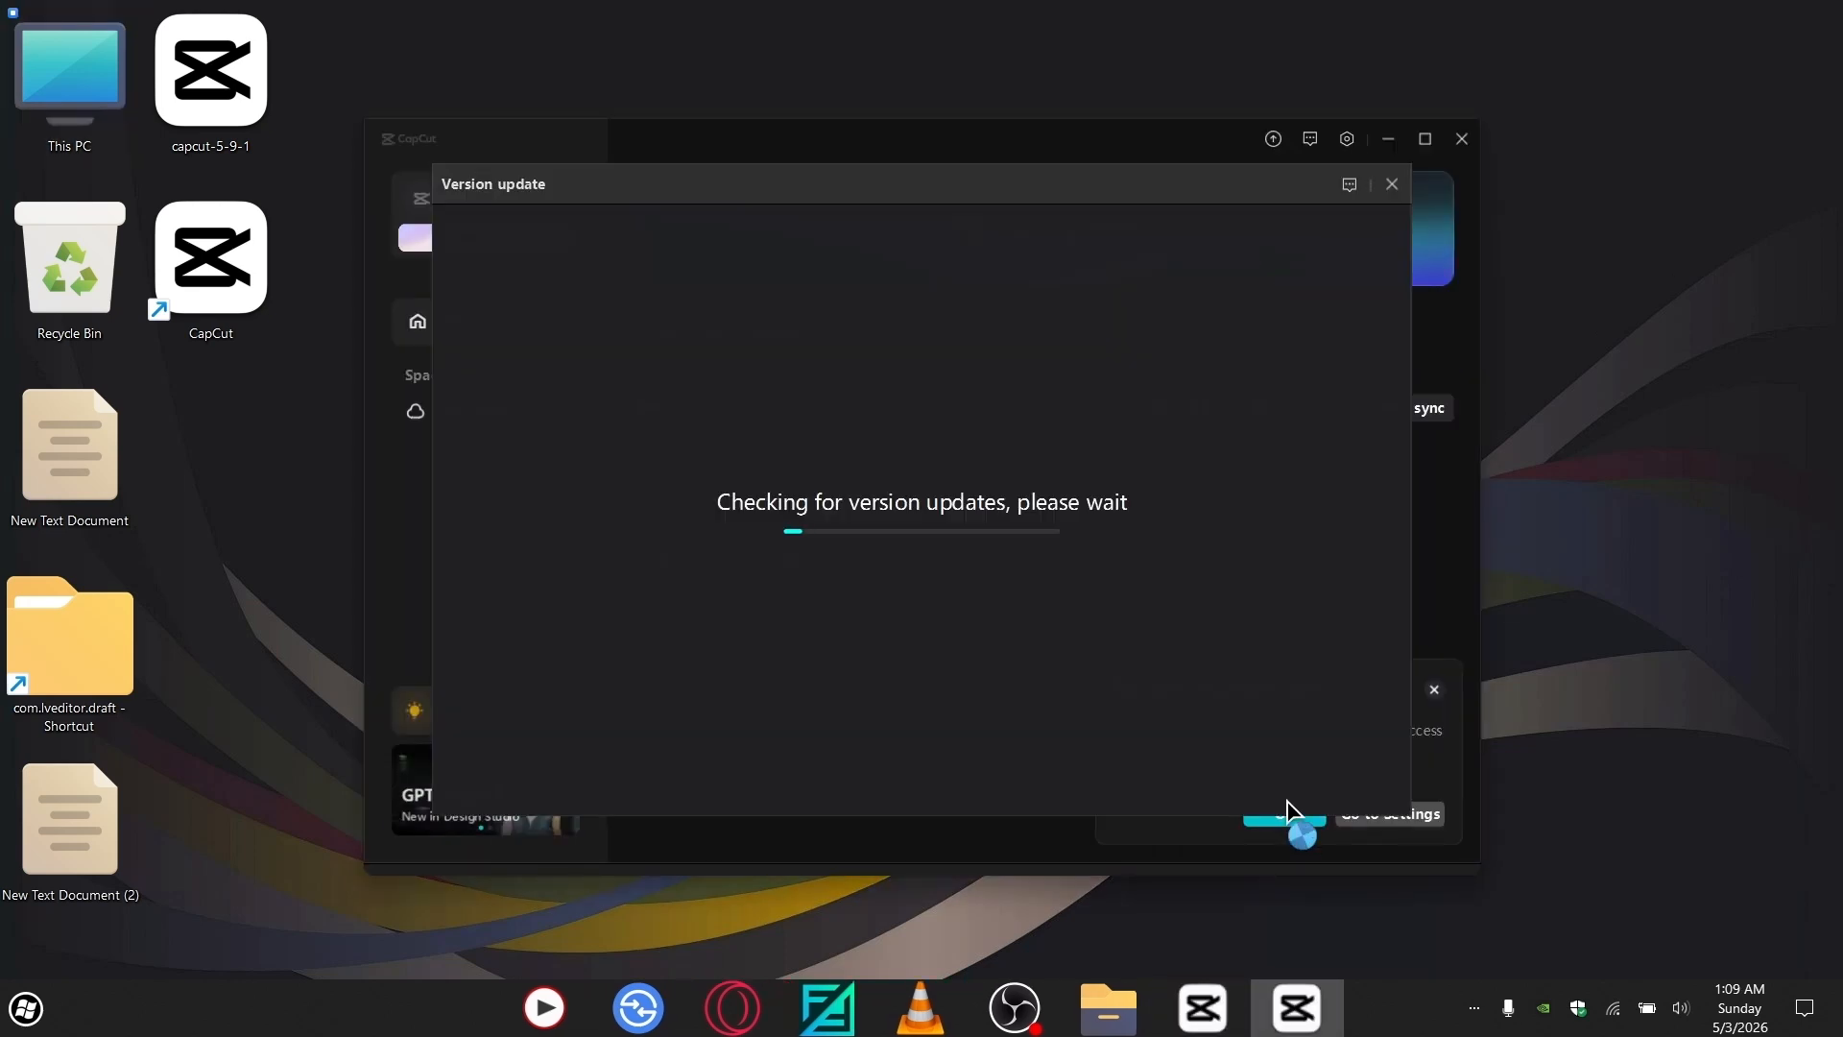
pyautogui.click(1389, 188)
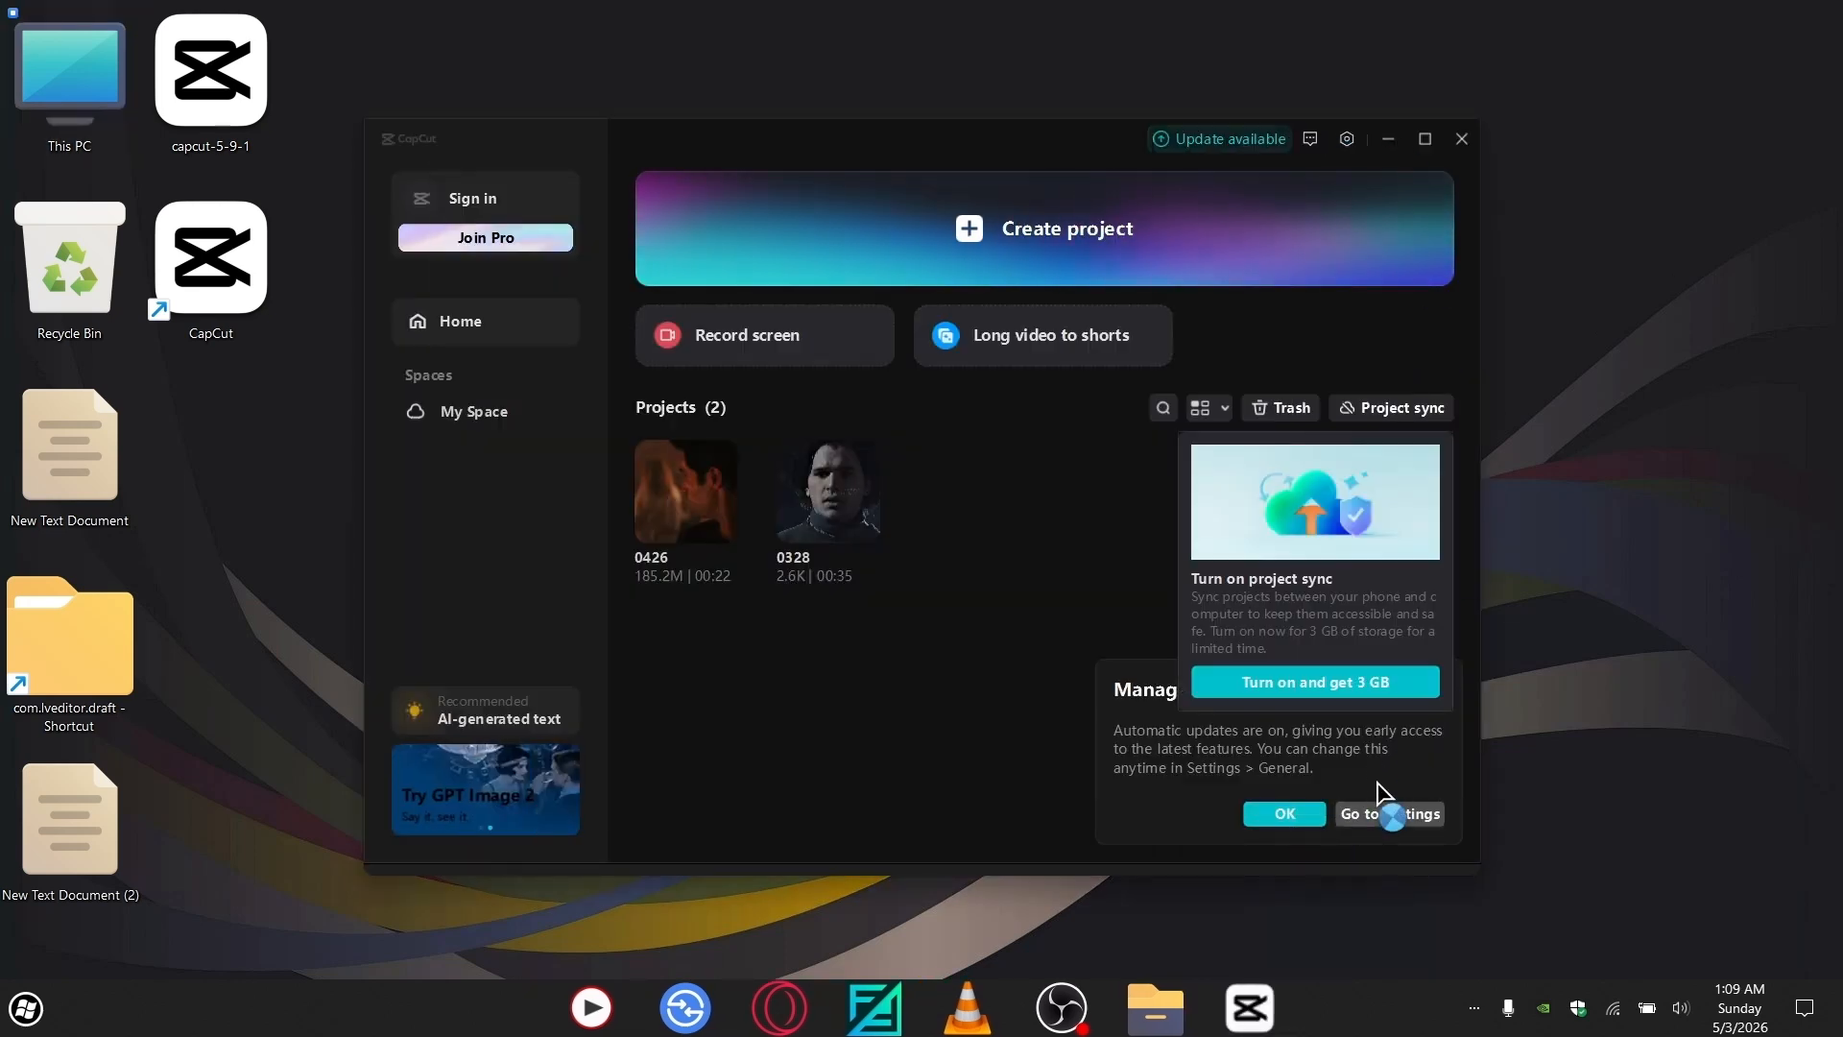
# - Turn off automatic updates by choosing "Get notified about updates" in the general settings, save, and recheck the settings
pyautogui.click(1346, 138)
pyautogui.click(1336, 181)
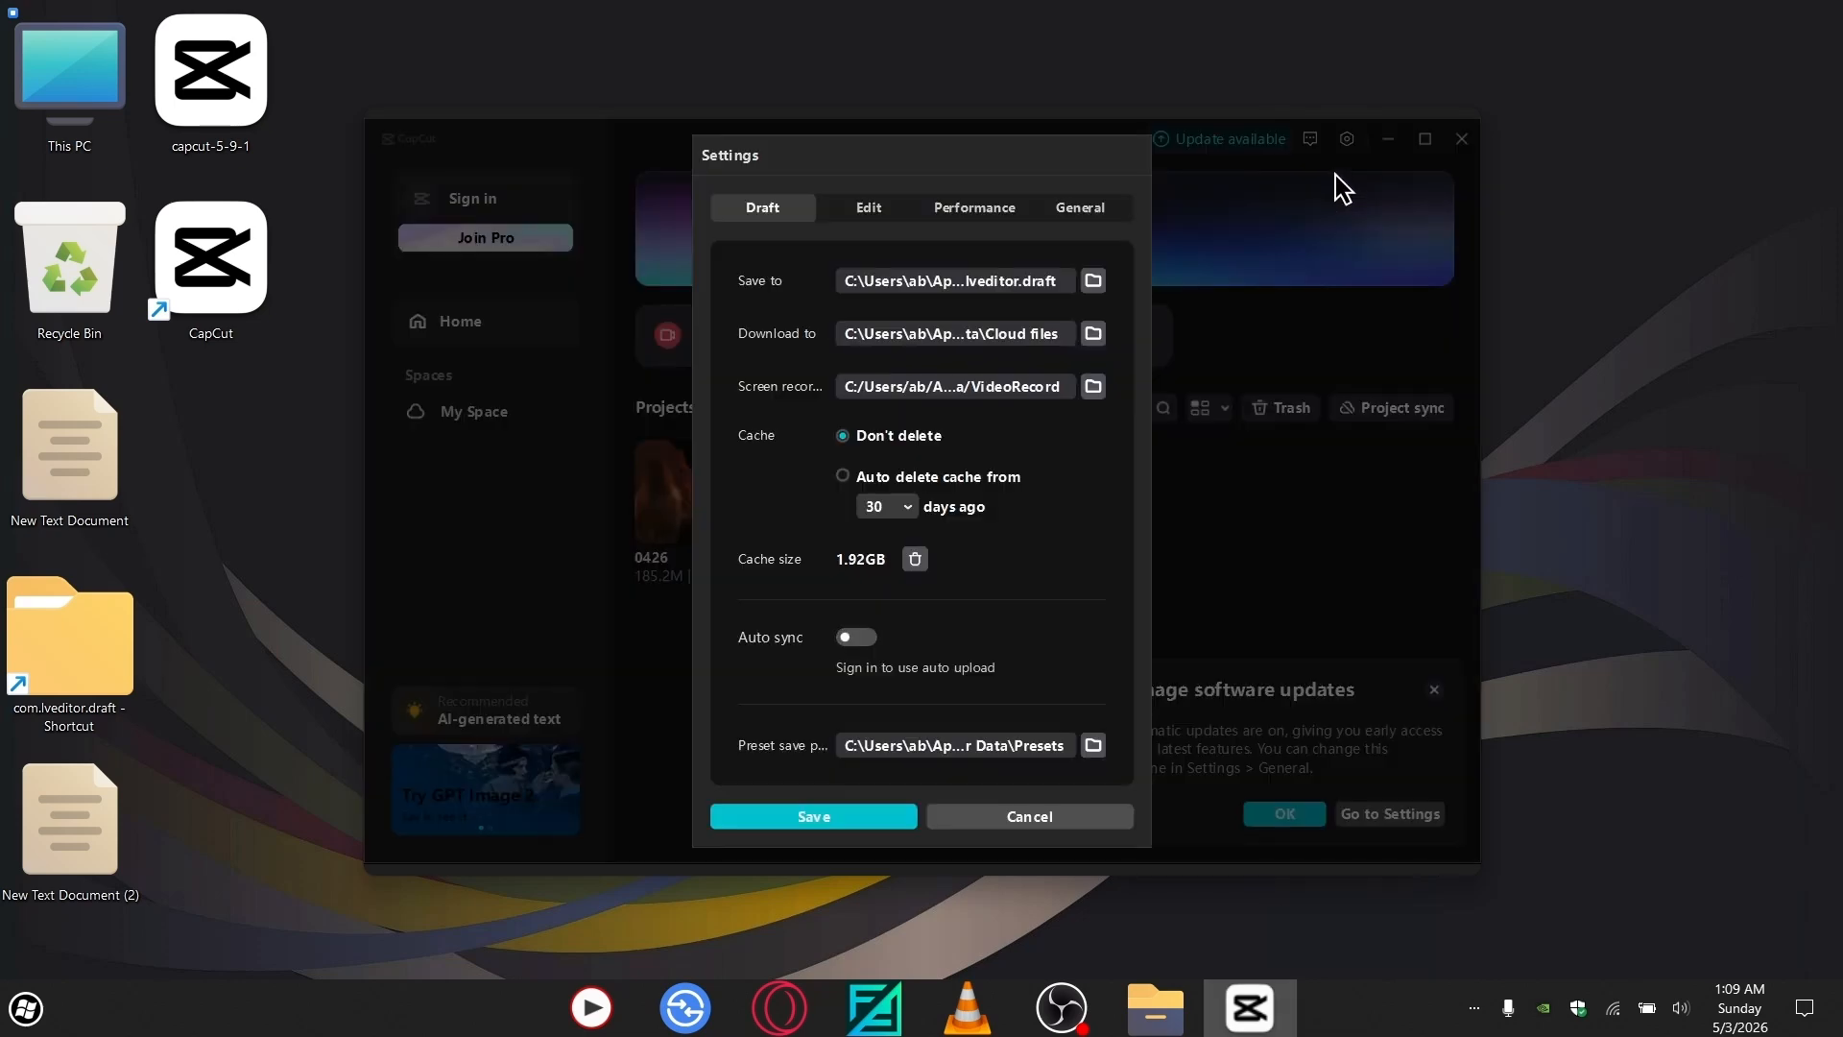
pyautogui.click(859, 182)
pyautogui.click(989, 176)
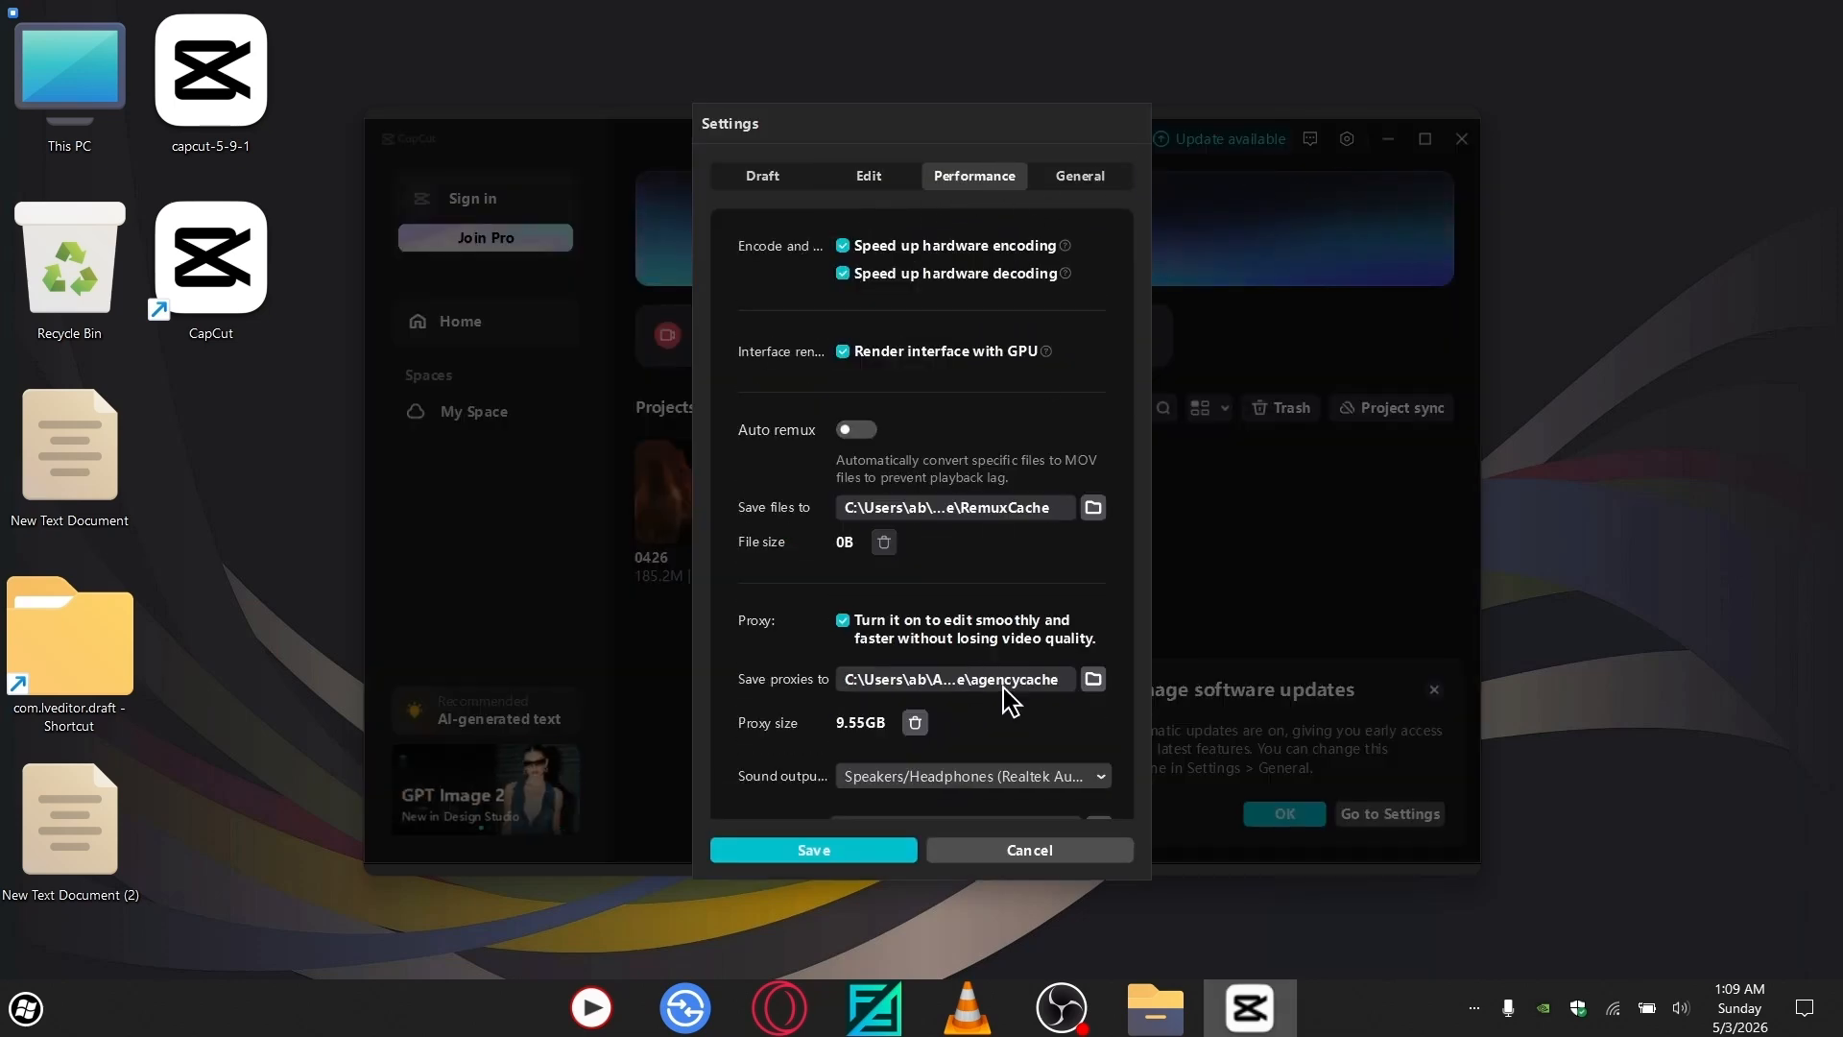
pyautogui.click(1077, 192)
pyautogui.scroll(-2, 1057, 752)
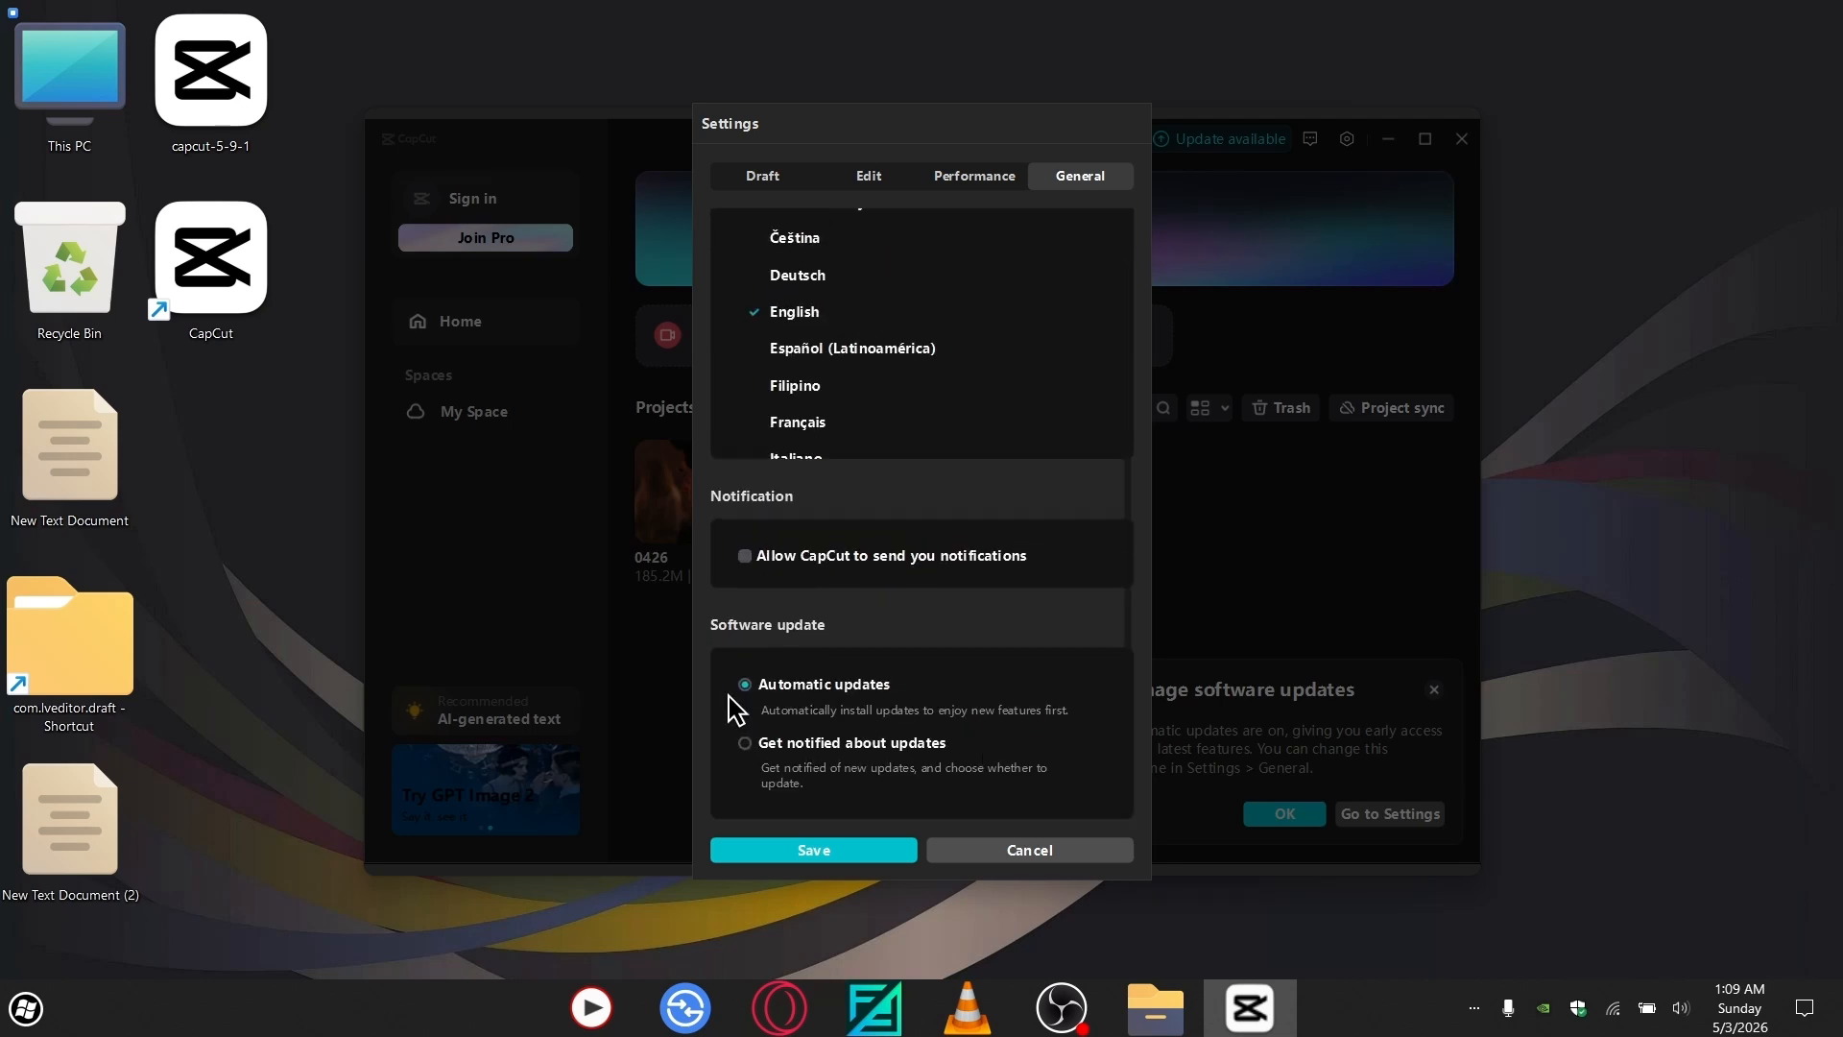
pyautogui.click(750, 749)
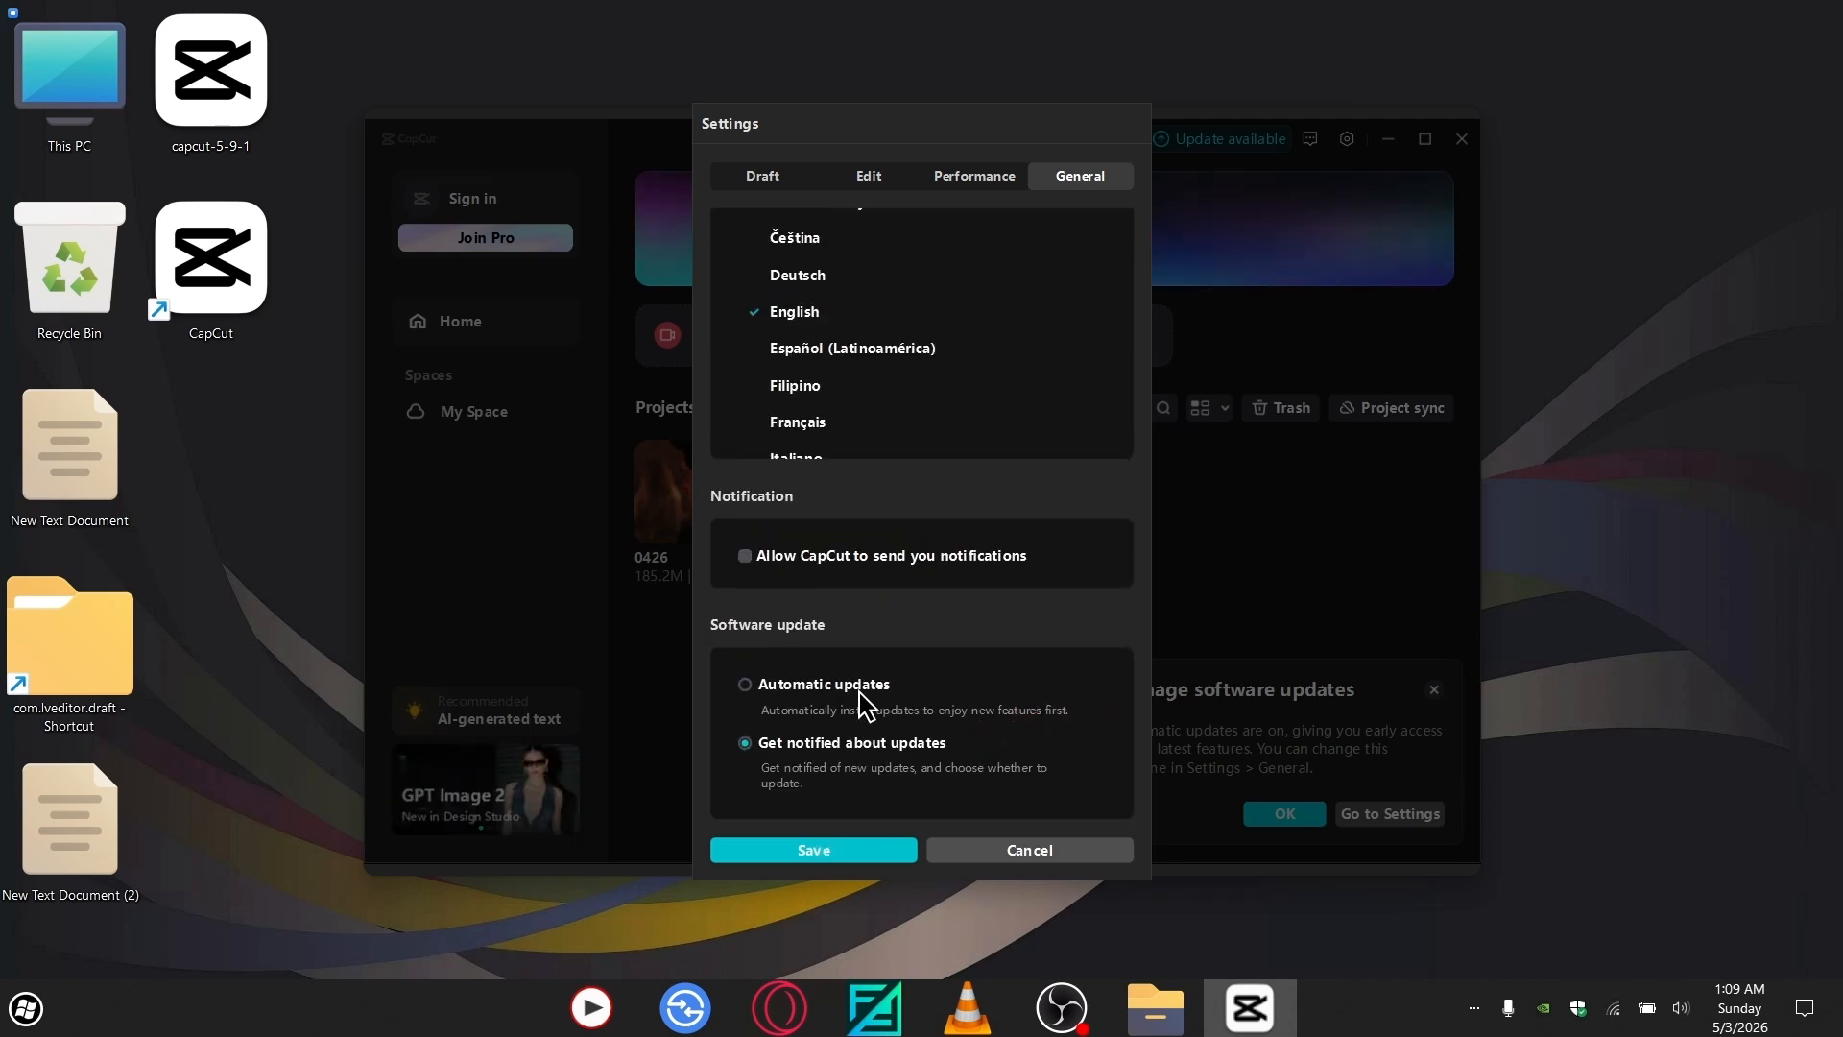
pyautogui.click(823, 849)
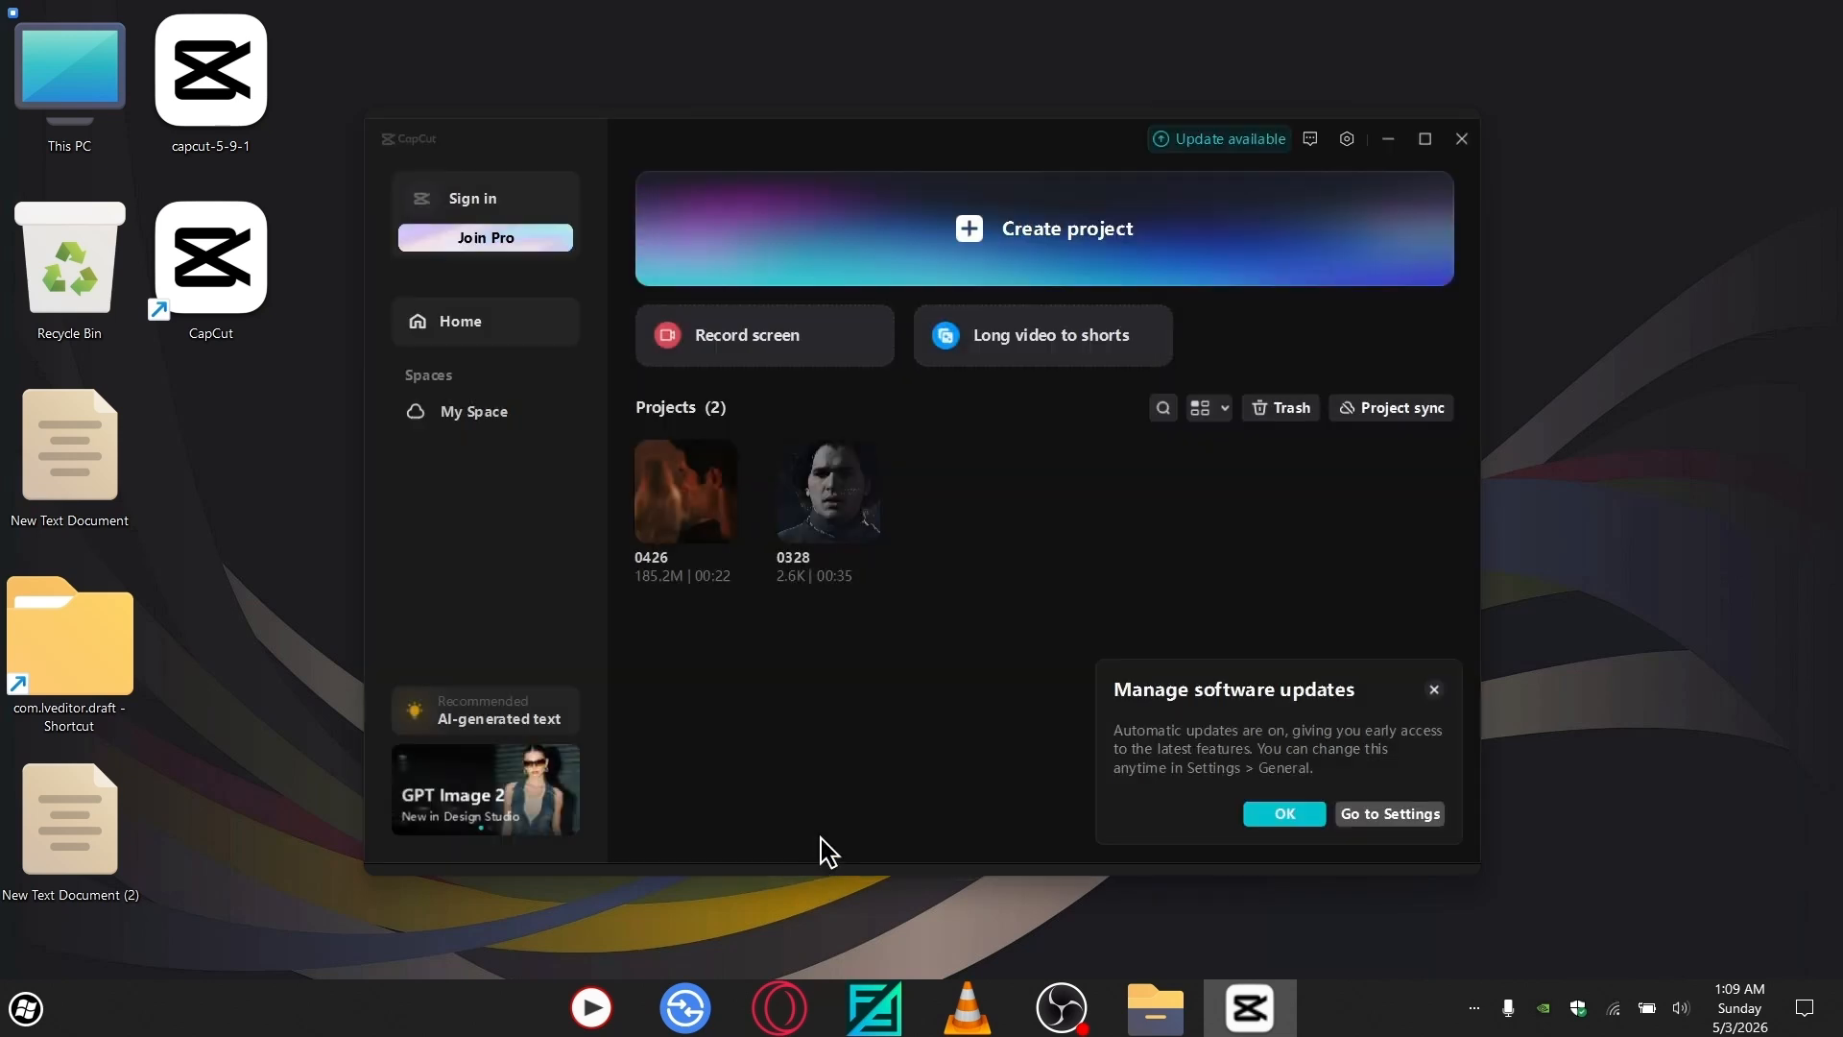
pyautogui.click(1368, 816)
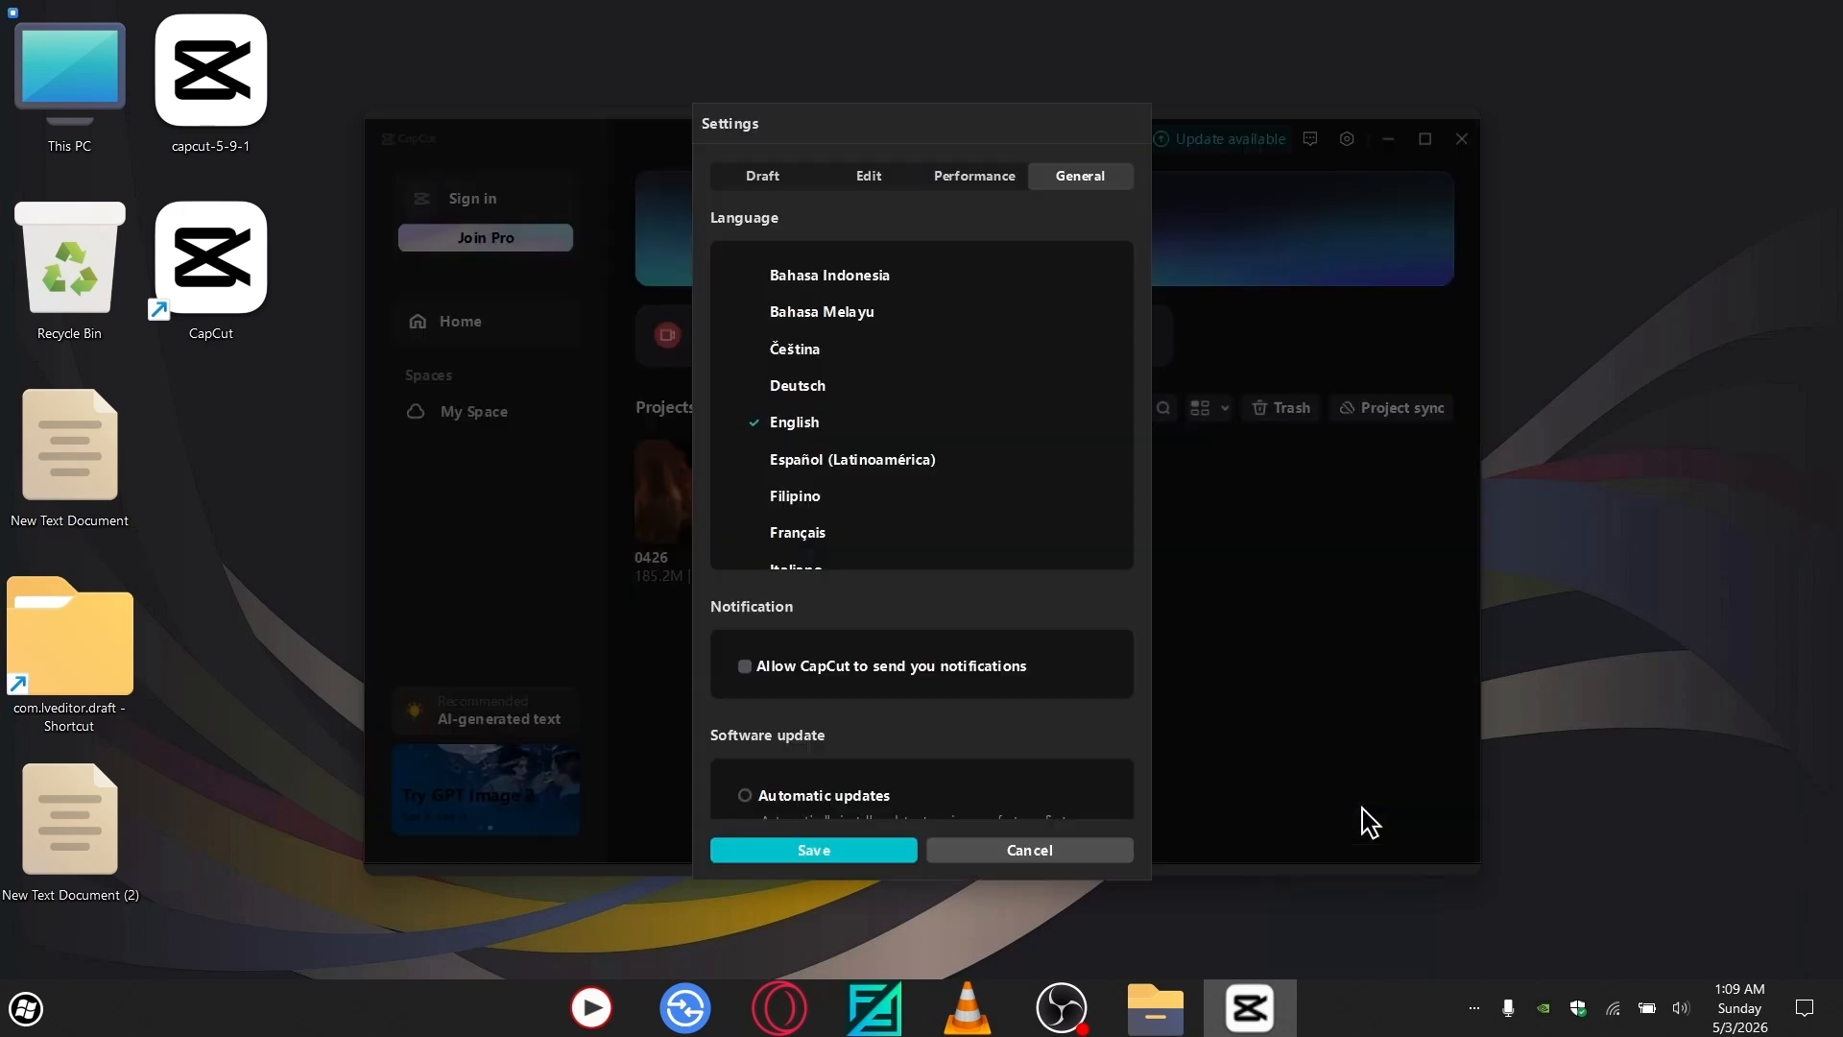
pyautogui.click(1025, 850)
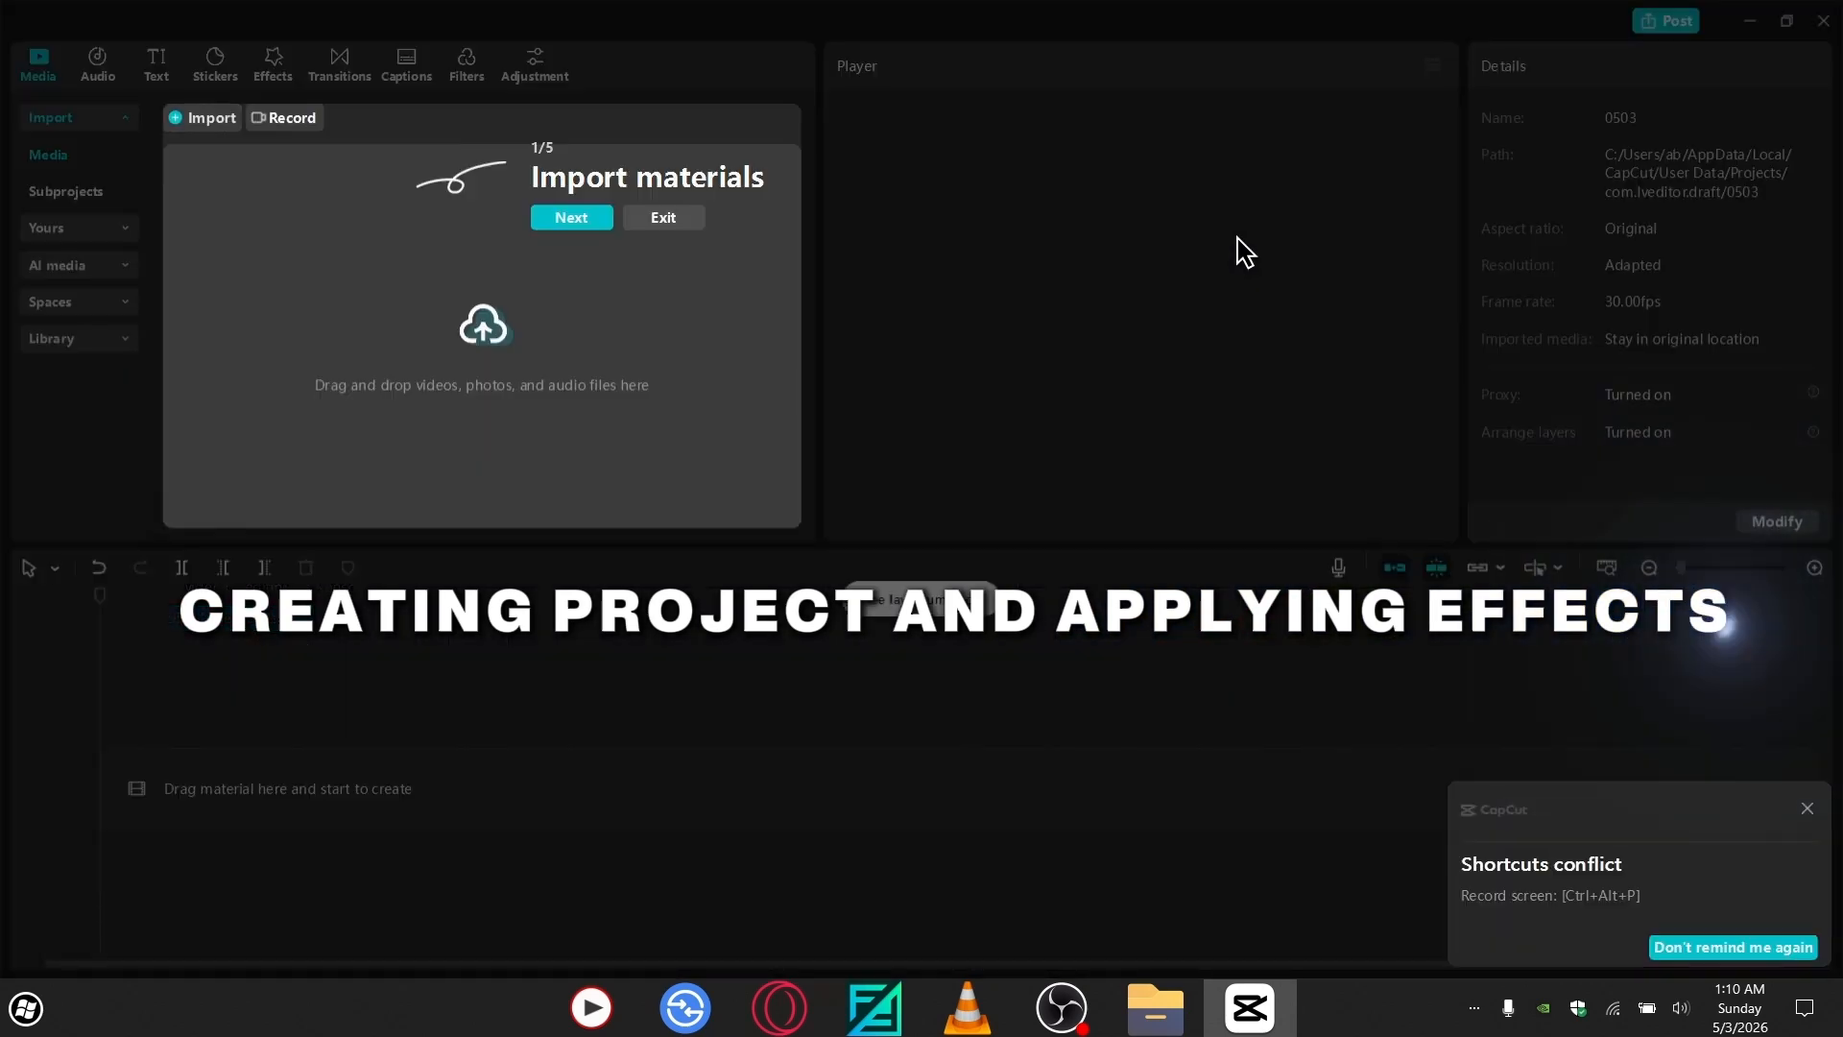
# - Place the imported video clip at the start of the timeline, dismissing the shortcut-conflict and text-editing prompts
pyautogui.click(1804, 810)
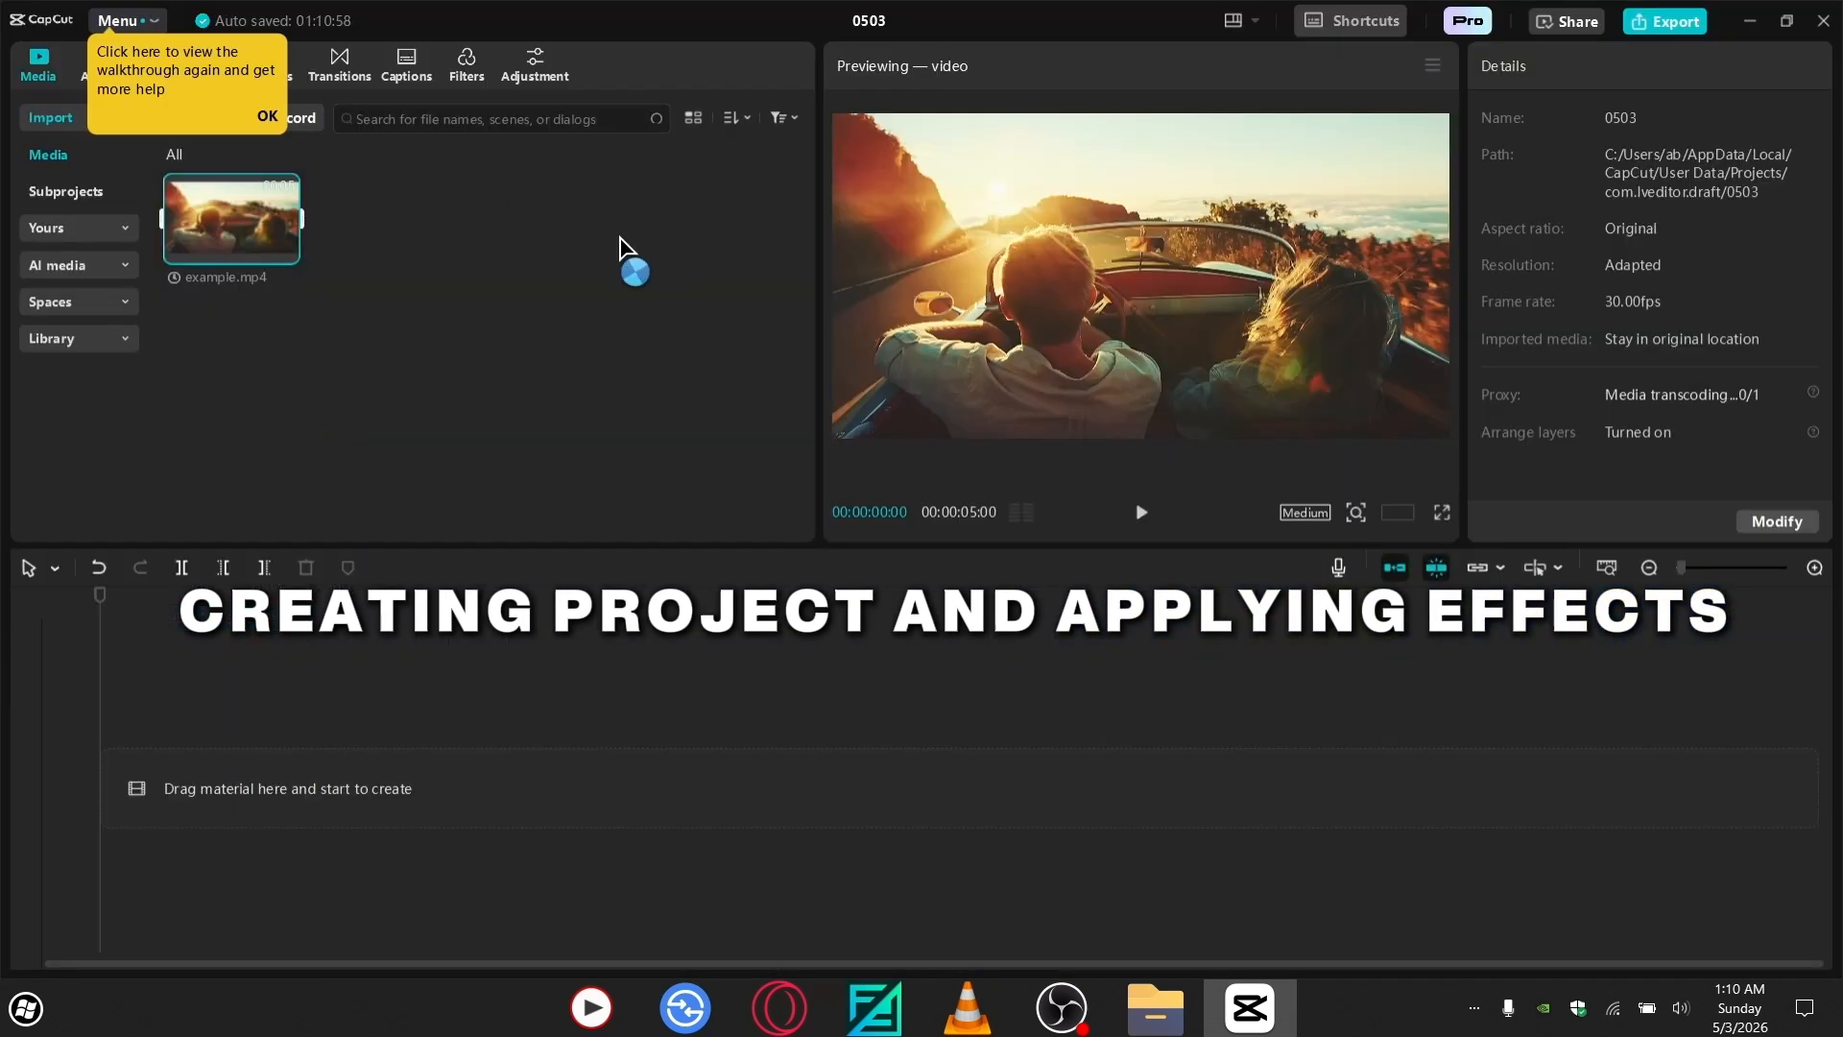
pyautogui.moveTo(231, 217); pyautogui.dragTo(100, 687)
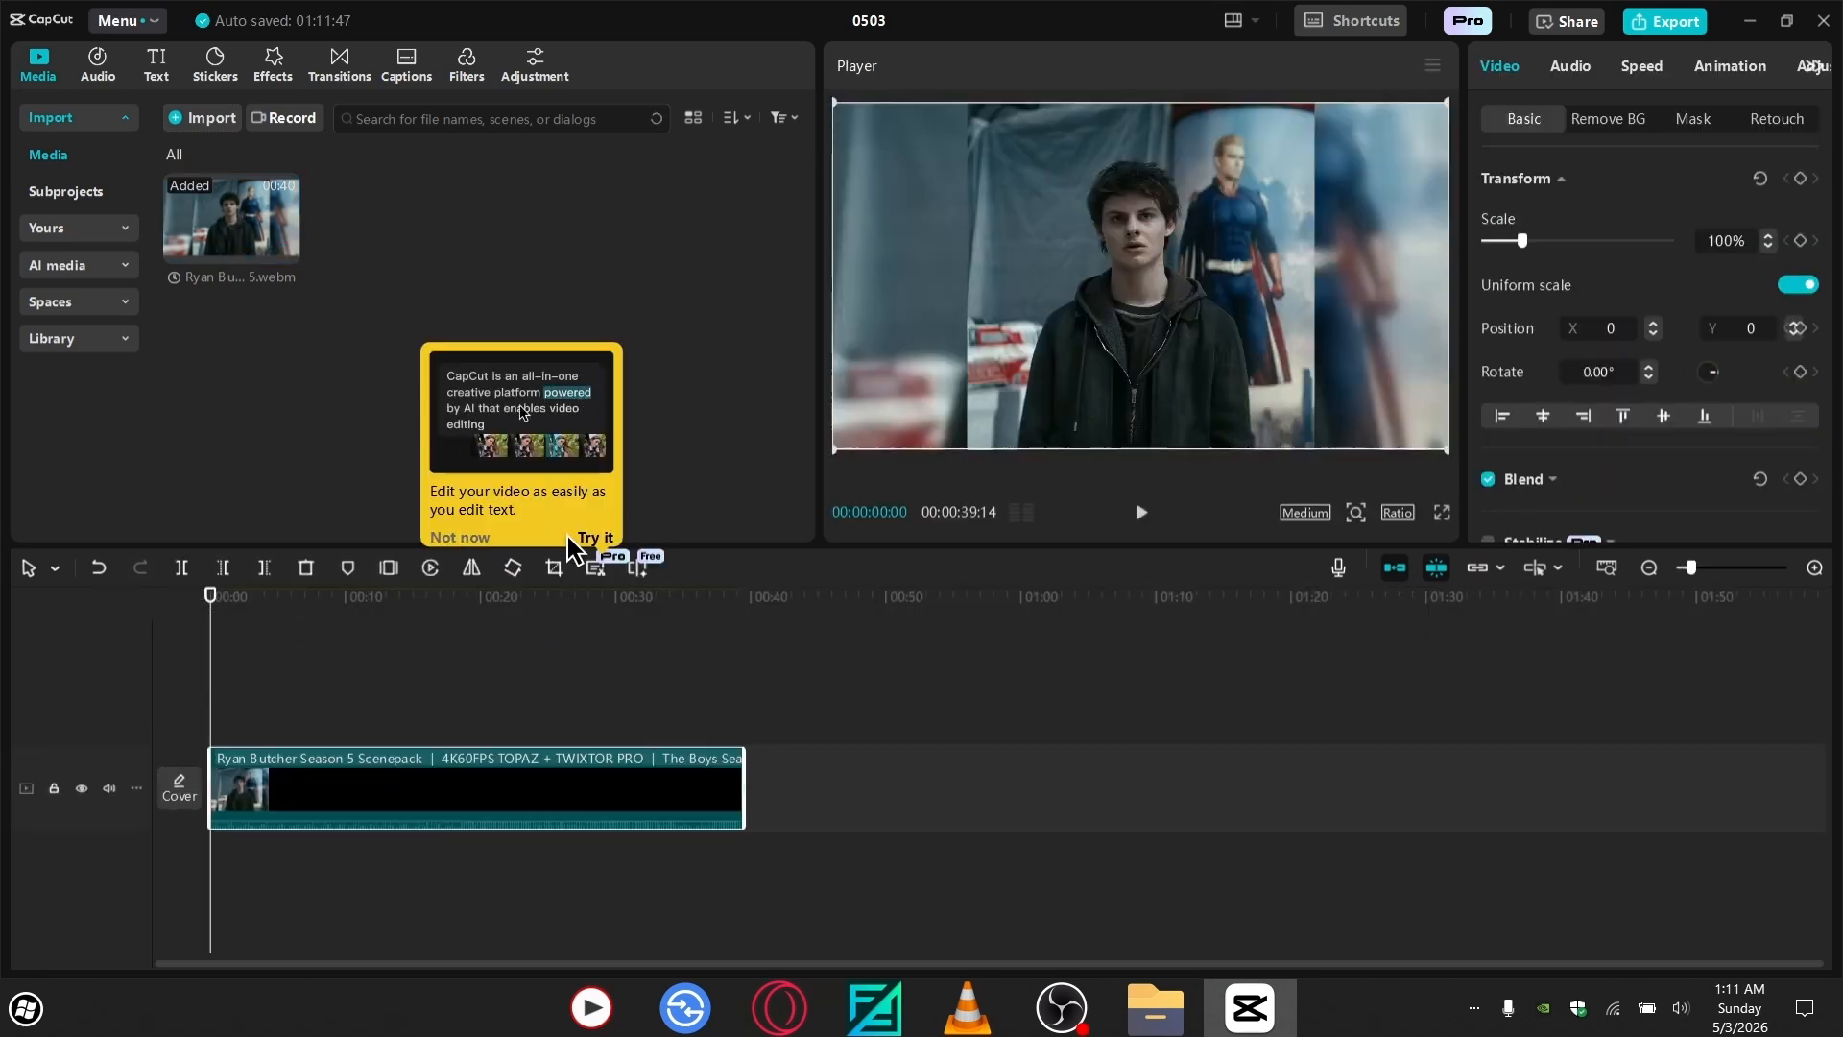
pyautogui.click(460, 538)
pyautogui.click(258, 629)
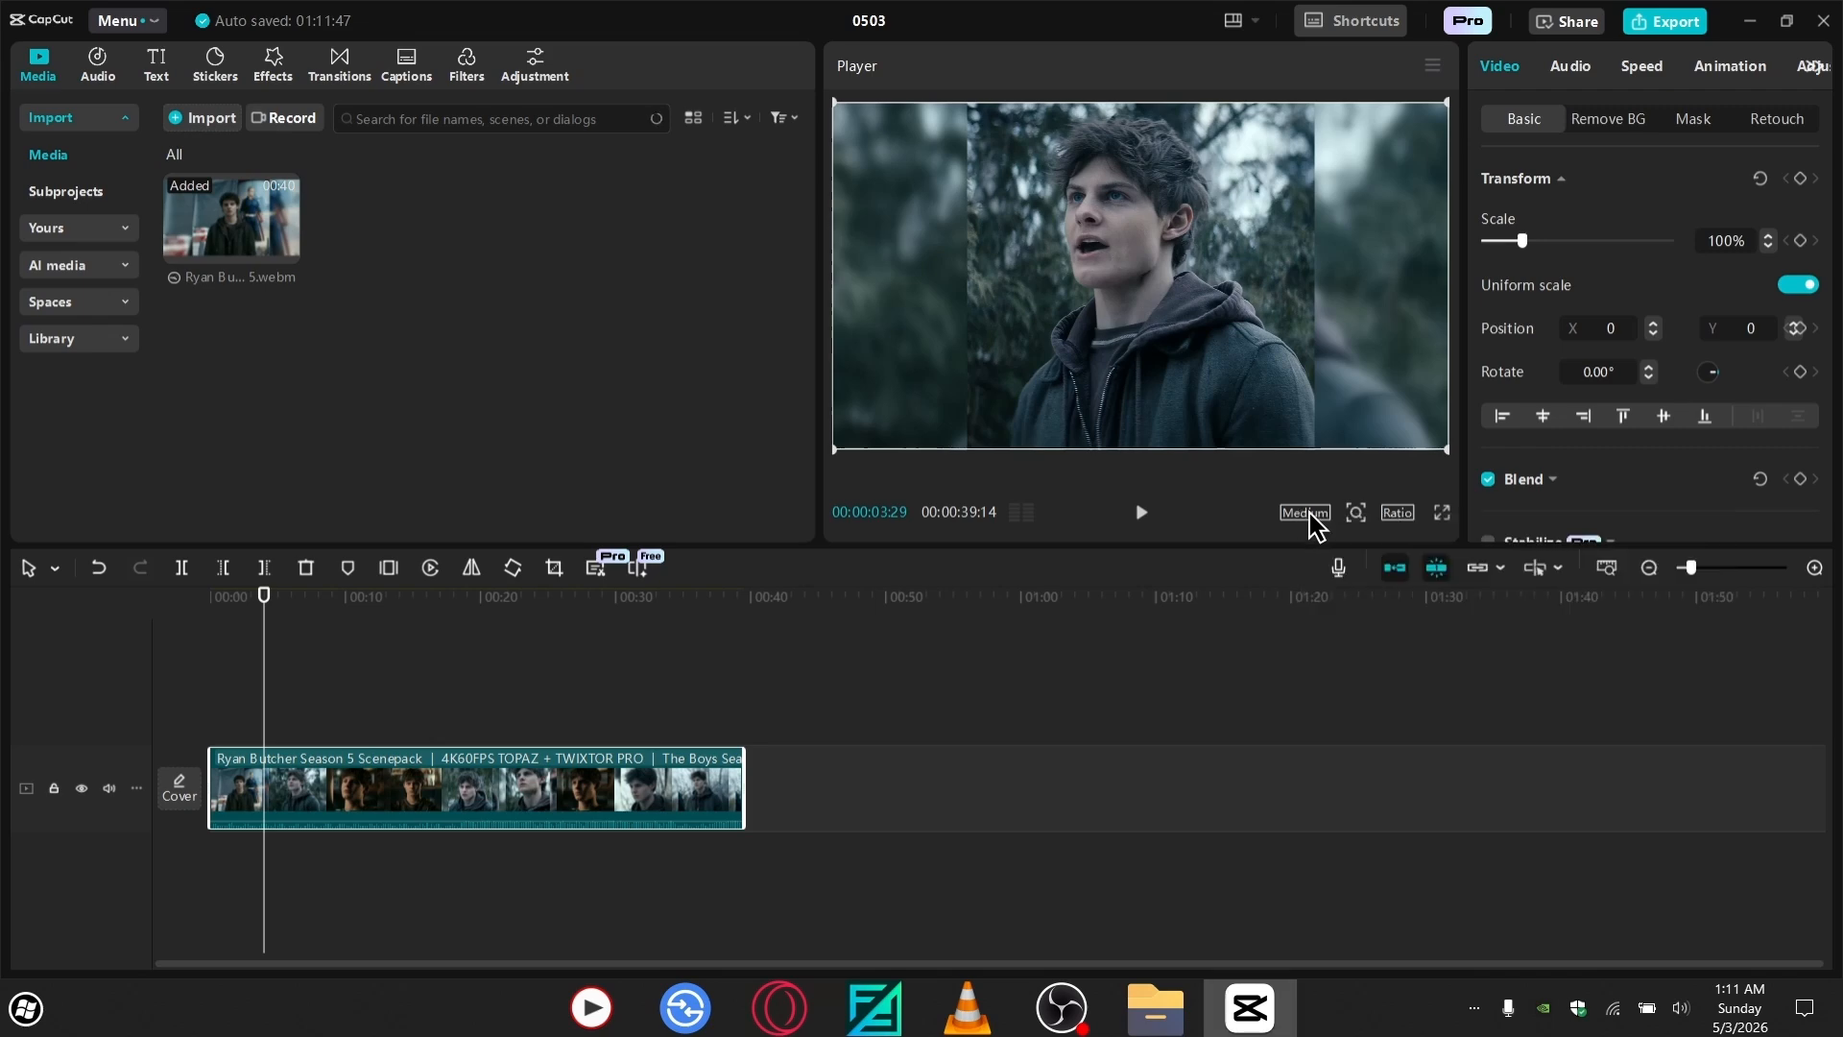
# - Try the Classic video effect To Color on a separate track above the first clip and delete it
pyautogui.click(271, 67)
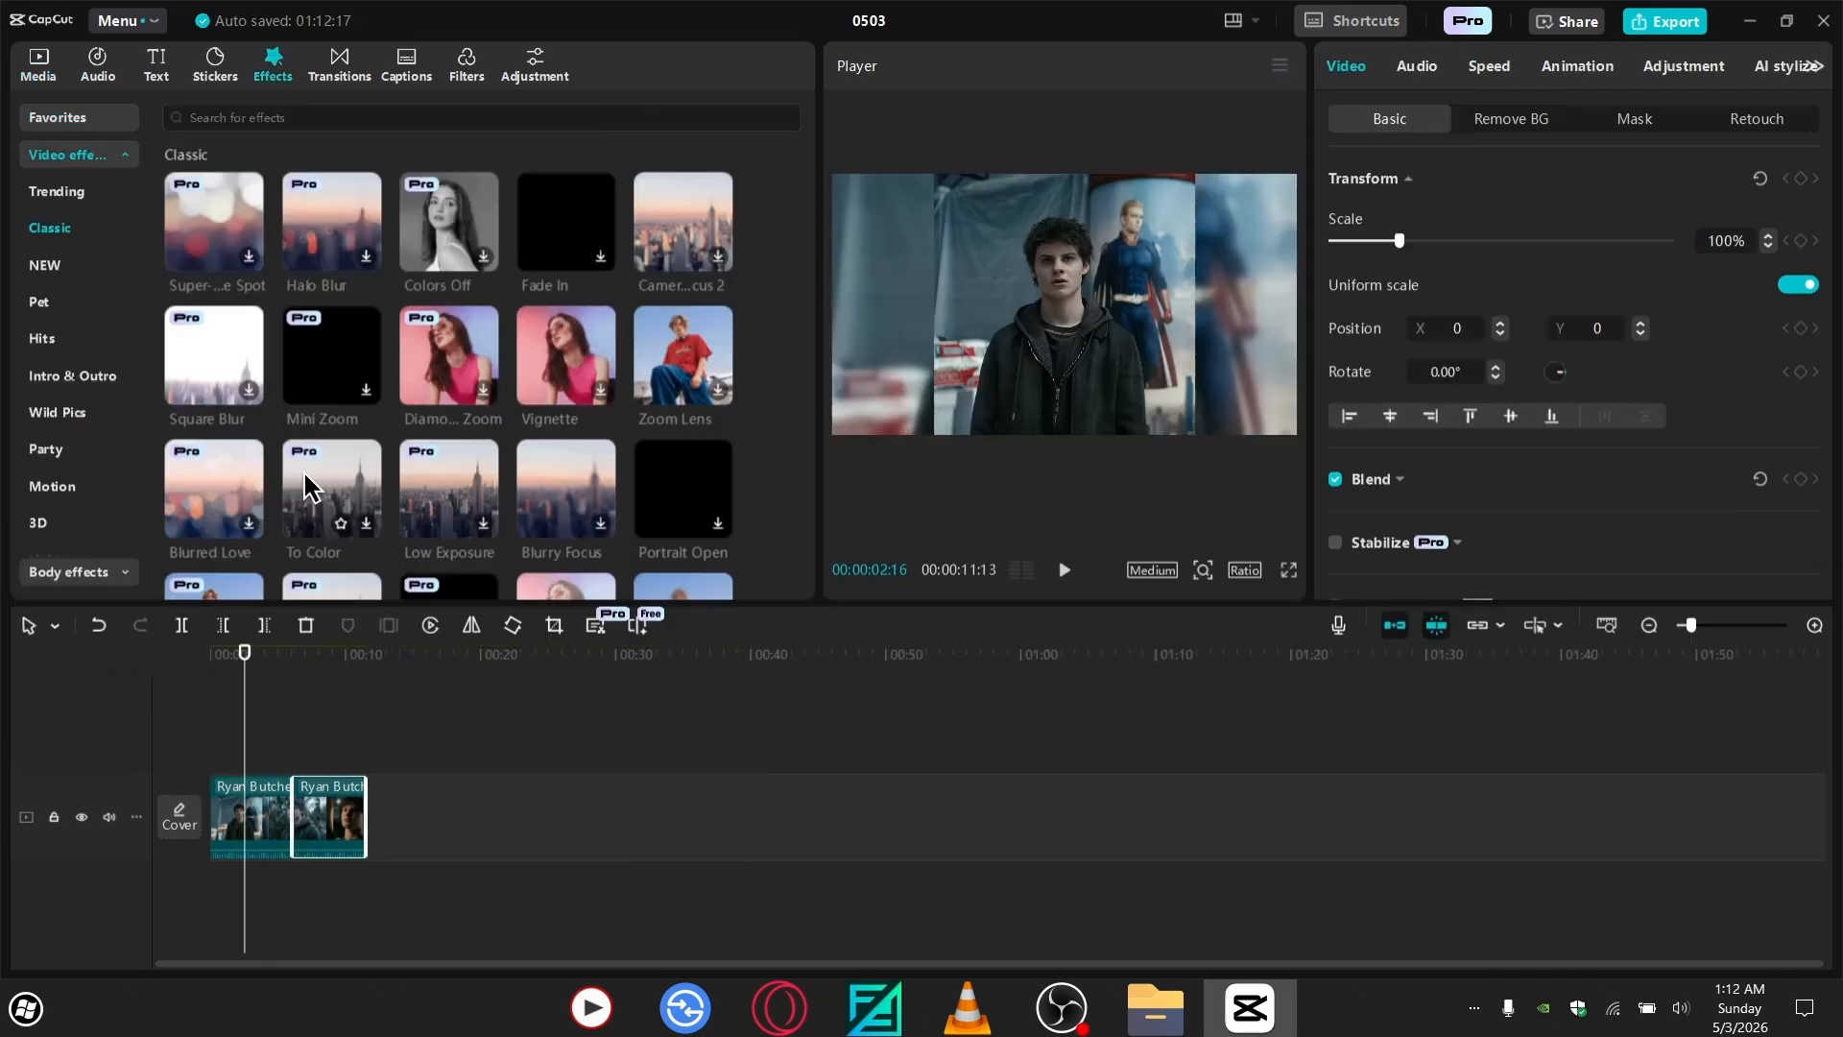
pyautogui.click(303, 474)
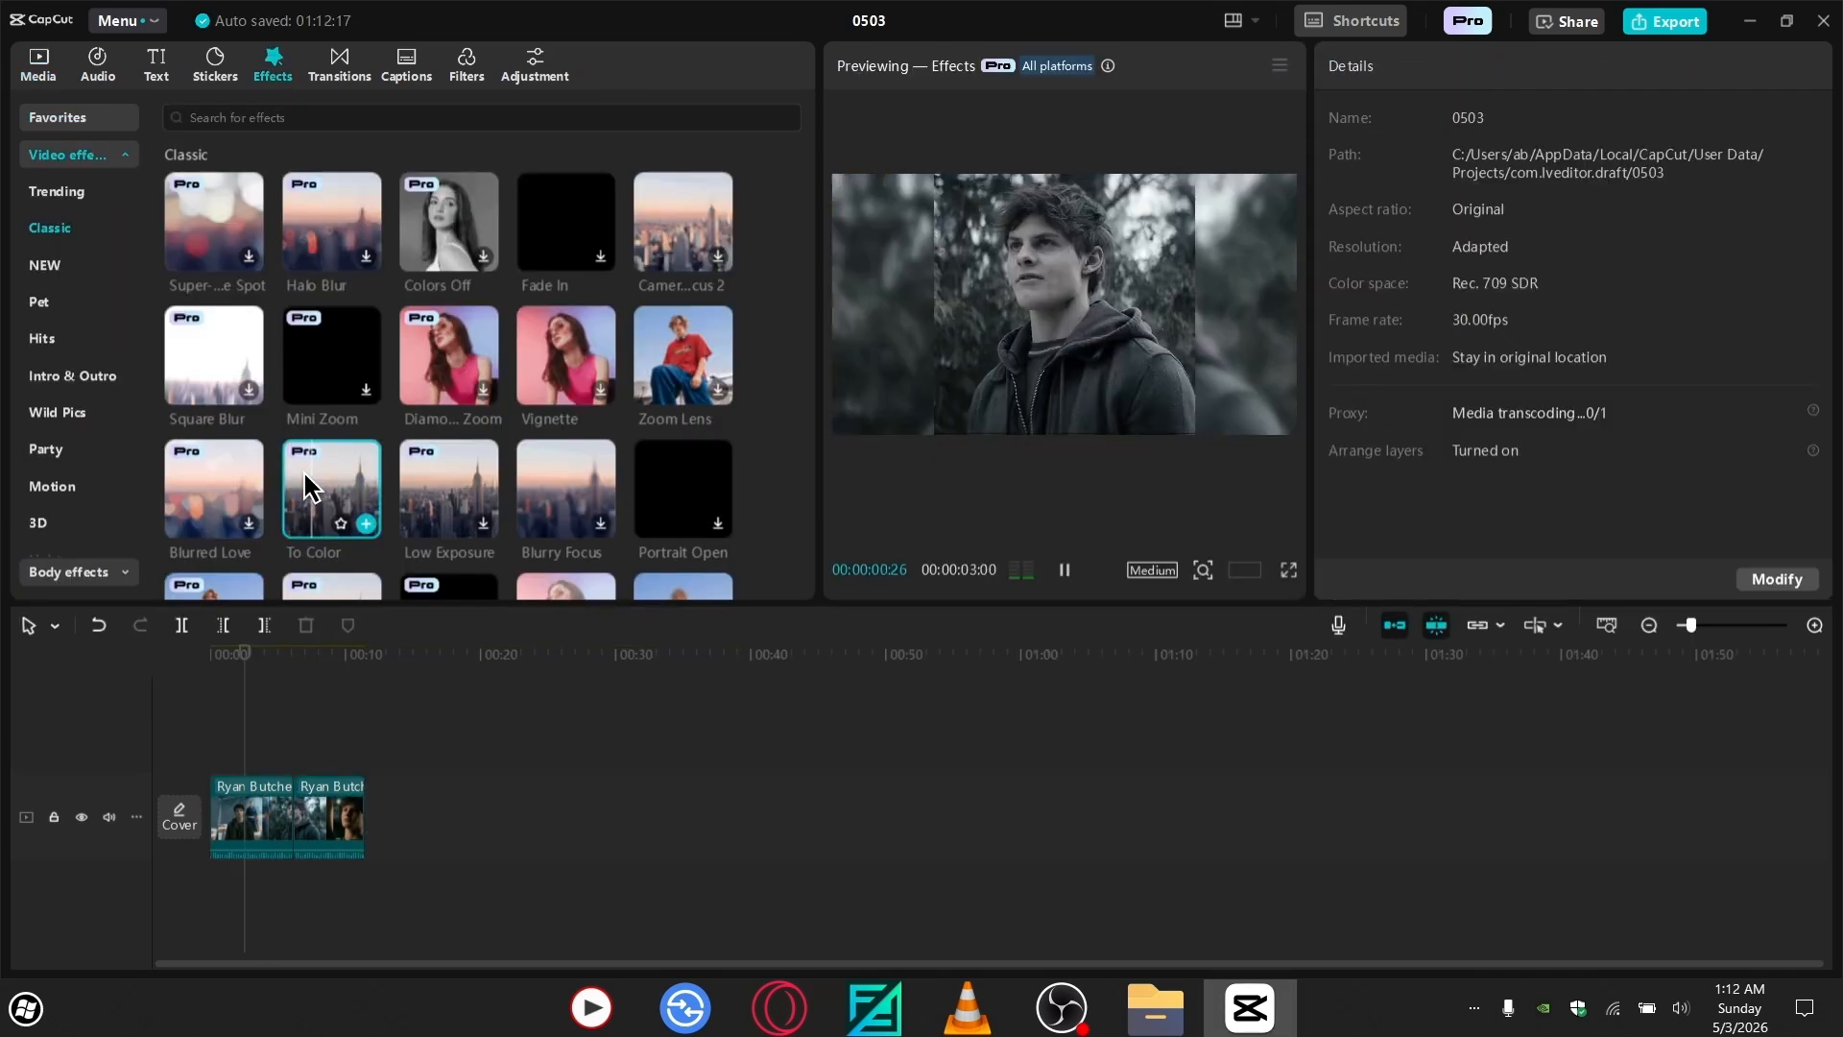
pyautogui.moveTo(303, 474); pyautogui.dragTo(273, 761)
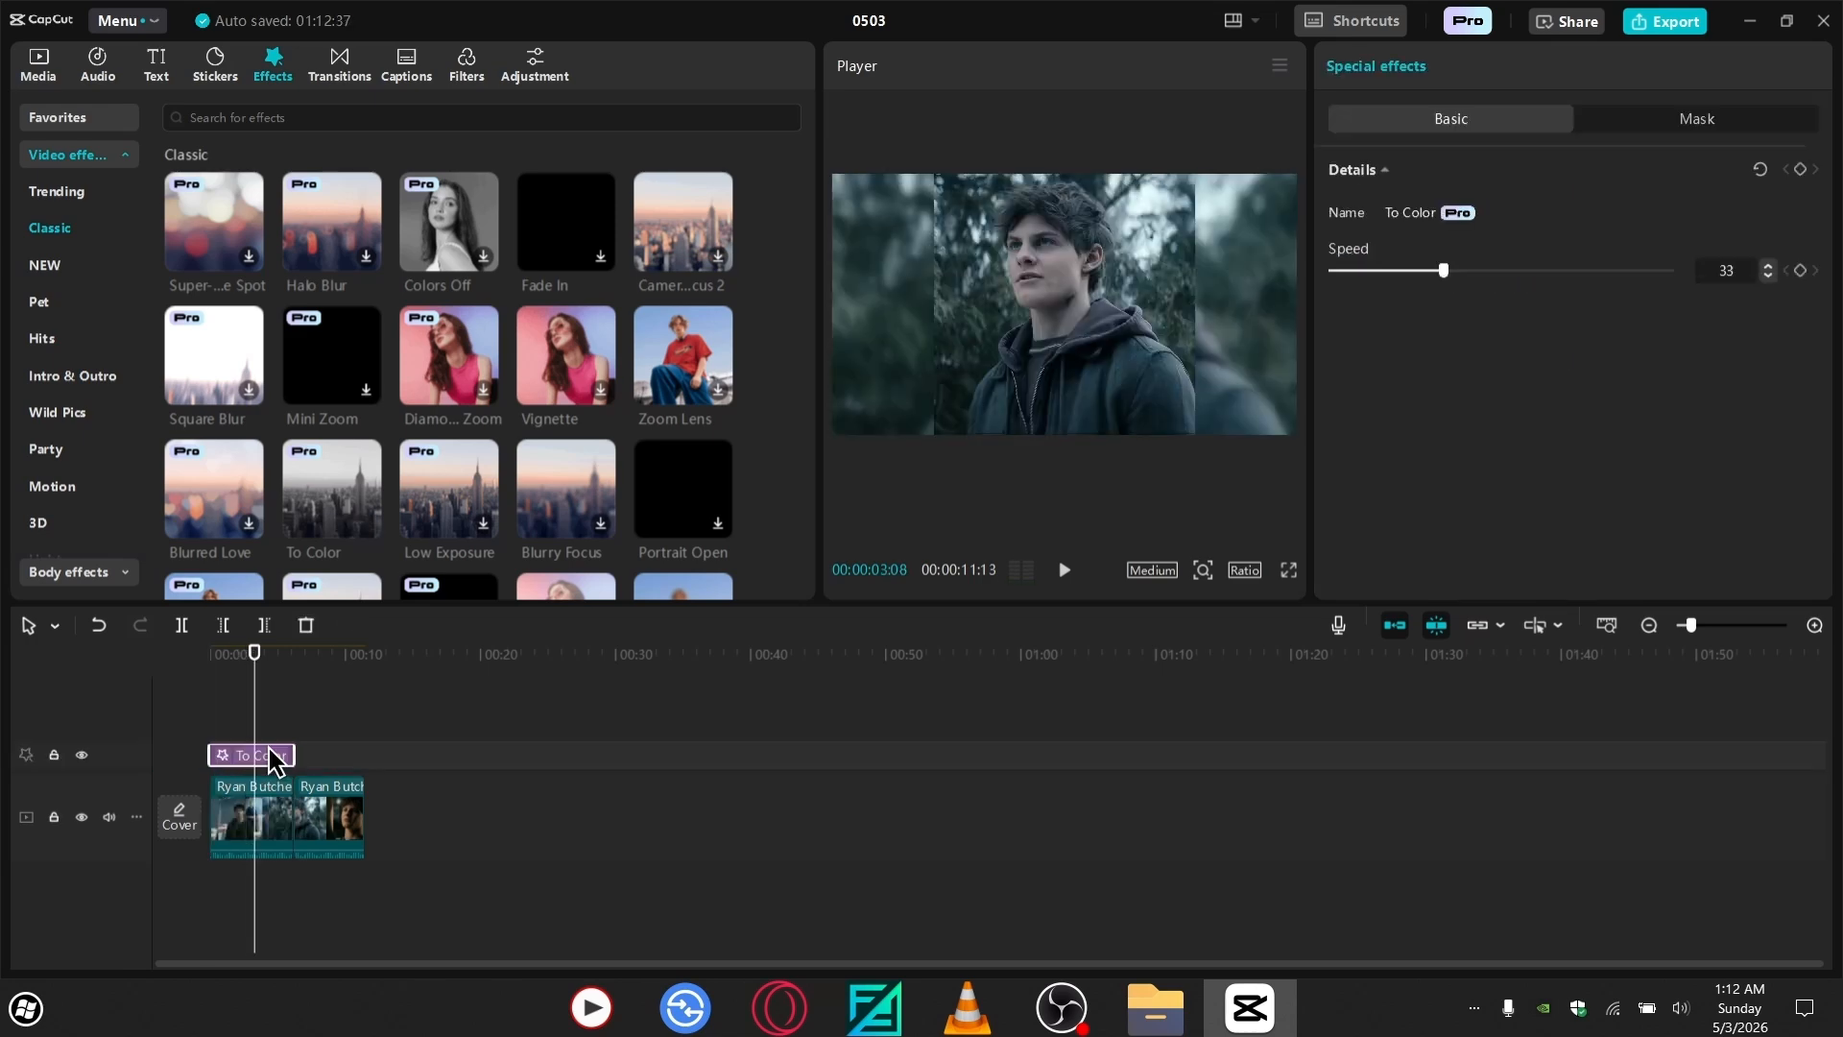
pyautogui.click(306, 625)
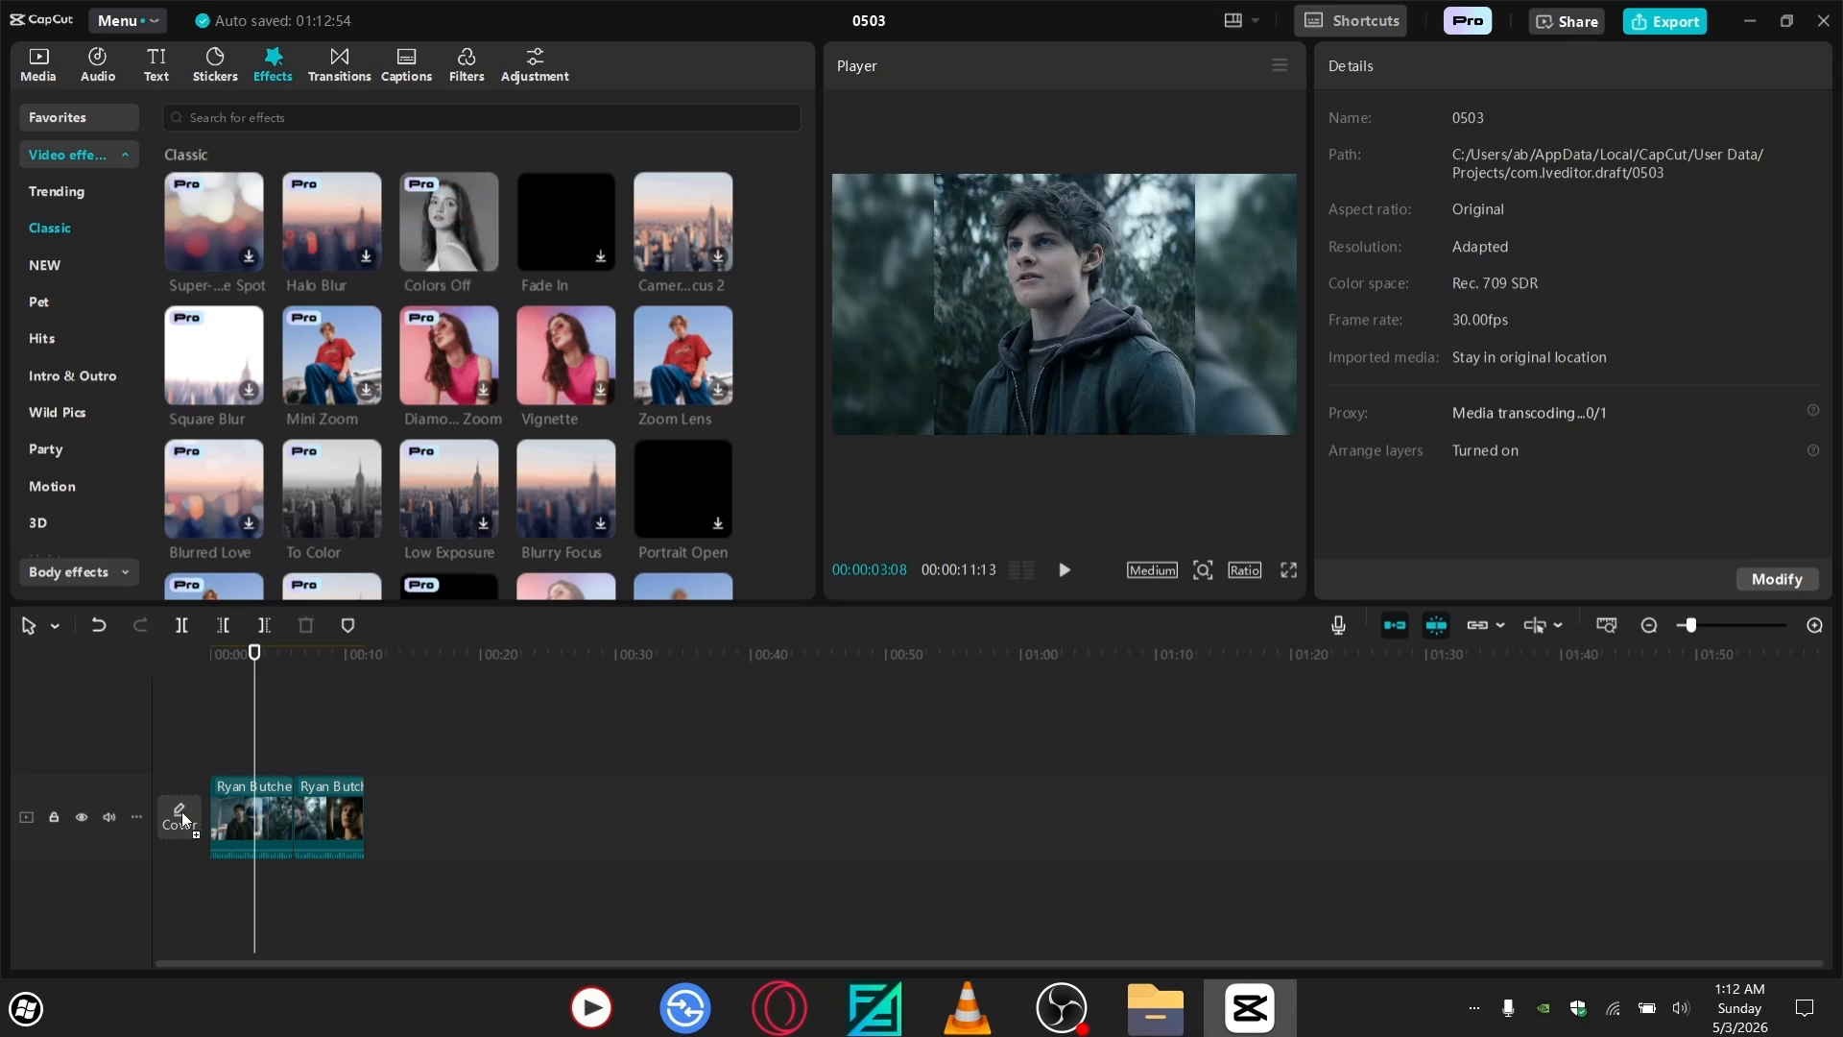
# - Apply the Colors Off effect directly to the first clip and preview it a few seconds in
pyautogui.moveTo(182, 819); pyautogui.dragTo(240, 815)
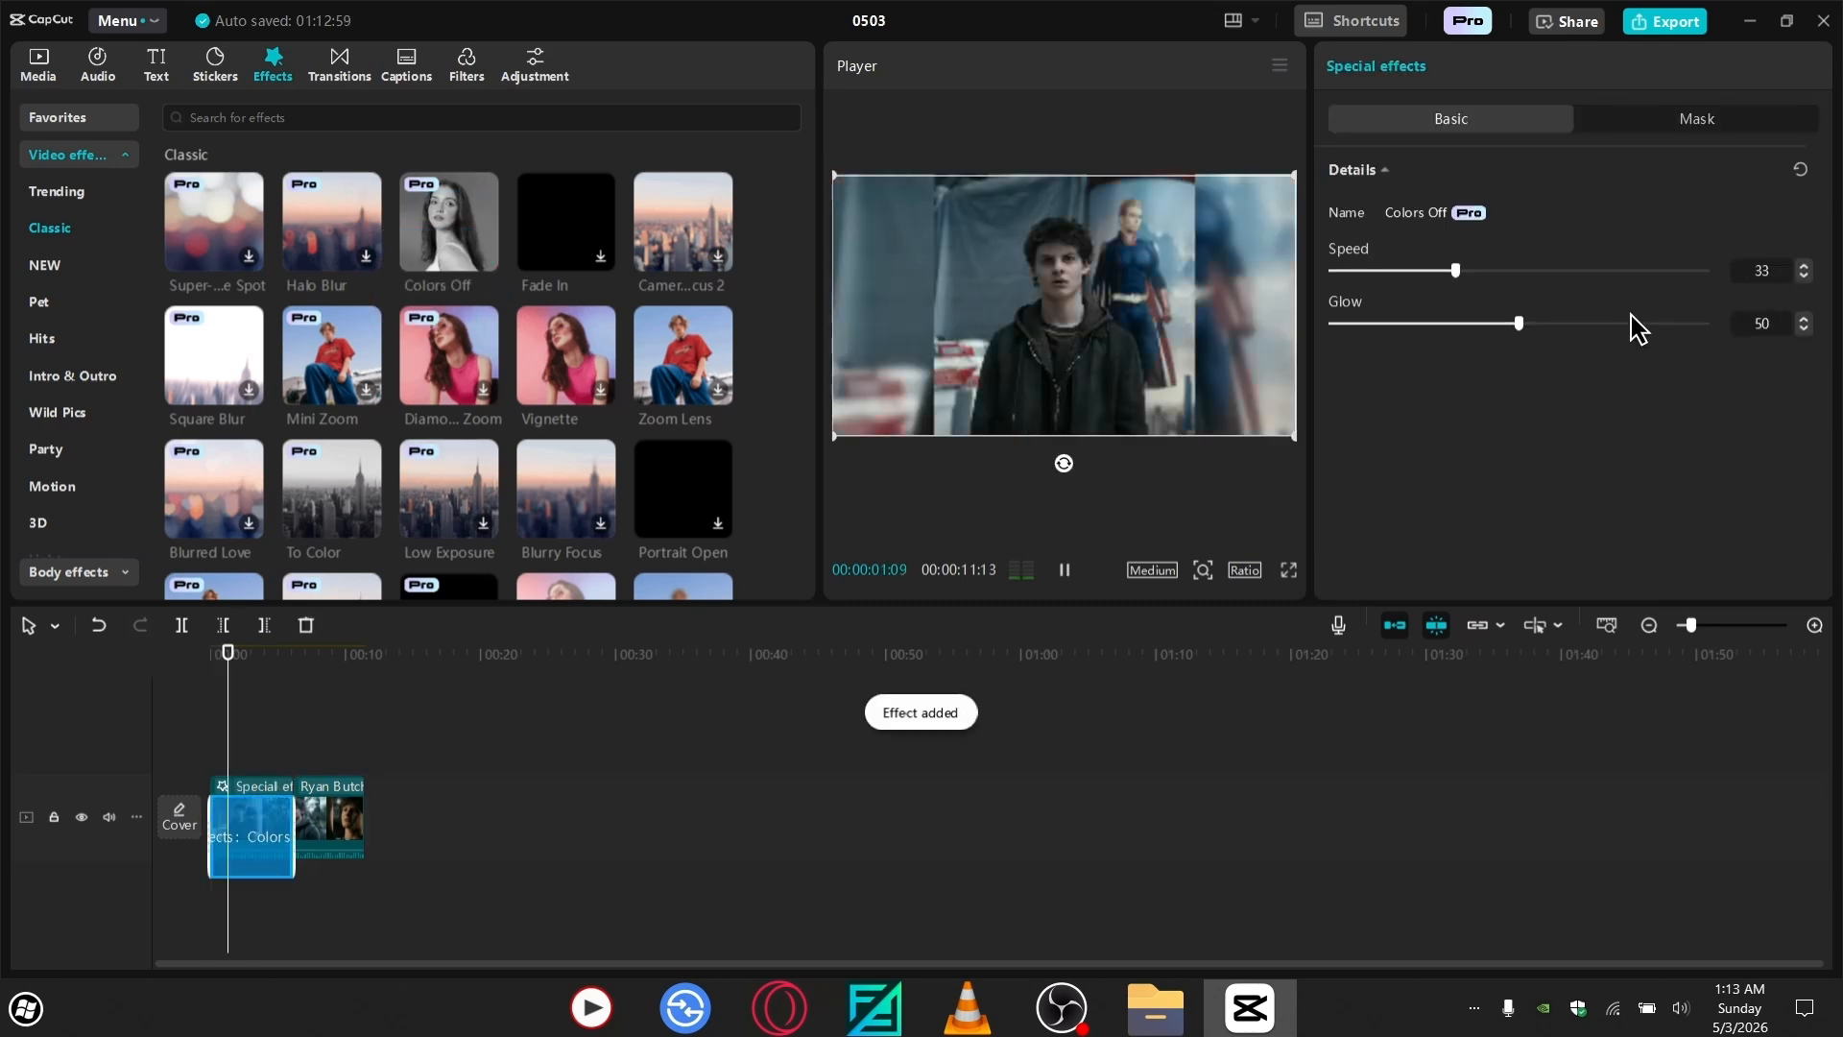
pyautogui.click(245, 718)
pyautogui.click(251, 683)
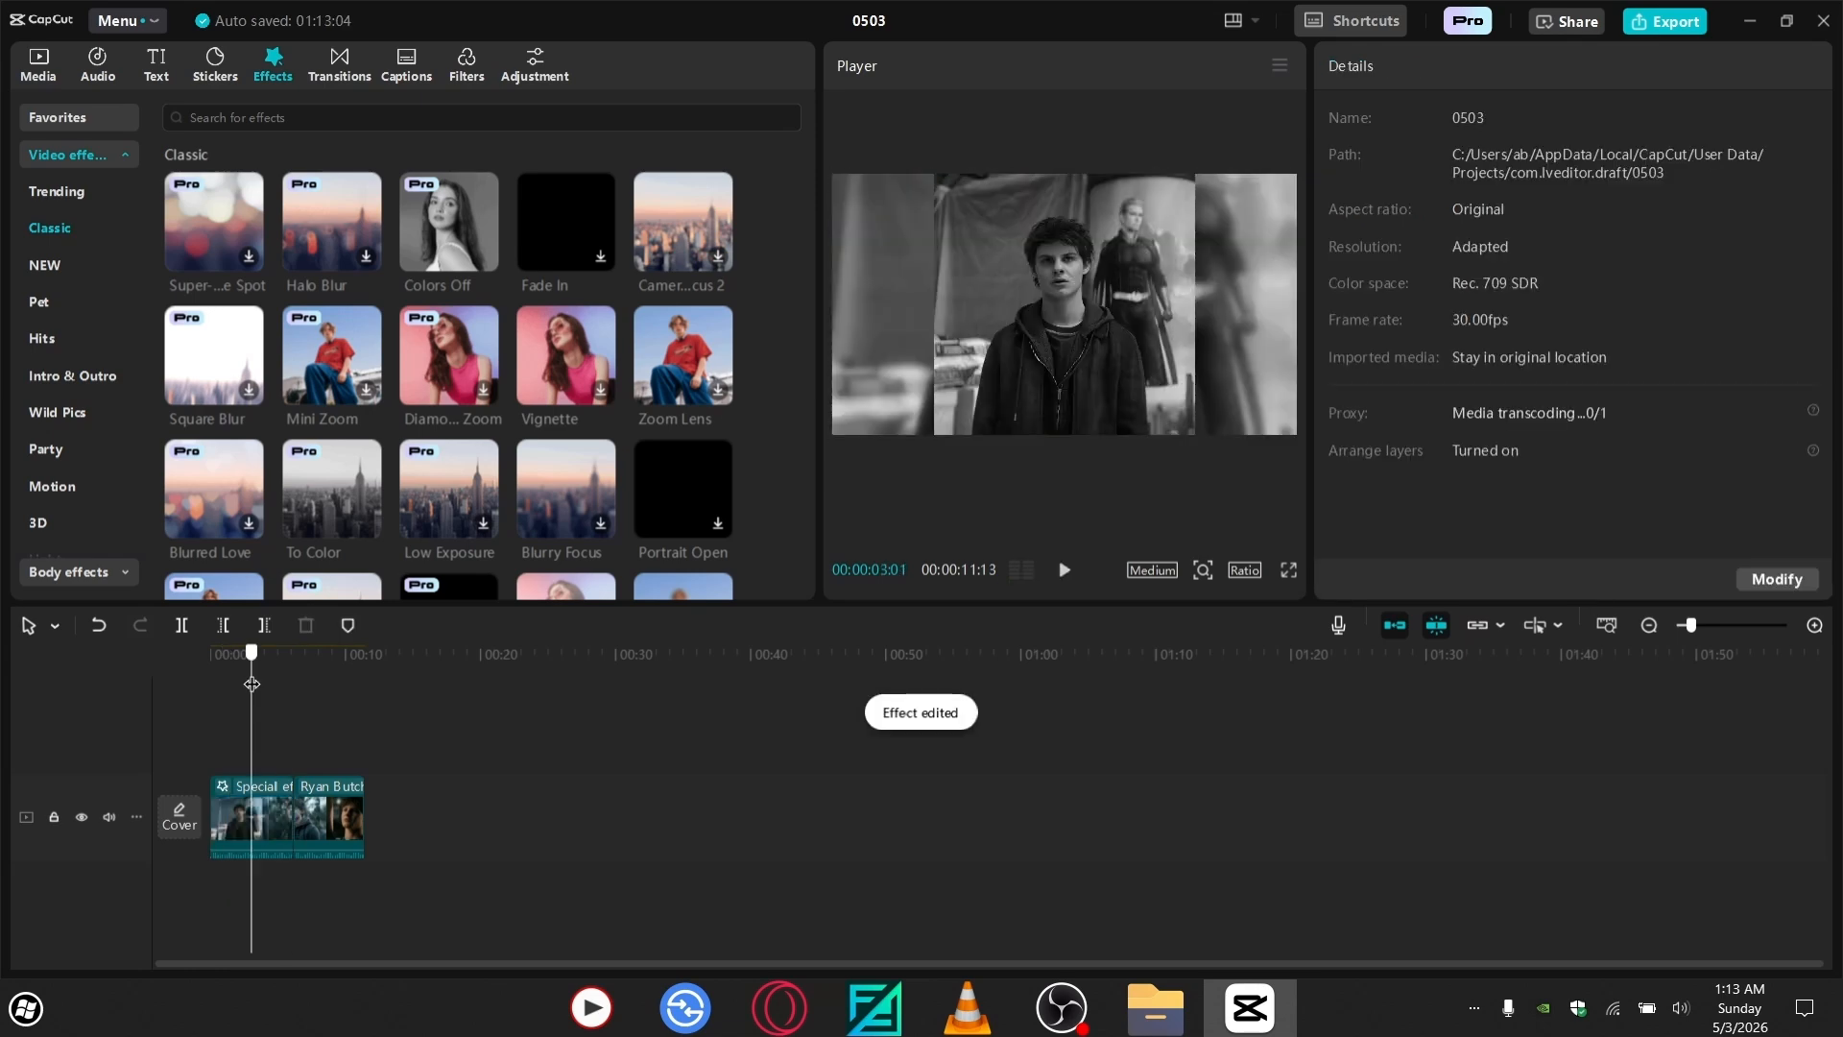
# - Turn the first clip with its effect into a compound clip and pre-process that compound clip
pyautogui.rightClick(248, 826)
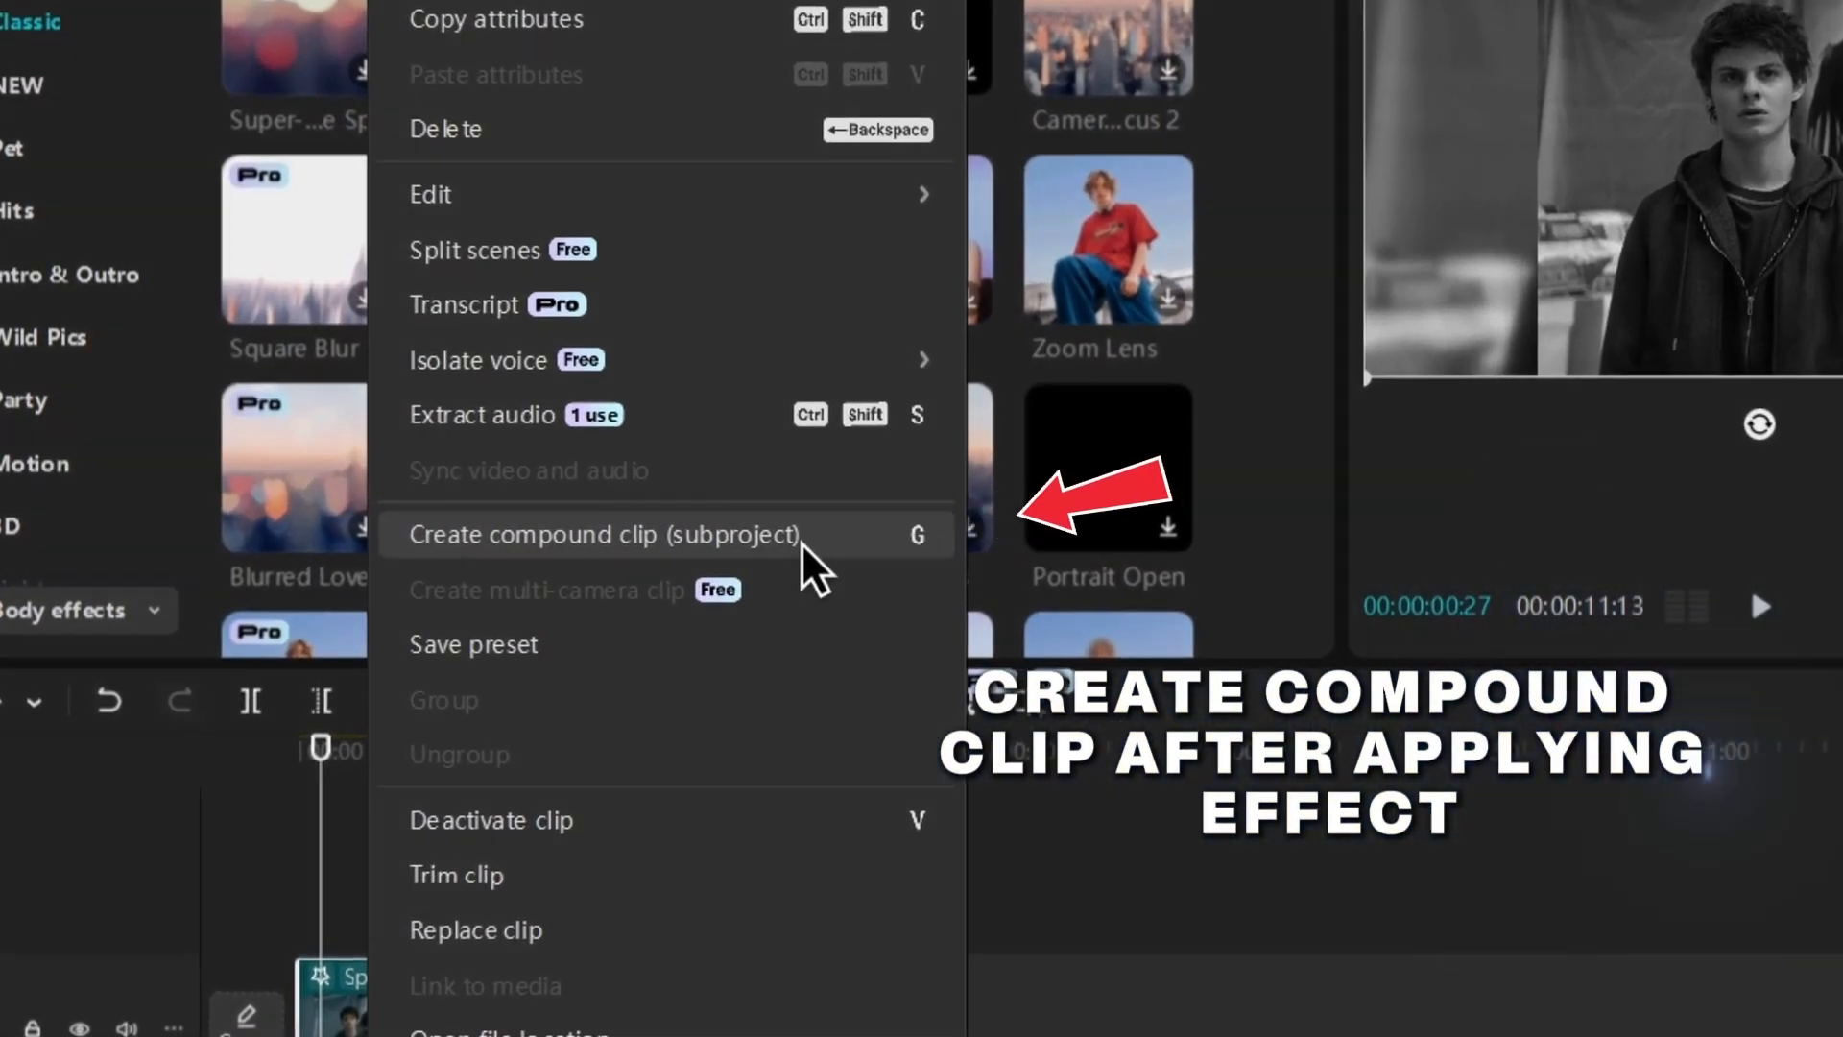
pyautogui.click(804, 545)
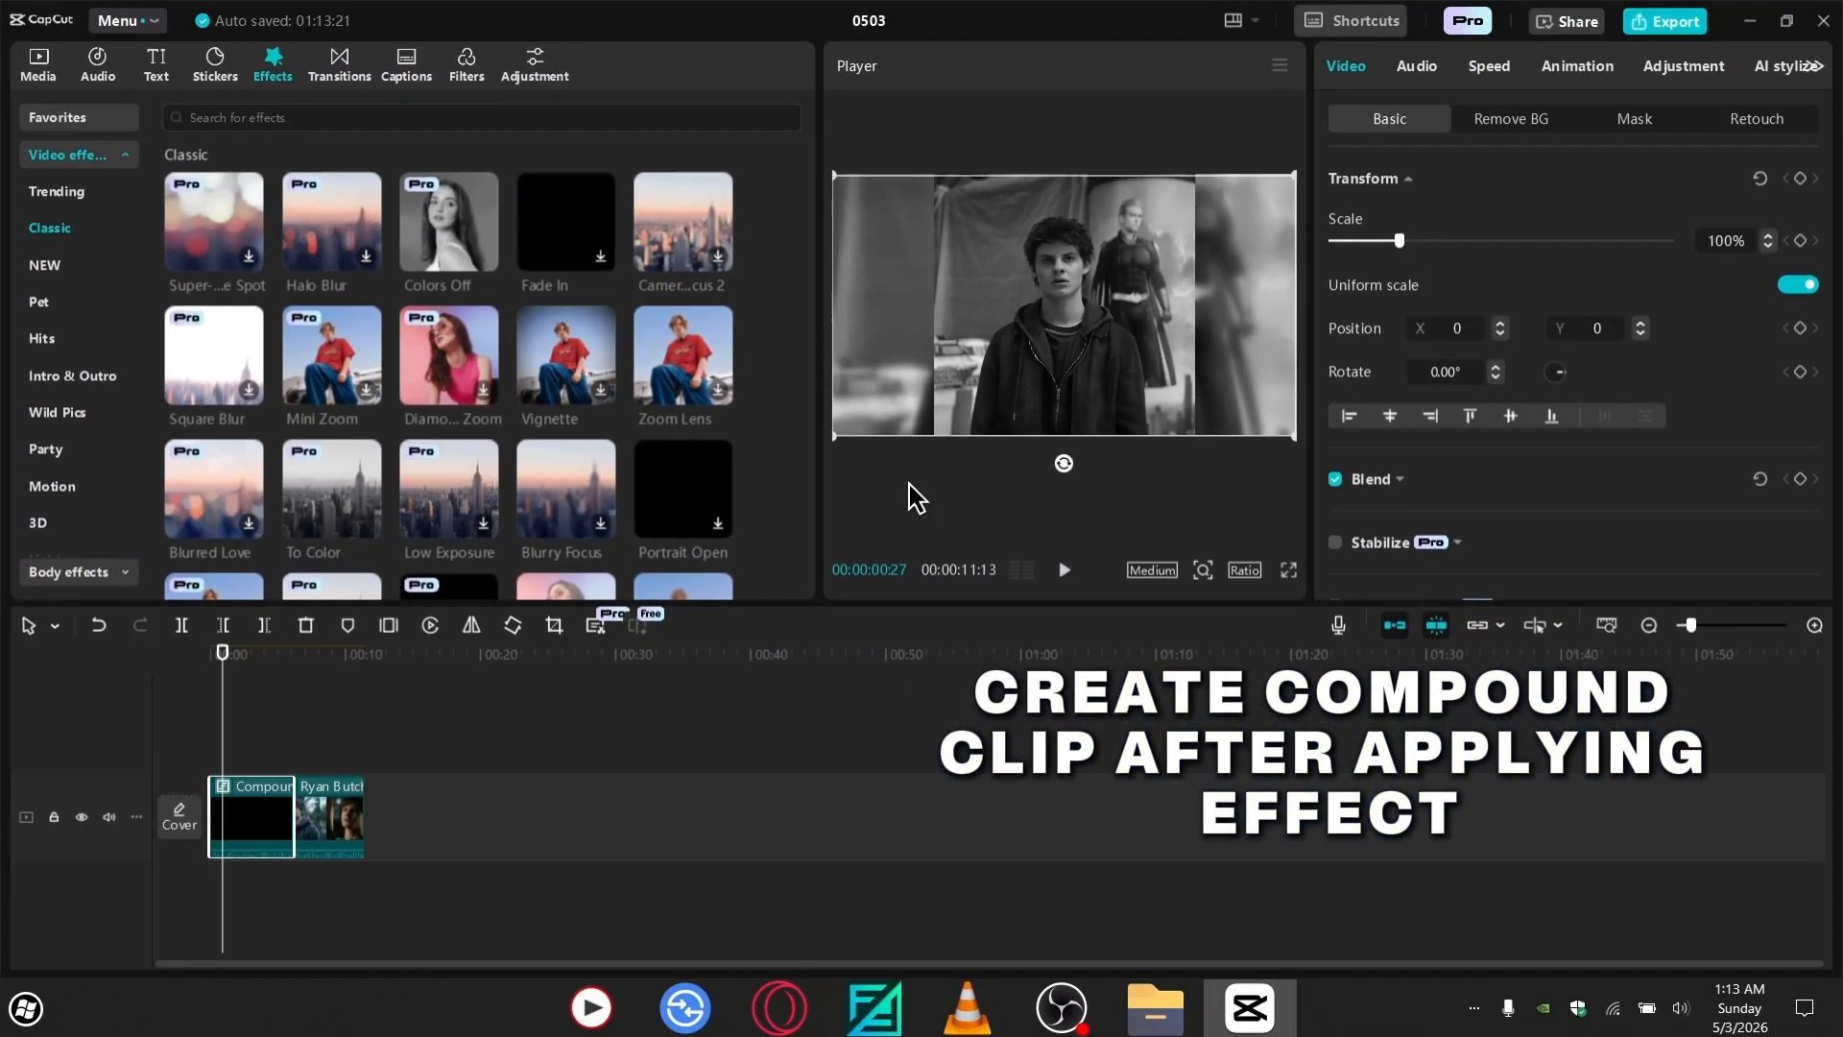
pyautogui.moveTo(1689, 625); pyautogui.dragTo(1713, 625)
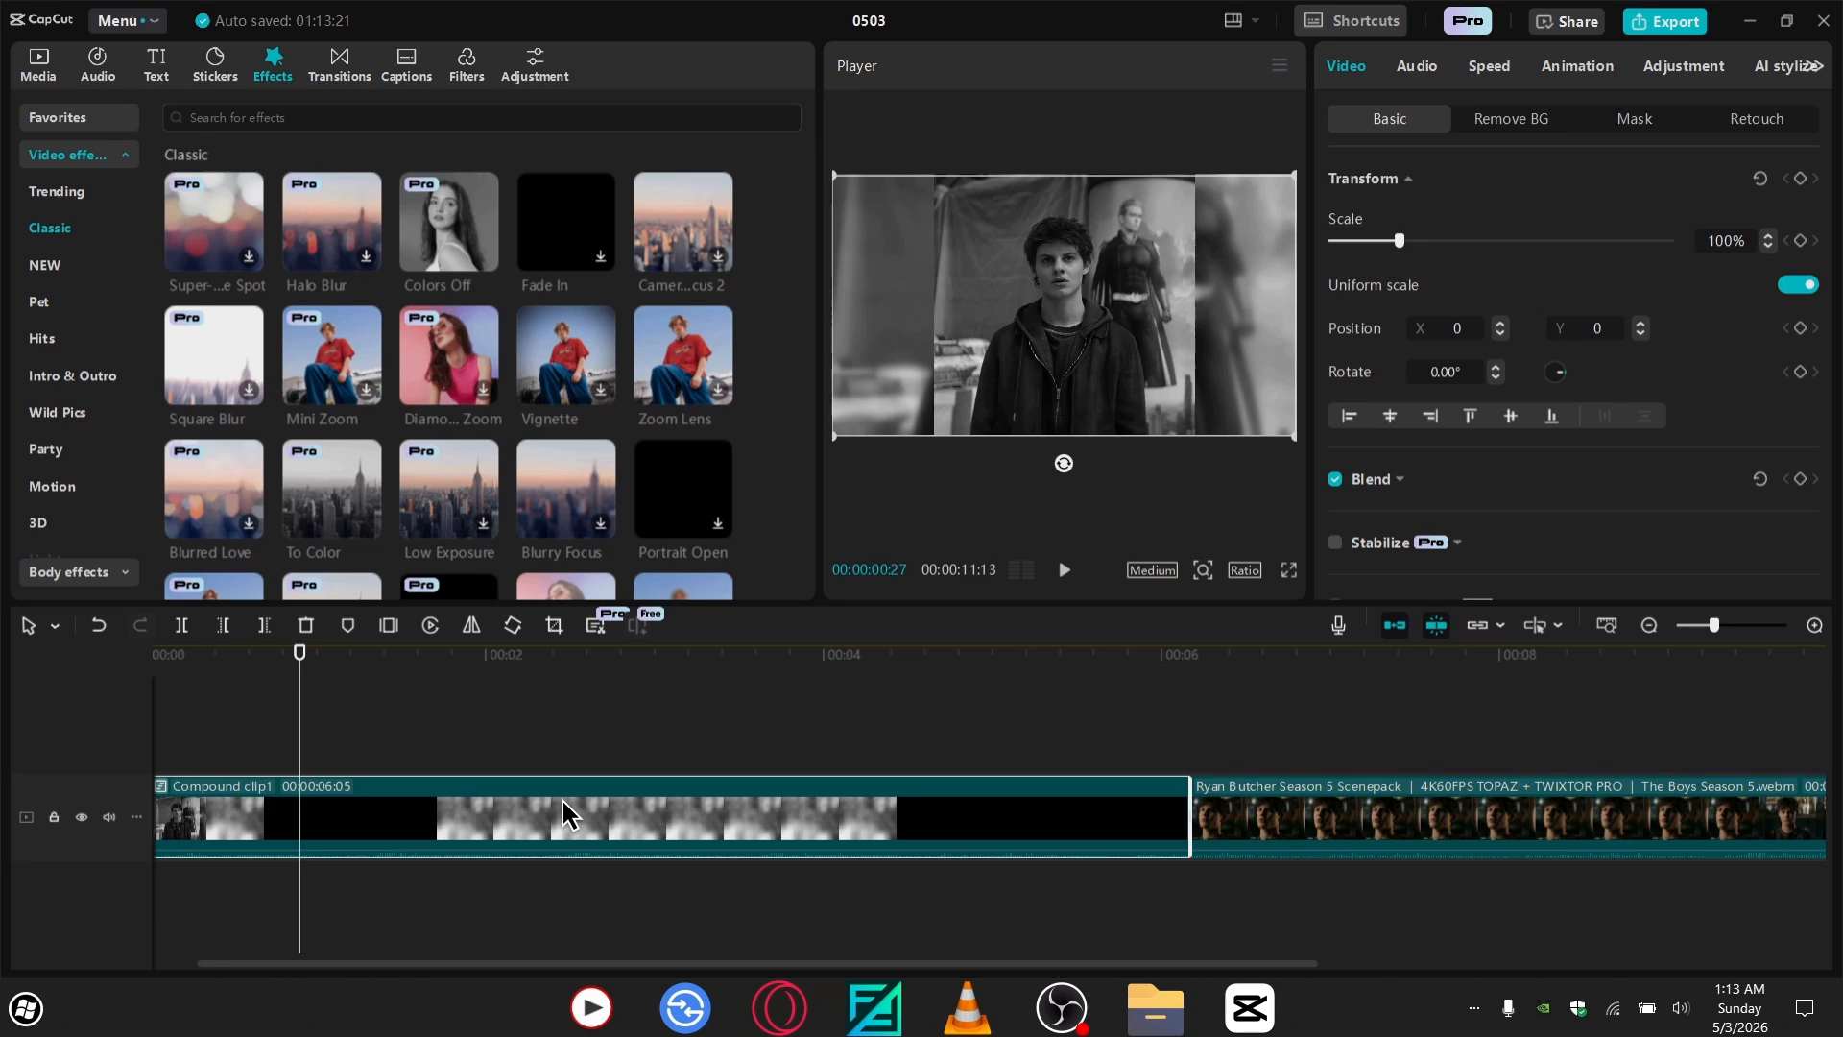
pyautogui.rightClick(569, 816)
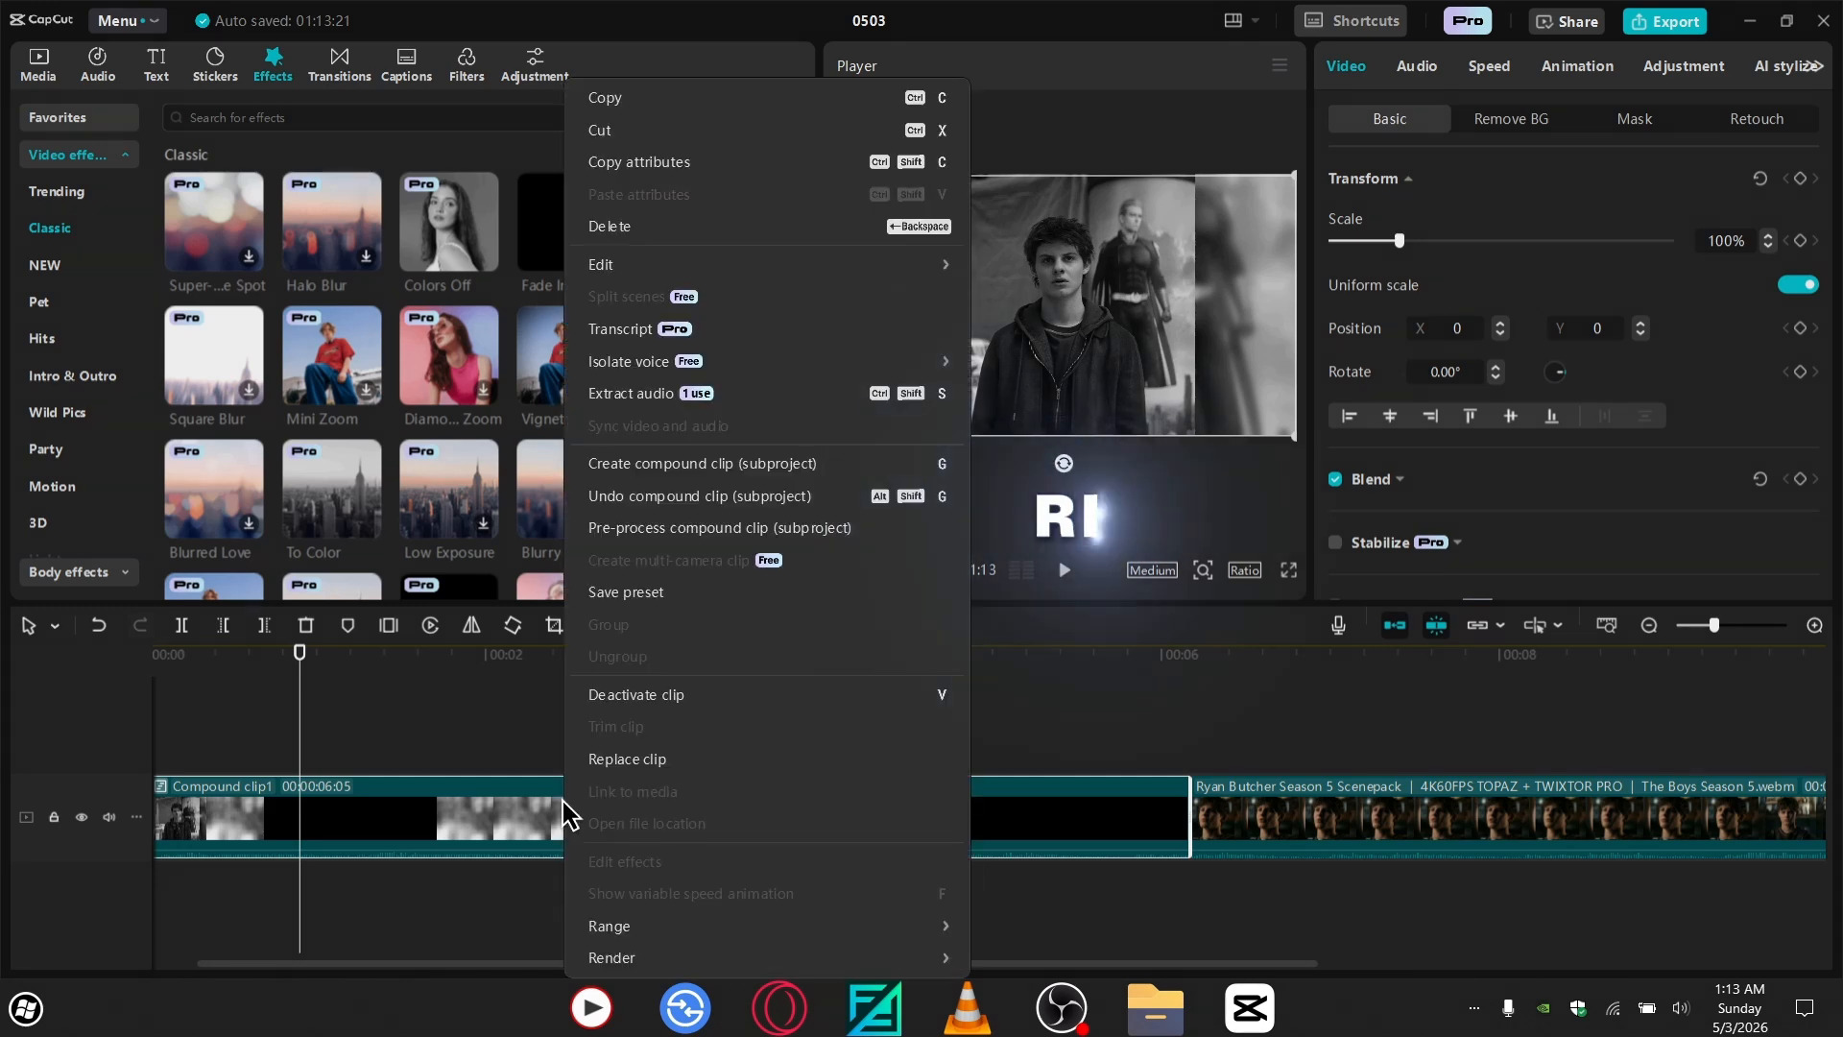
pyautogui.click(750, 529)
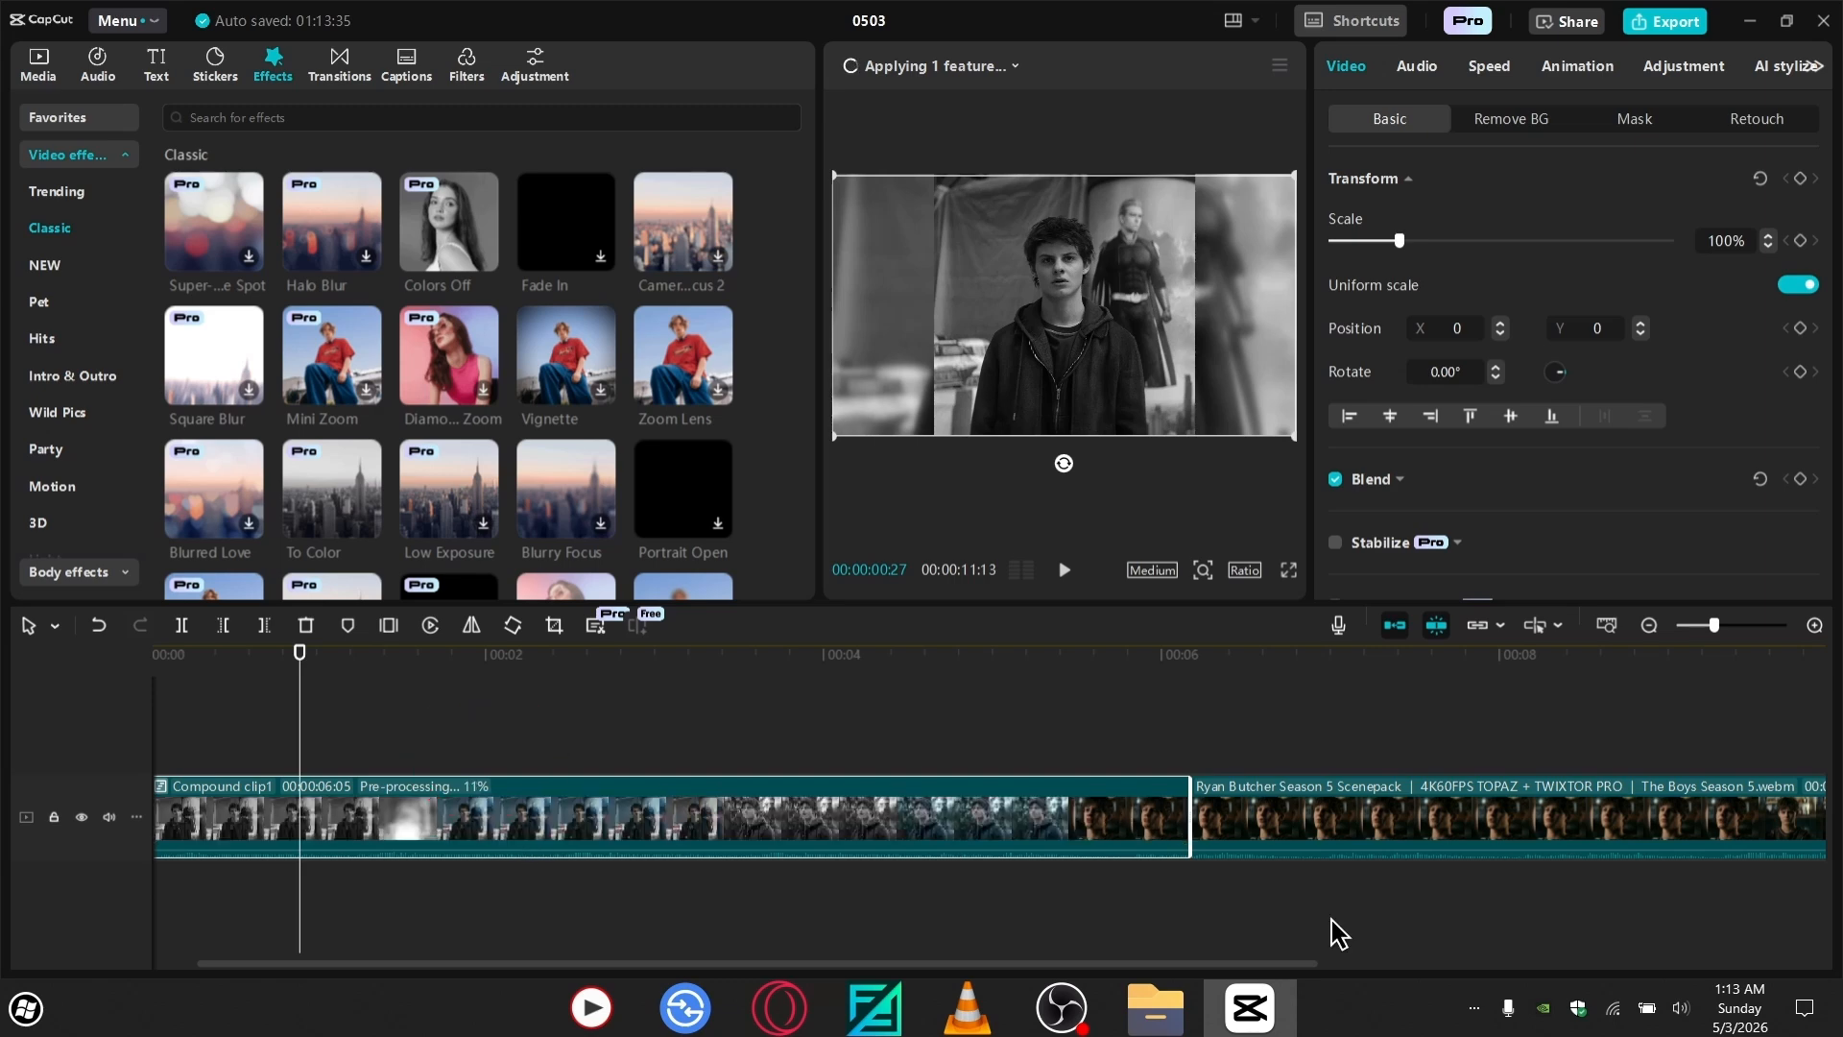
# - Play the pre-processed compound clip from the start and review it in full screen
pyautogui.moveTo(353, 653); pyautogui.dragTo(113, 672)
pyautogui.press('space')
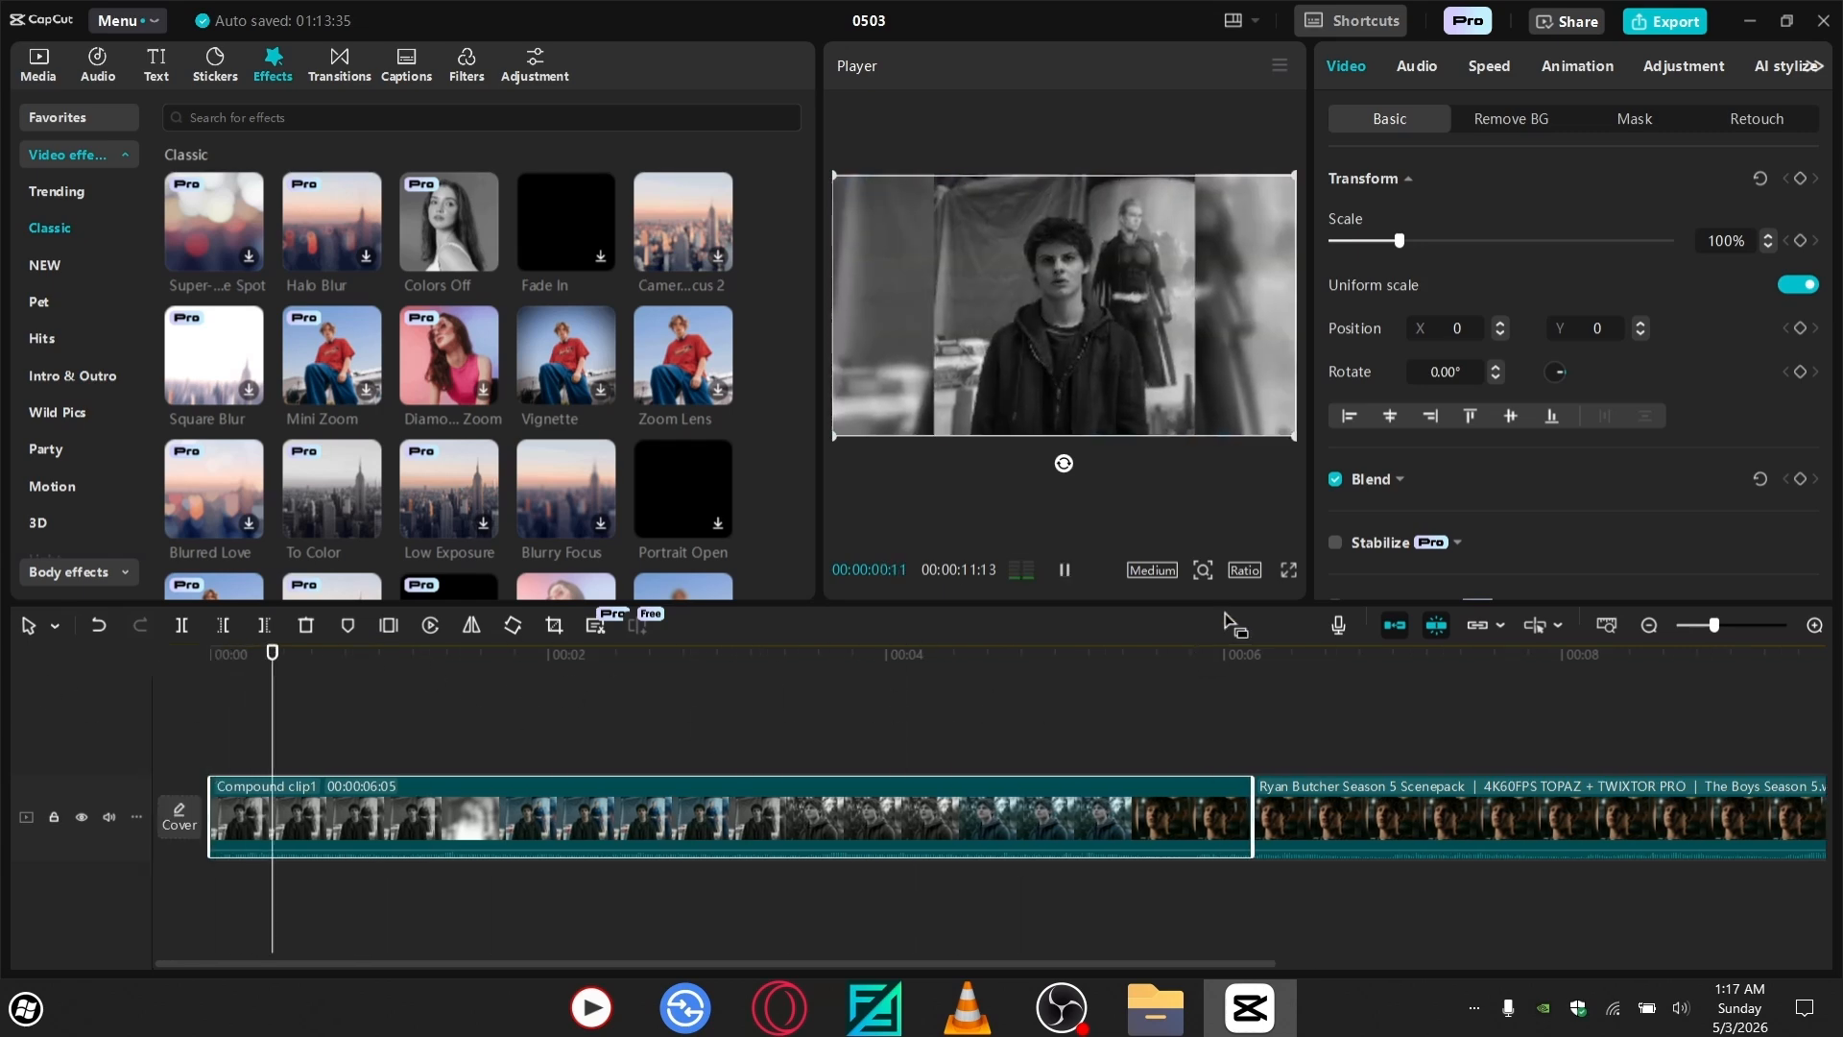
pyautogui.click(1284, 572)
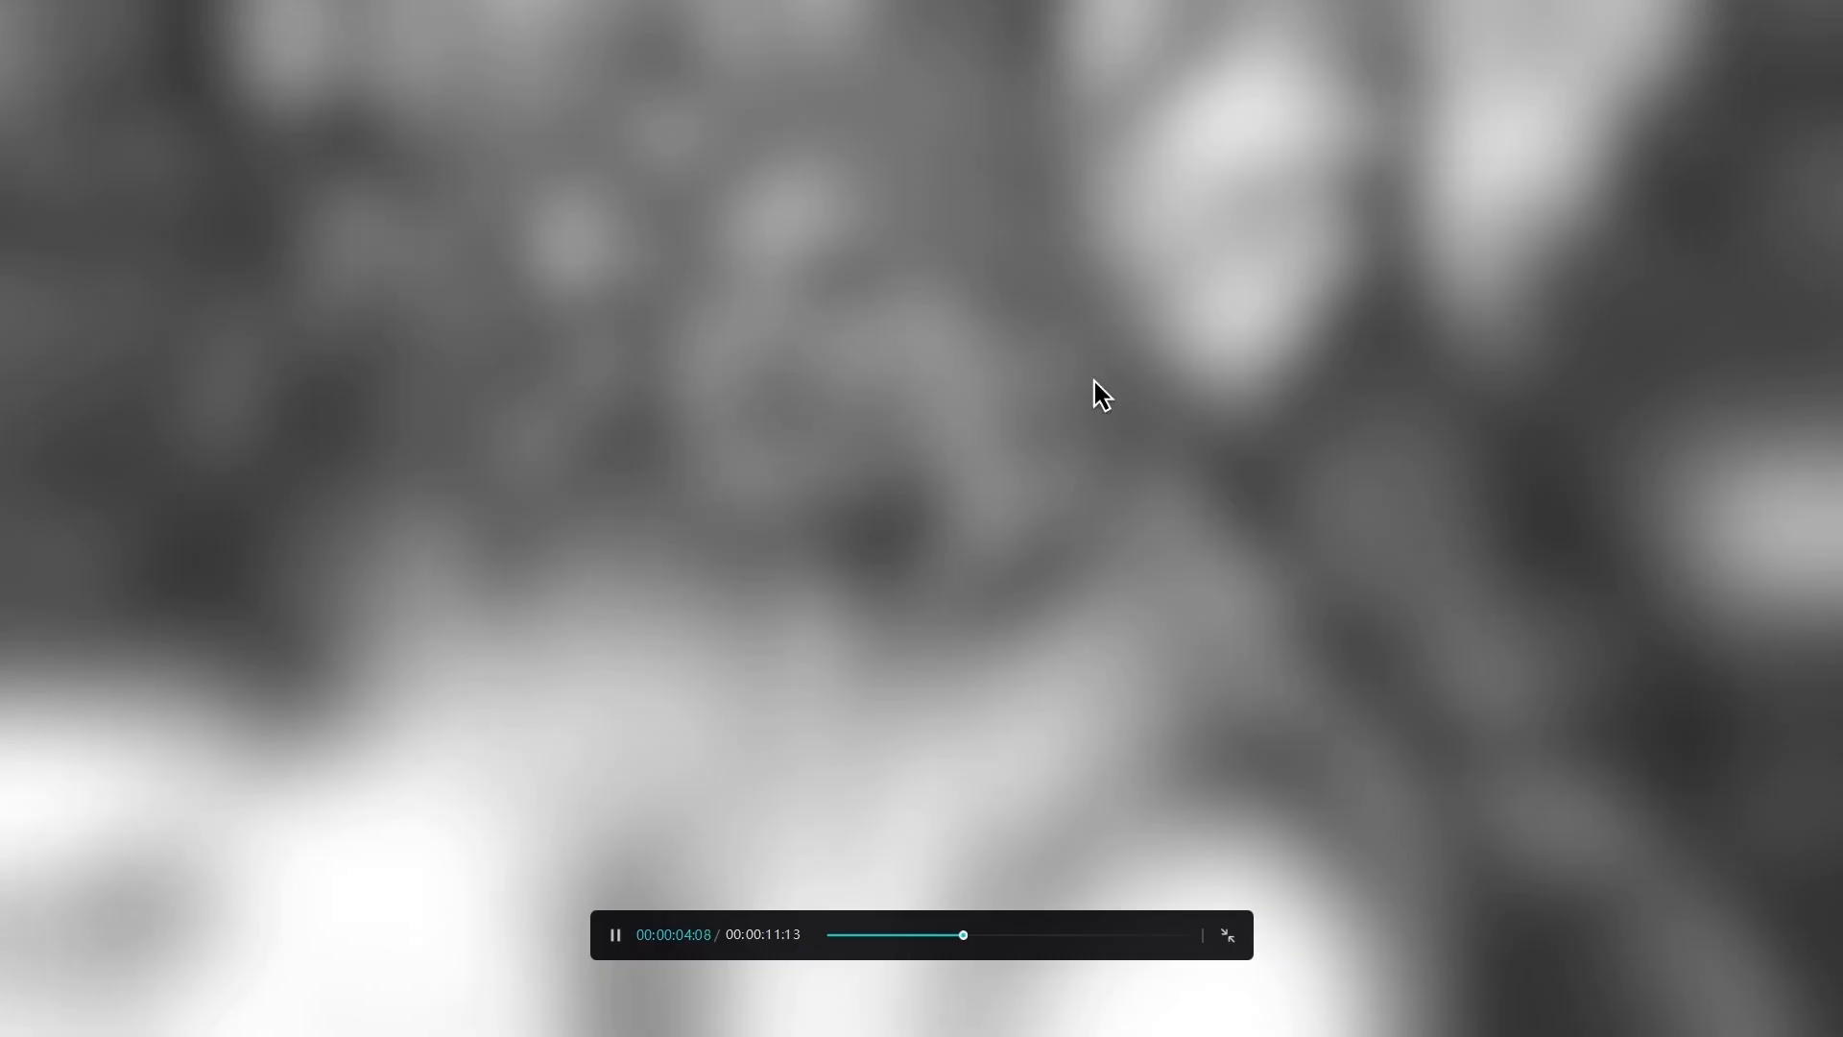
pyautogui.press('Escape')
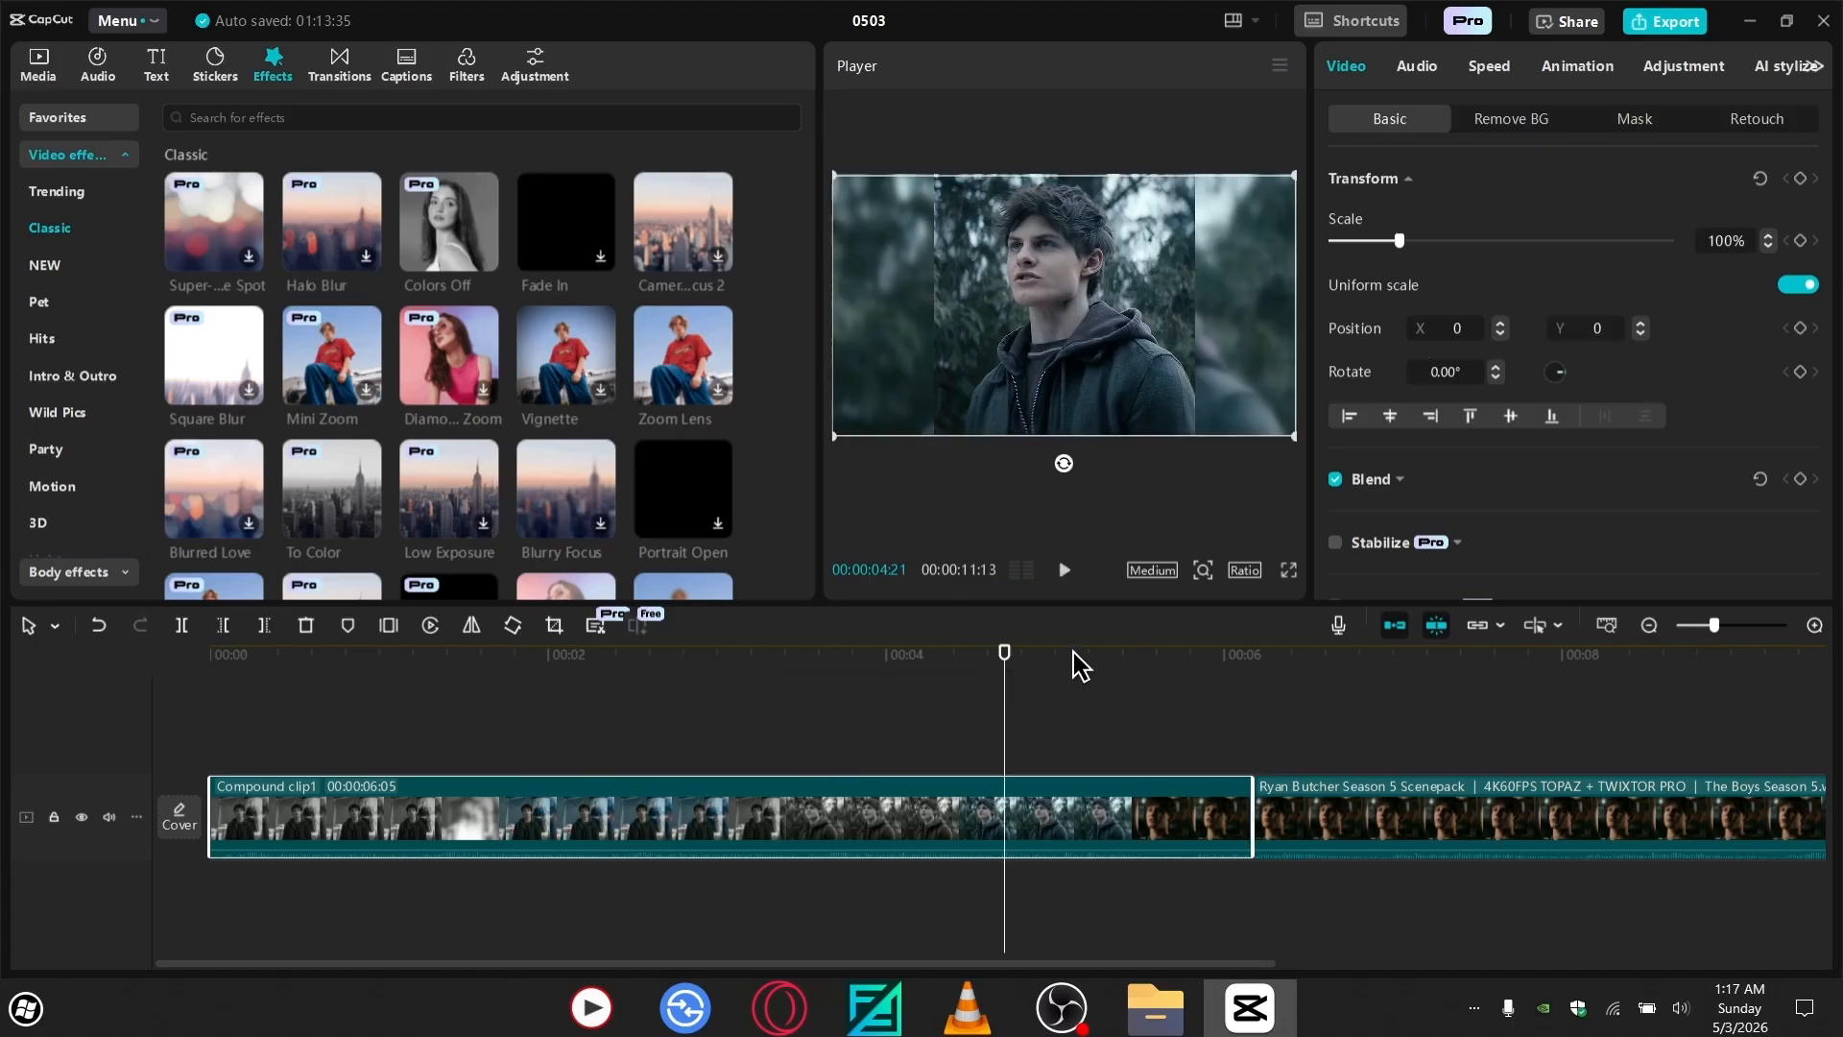
pyautogui.moveTo(1075, 653); pyautogui.dragTo(816, 713)
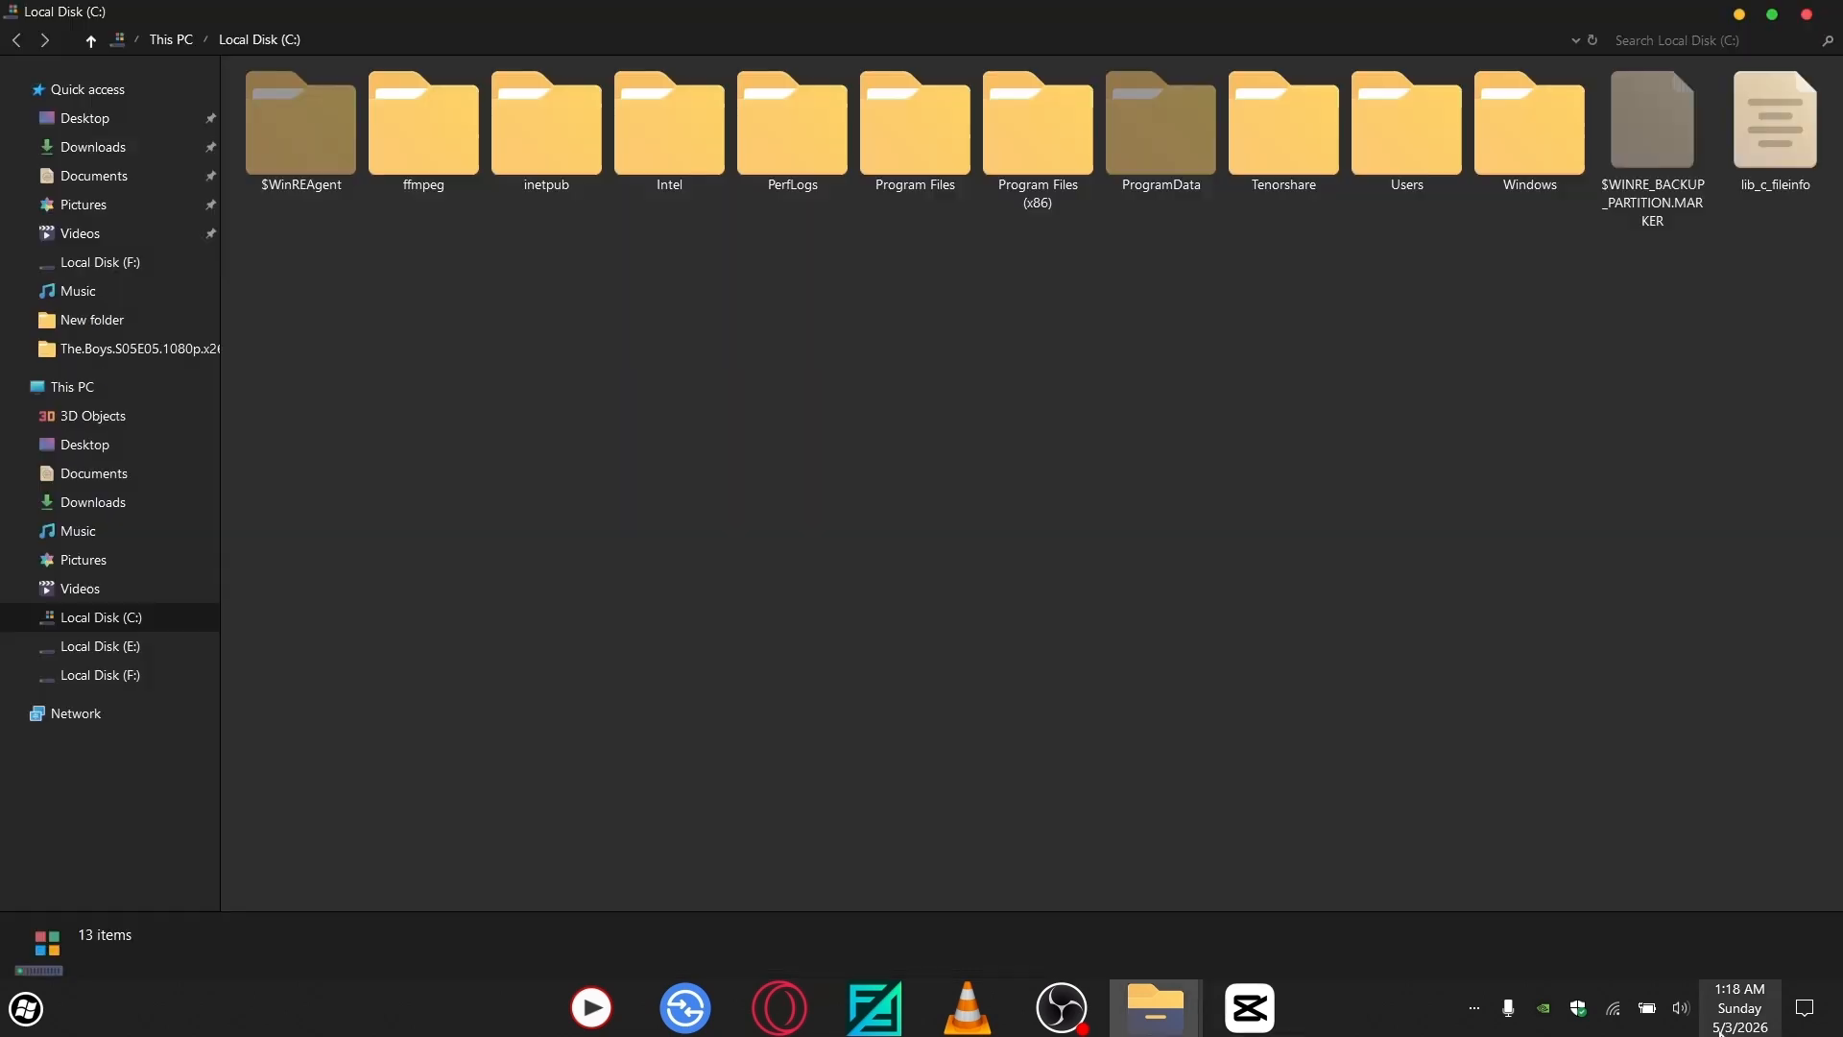
pyautogui.moveTo(472, 413); pyautogui.dragTo(770, 451)
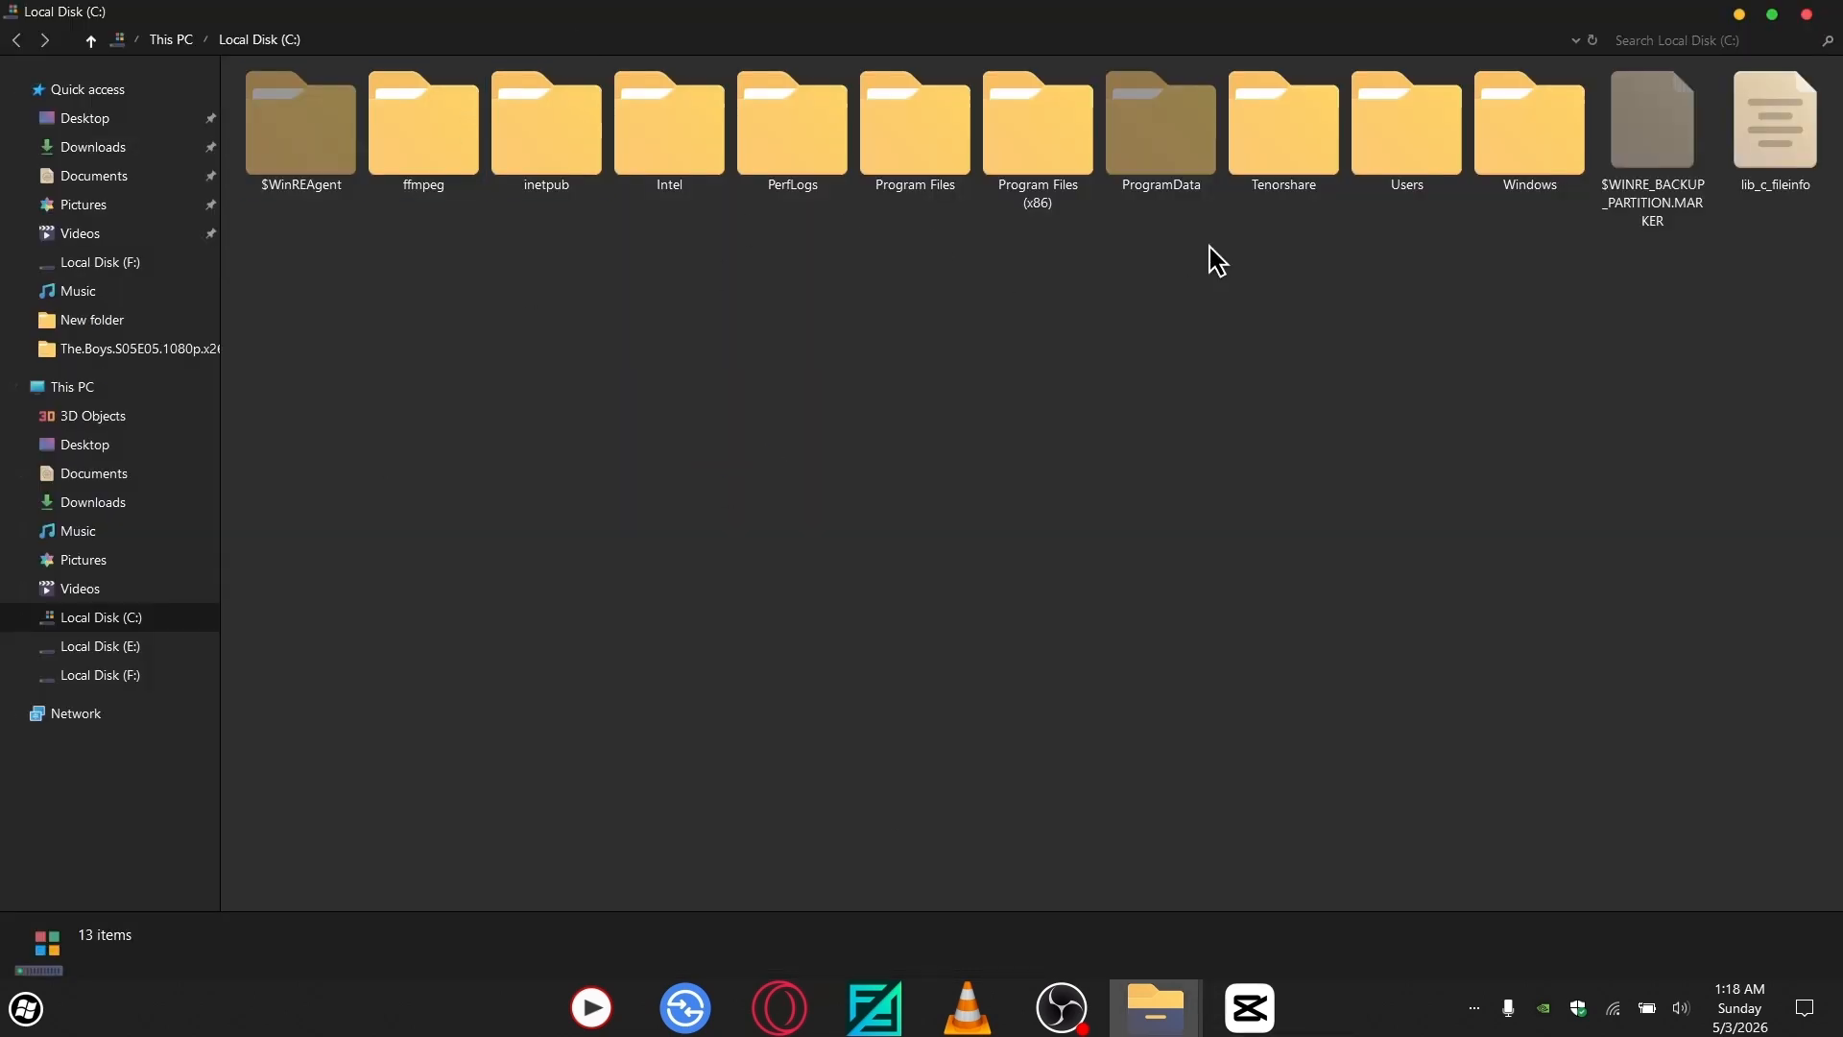
# - Open the CapCut folder under AppData\Local in the user's profile folder on drive C
pyautogui.doubleClick(1402, 148)
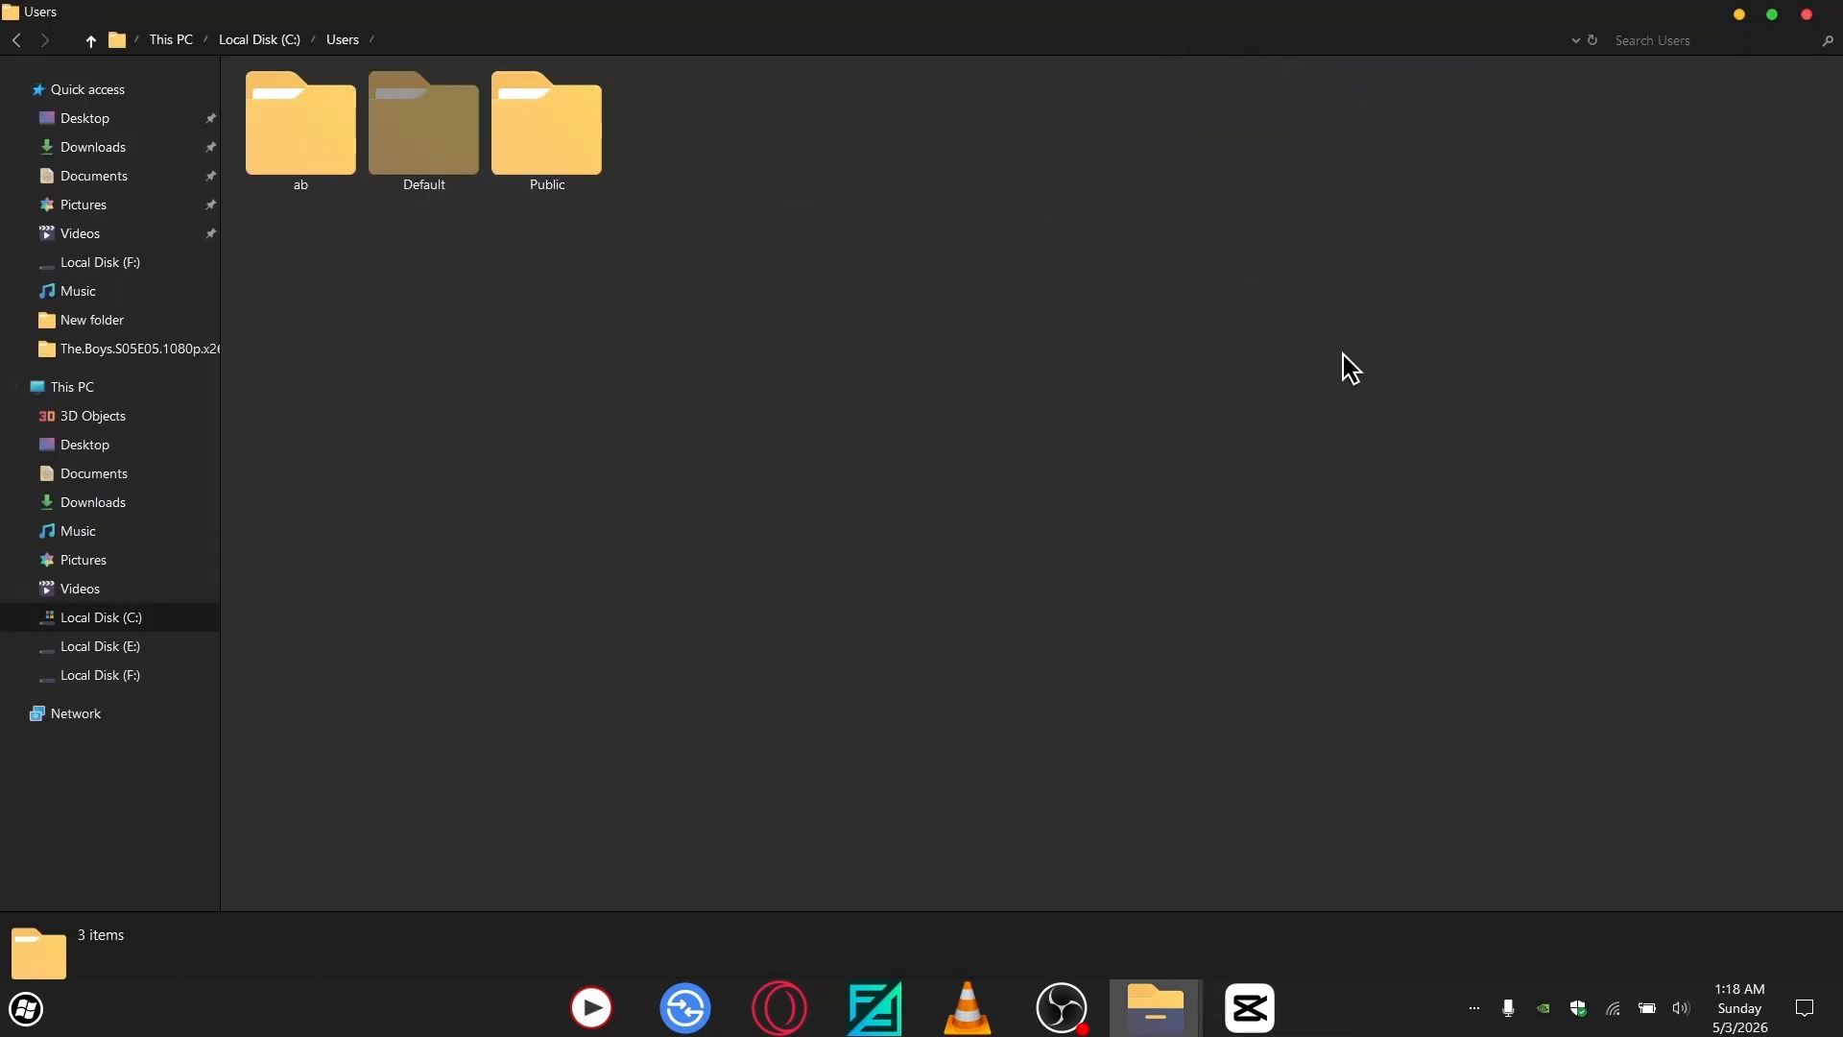
pyautogui.moveTo(248, 246); pyautogui.dragTo(314, 156)
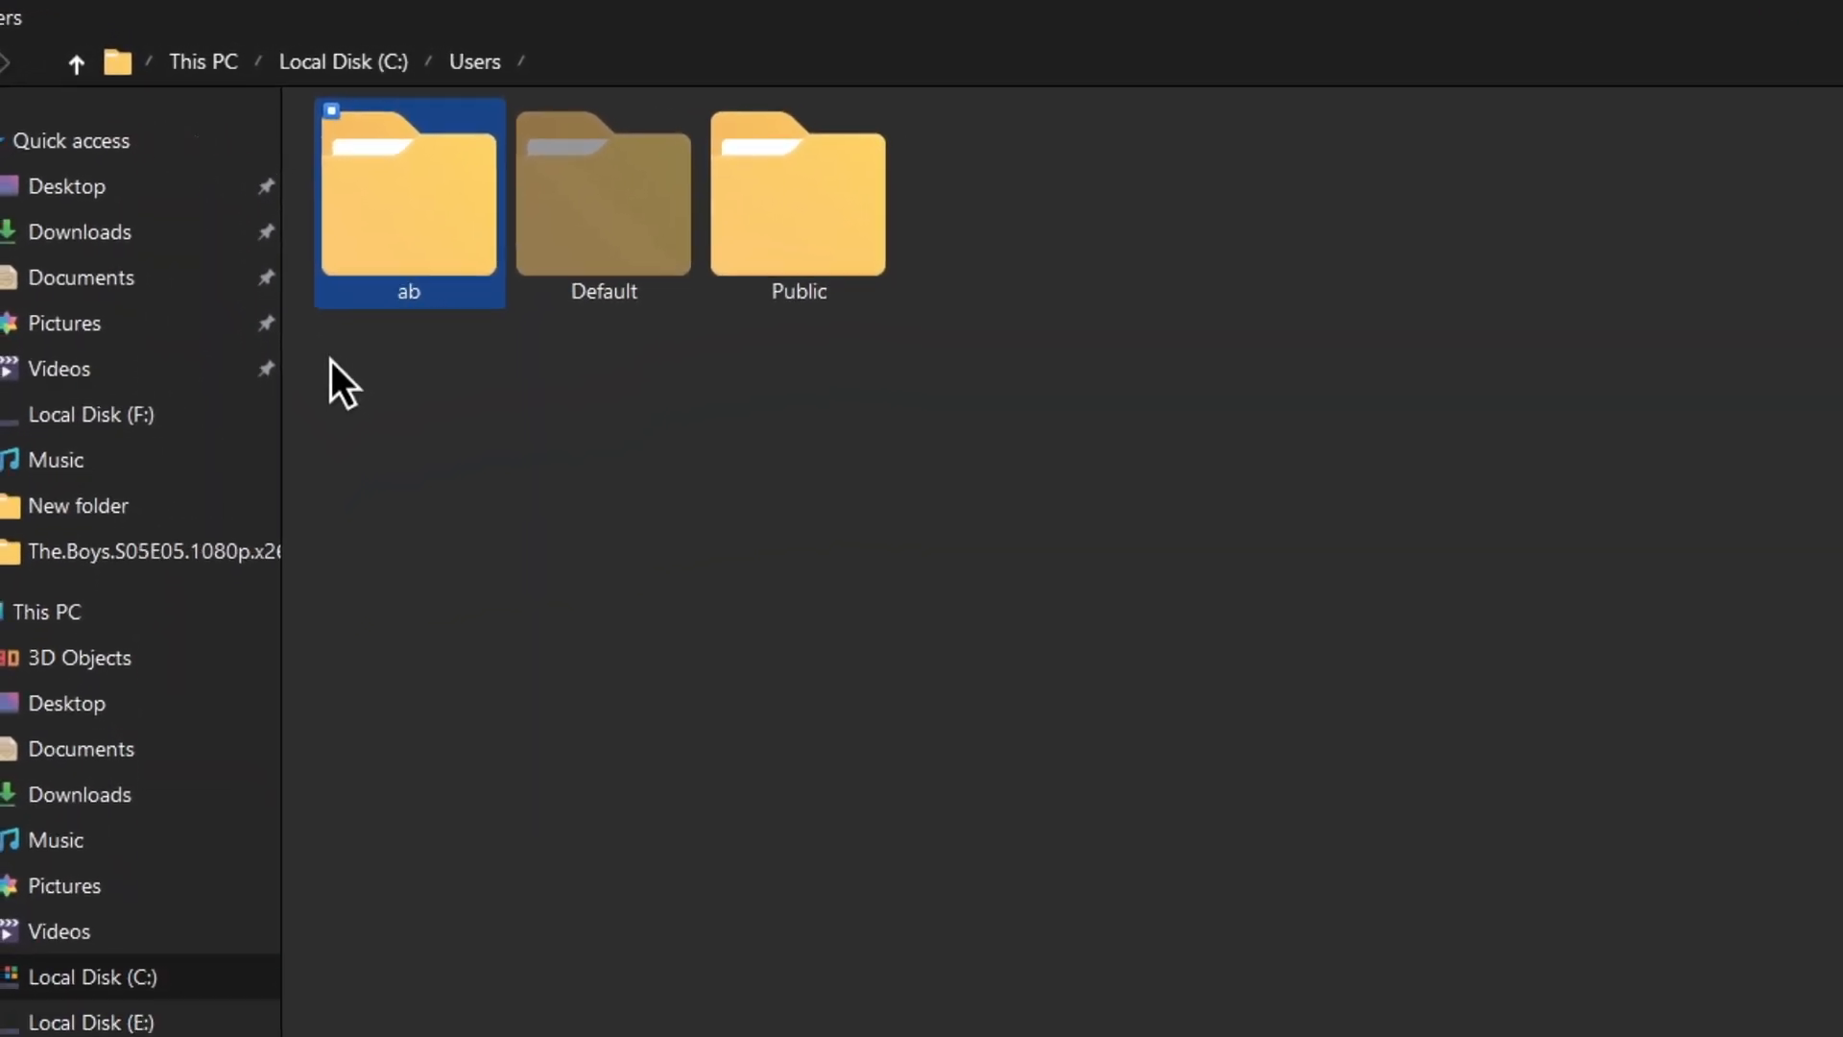
pyautogui.doubleClick(403, 183)
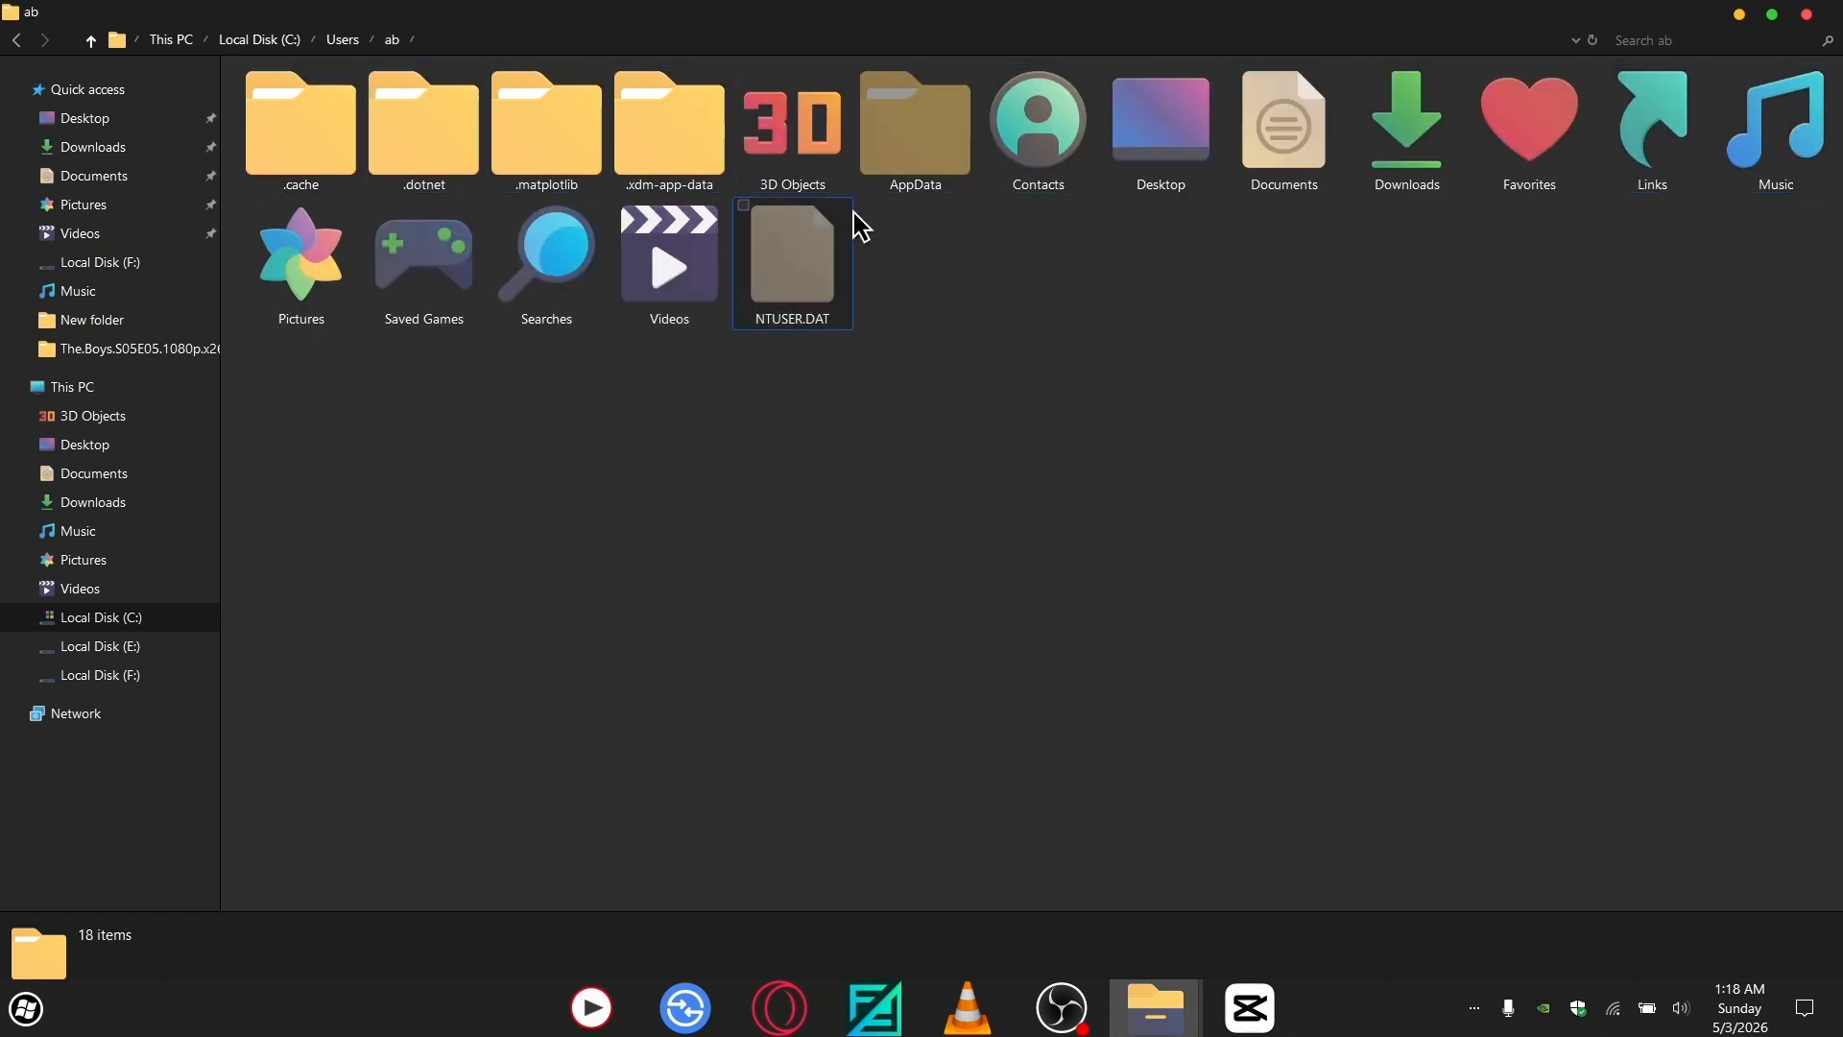
pyautogui.click(939, 150)
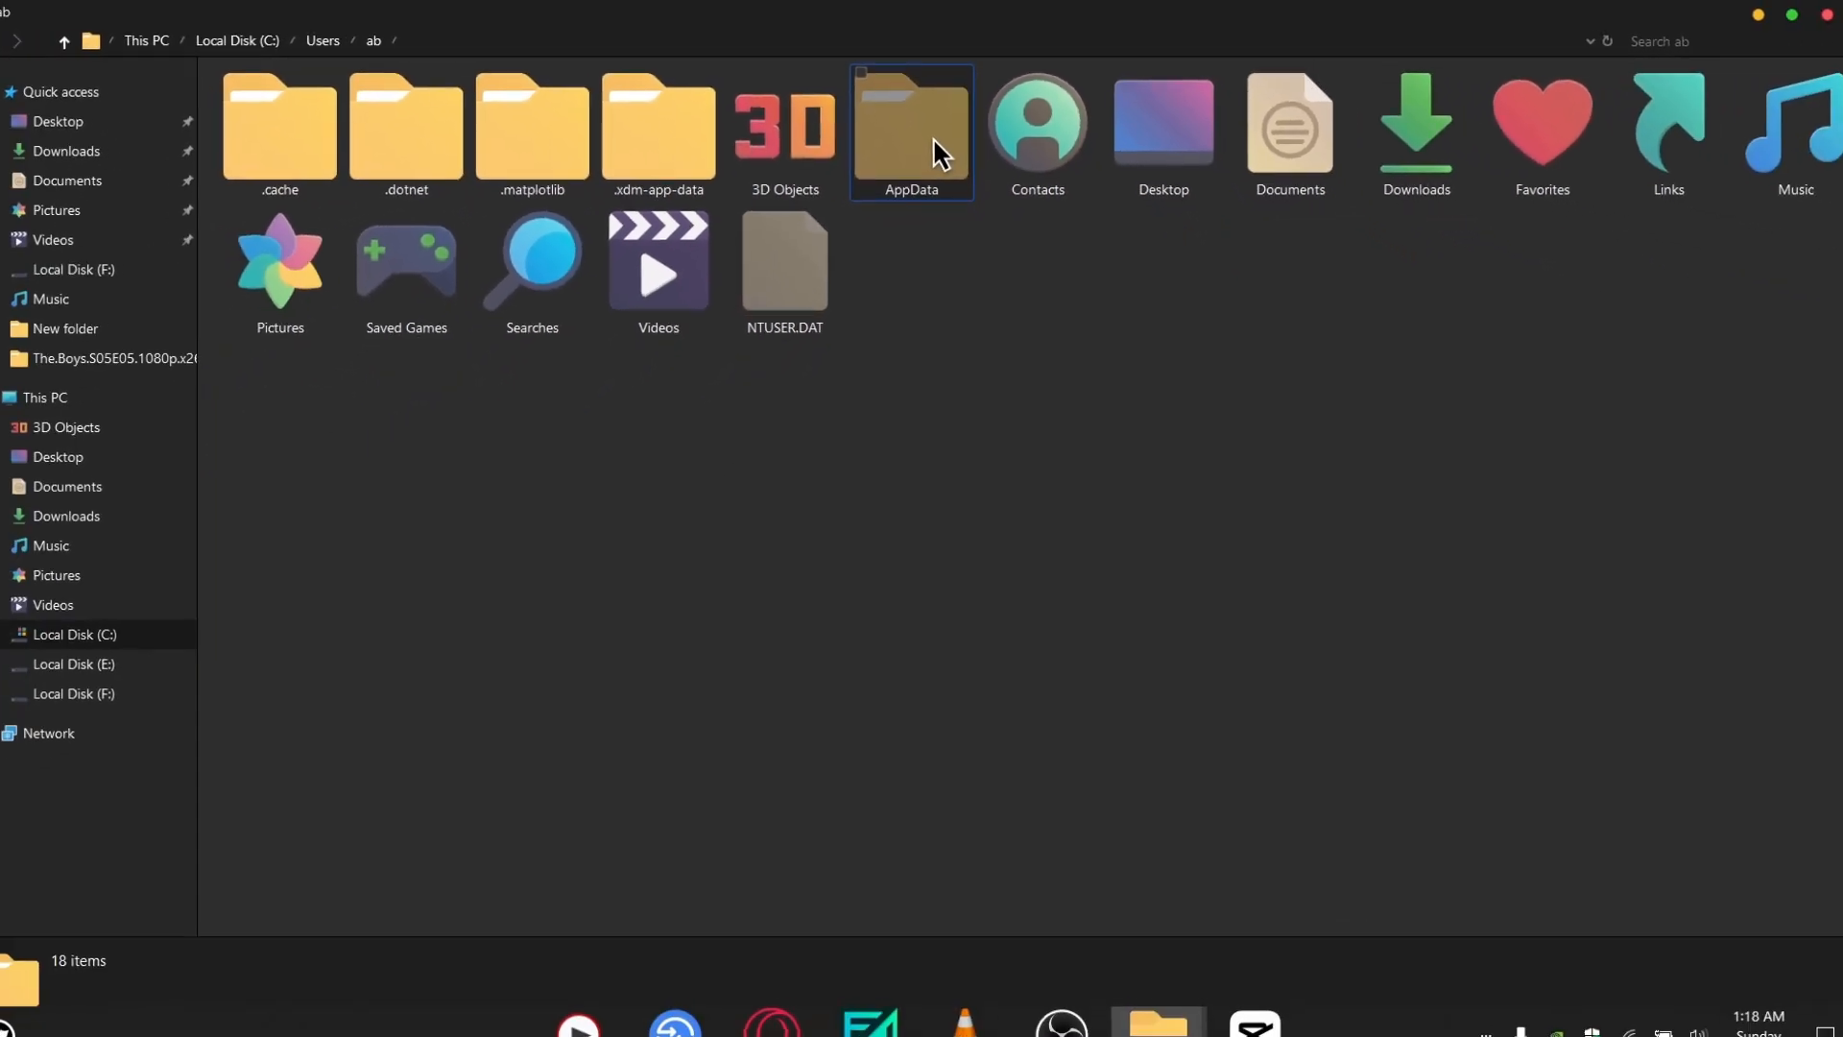
pyautogui.doubleClick(936, 149)
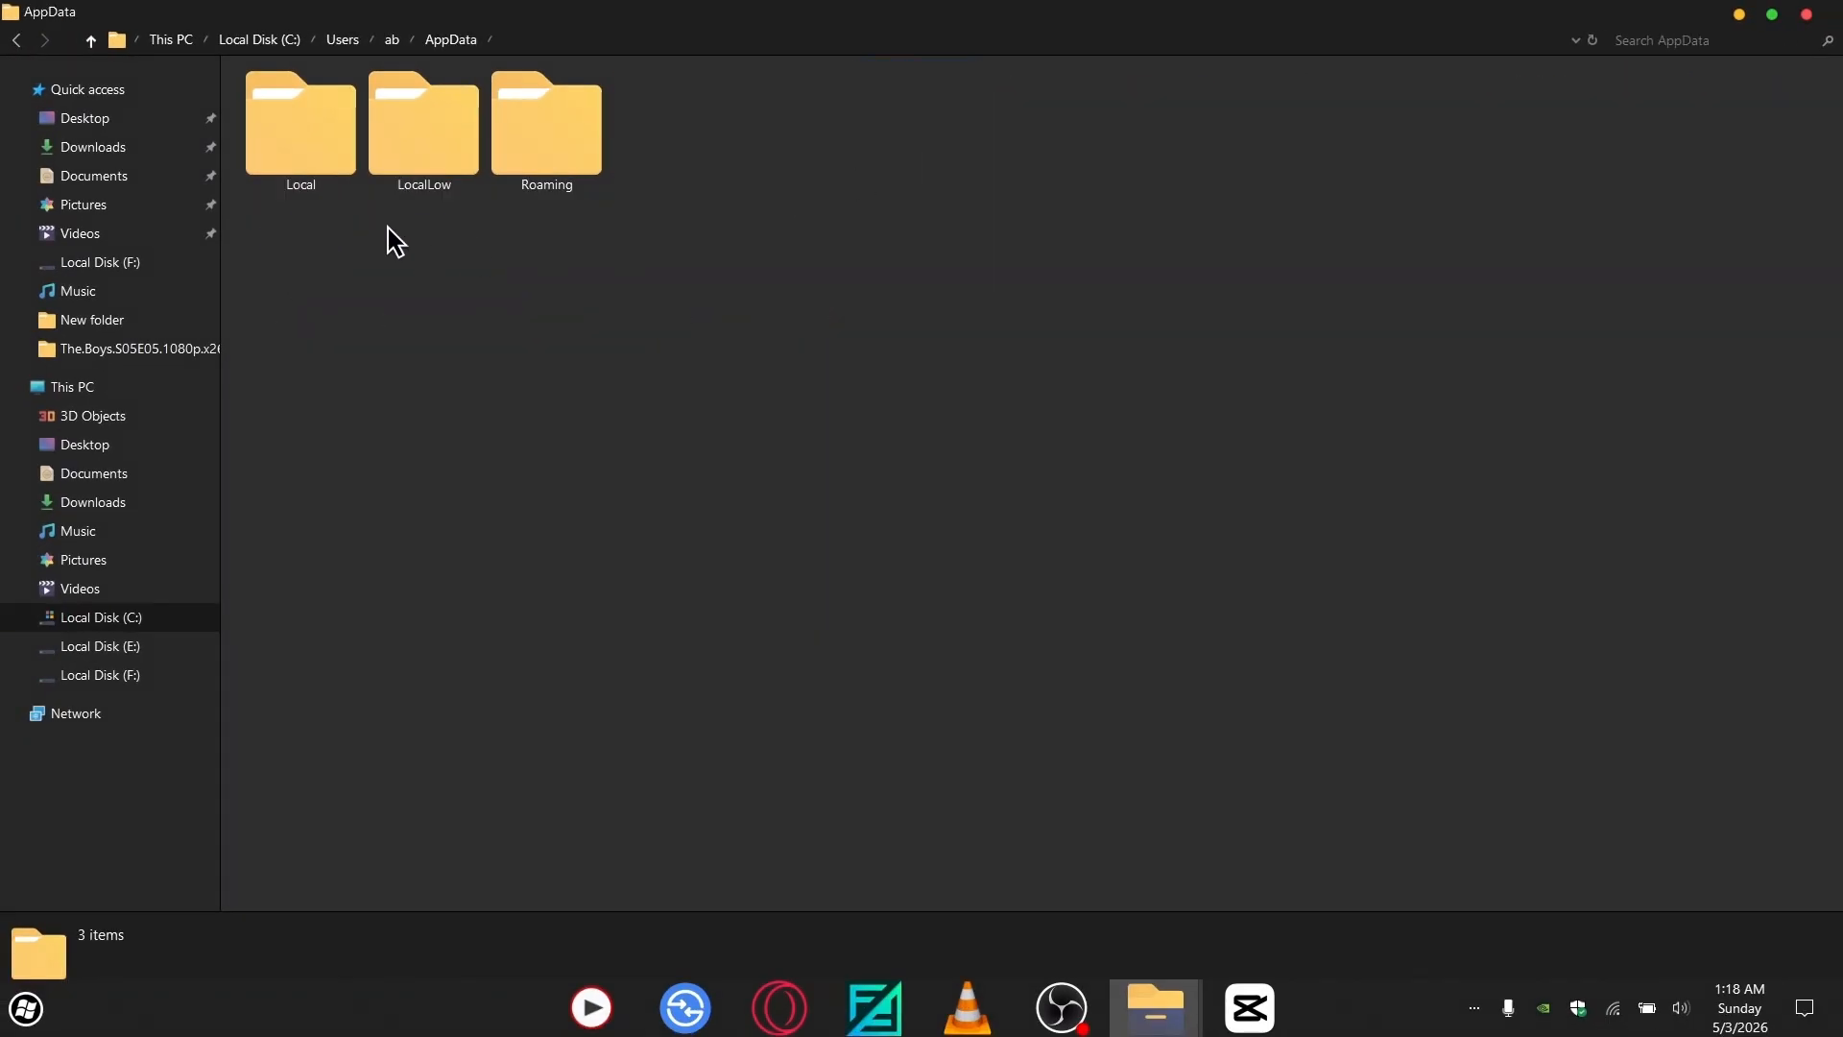
pyautogui.doubleClick(308, 144)
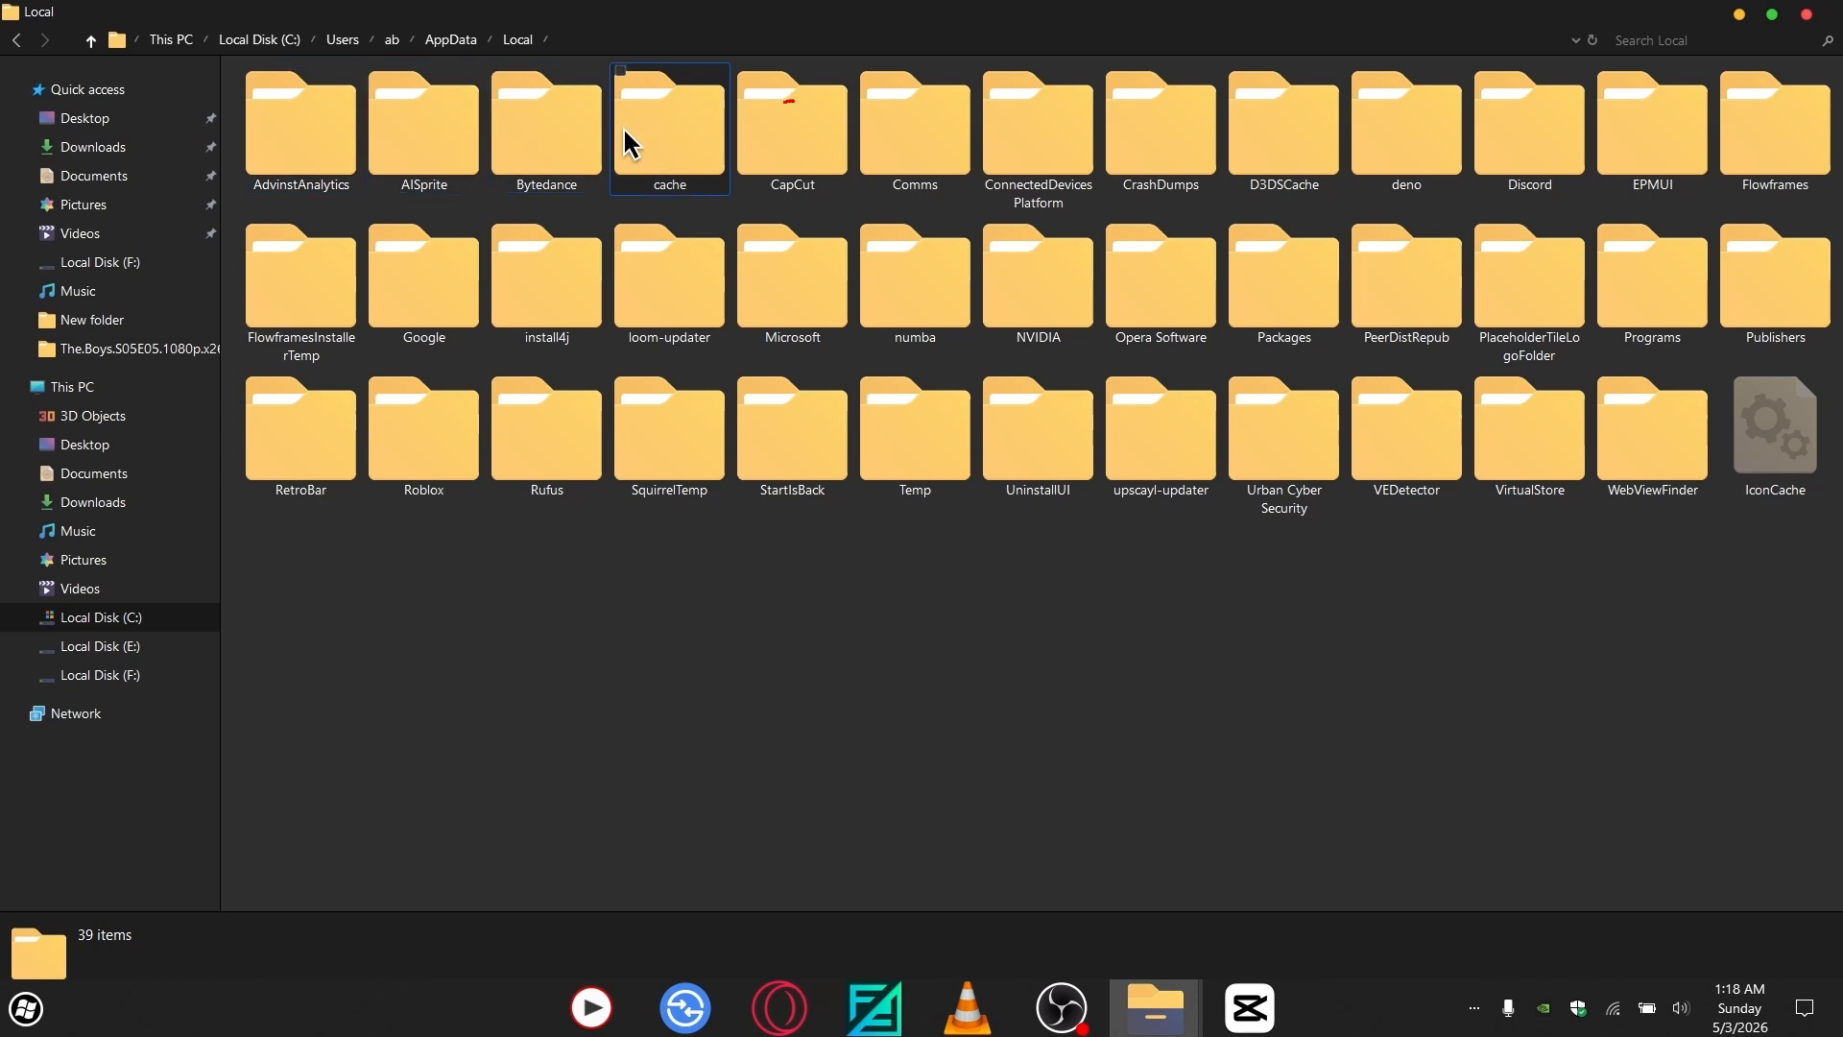
pyautogui.click(785, 144)
pyautogui.doubleClick(769, 173)
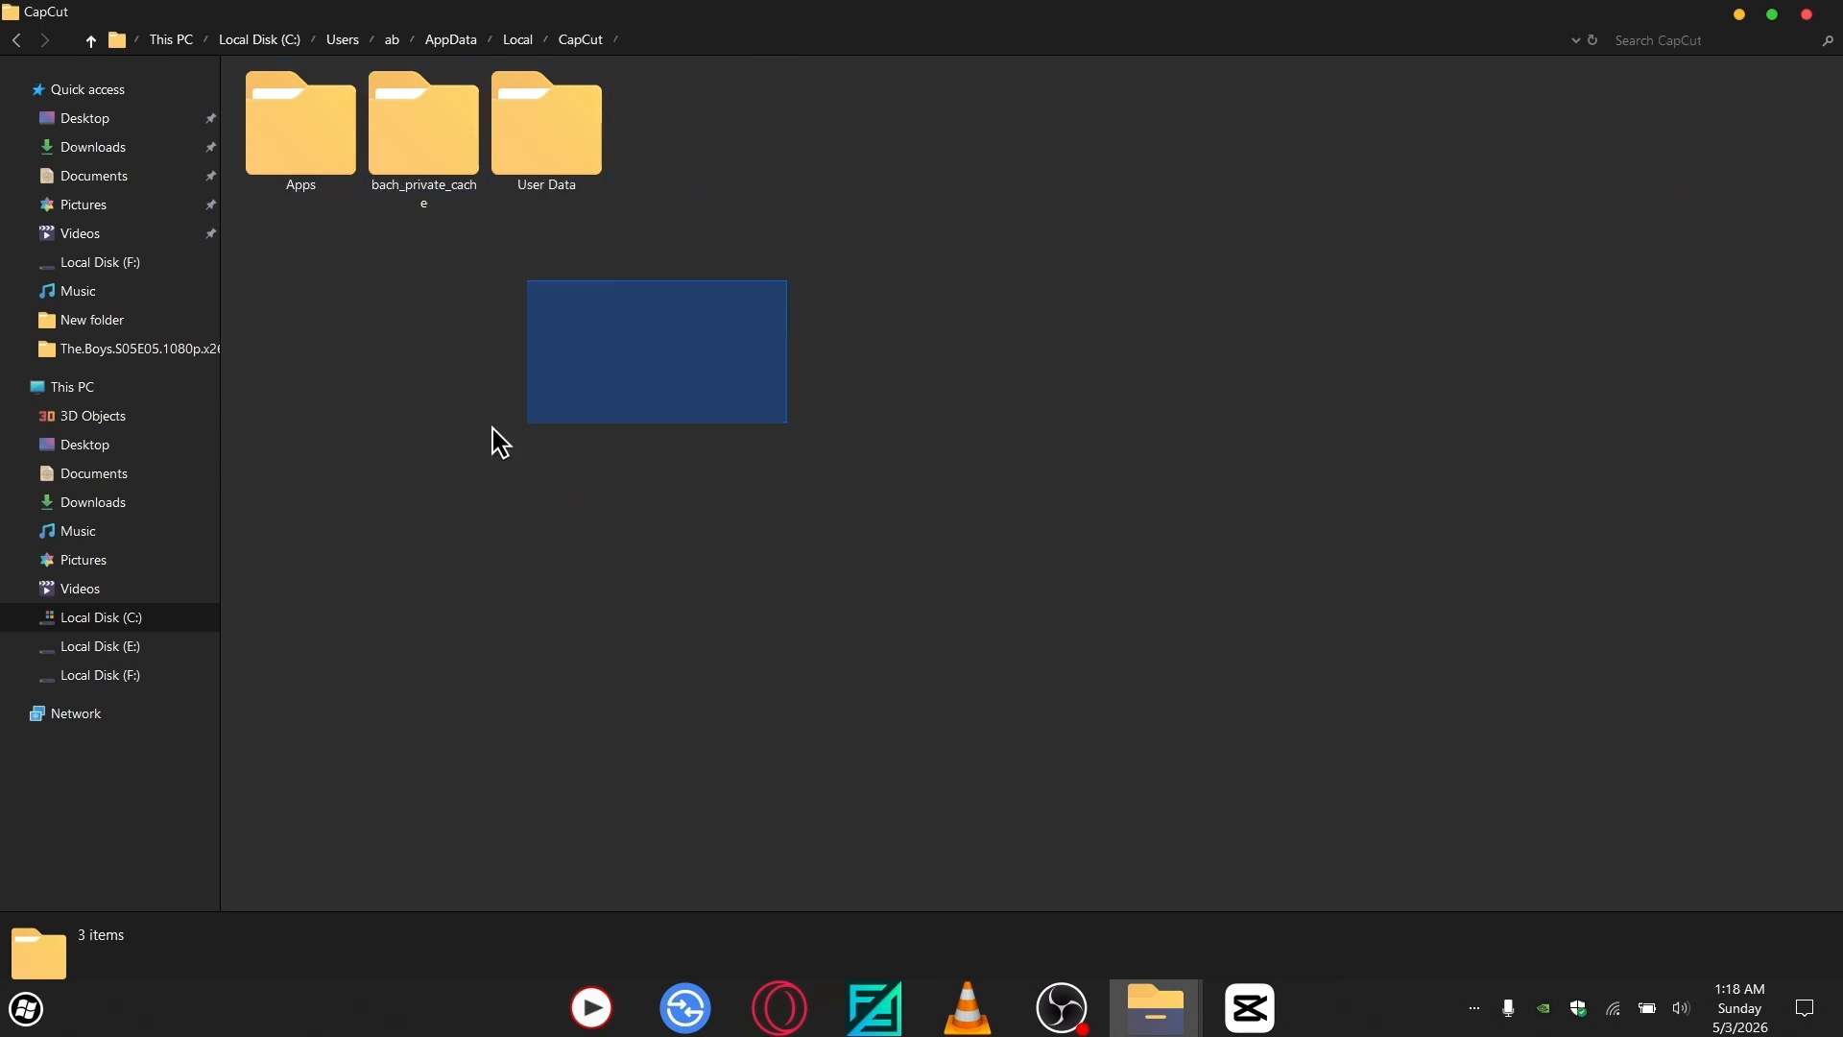
# - Open the drafts folder User Data\Projects\com.lveditor.draft inside the CapCut folder
pyautogui.doubleClick(567, 165)
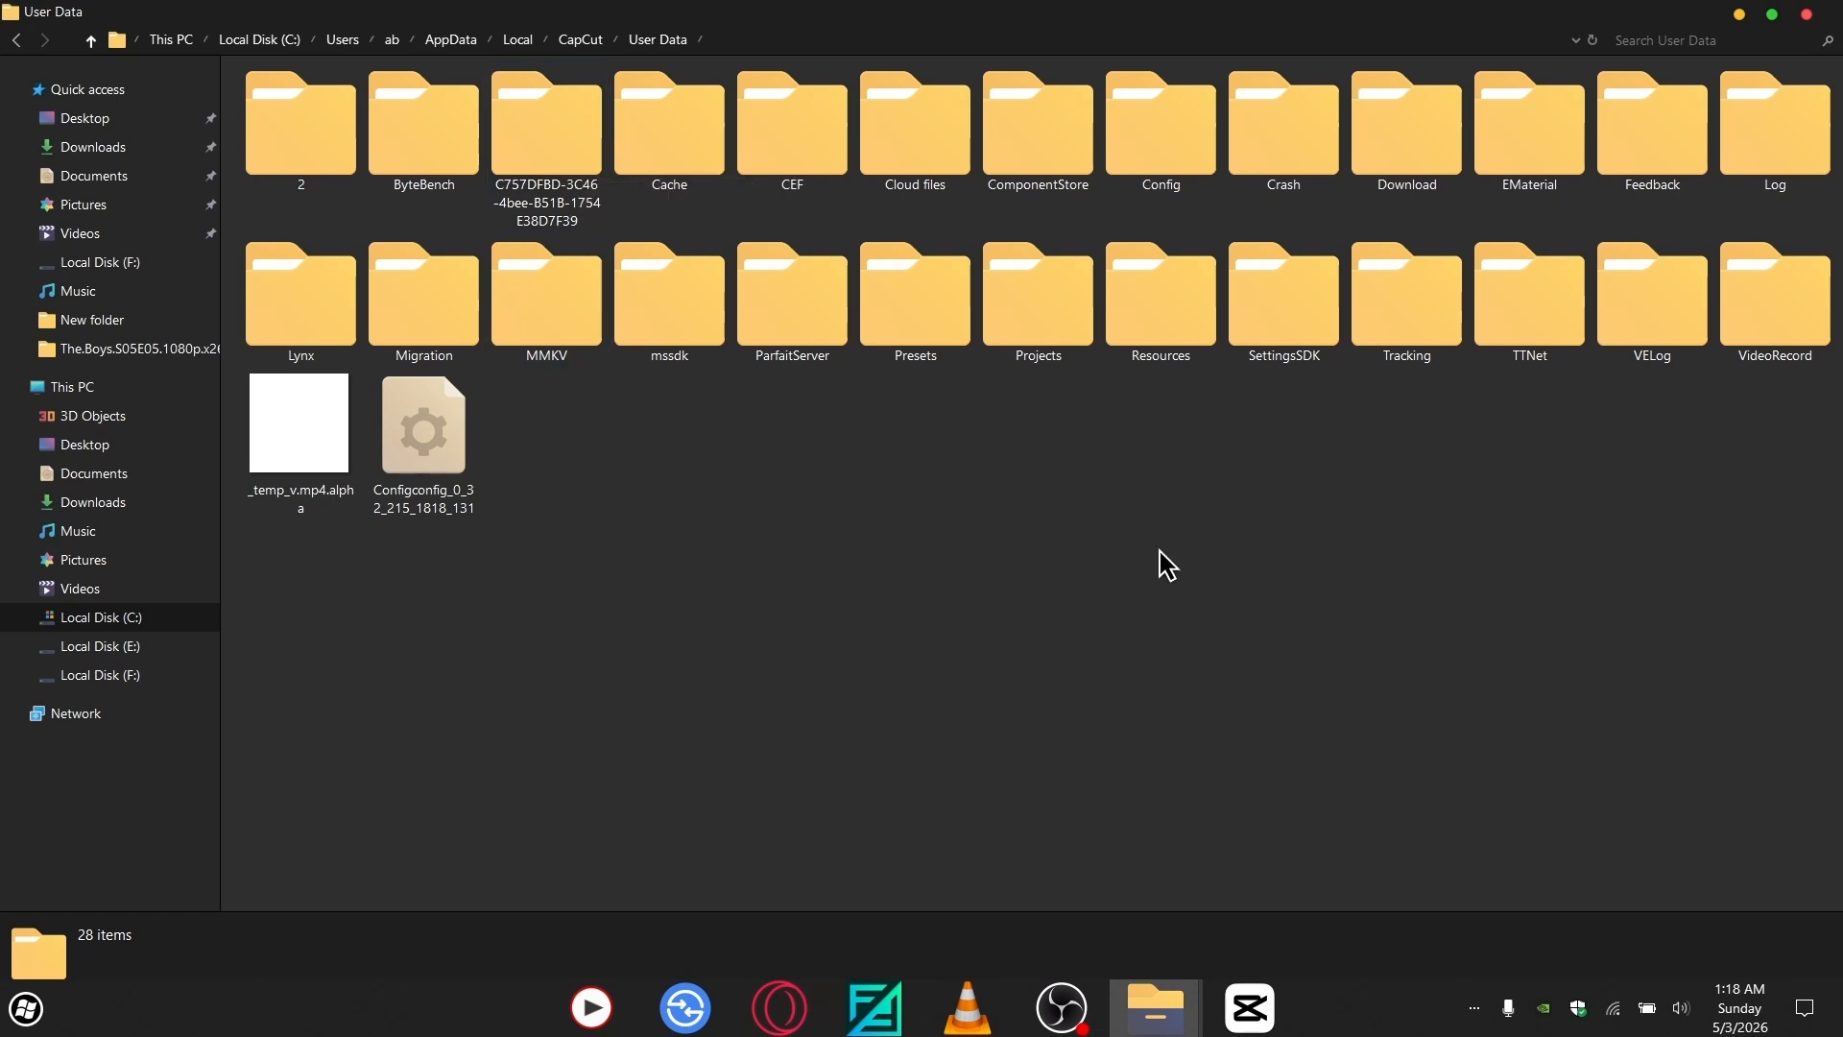
pyautogui.click(1019, 317)
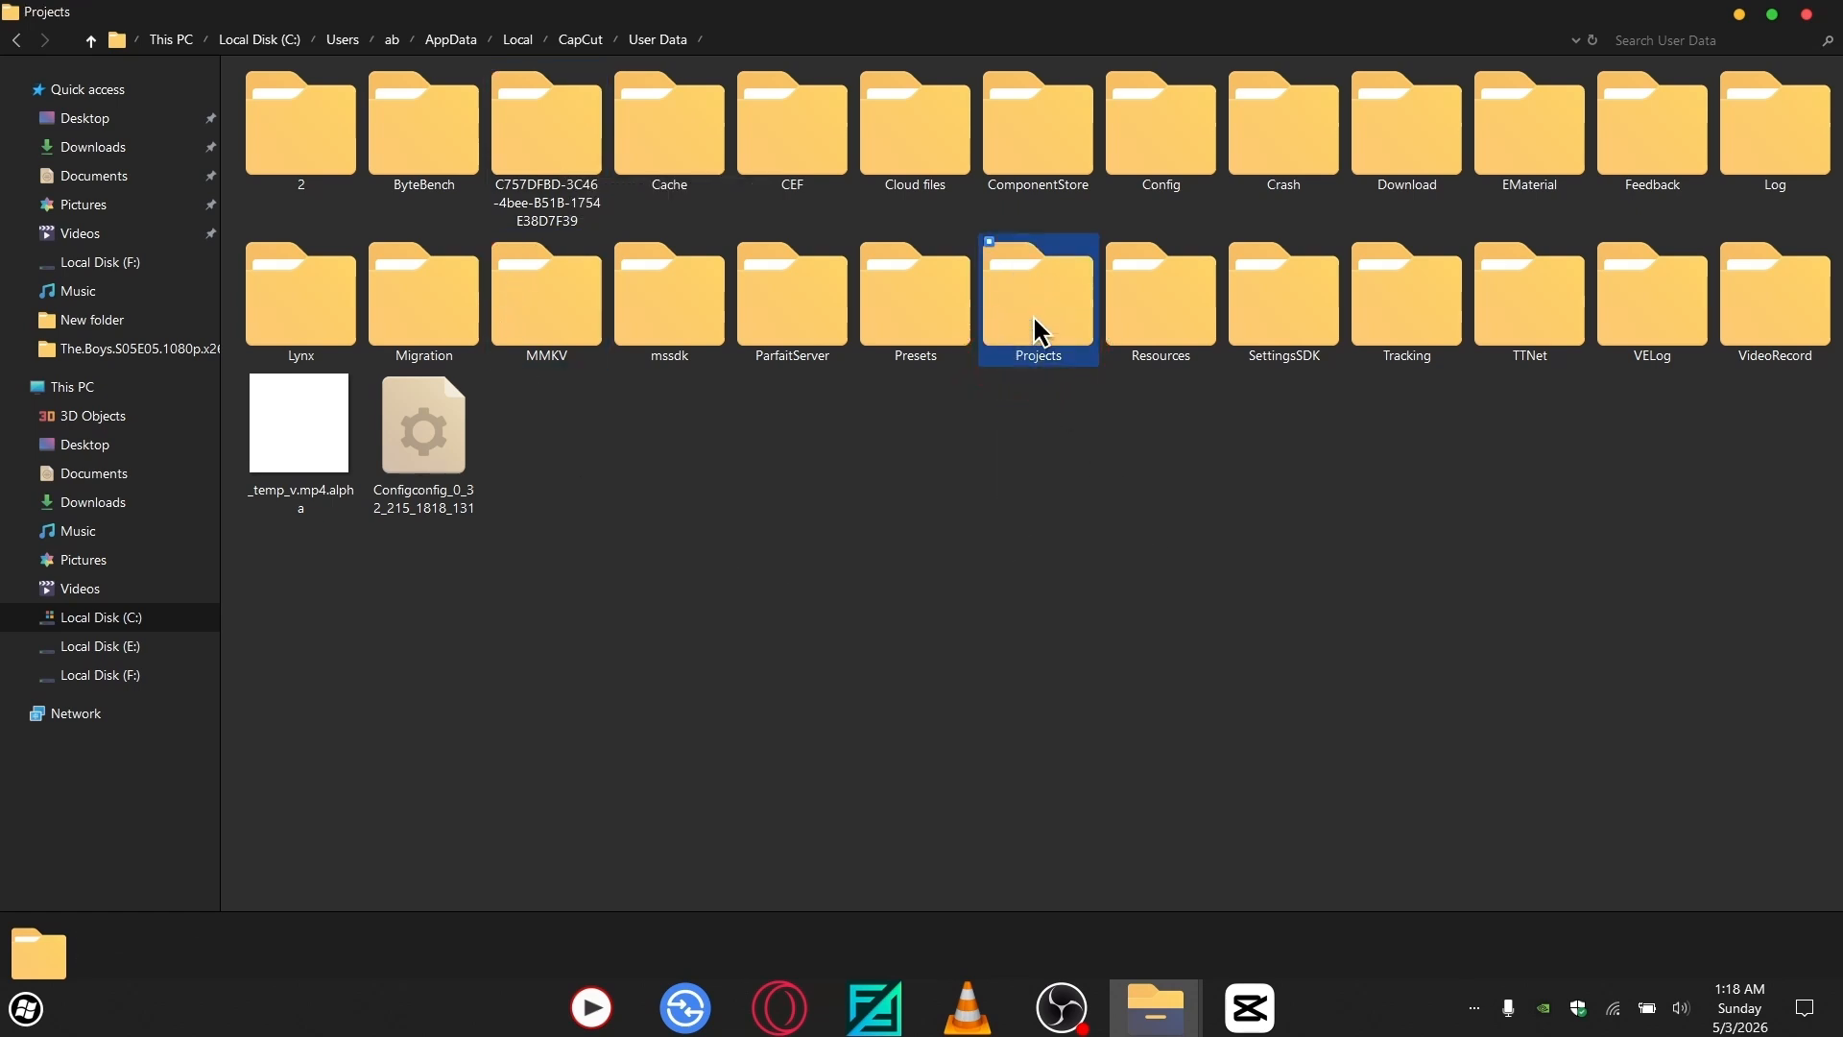
pyautogui.doubleClick(1037, 326)
pyautogui.click(301, 176)
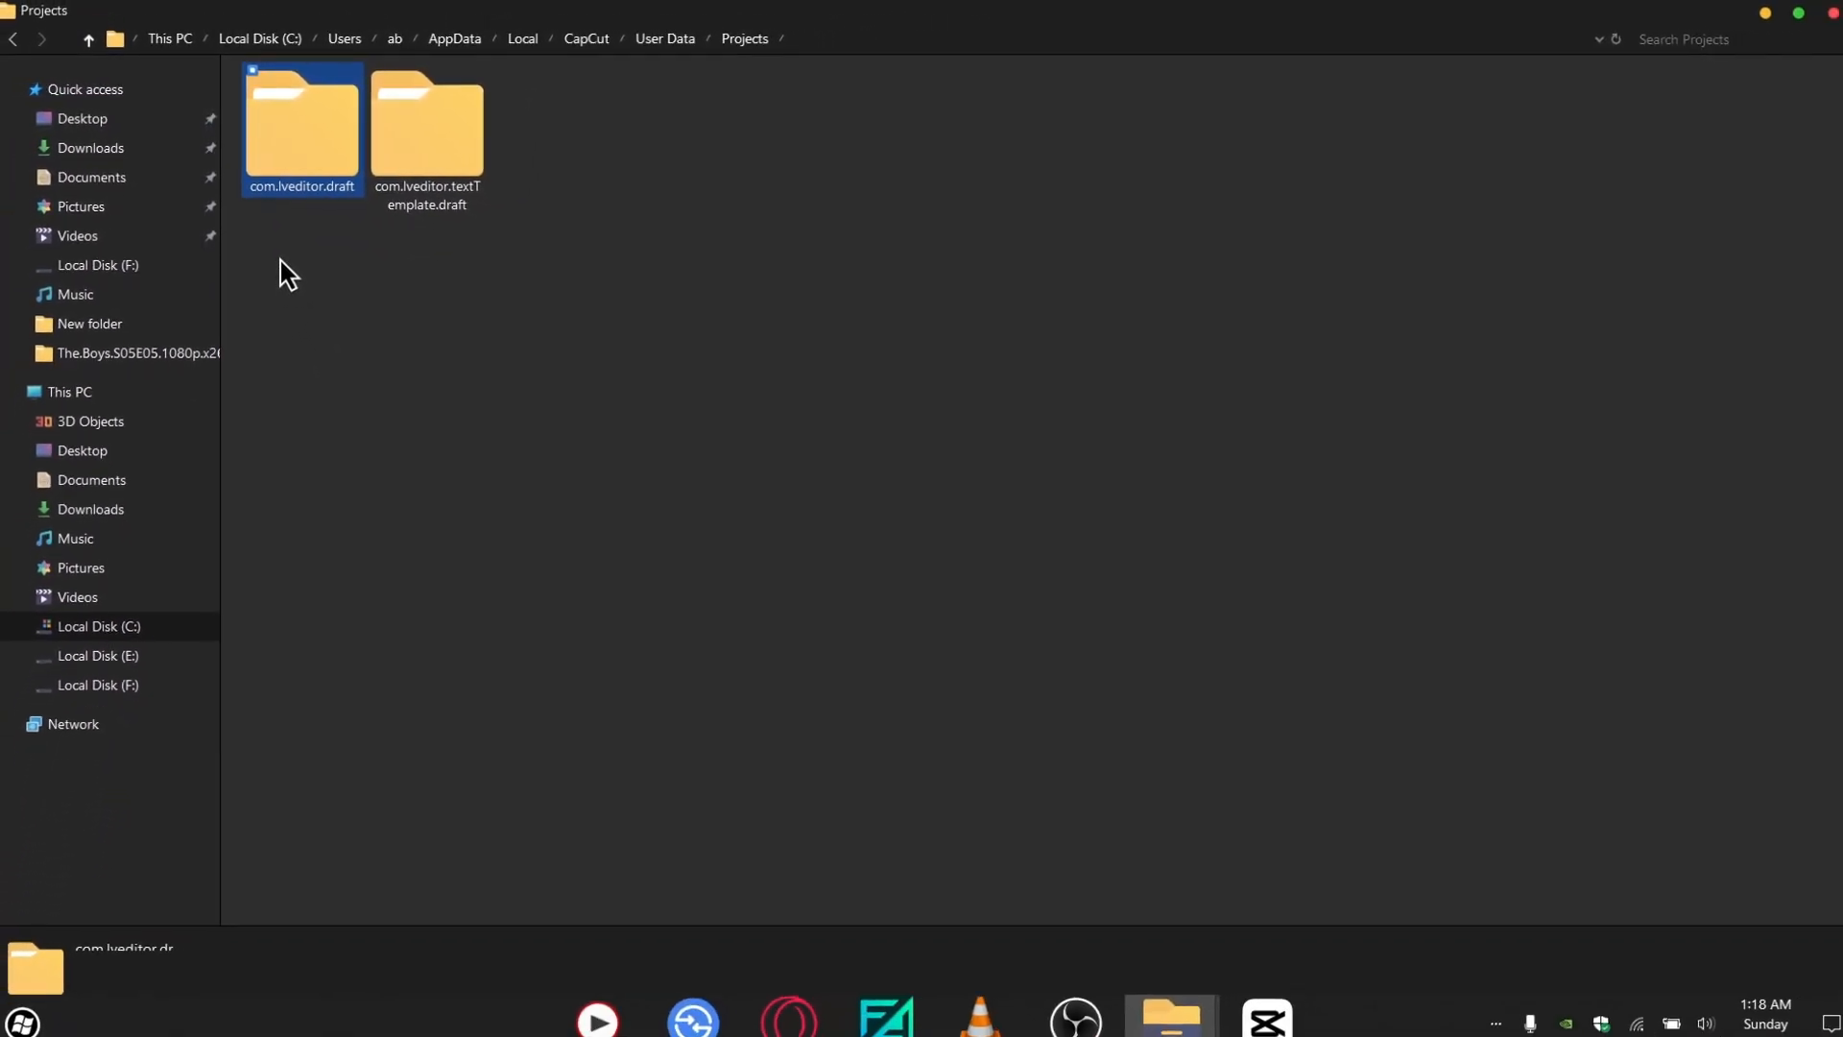
pyautogui.doubleClick(313, 130)
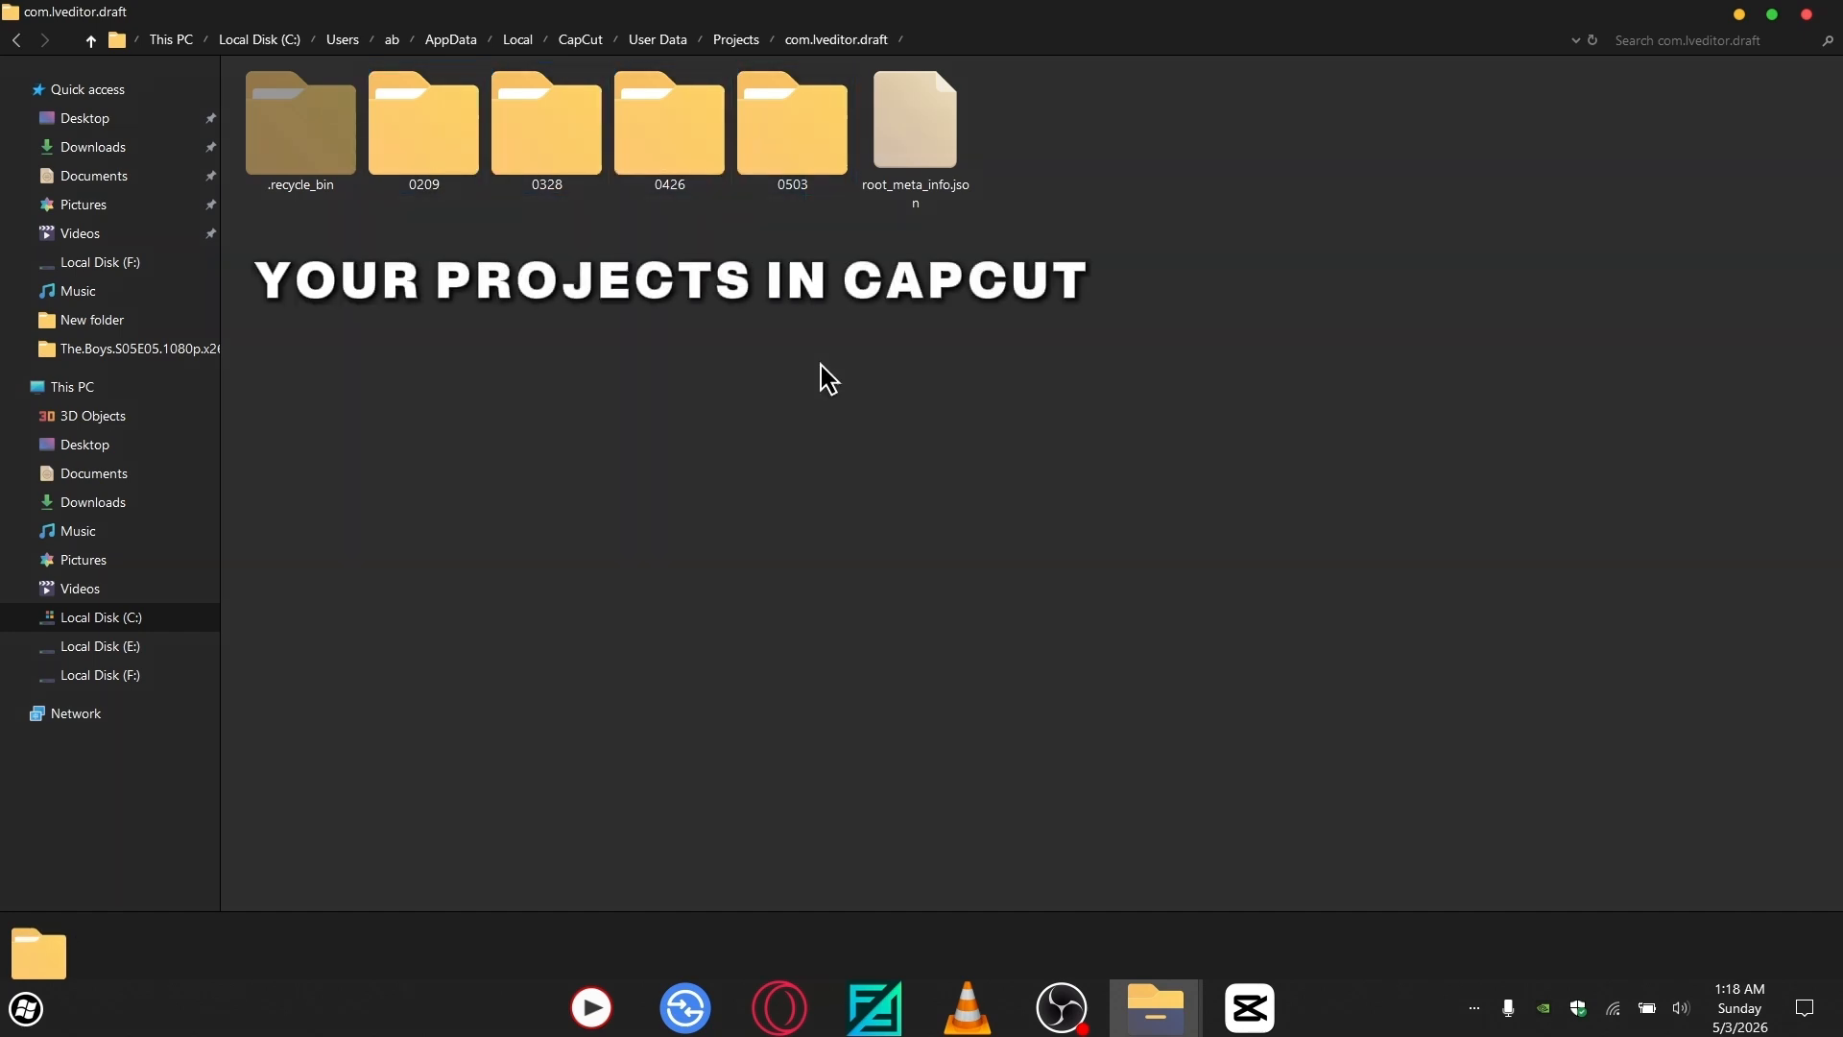
# - Check the project's name in CapCut and open the Resources\combination subfolder of project folder 0503
pyautogui.click(1260, 998)
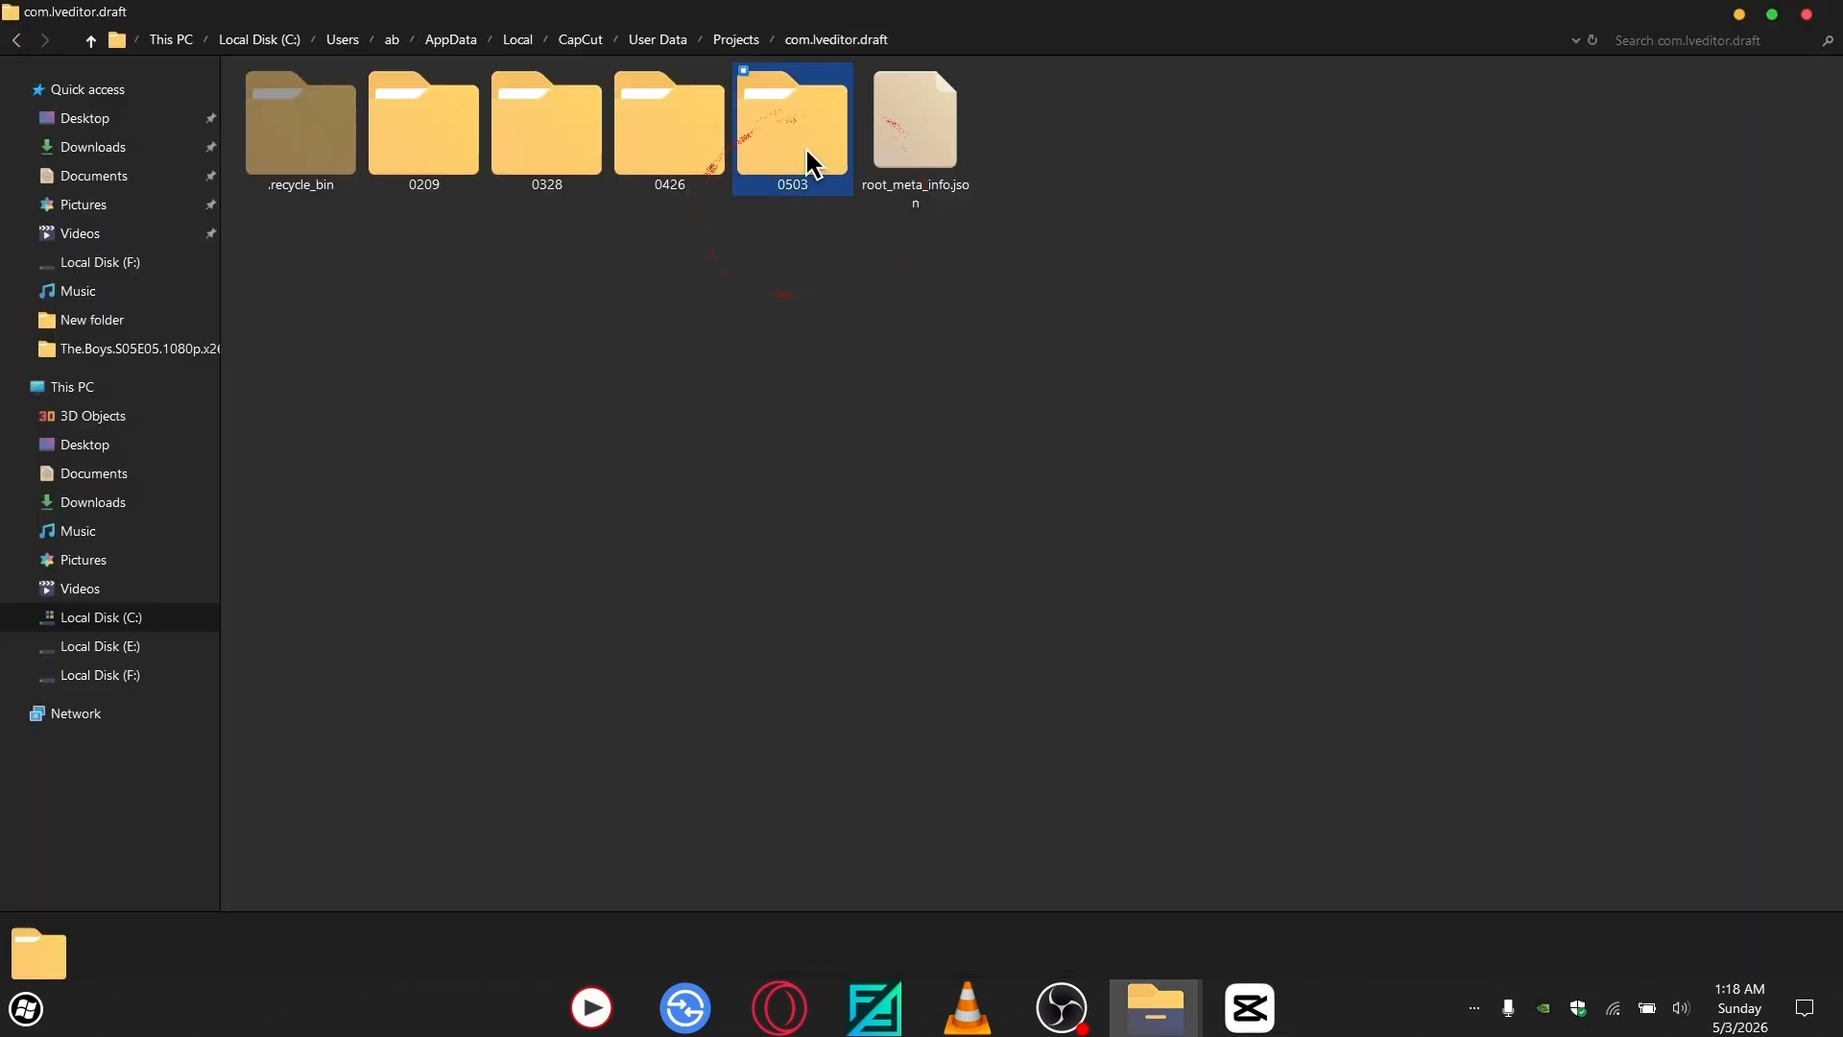
pyautogui.doubleClick(806, 164)
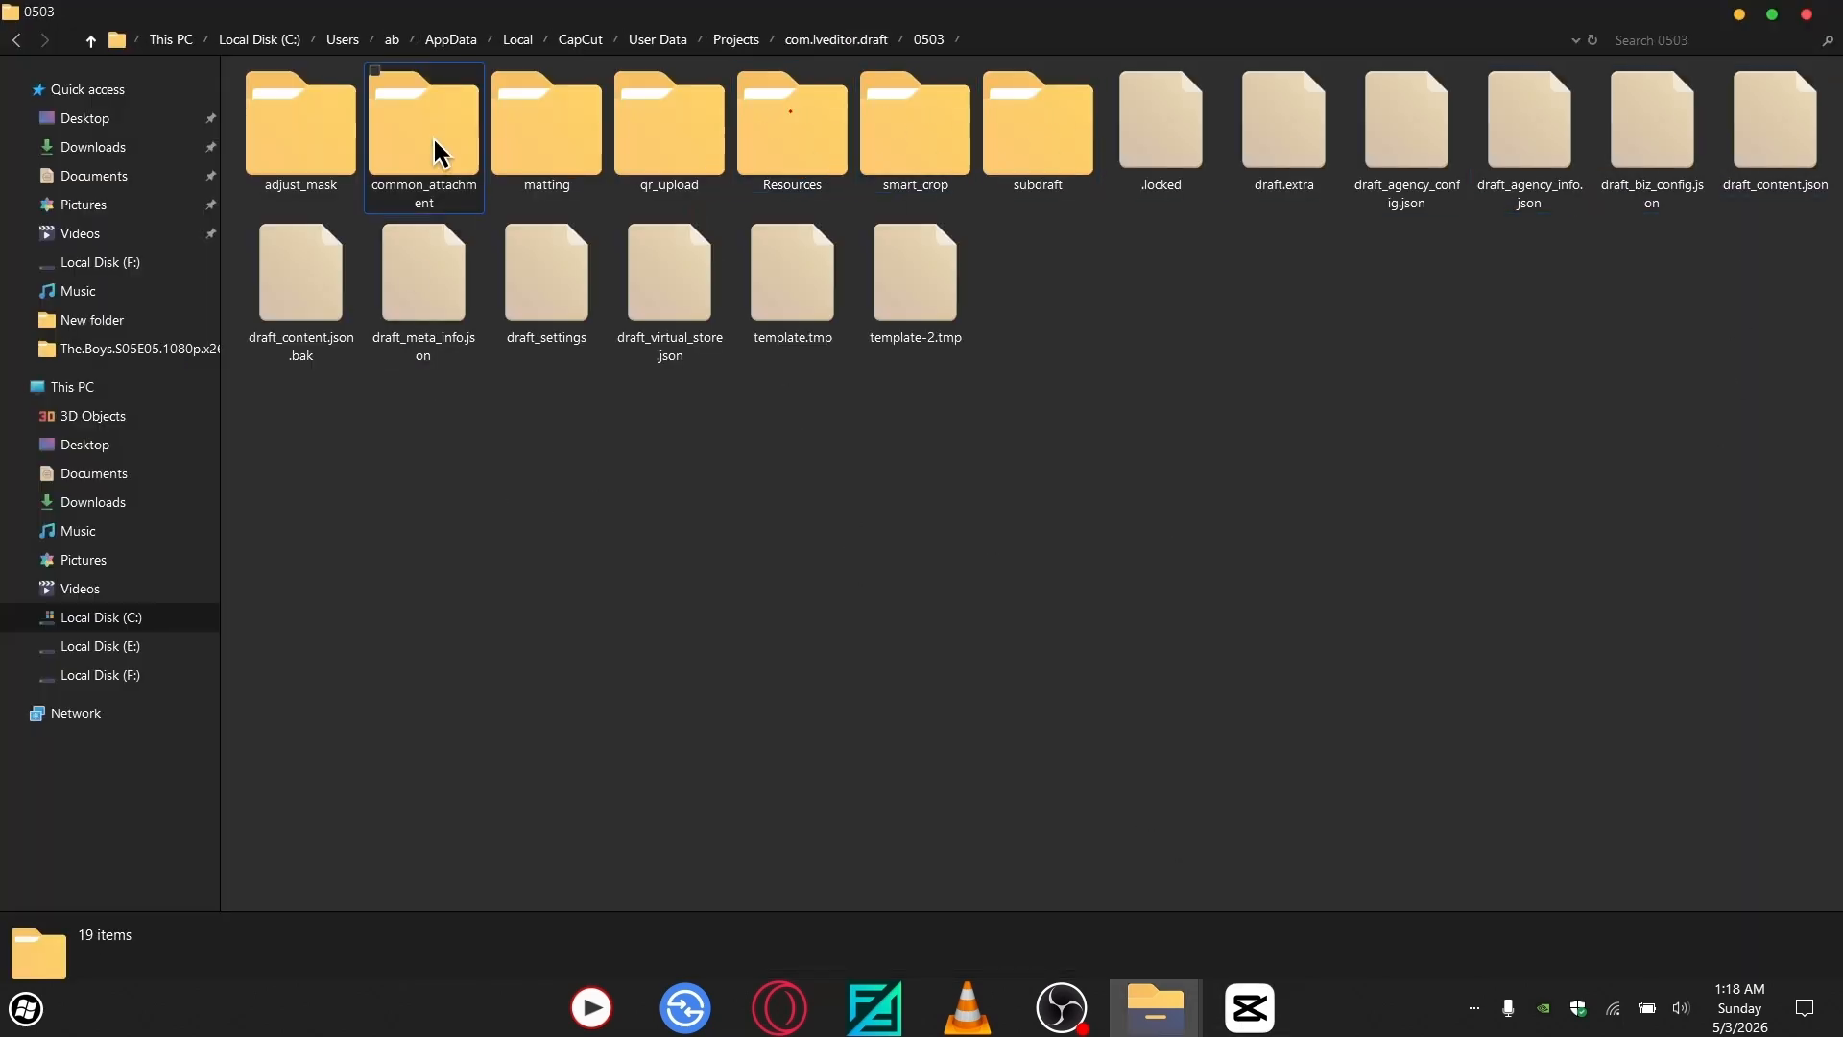
pyautogui.doubleClick(799, 157)
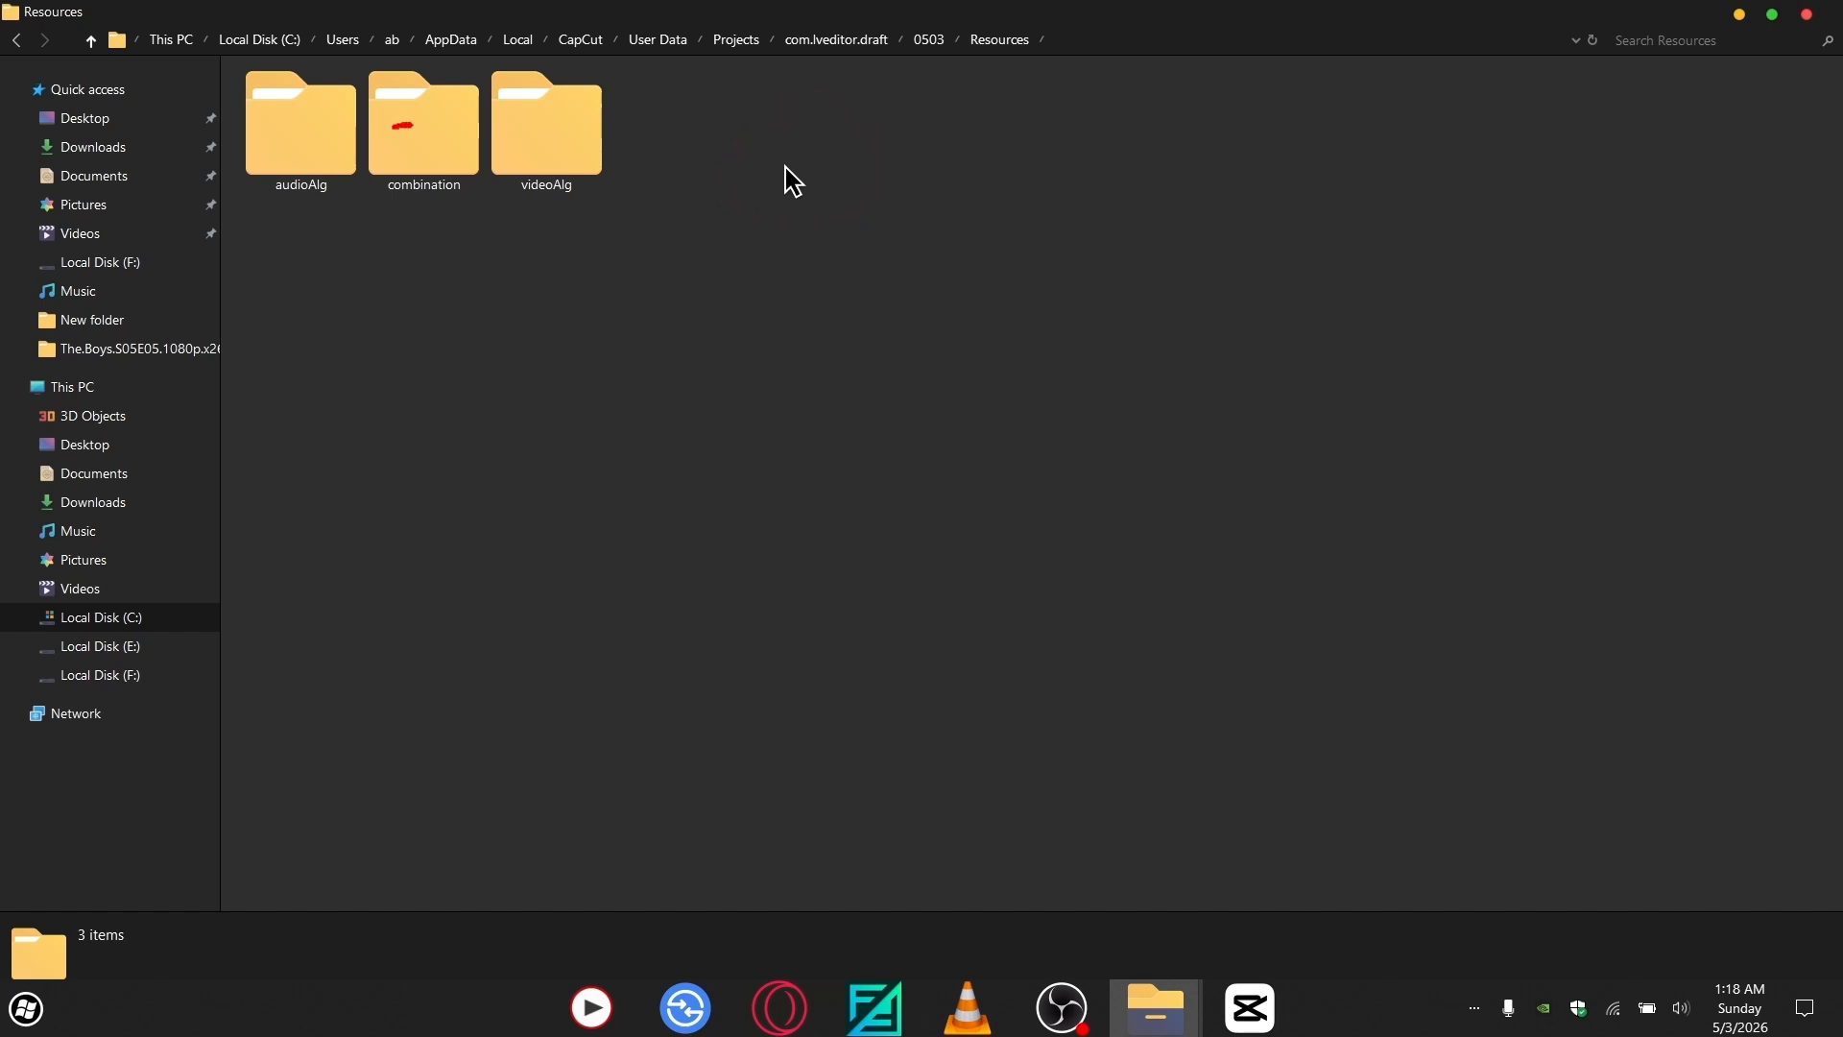
pyautogui.doubleClick(396, 202)
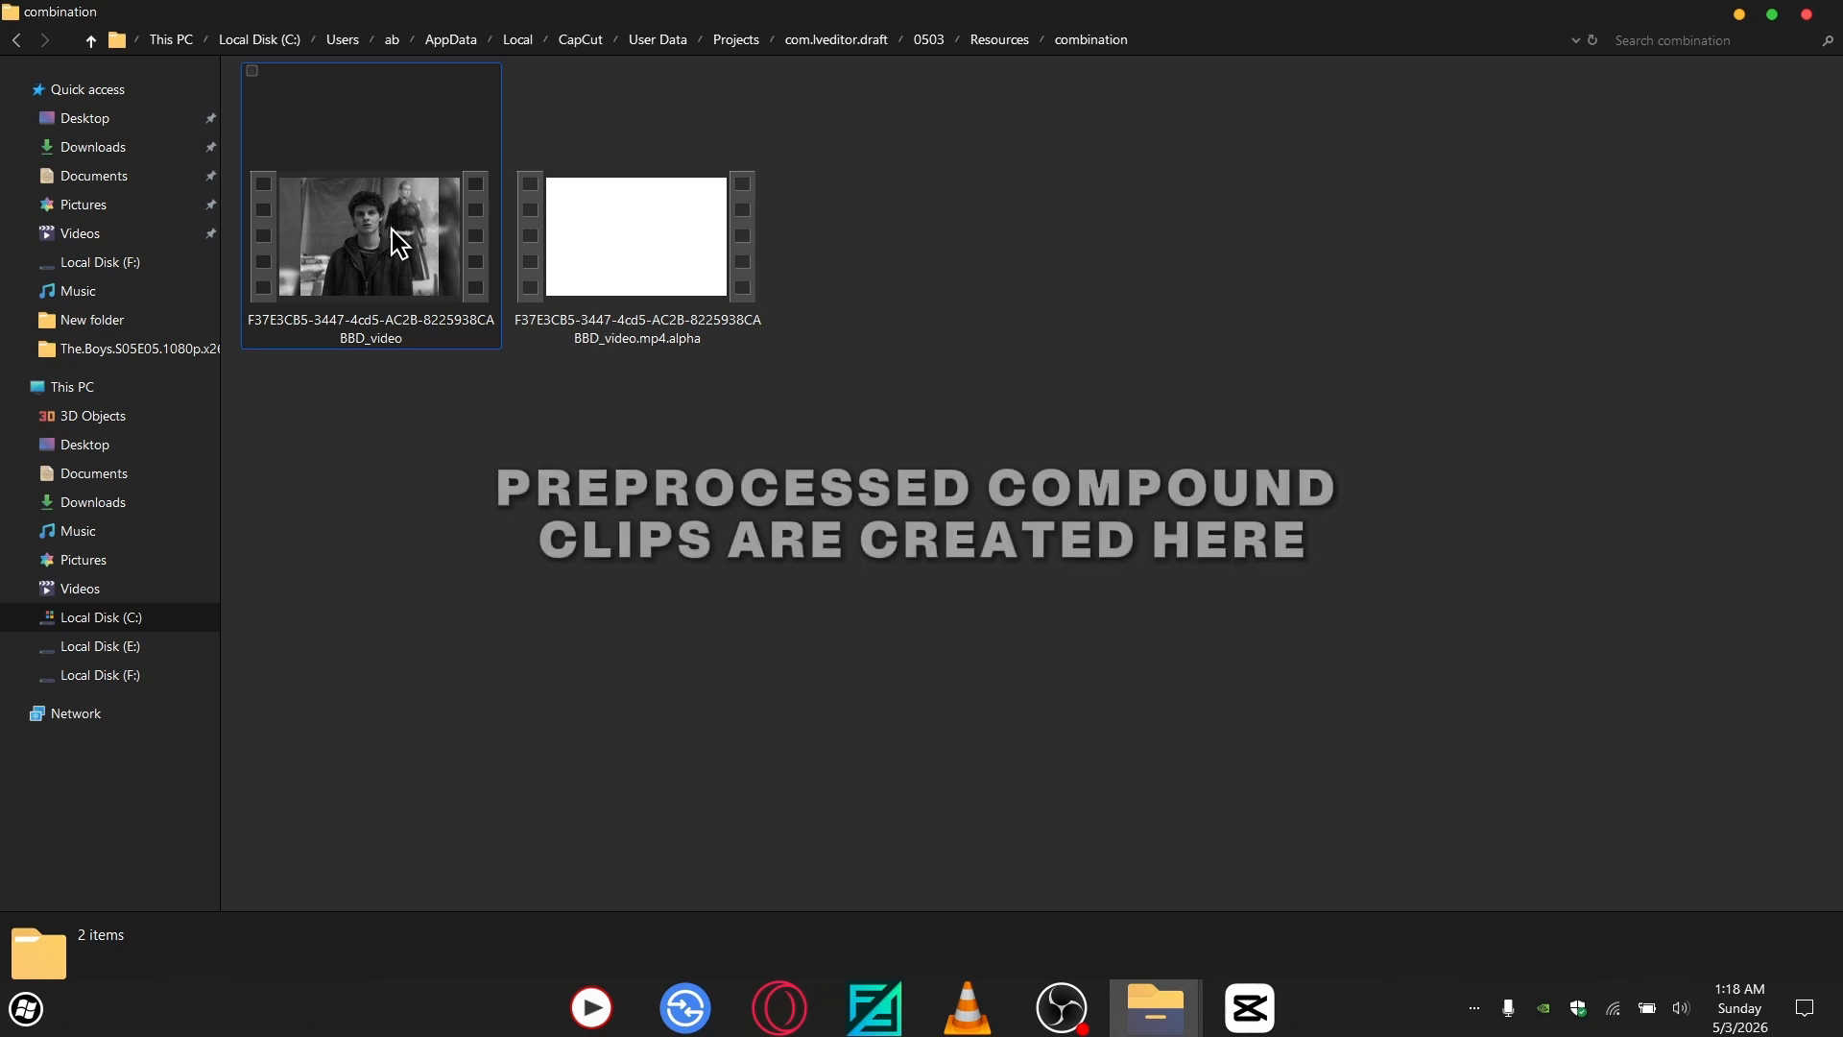
# - Play the pre-processed compound clip video from the combination folder in VLC media player and close the player
pyautogui.moveTo(367, 512); pyautogui.dragTo(338, 269)
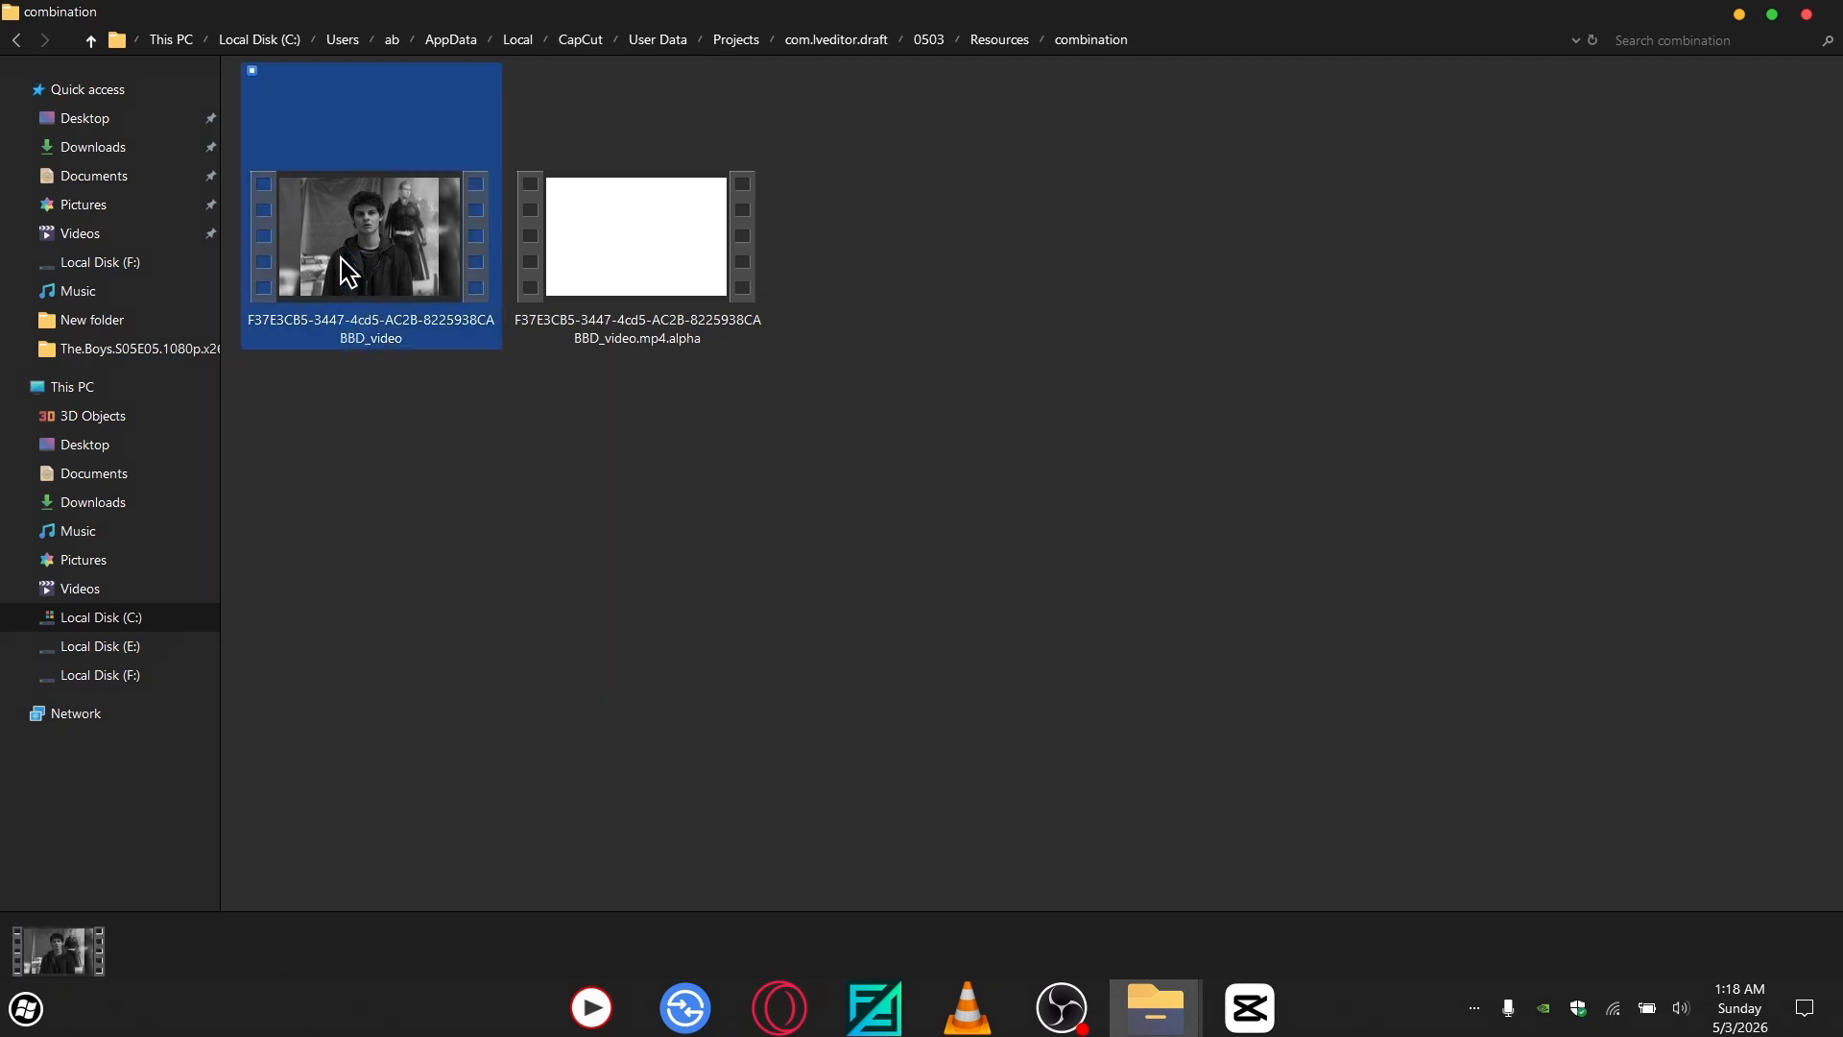
pyautogui.rightClick(397, 253)
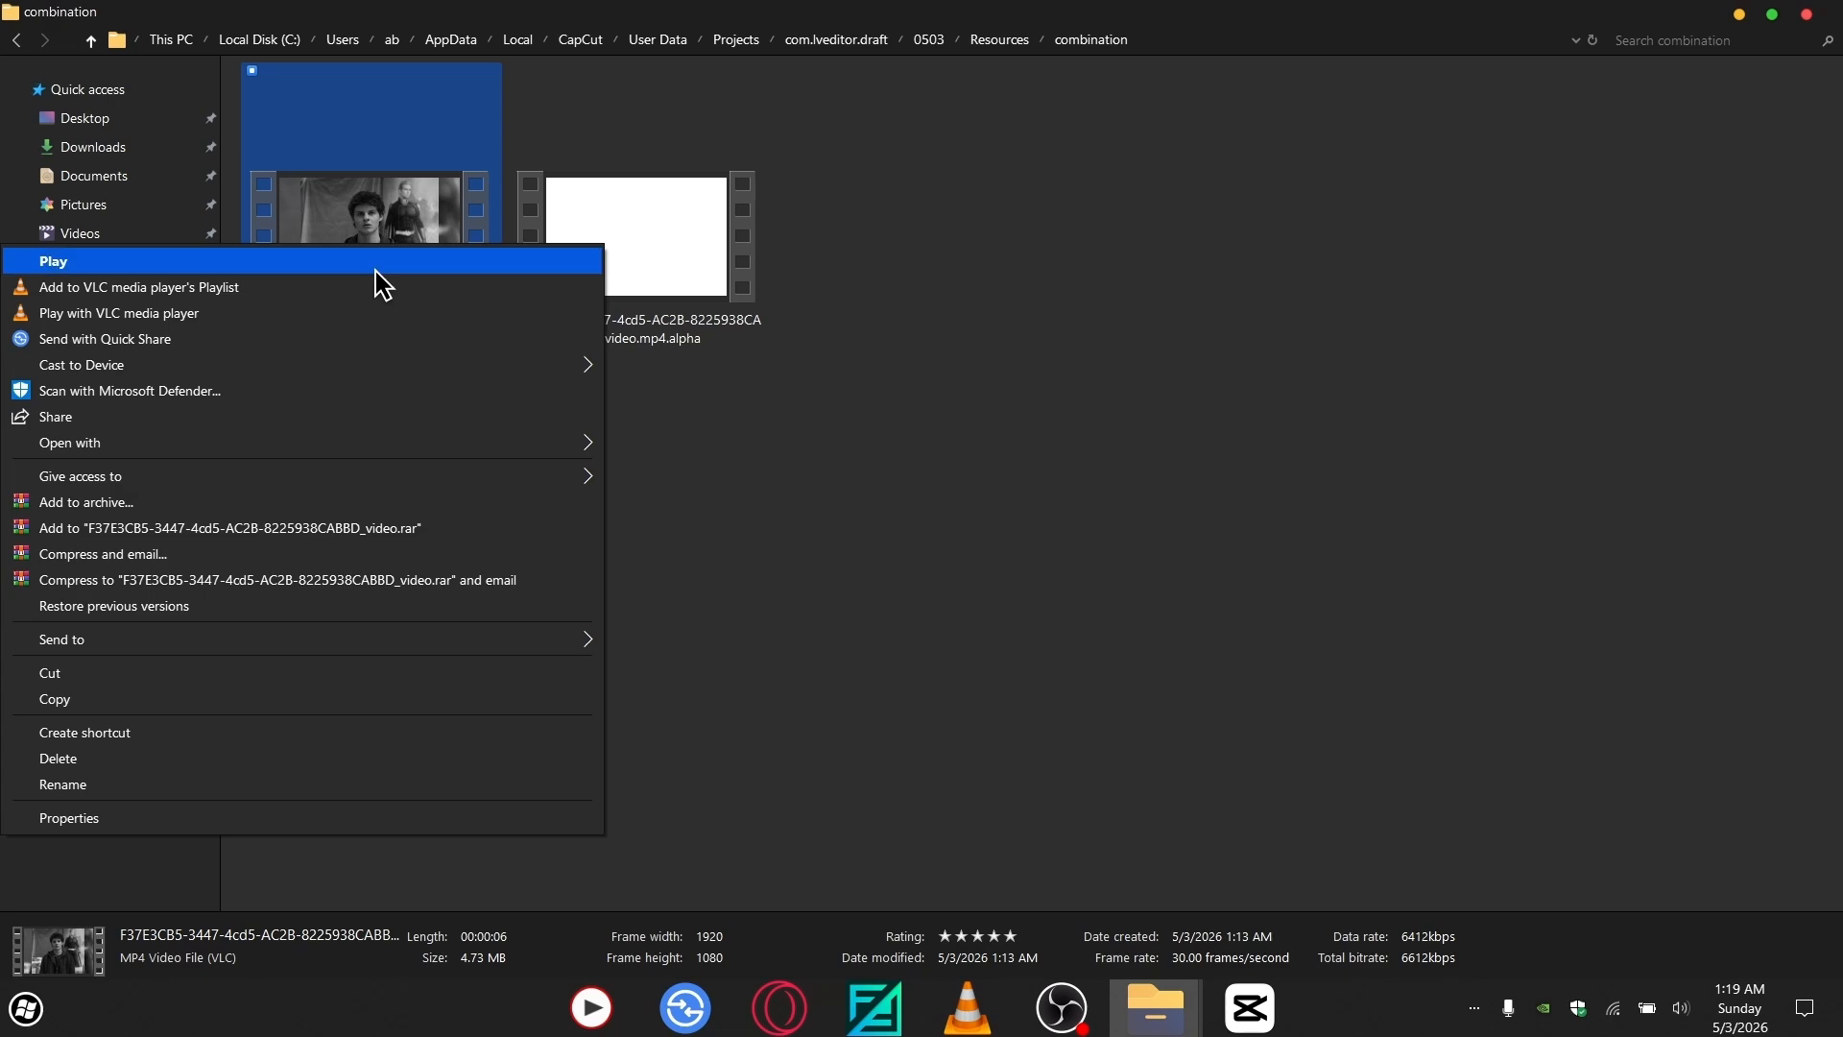
pyautogui.click(376, 268)
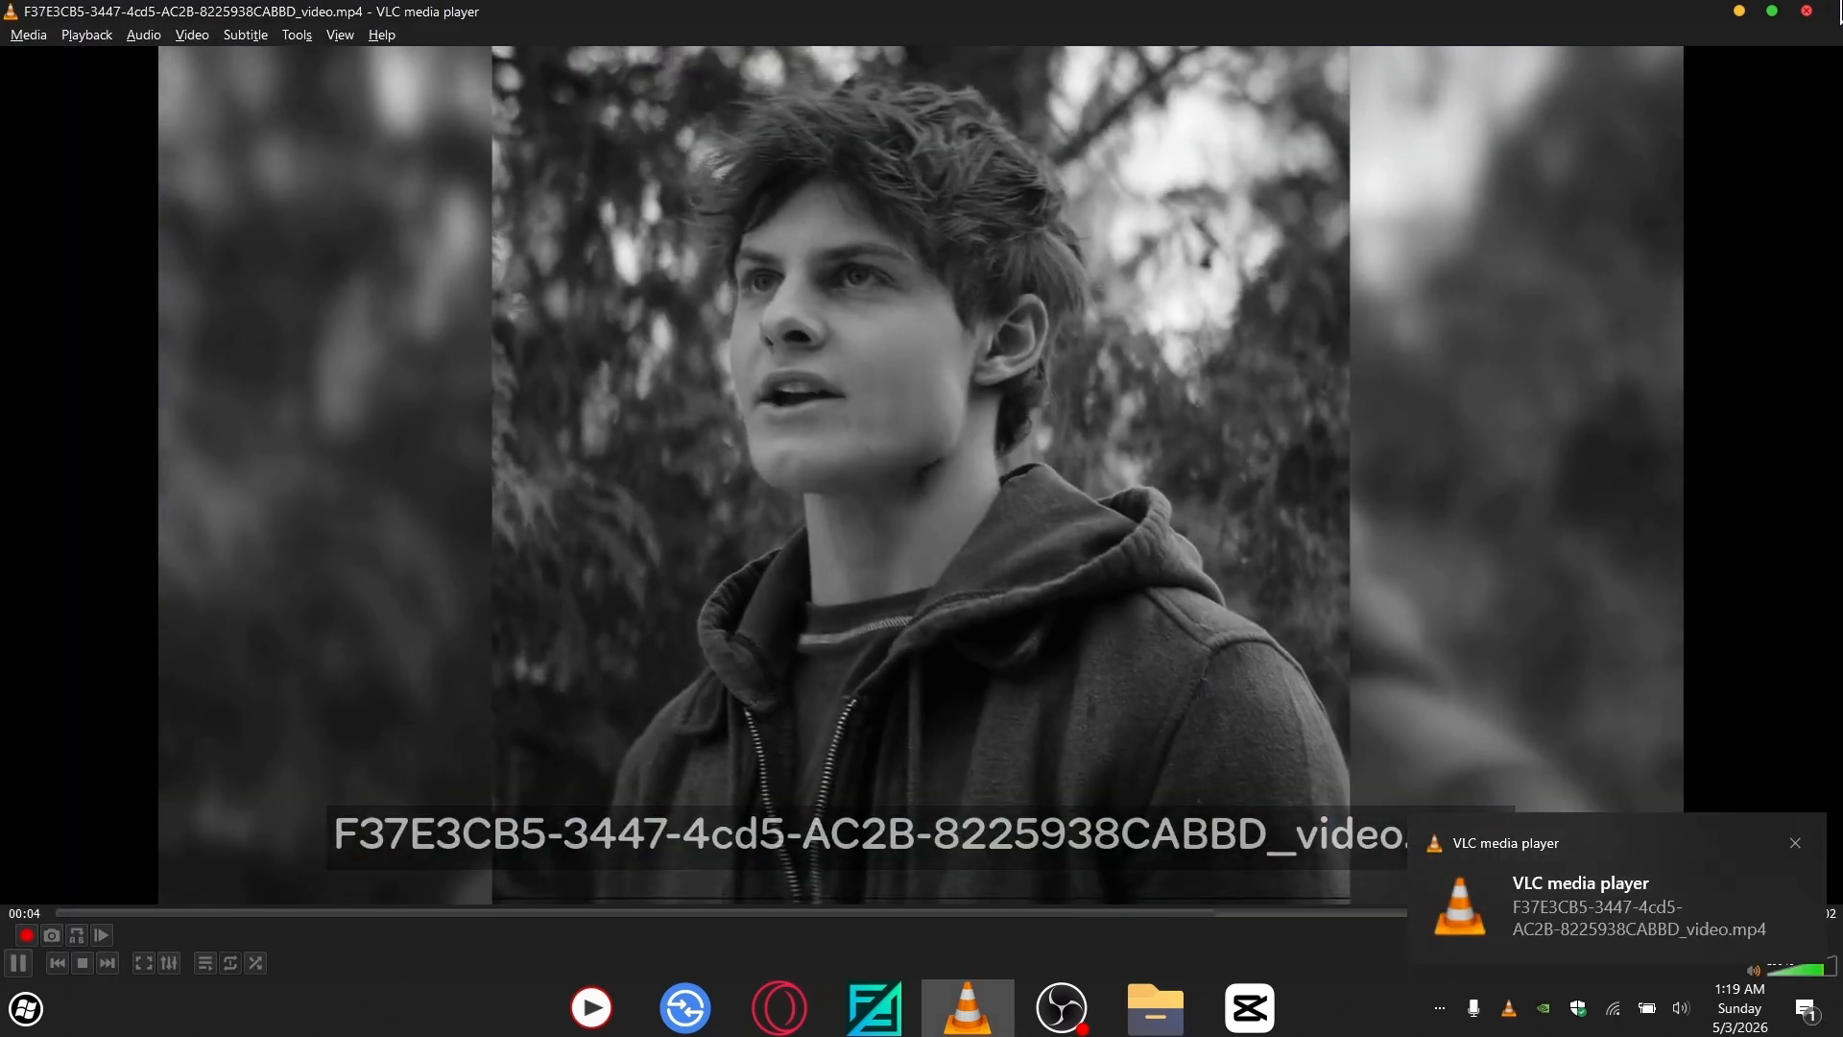
pyautogui.click(1806, 12)
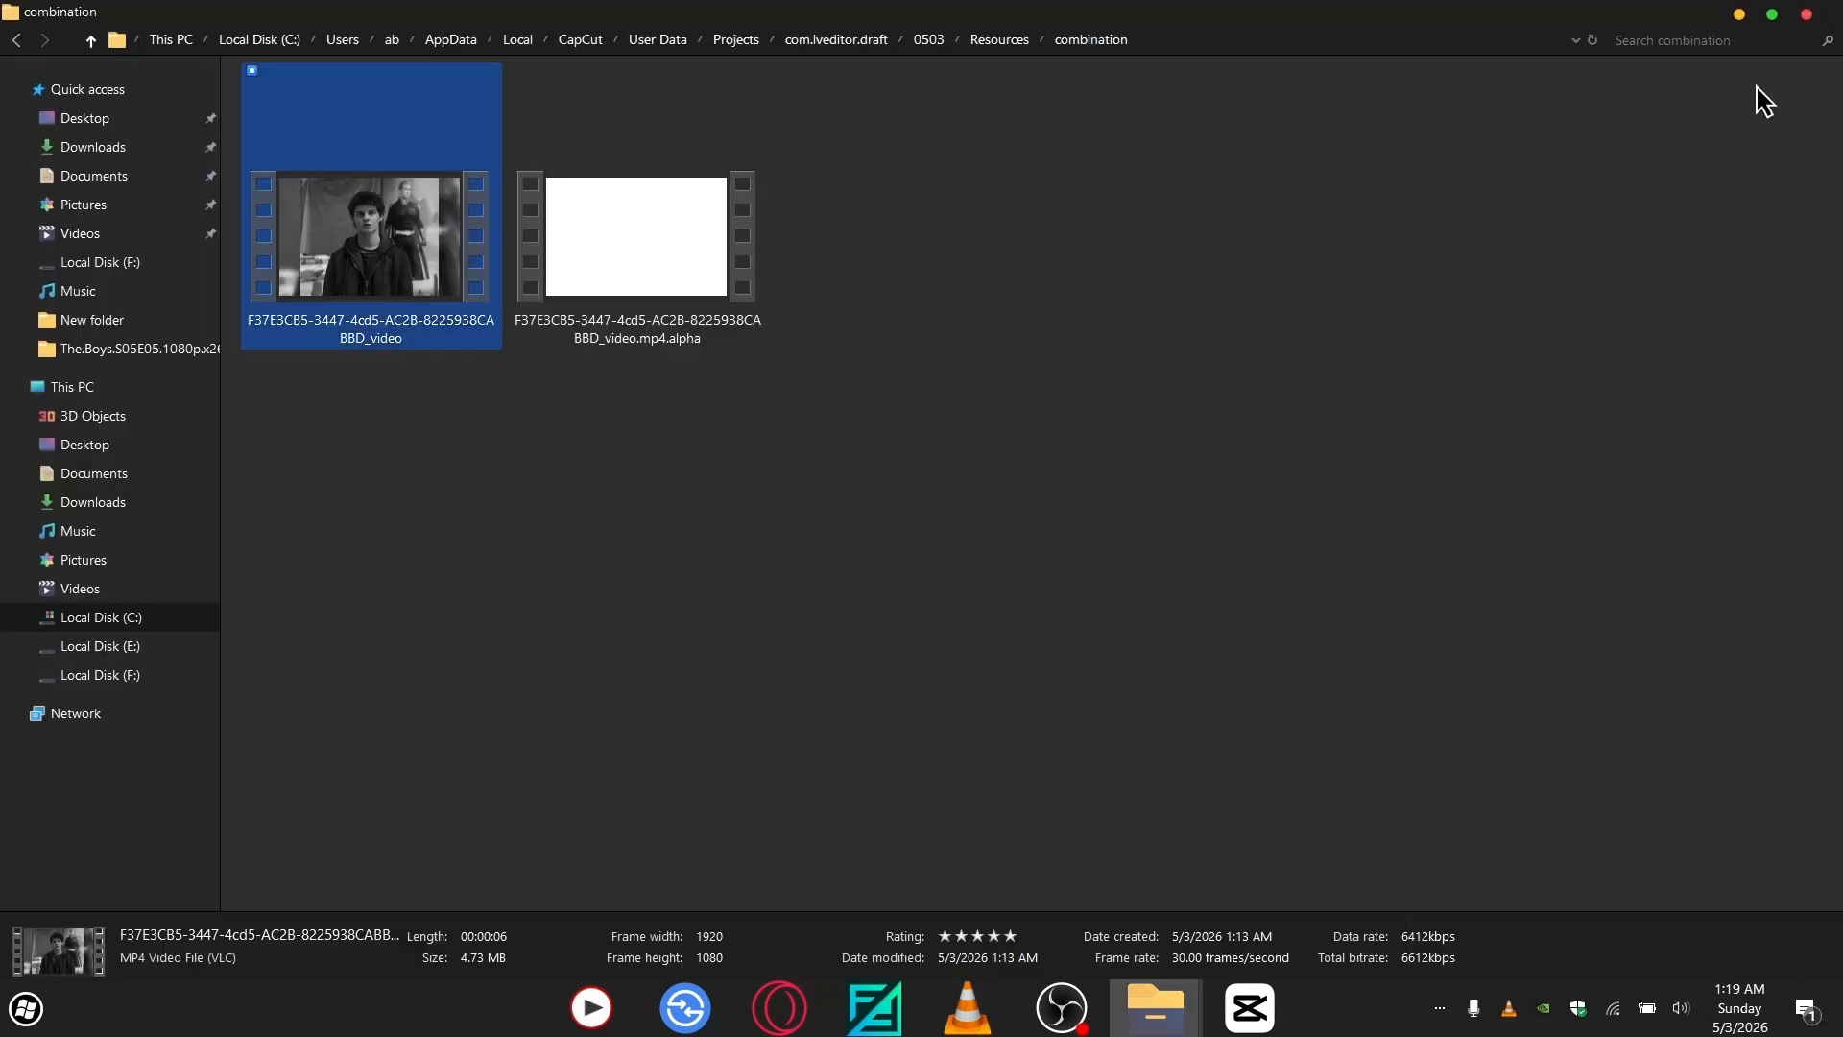
# - Bring the pre-processed video F37E3CB5-3447-4cd5-AC2B-8225938CABBD_video into the CapCut timeline and place it first on the main track, before Compound clip1
pyautogui.click(370, 441)
pyautogui.click(374, 231)
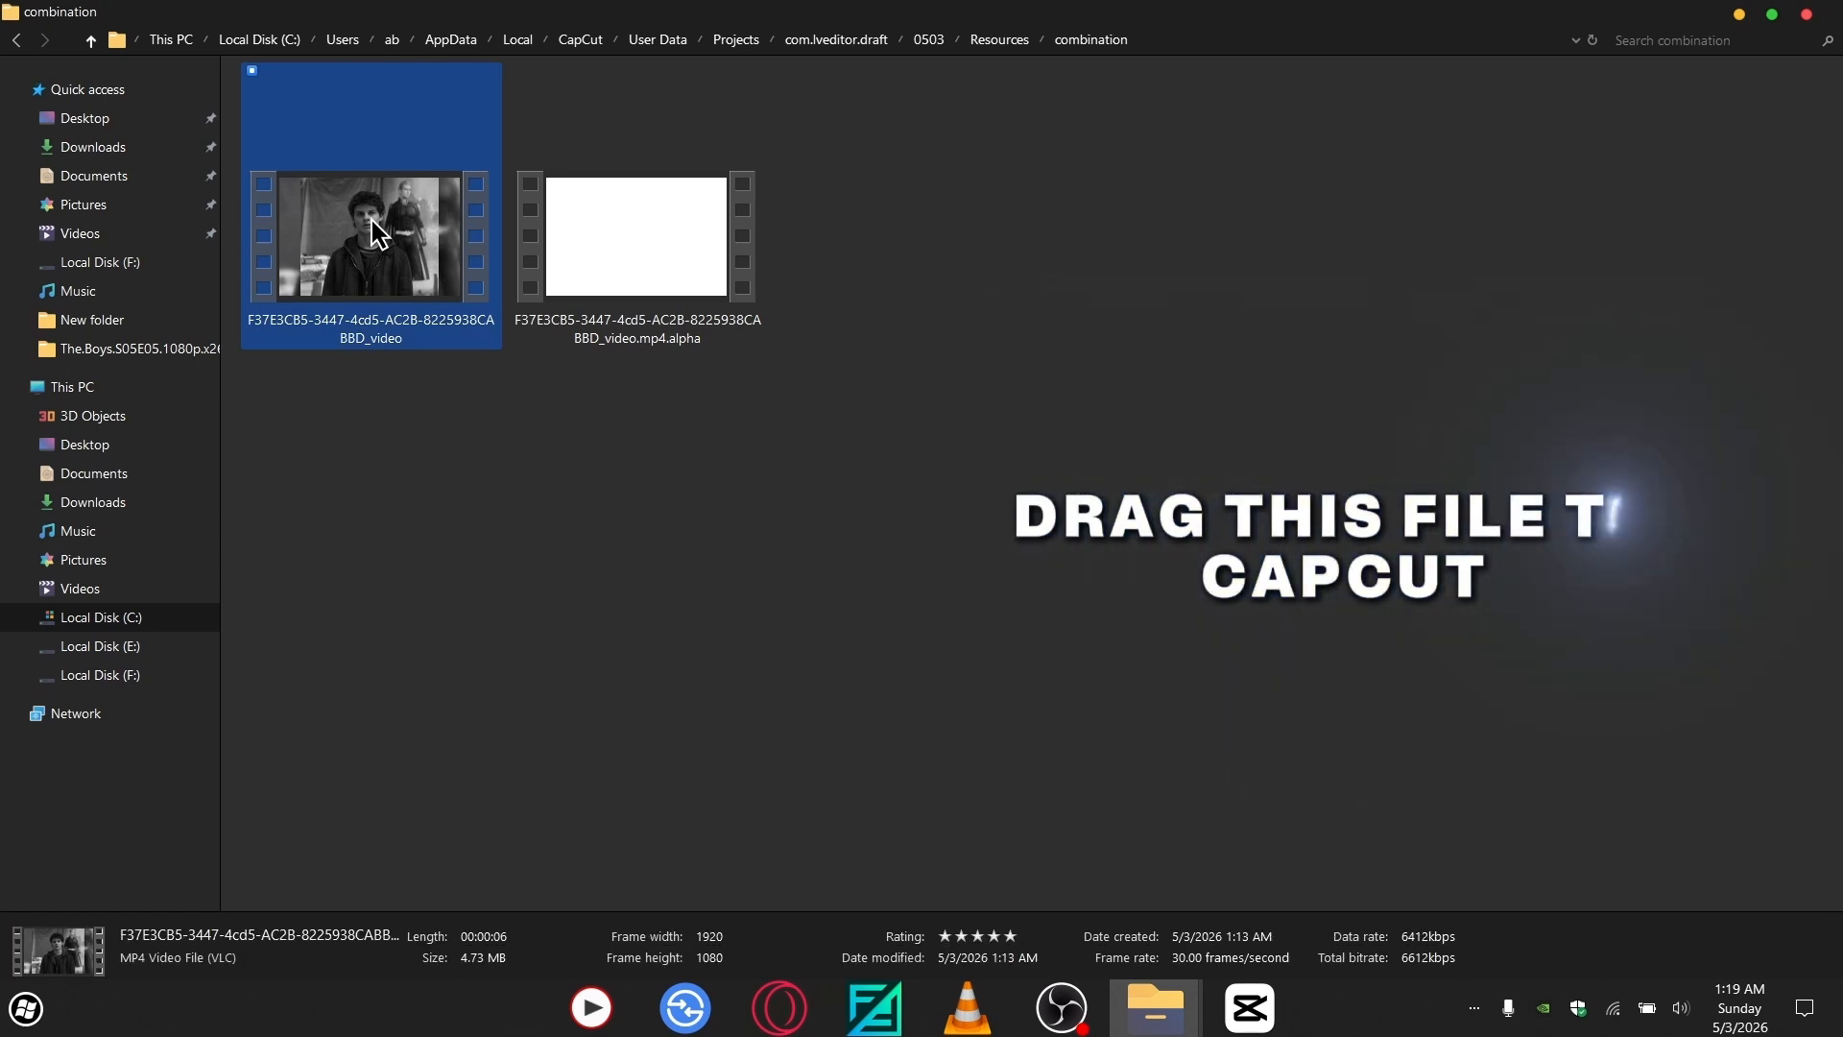
pyautogui.moveTo(371, 268); pyautogui.dragTo(215, 748)
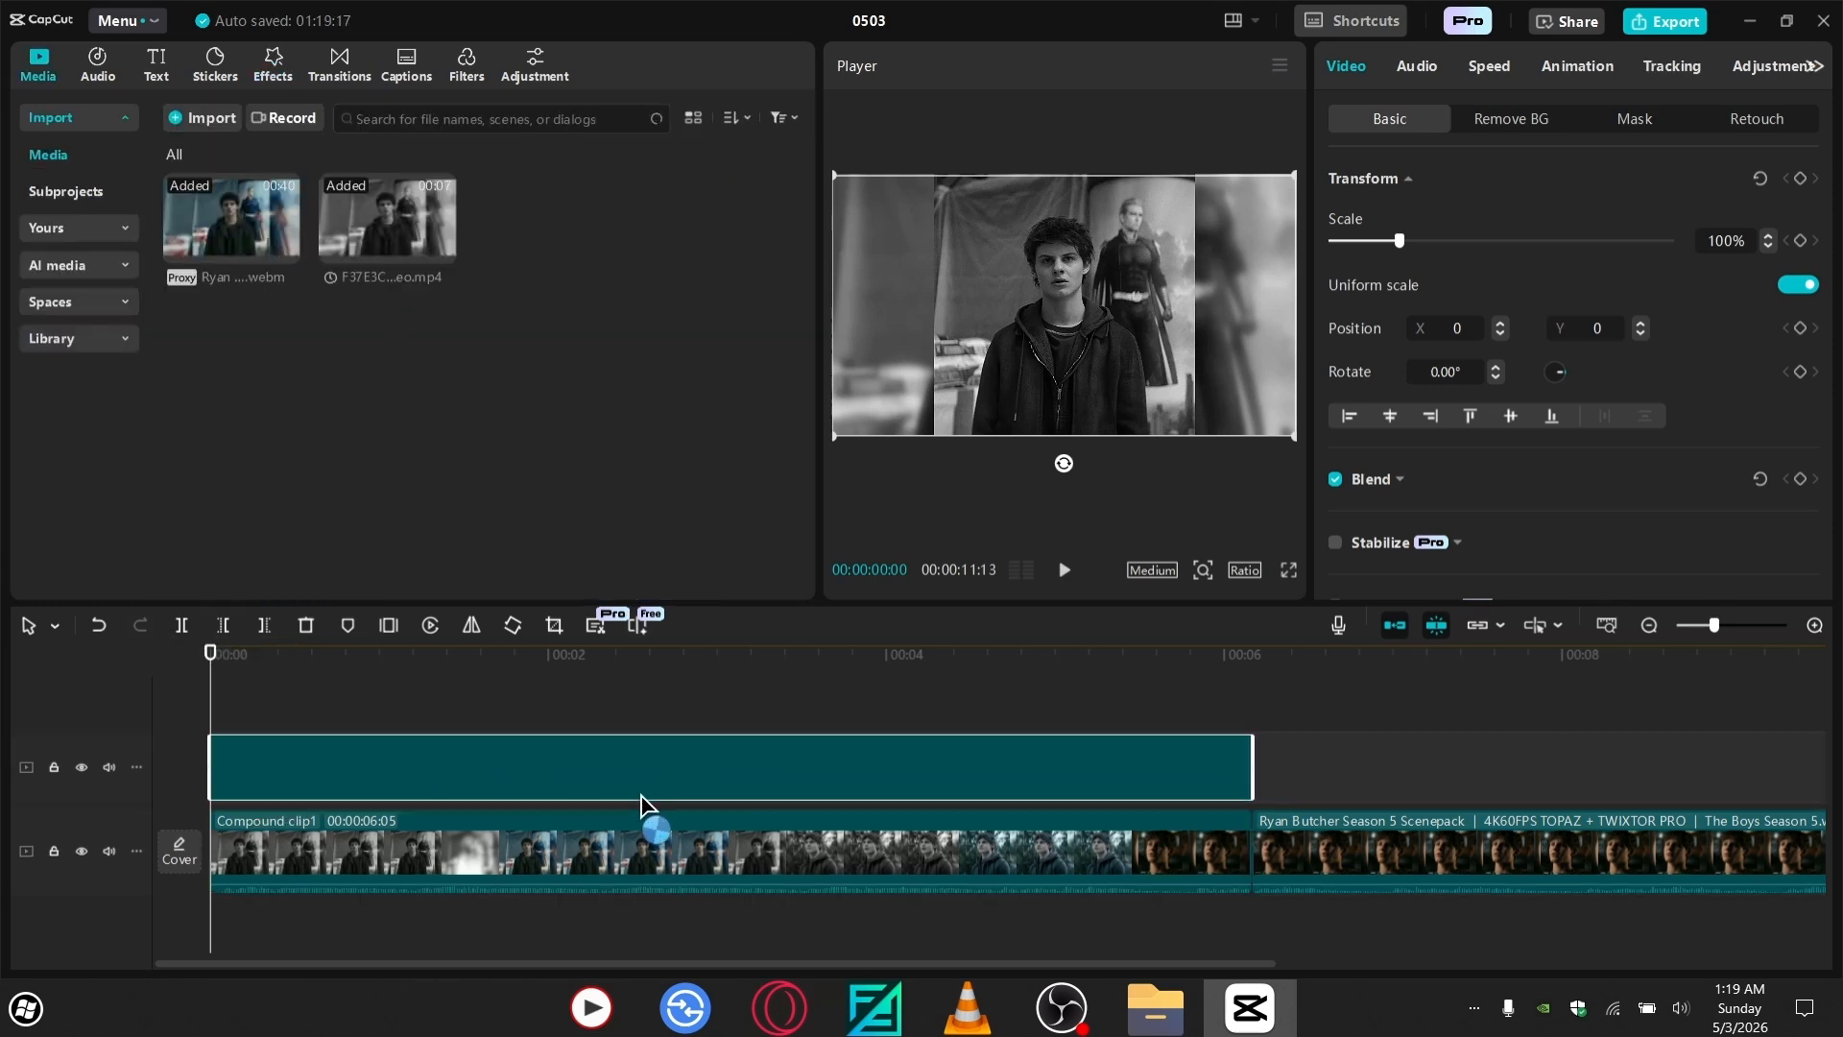
pyautogui.click(937, 841)
pyautogui.moveTo(571, 757); pyautogui.dragTo(489, 816)
# - Delete the original Compound clip1 from the timeline and preview the inserted video from the start
pyautogui.click(1411, 835)
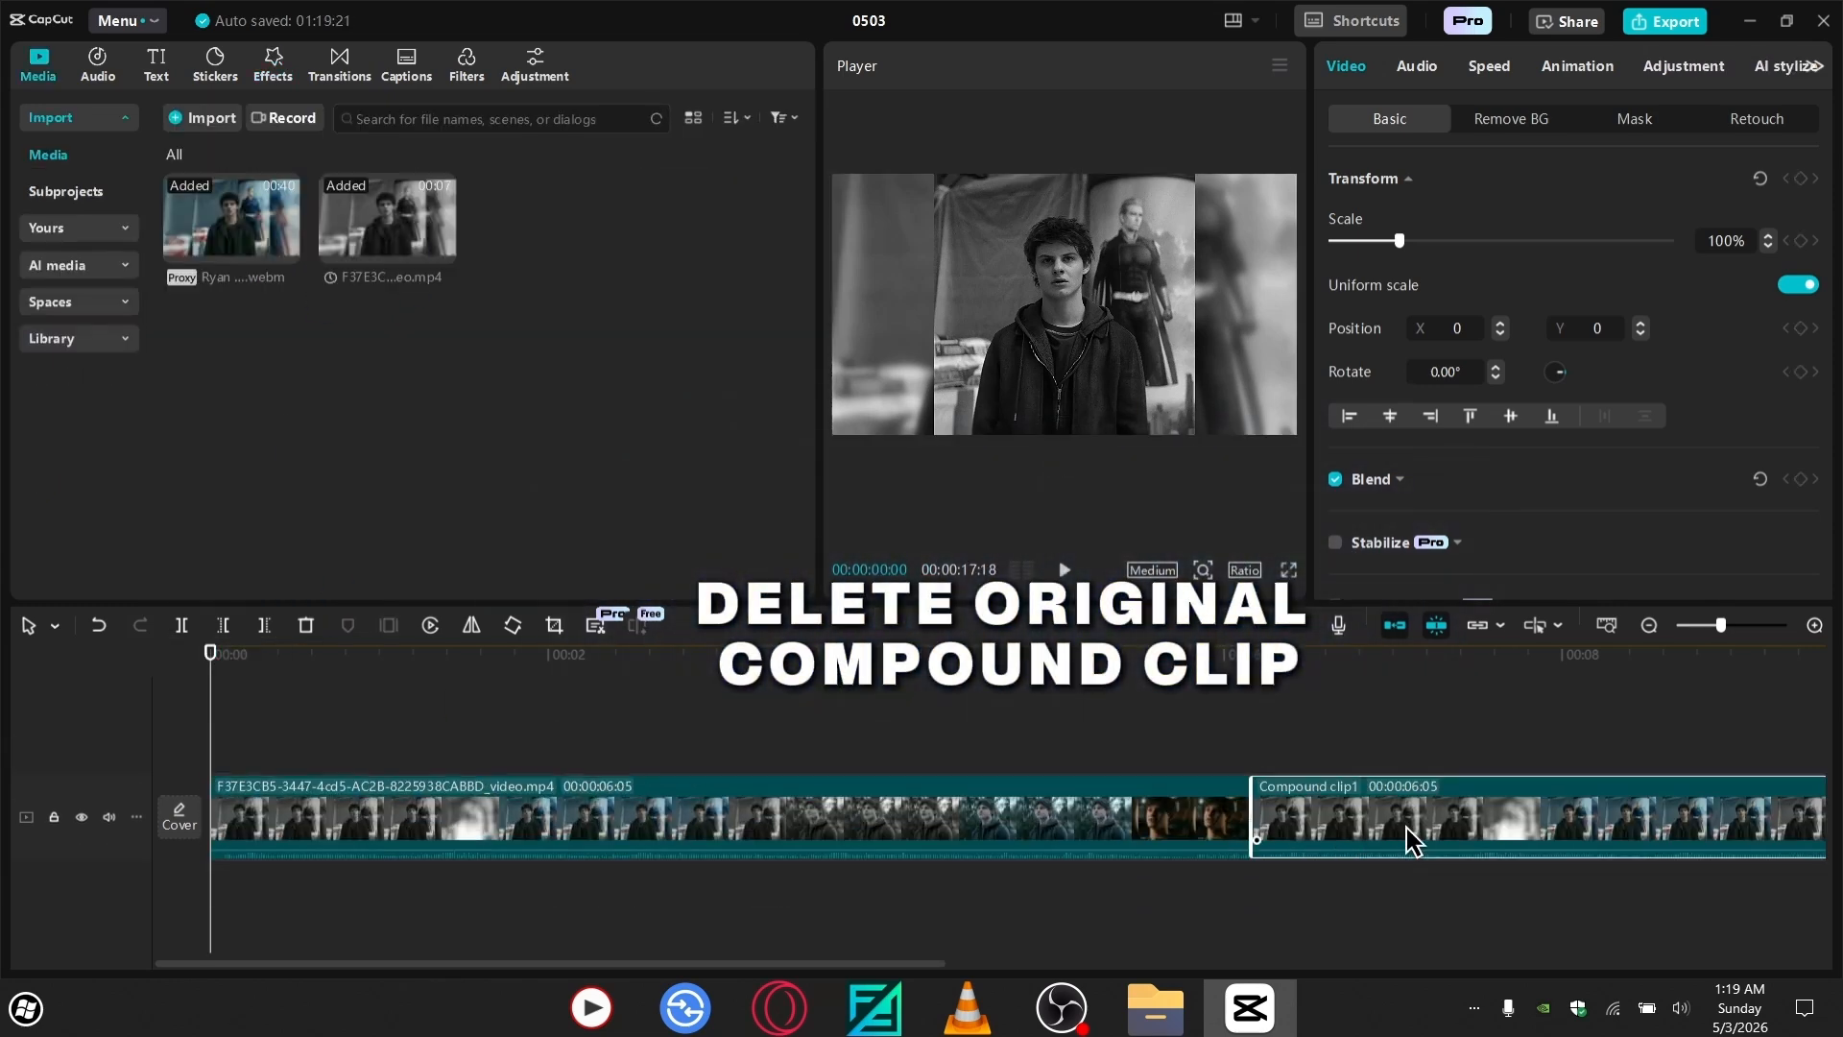
pyautogui.press('Delete')
pyautogui.moveTo(236, 658); pyautogui.dragTo(75, 664)
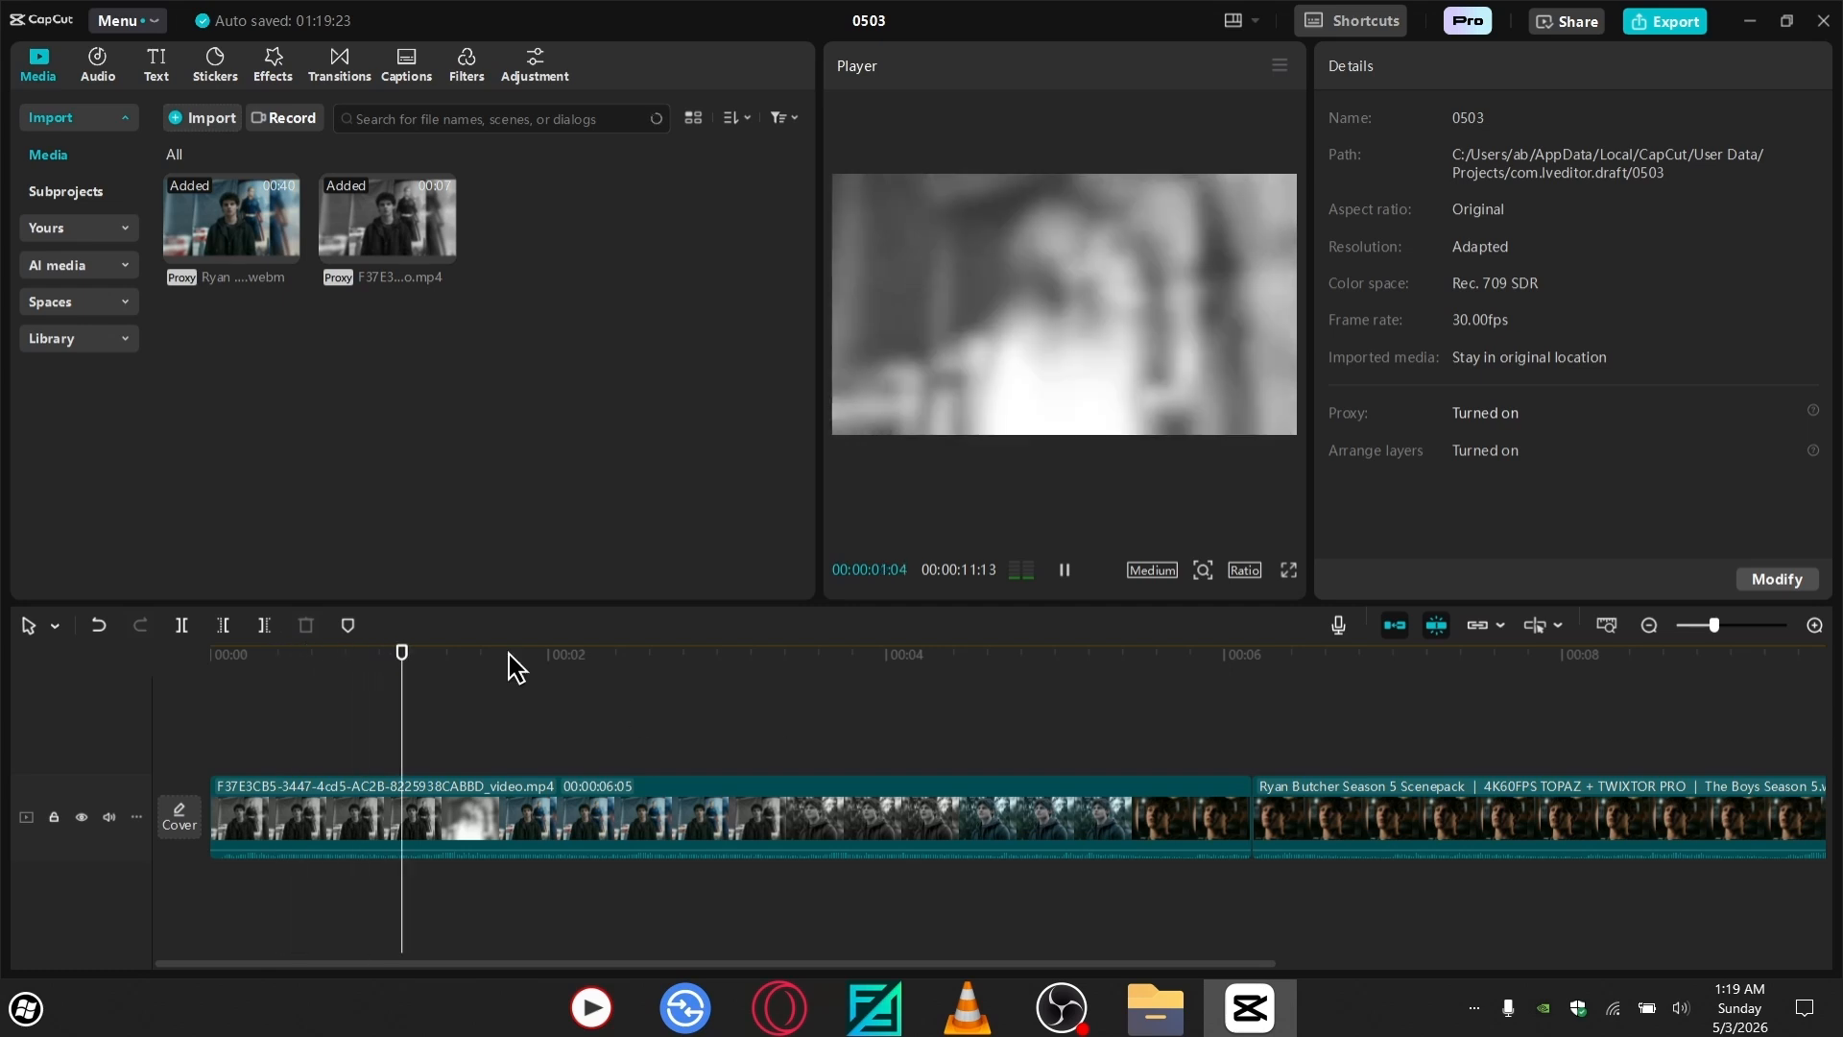
pyautogui.moveTo(797, 660); pyautogui.dragTo(1145, 699)
# - Apply the trending Pro transition Sleep Vision at the cut between the inserted video and the second clip, and lengthen its duration
pyautogui.click(342, 67)
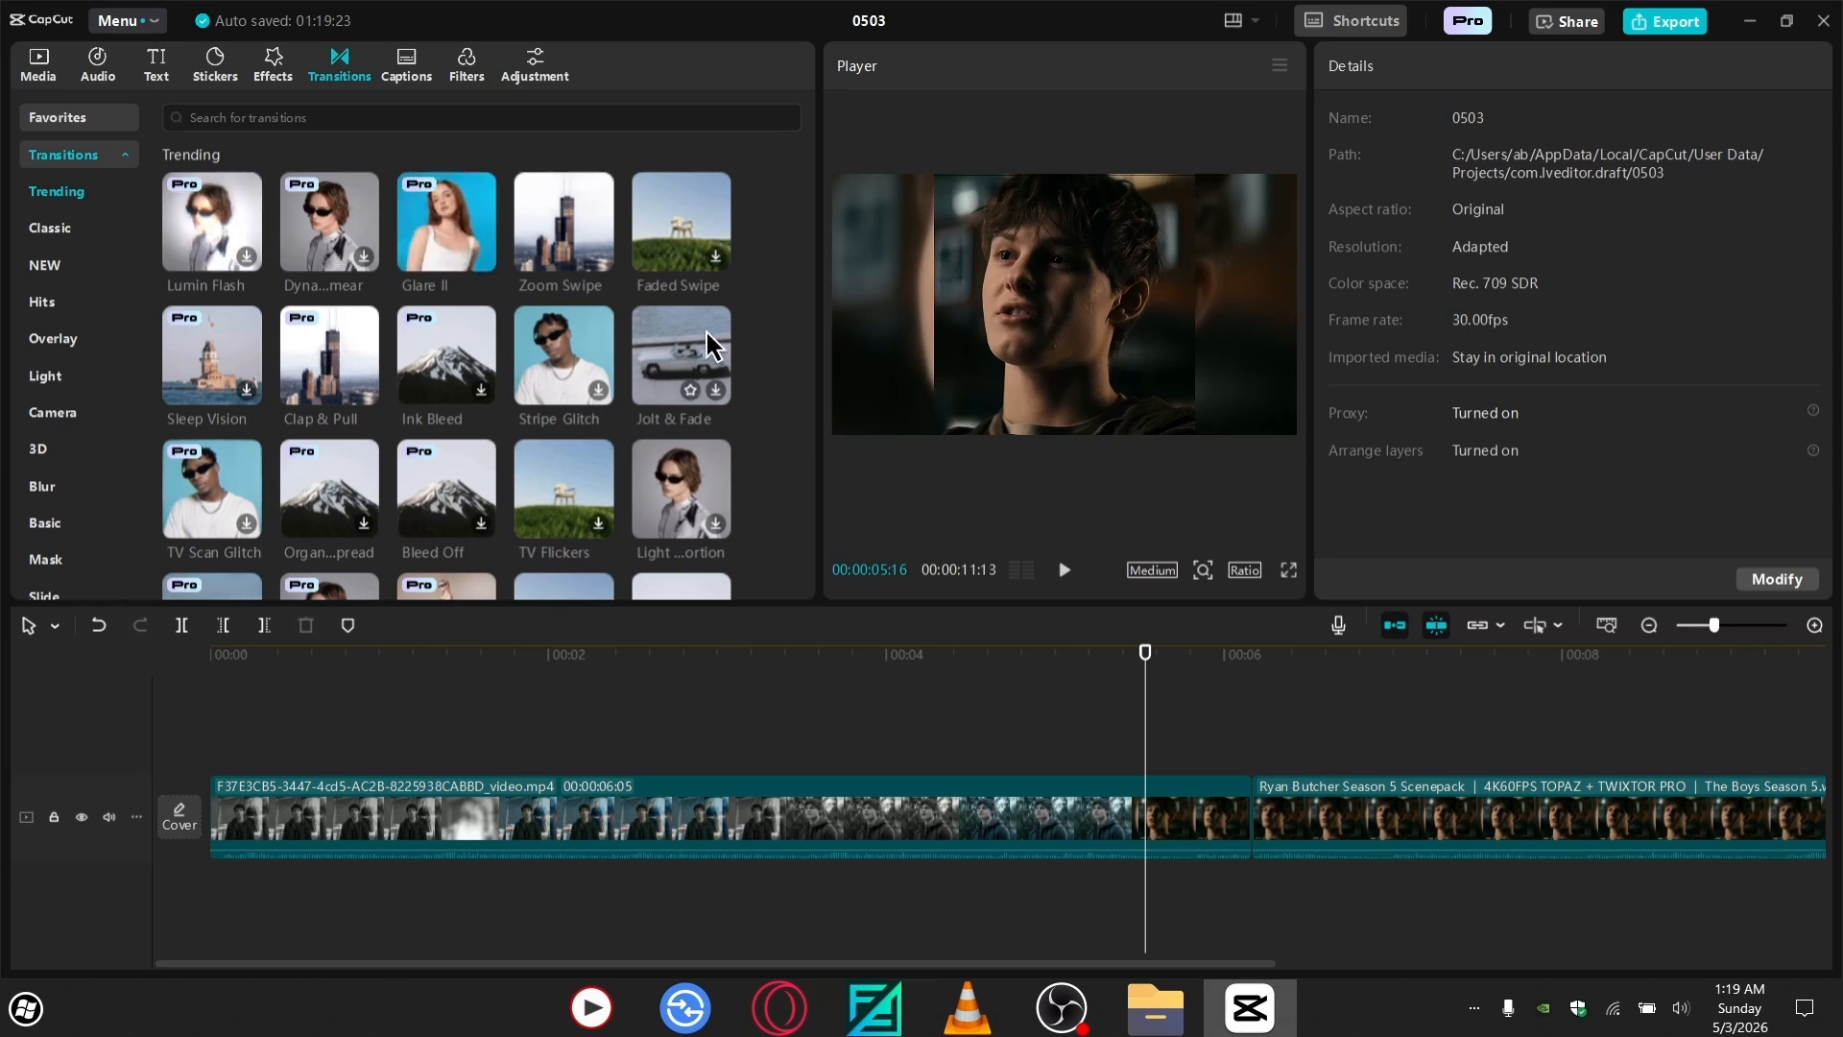
pyautogui.click(220, 217)
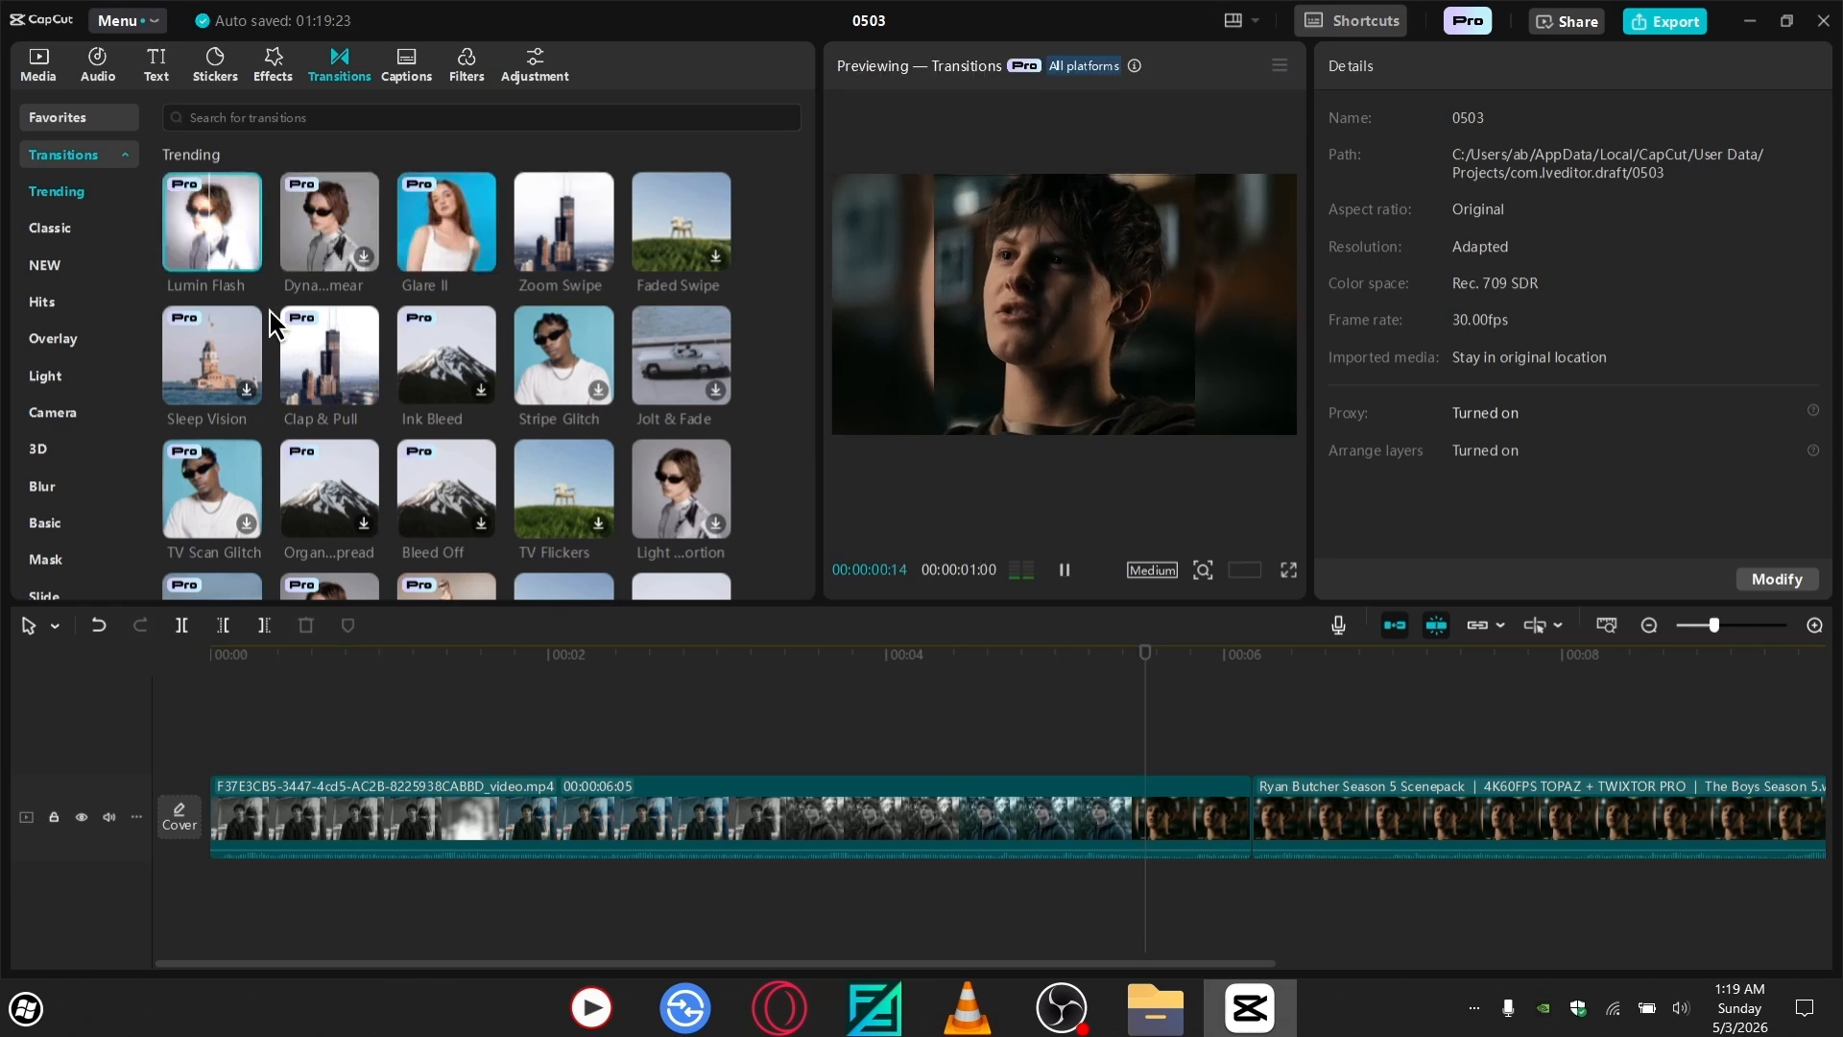
pyautogui.click(307, 329)
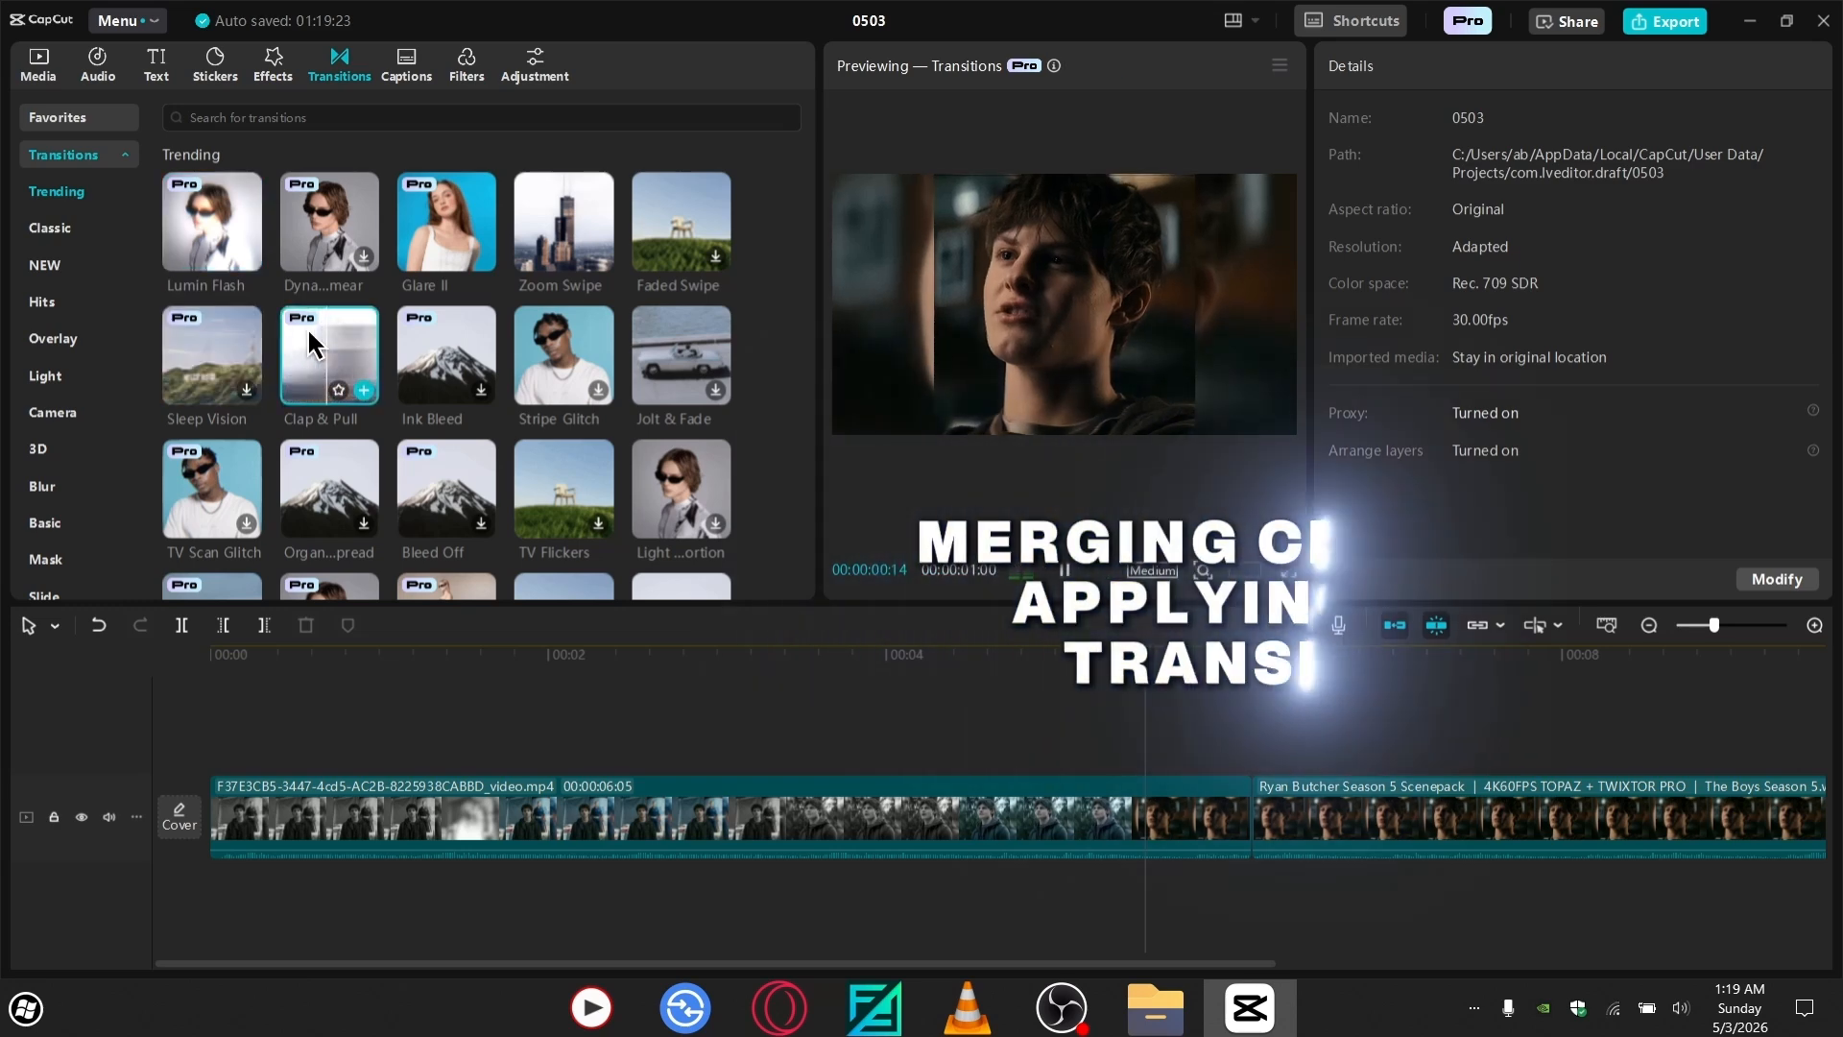
pyautogui.click(233, 352)
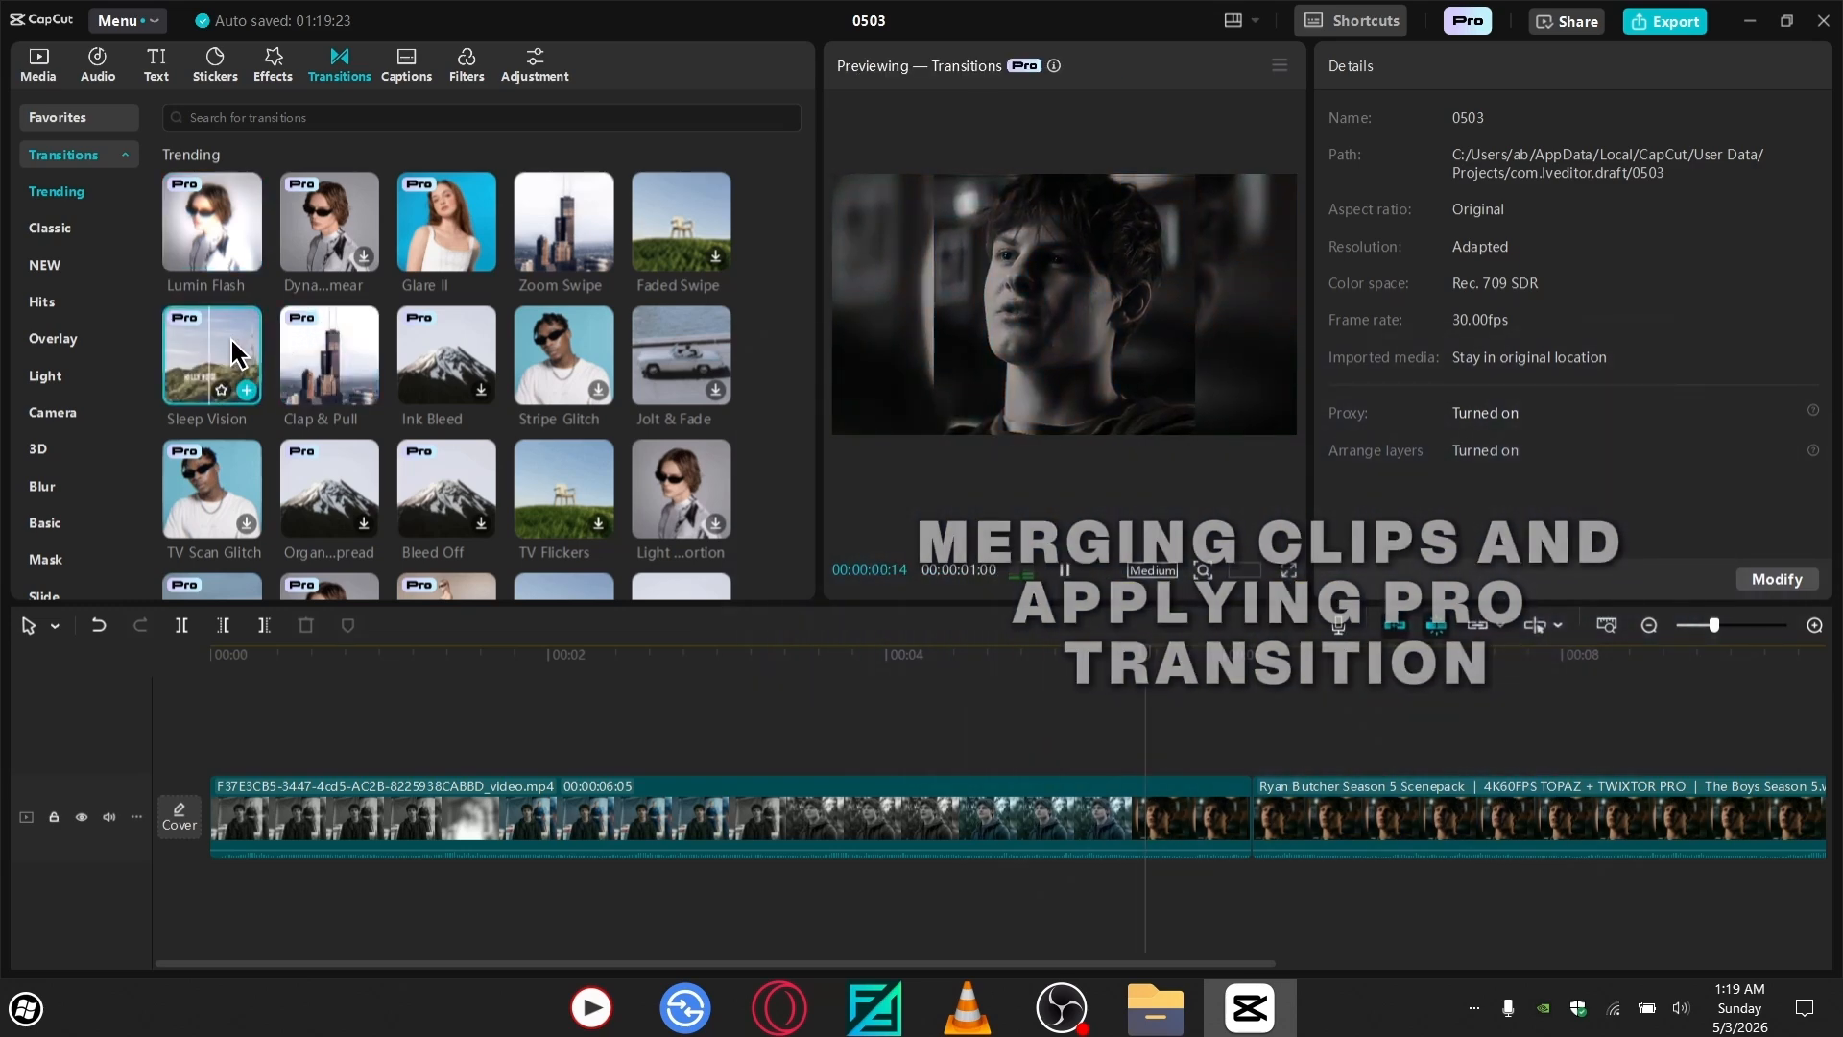
pyautogui.click(1064, 678)
pyautogui.moveTo(1236, 806); pyautogui.dragTo(1238, 808)
pyautogui.click(1063, 567)
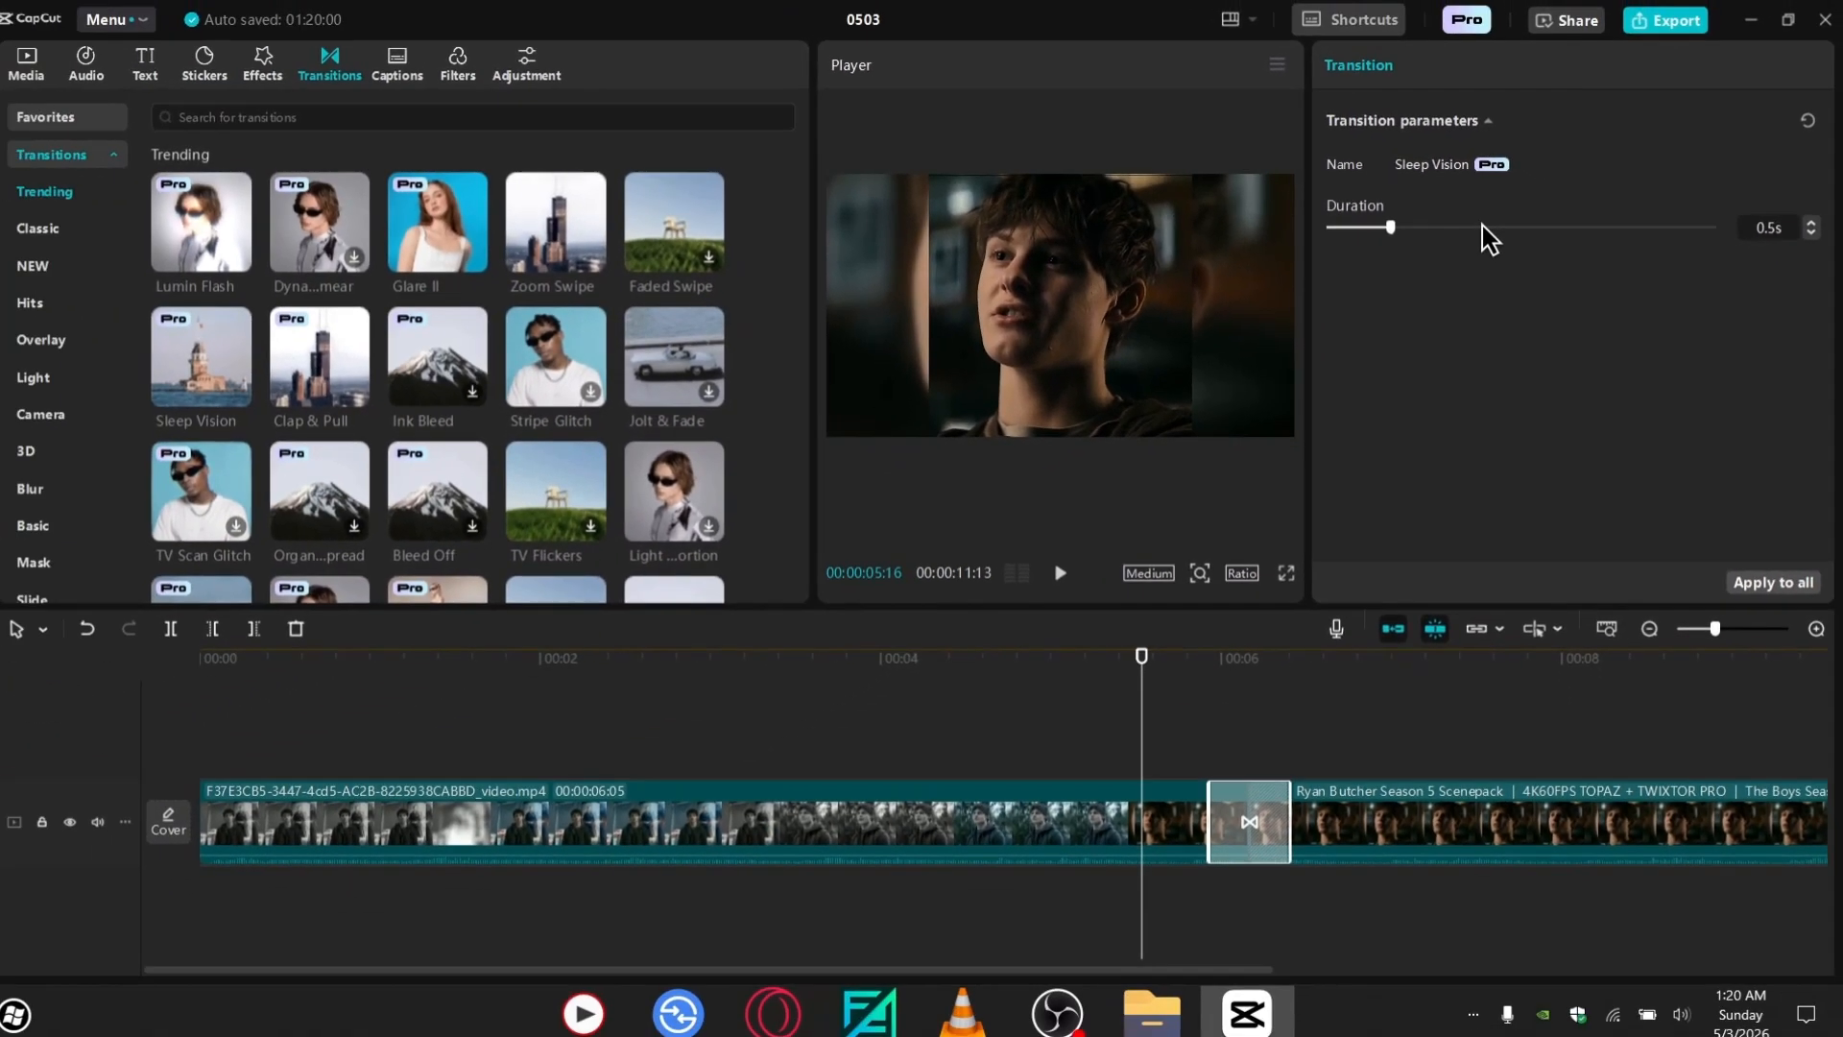
pyautogui.click(988, 689)
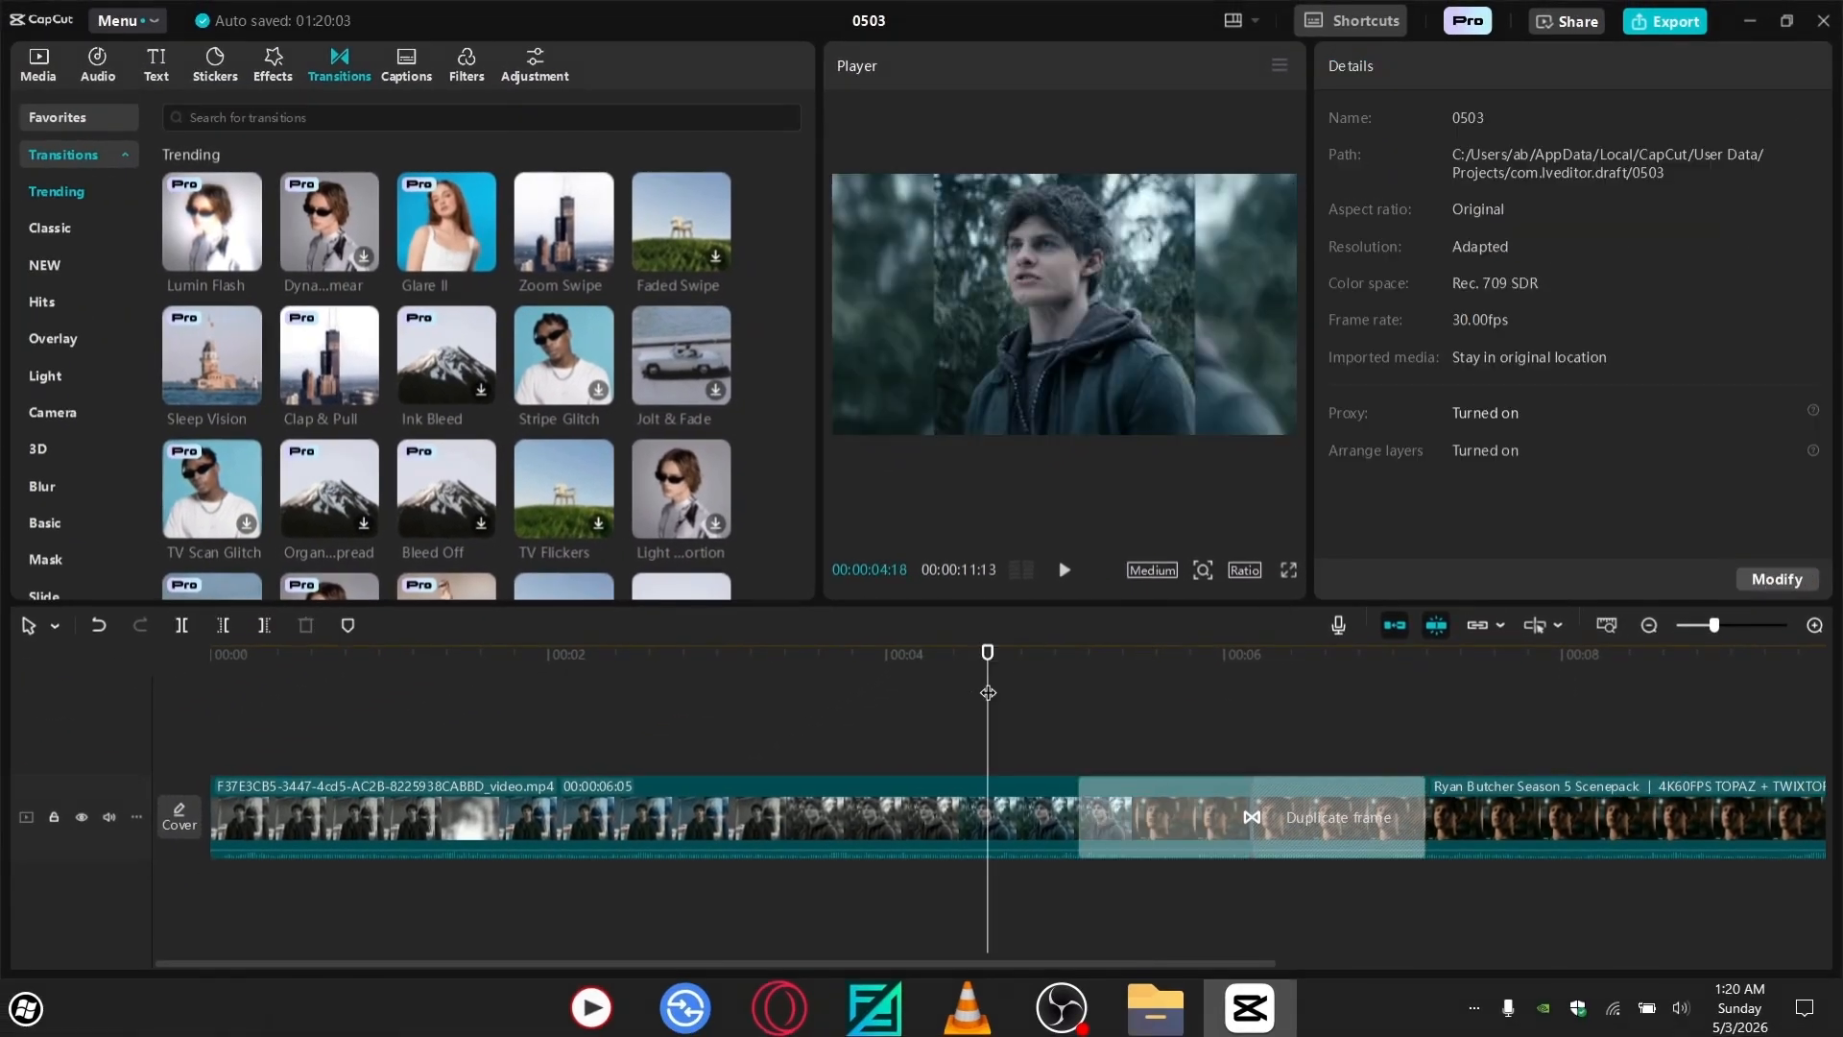
# - Shorten the second clip so the timeline ends at 00:00:07:22 and play through the transition
pyautogui.press('space')
pyautogui.click(1736, 816)
pyautogui.moveTo(1736, 662); pyautogui.dragTo(1257, 722)
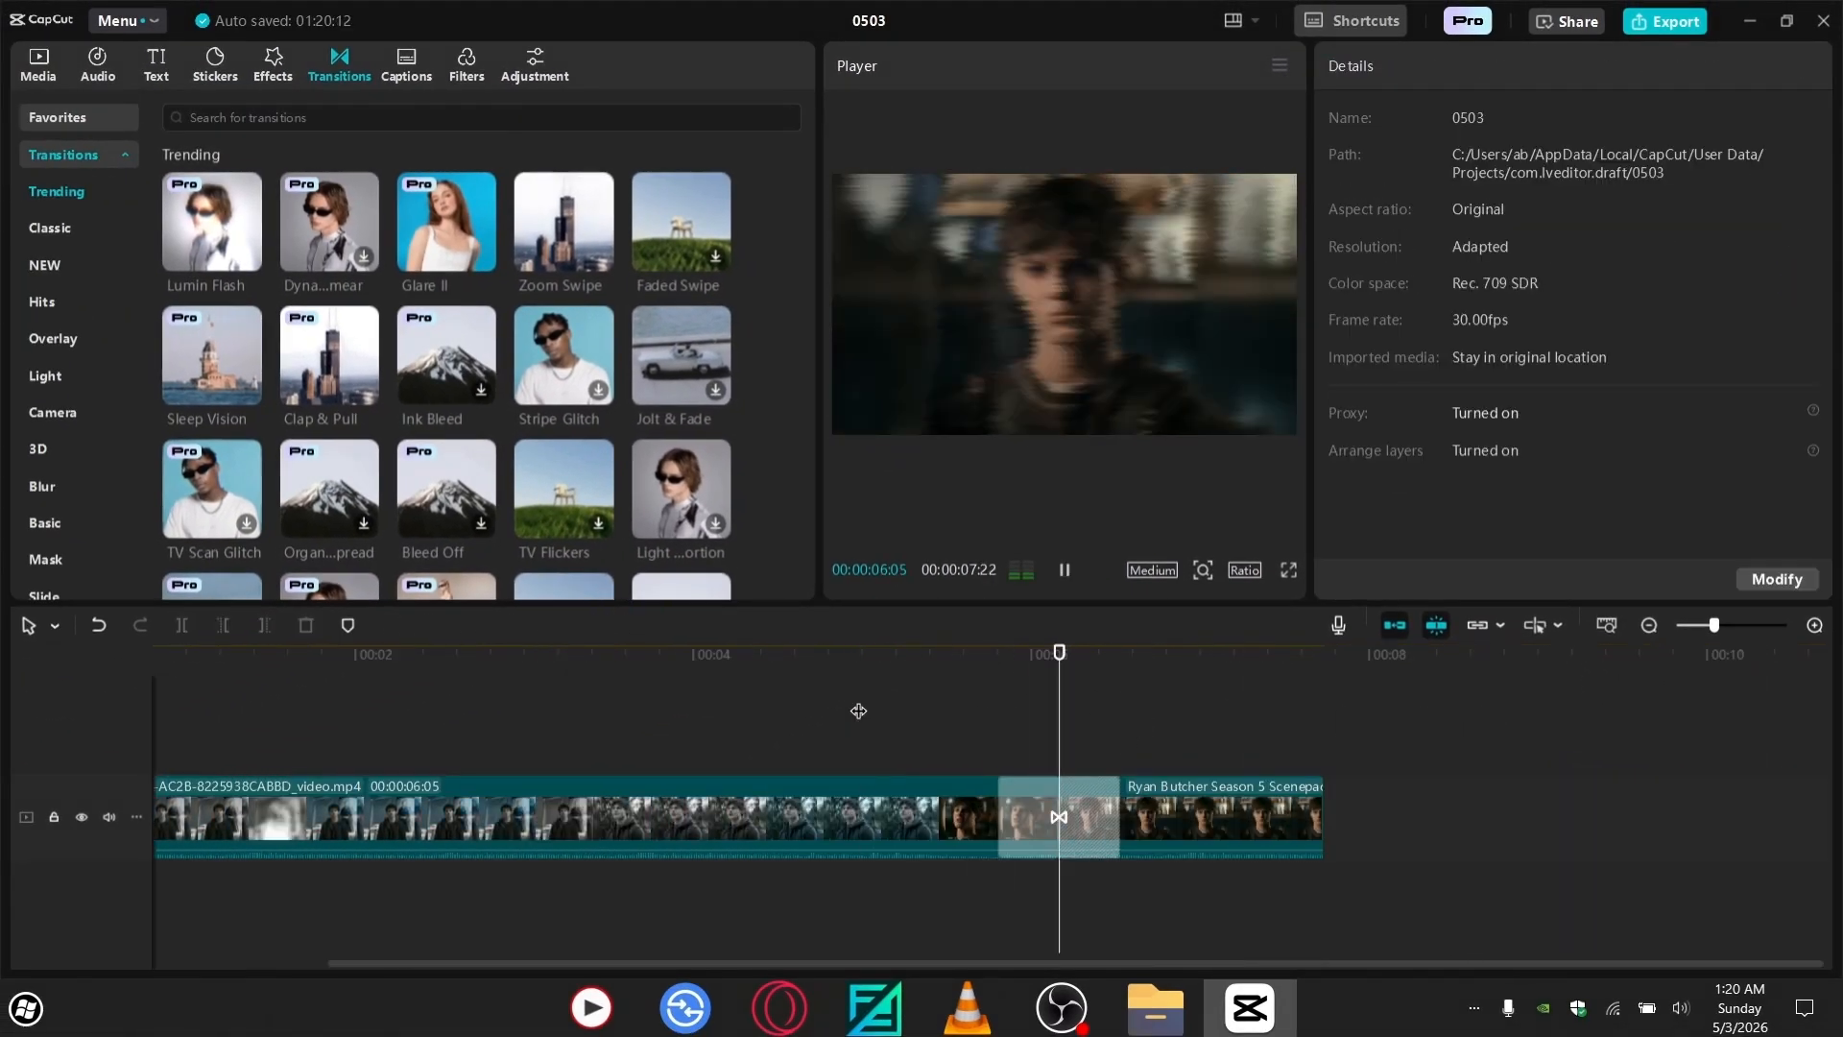
pyautogui.press('space')
# - Combine both clips and their transition into a new compound clip and pre-process that compound clip
pyautogui.moveTo(1712, 626); pyautogui.dragTo(1695, 626)
pyautogui.moveTo(486, 741); pyautogui.dragTo(785, 768)
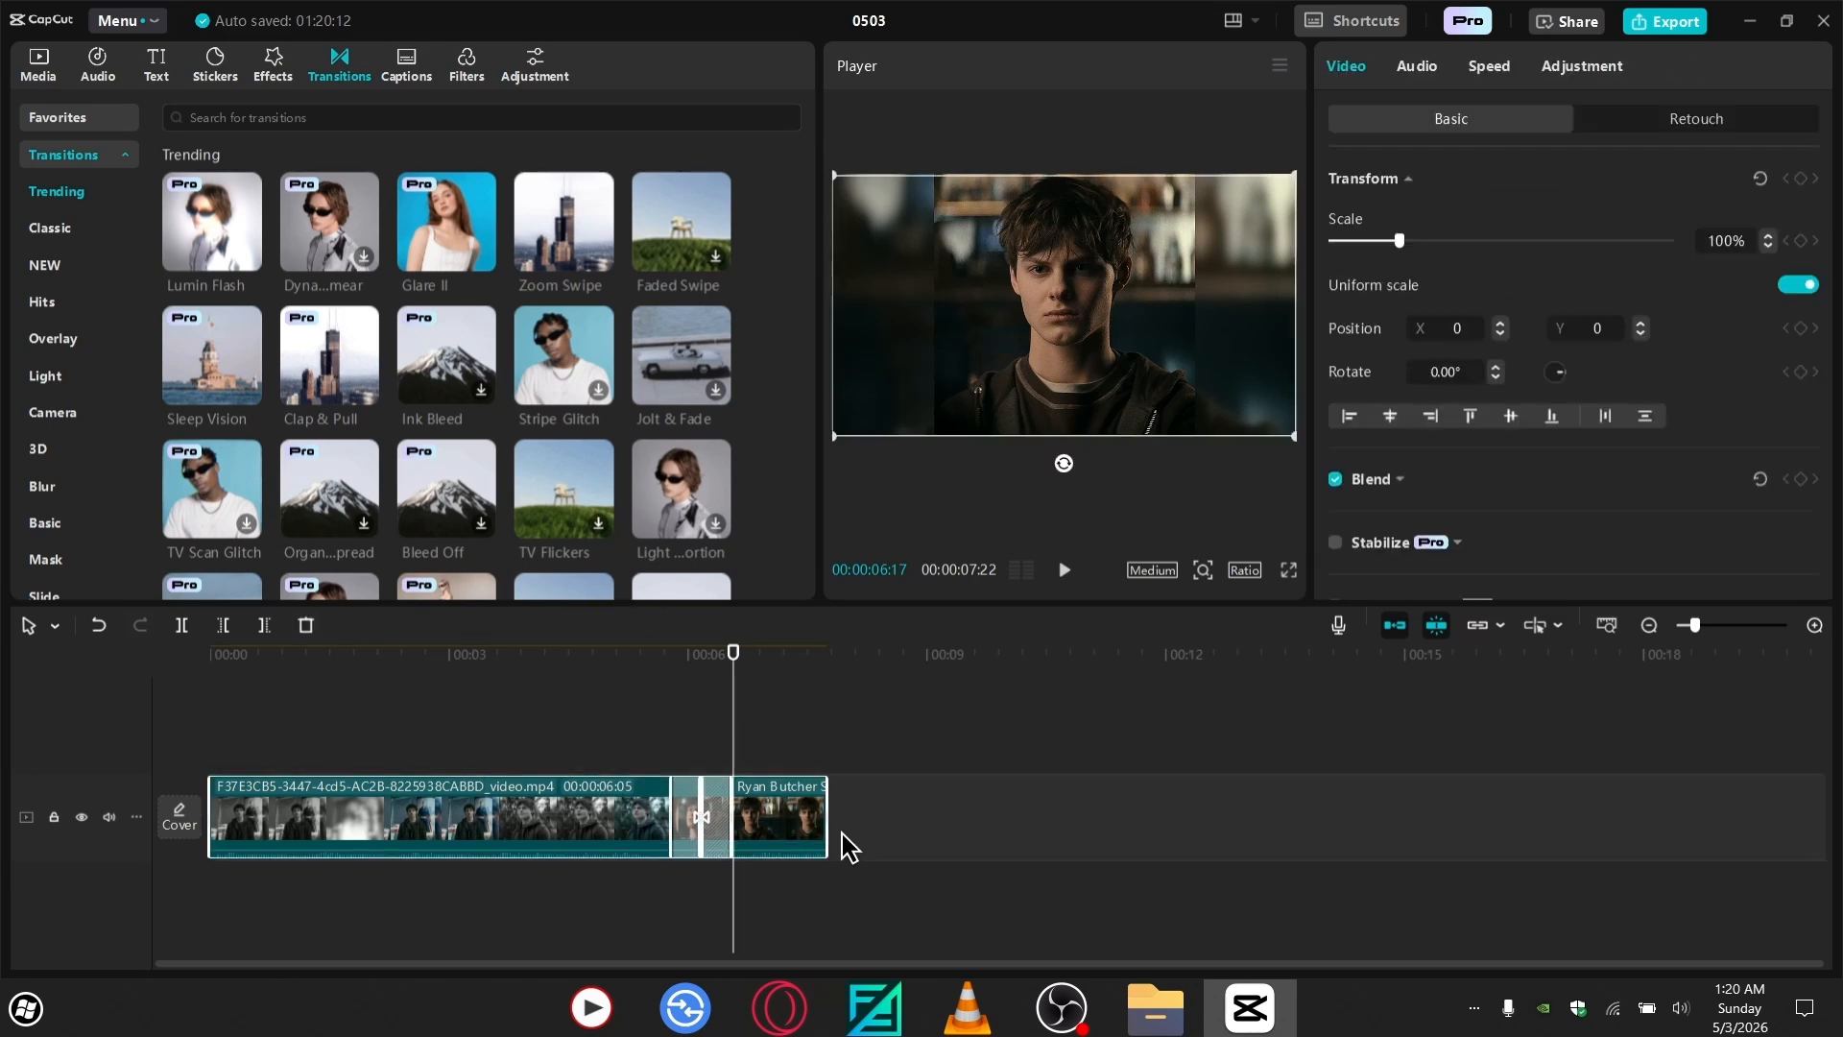
pyautogui.rightClick(778, 838)
pyautogui.click(848, 697)
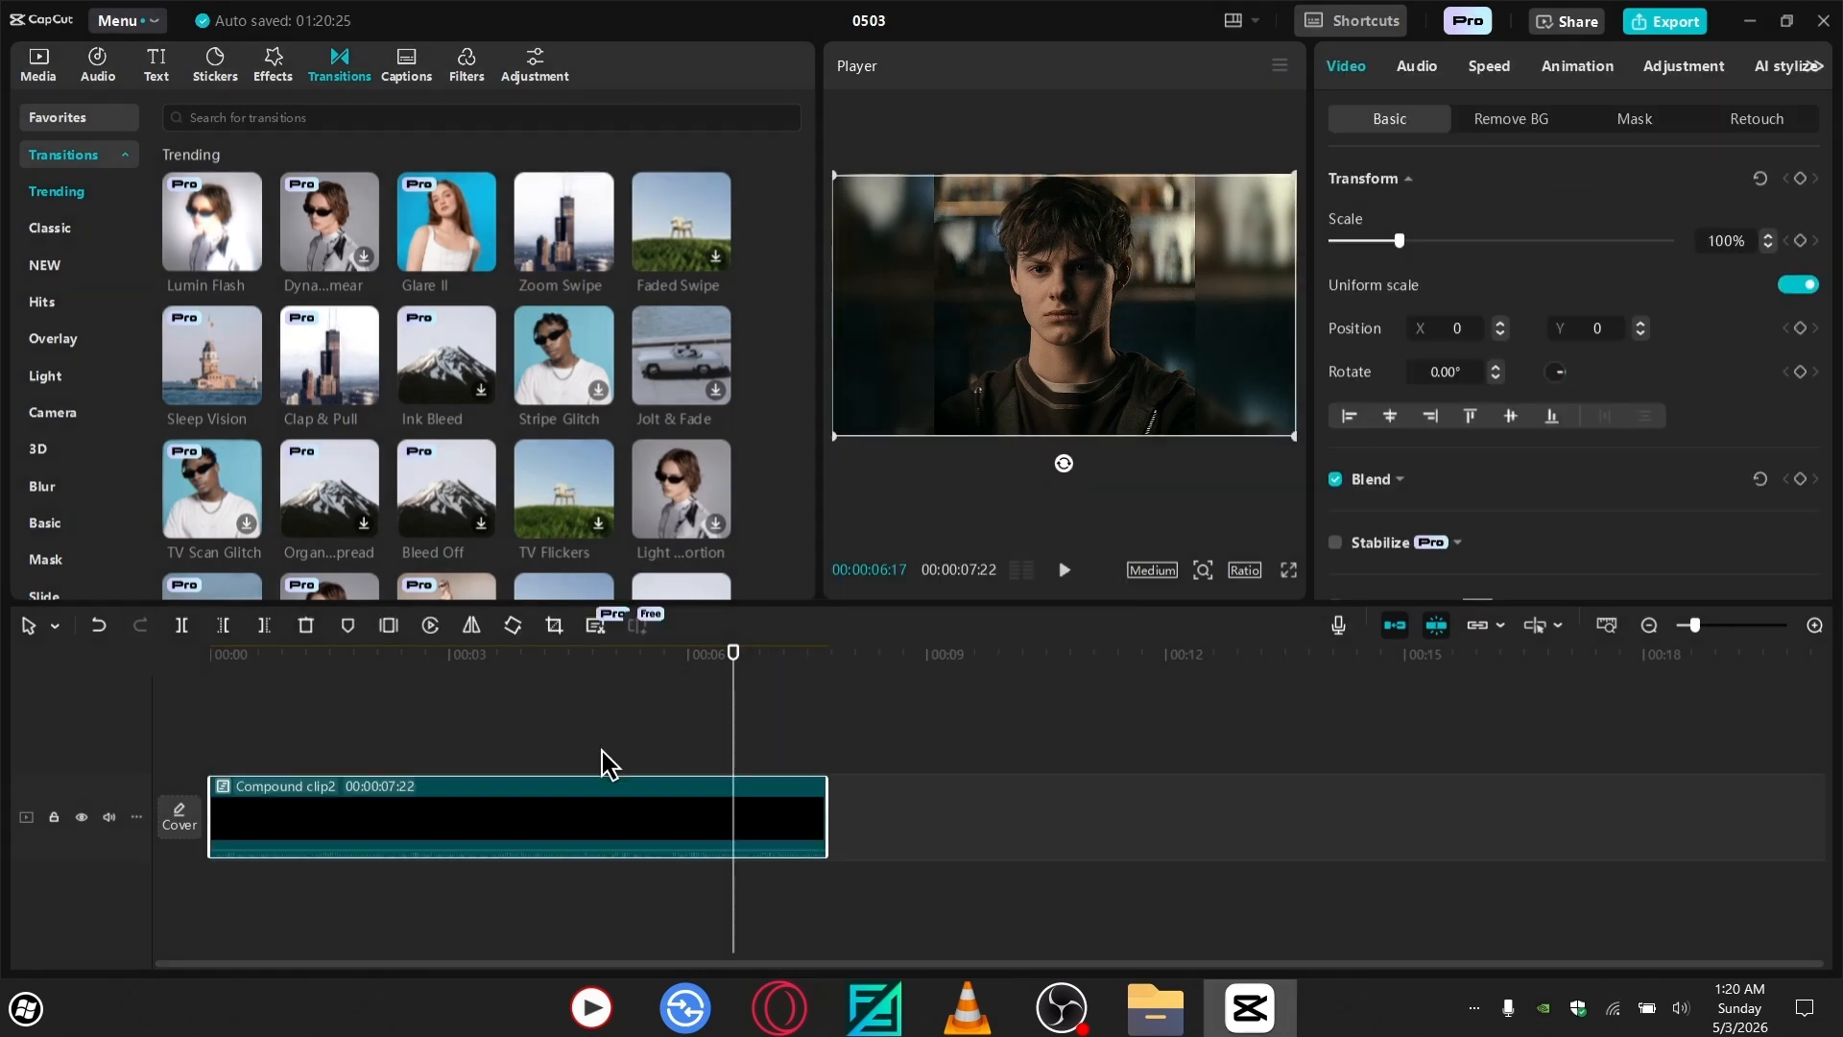
pyautogui.rightClick(501, 823)
pyautogui.click(624, 528)
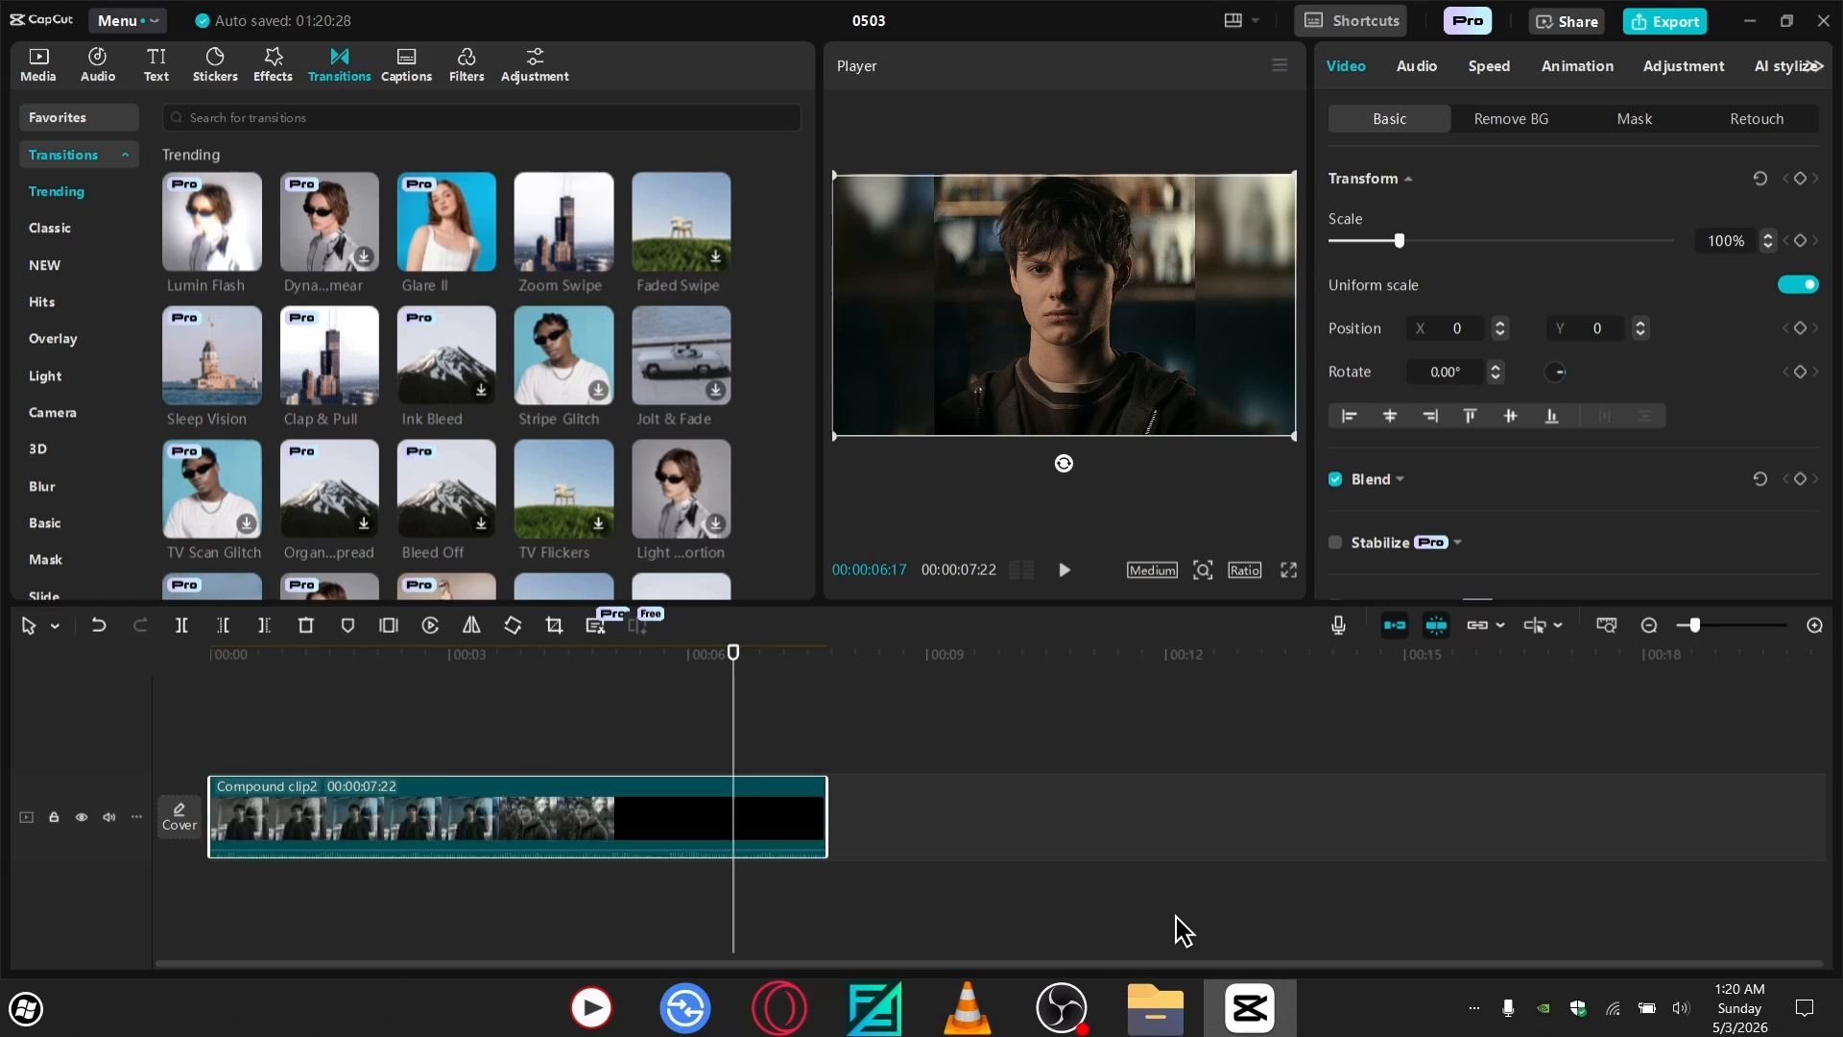
# - Return to the combination folder and play the newly rendered video B5805E36-1606-4e1e-9A39-4AD8EF03B8D0_video
pyautogui.moveTo(1183, 1000)
pyautogui.click(1181, 960)
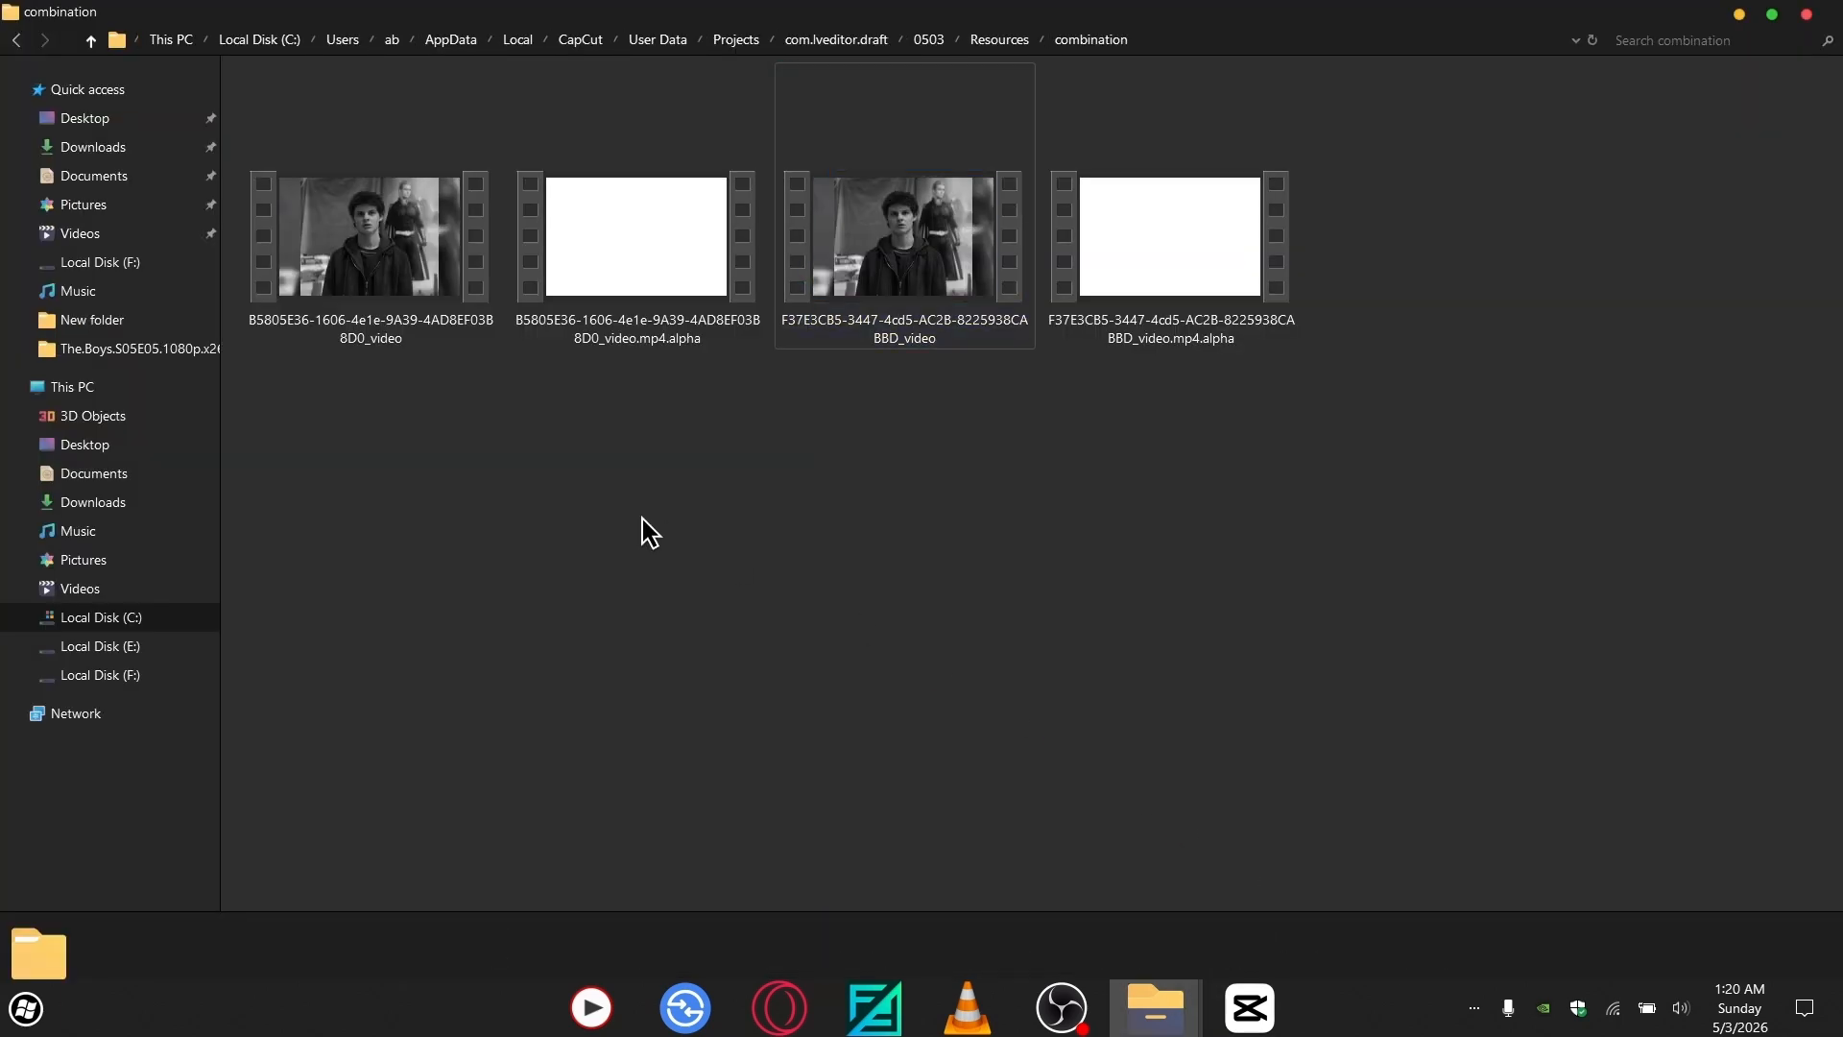
pyautogui.doubleClick(356, 246)
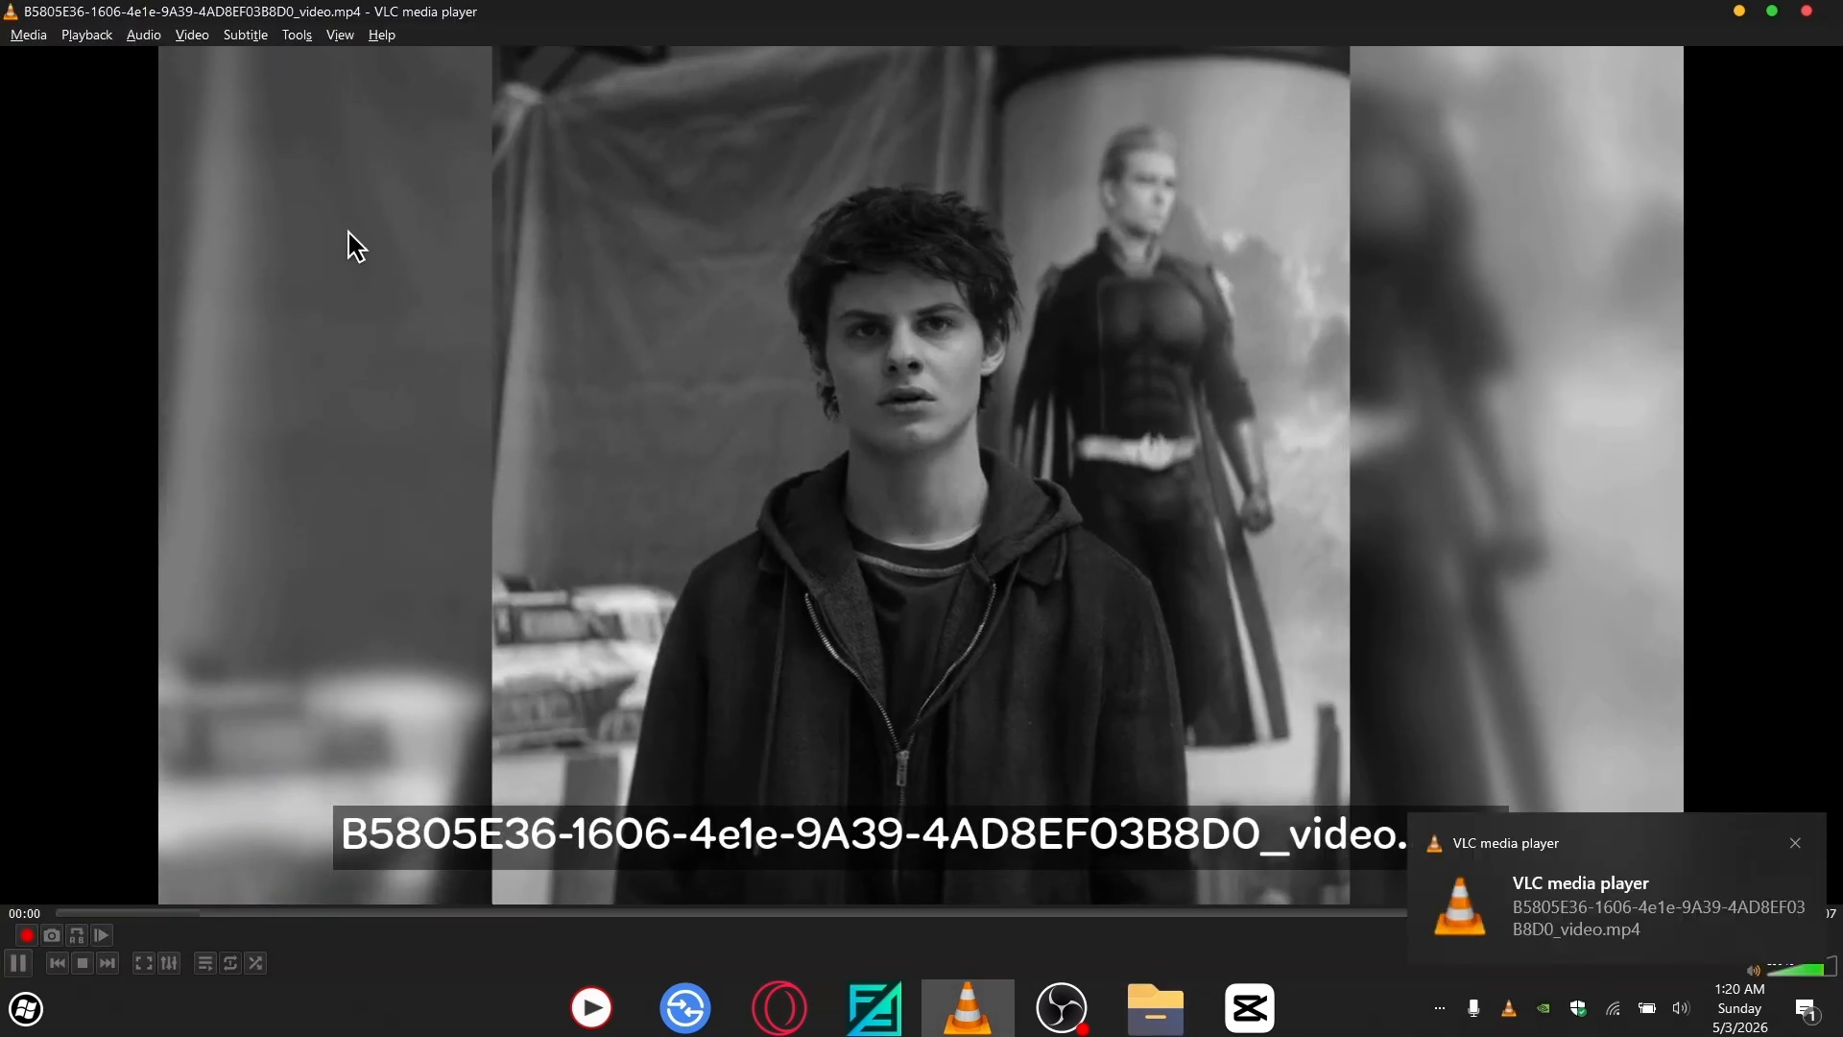
# - Close the media player and place the rendered video B5805E36-1606-4e1e-9A39-4AD8EF03B8D0_video from the combination folder at the start of the CapCut timeline
pyautogui.click(1794, 842)
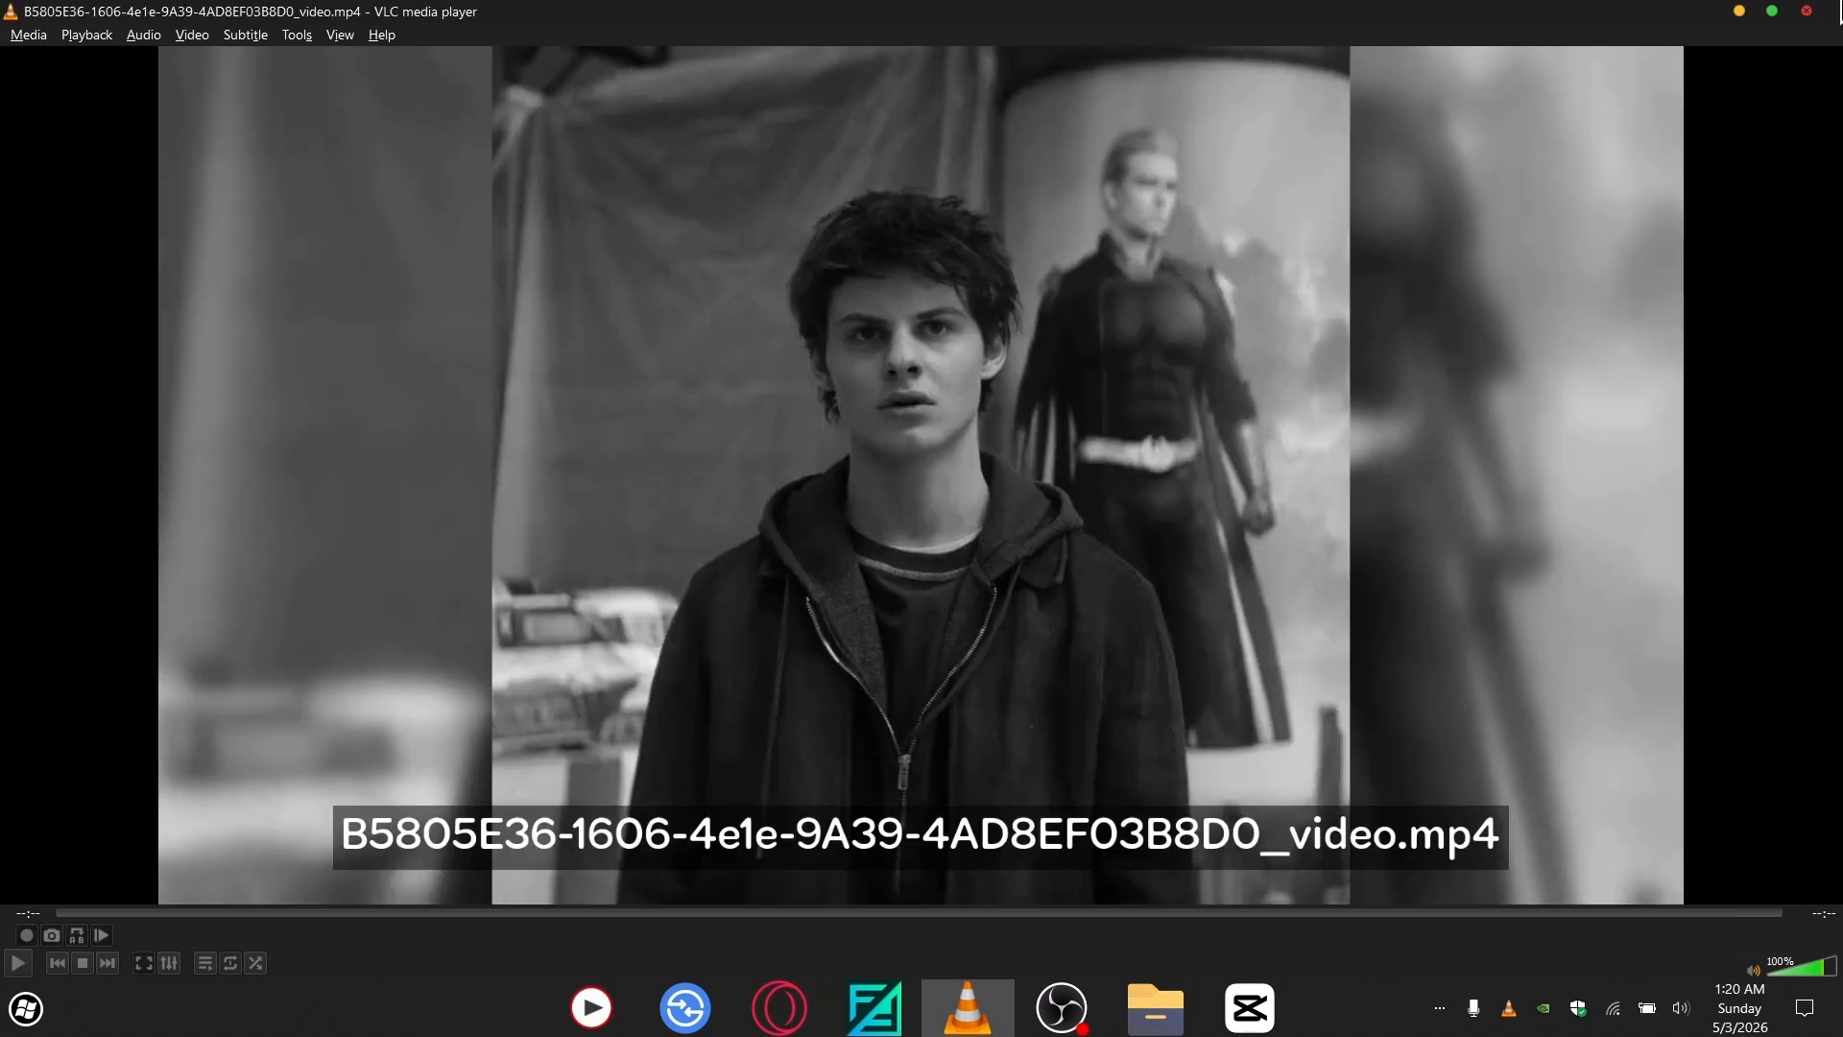
pyautogui.click(1806, 11)
pyautogui.click(391, 376)
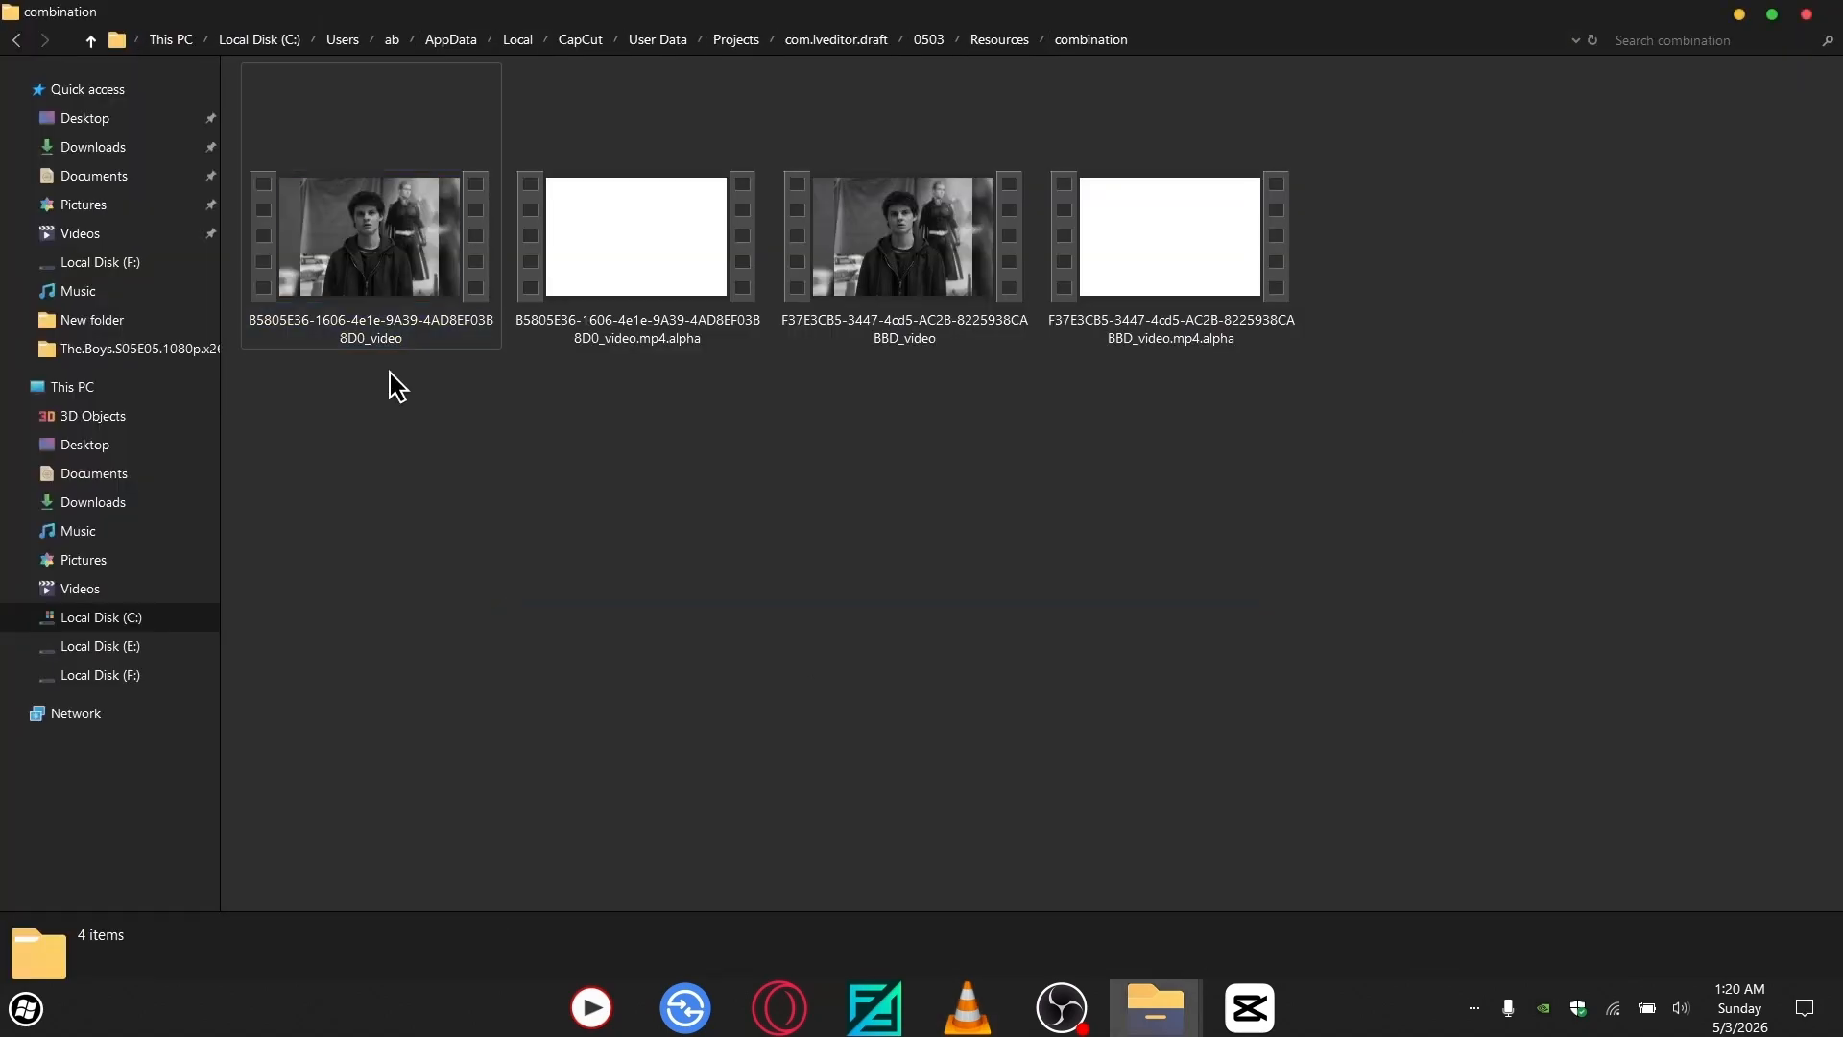
pyautogui.moveTo(388, 298); pyautogui.dragTo(718, 859)
pyautogui.moveTo(848, 772); pyautogui.dragTo(286, 839)
# - Delete Compound clip2 from the timeline and scrub through the rendered video
pyautogui.click(951, 794)
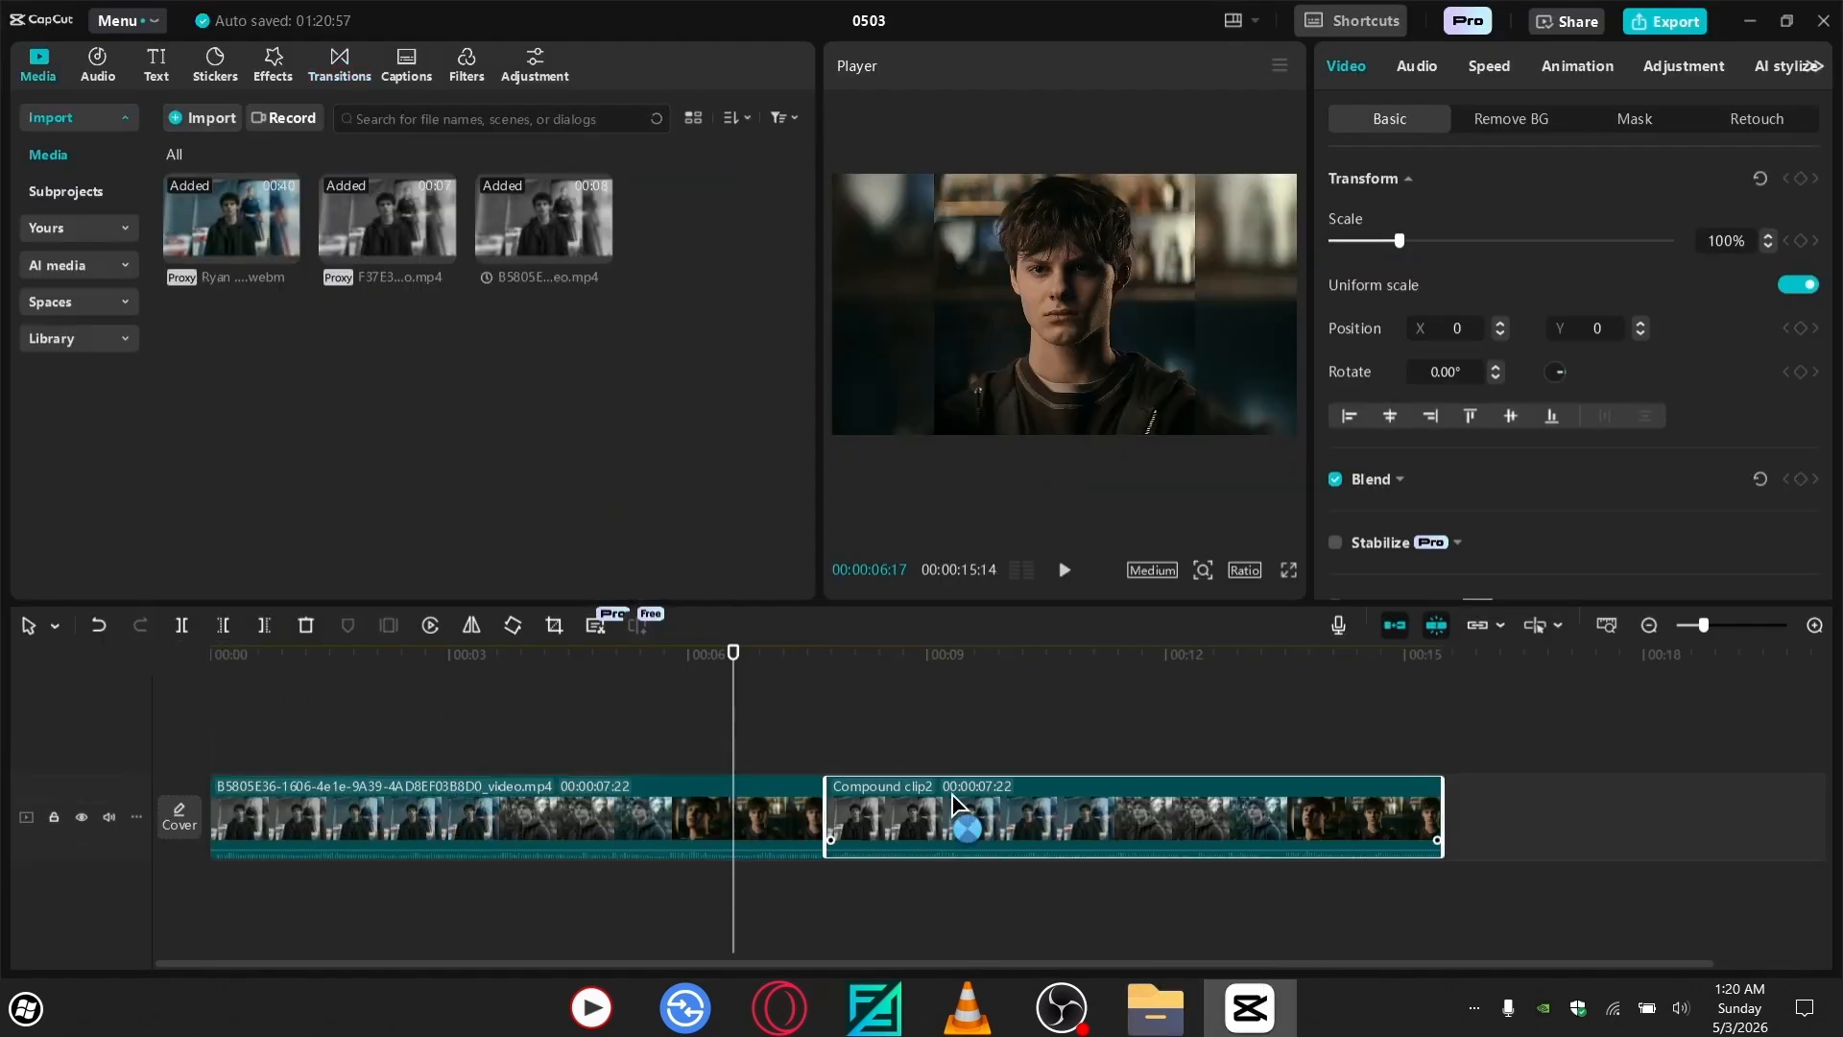
pyautogui.press('Delete')
pyautogui.click(474, 825)
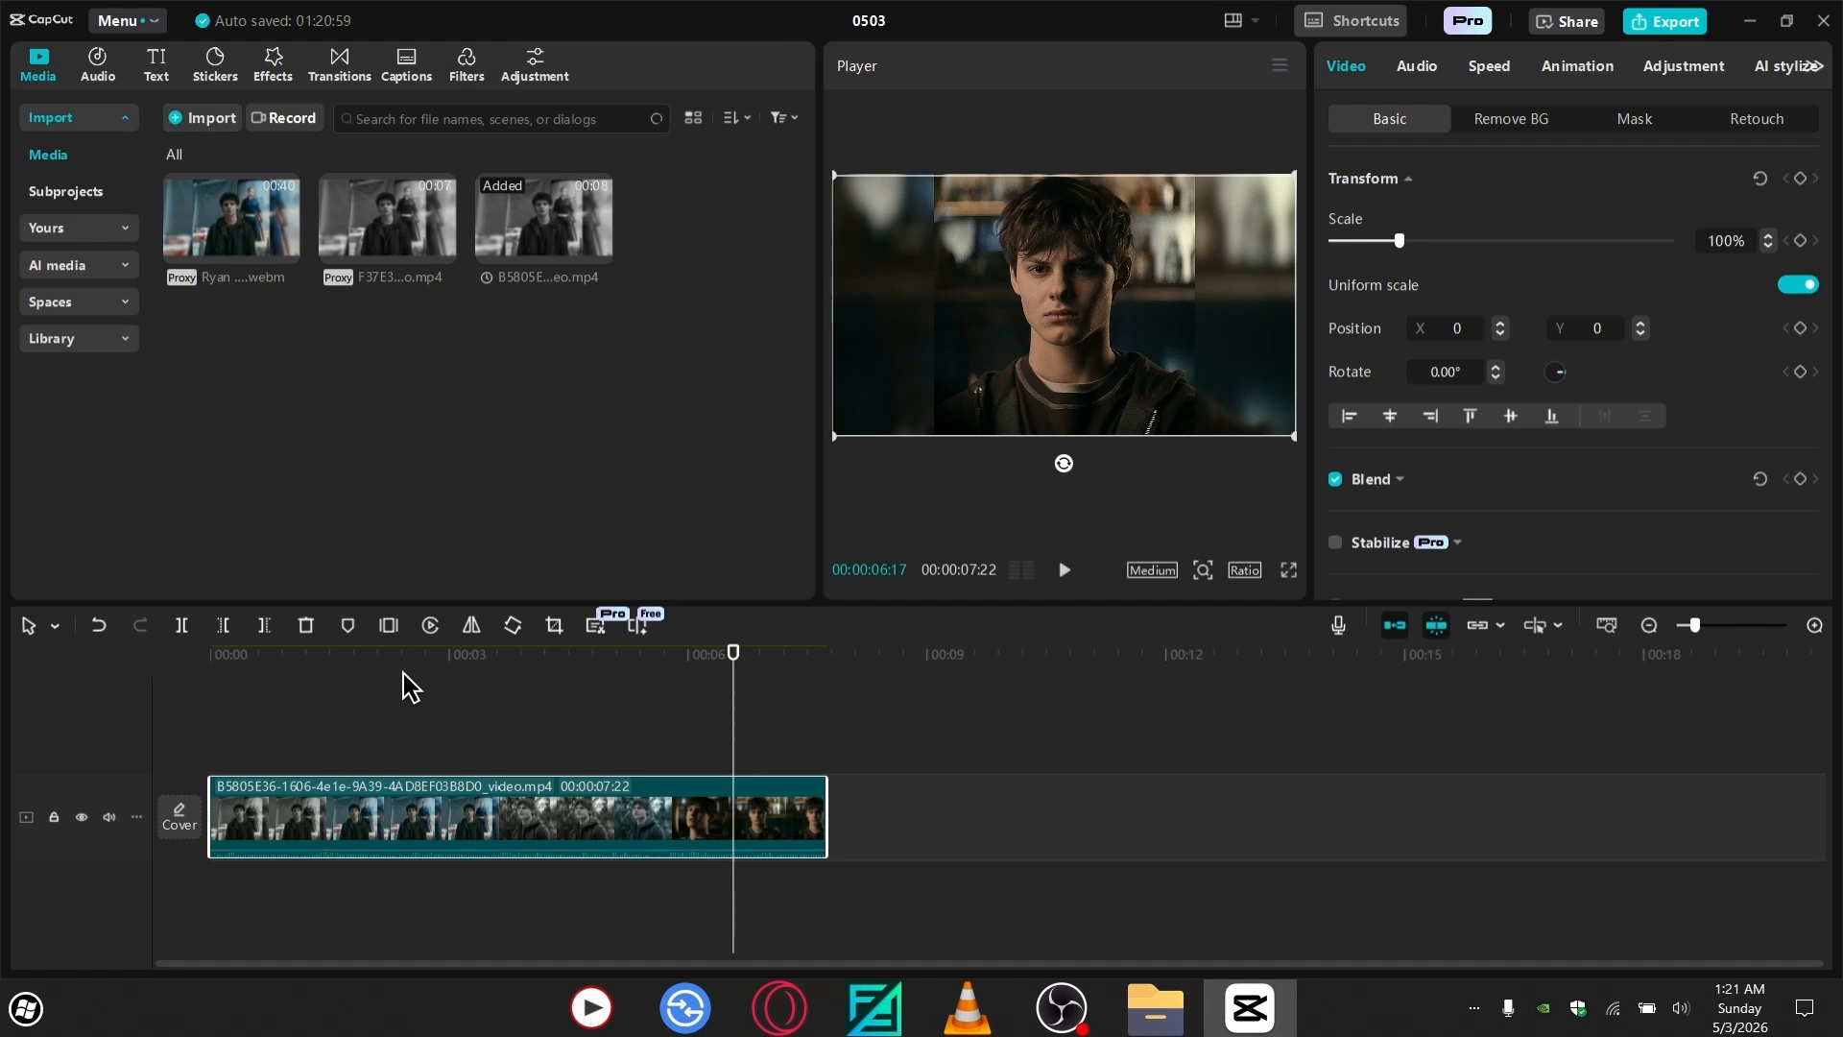
pyautogui.moveTo(345, 658); pyautogui.dragTo(680, 703)
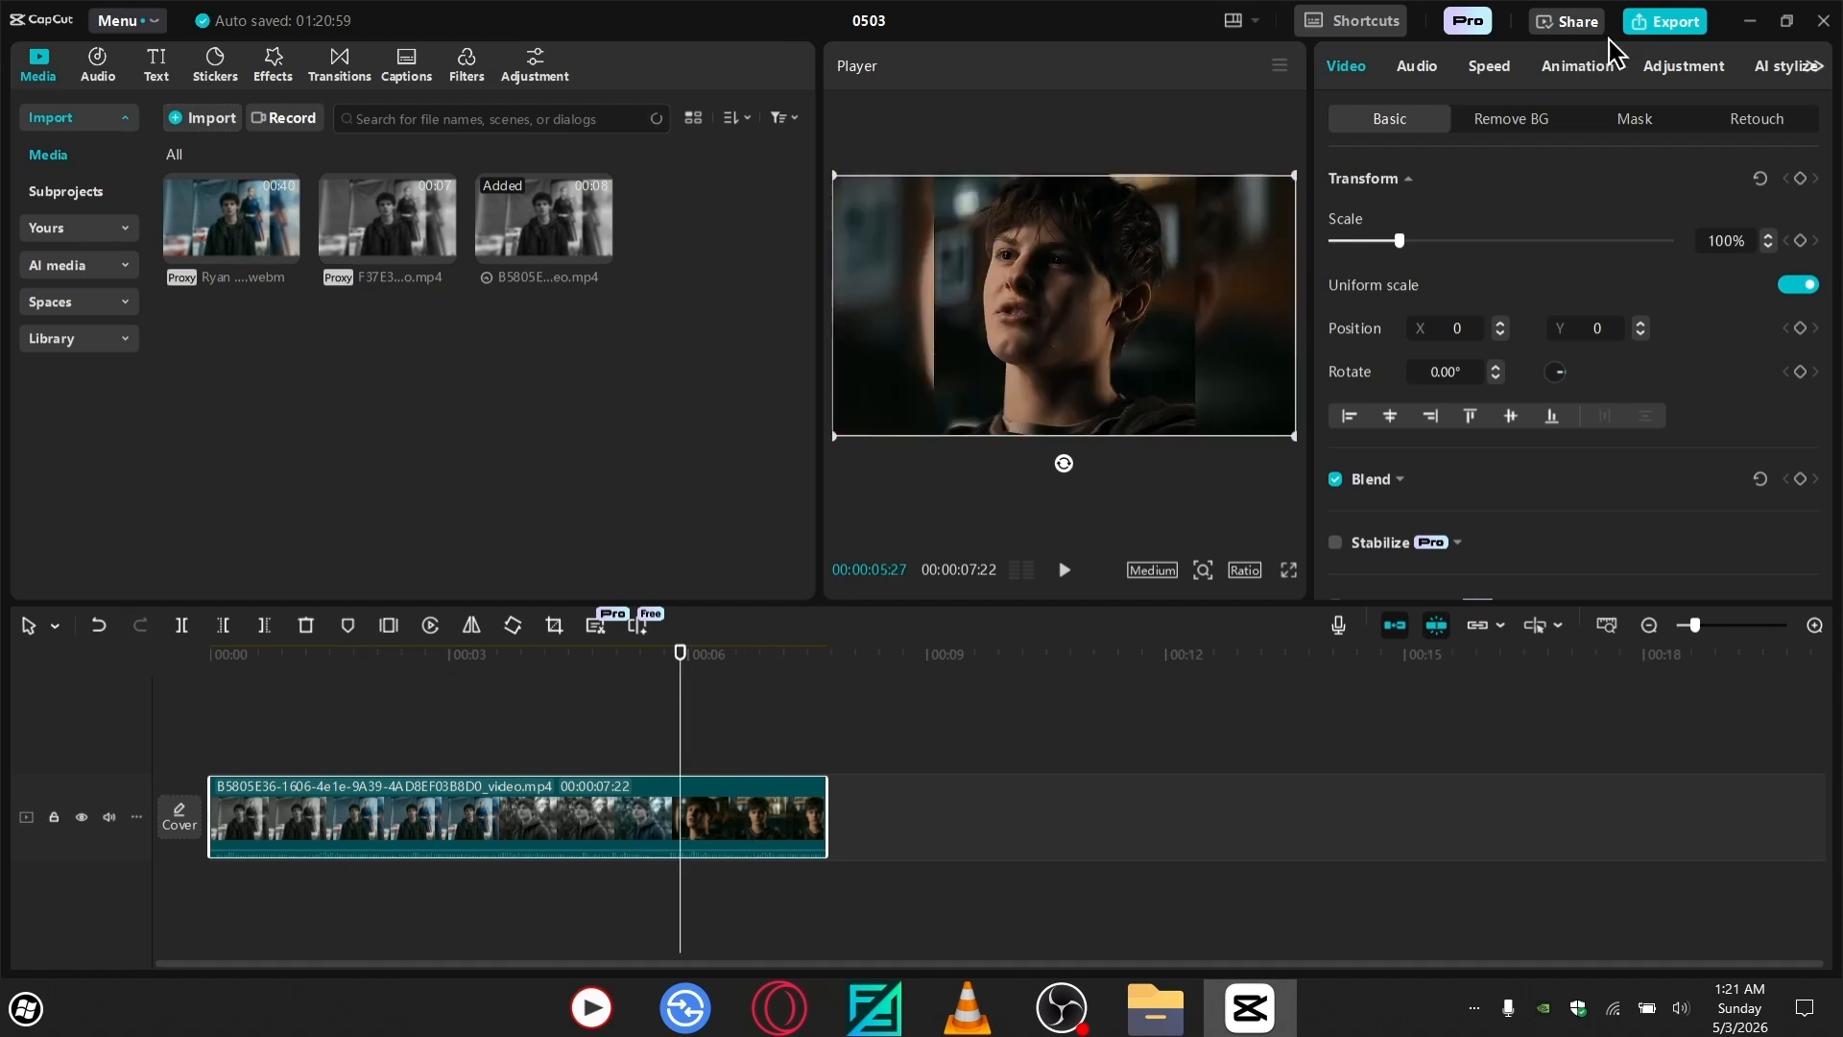
# - Review the export settings, including the resolution and frame rate options, and close them without exporting
pyautogui.click(1662, 27)
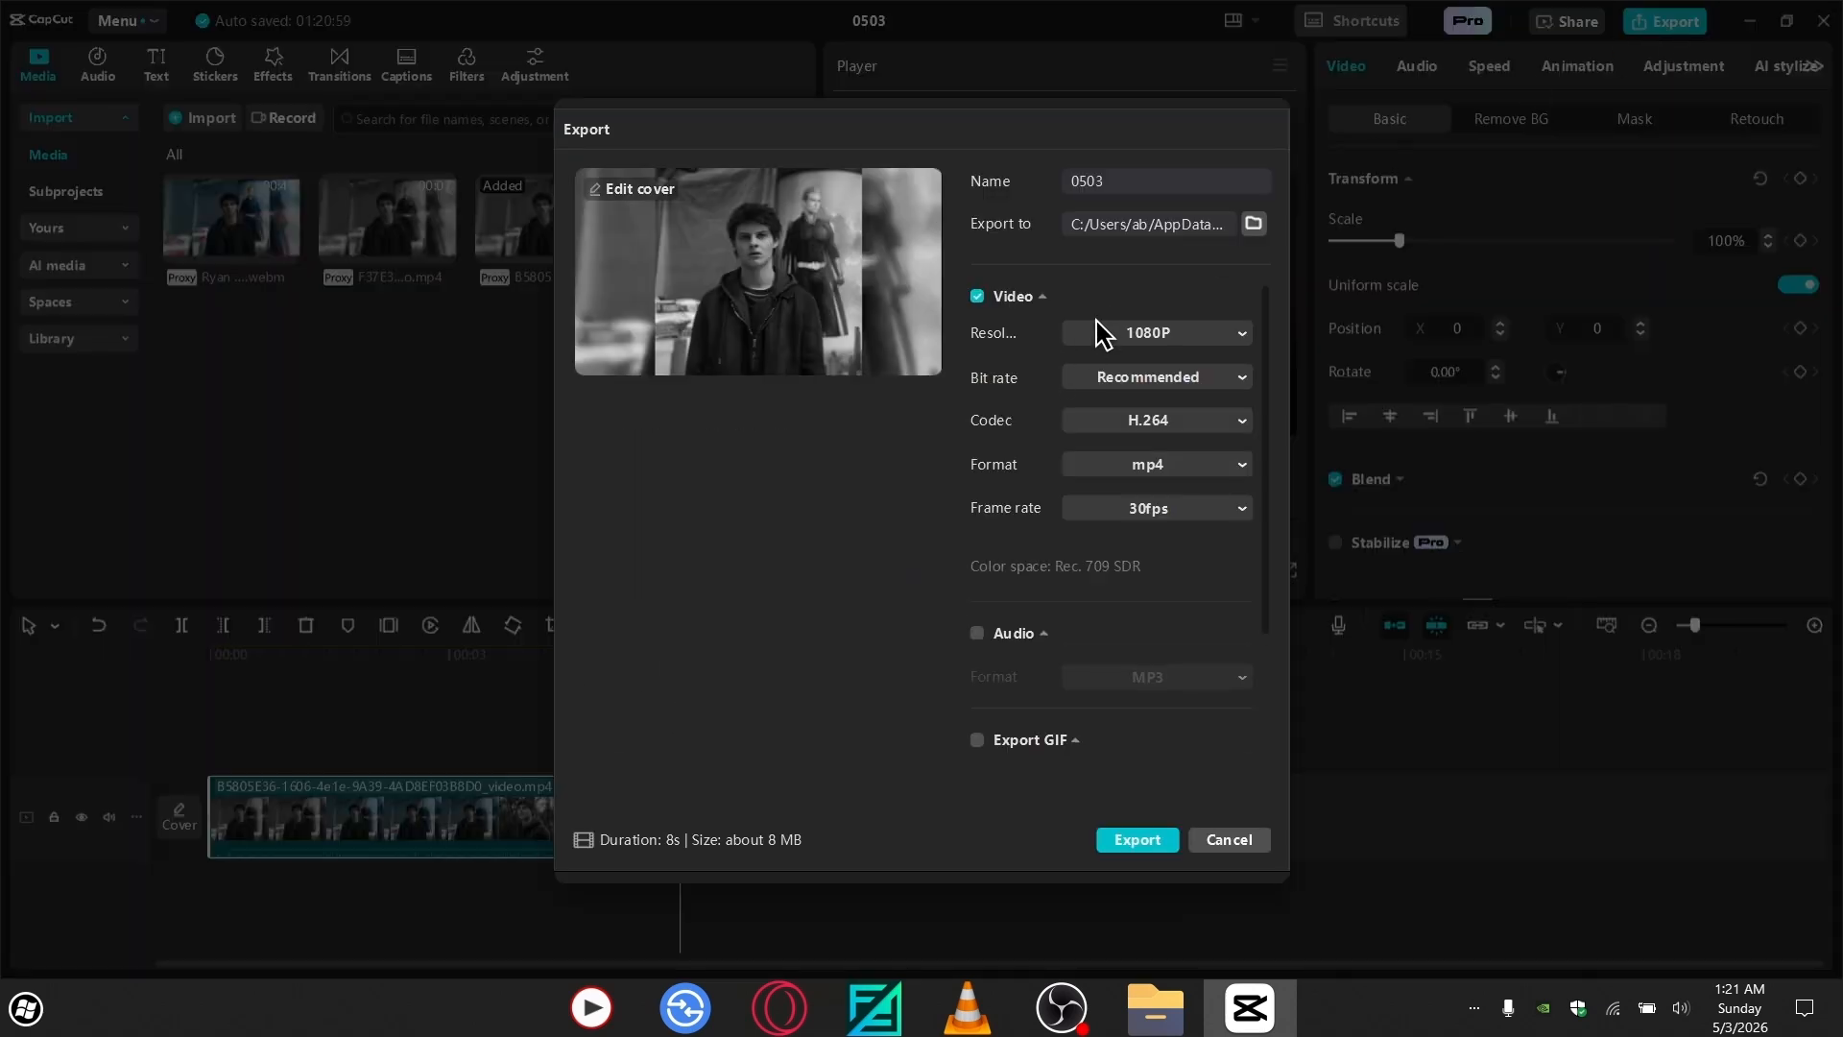
pyautogui.click(1101, 332)
pyautogui.click(774, 366)
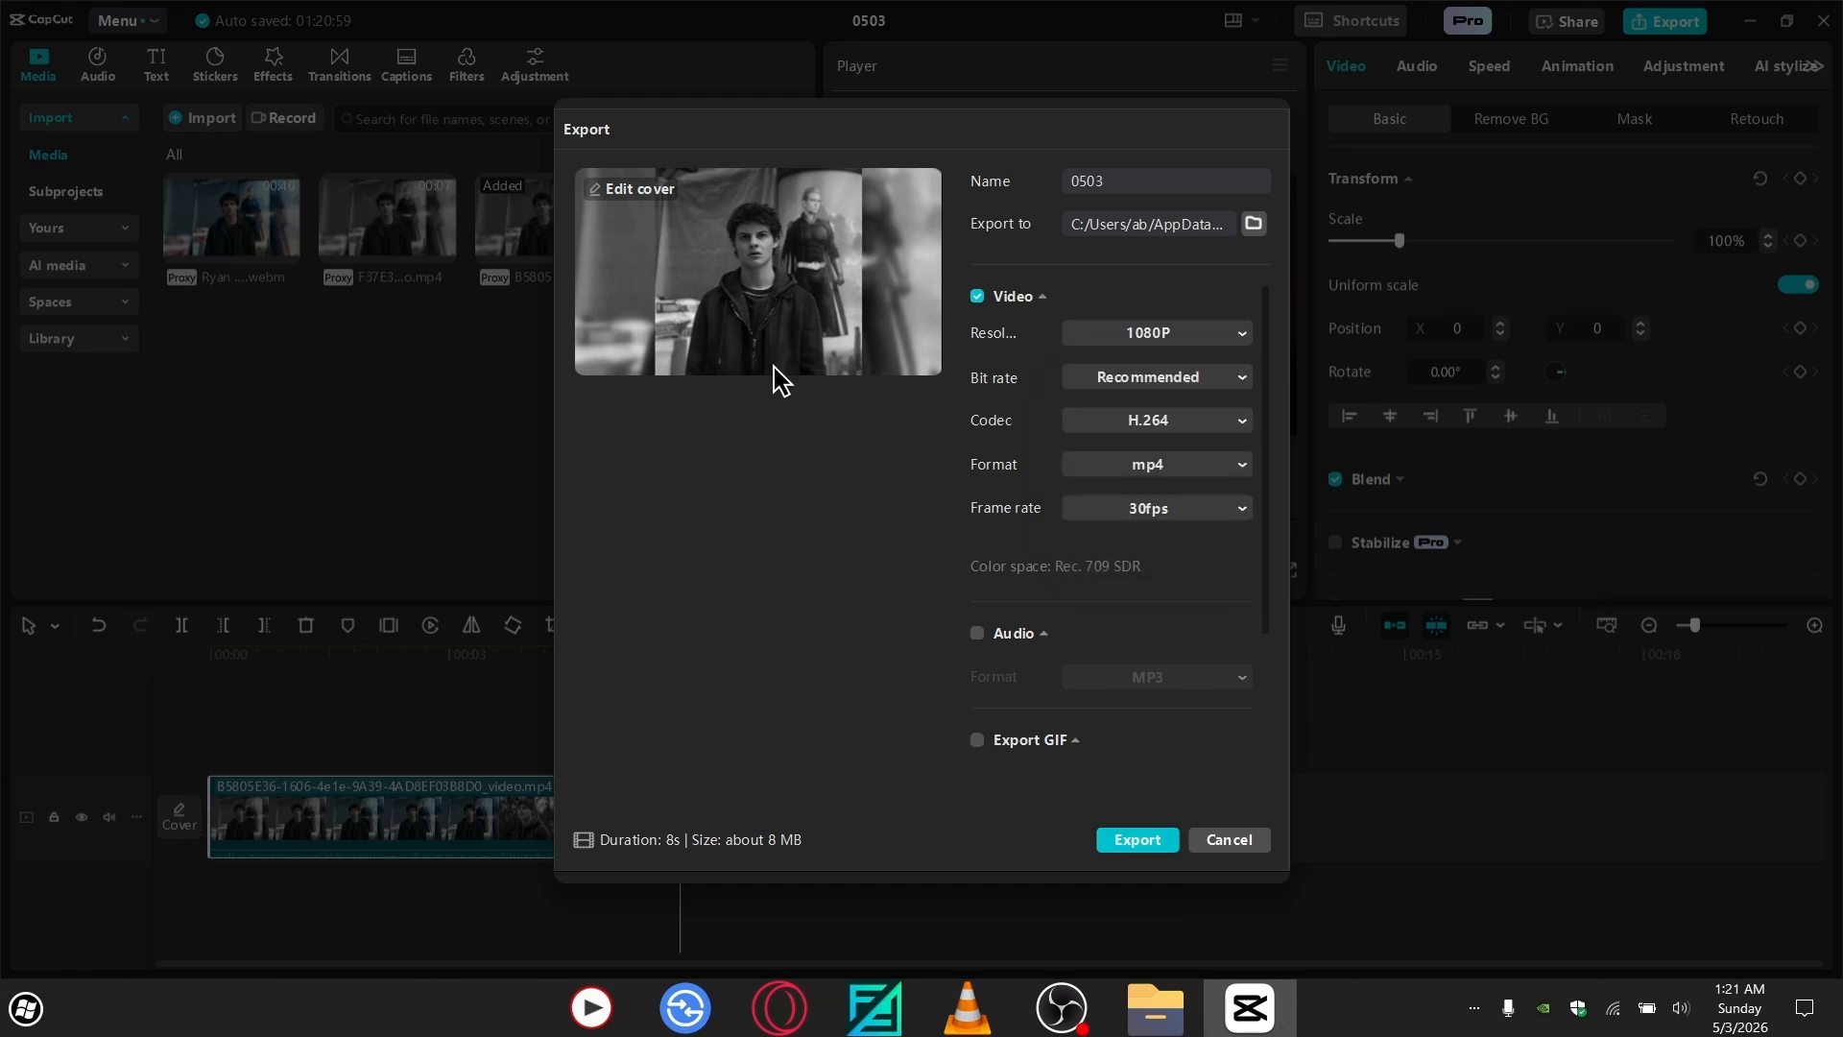
pyautogui.click(1132, 509)
pyautogui.click(971, 585)
pyautogui.moveTo(1267, 591); pyautogui.dragTo(1267, 310)
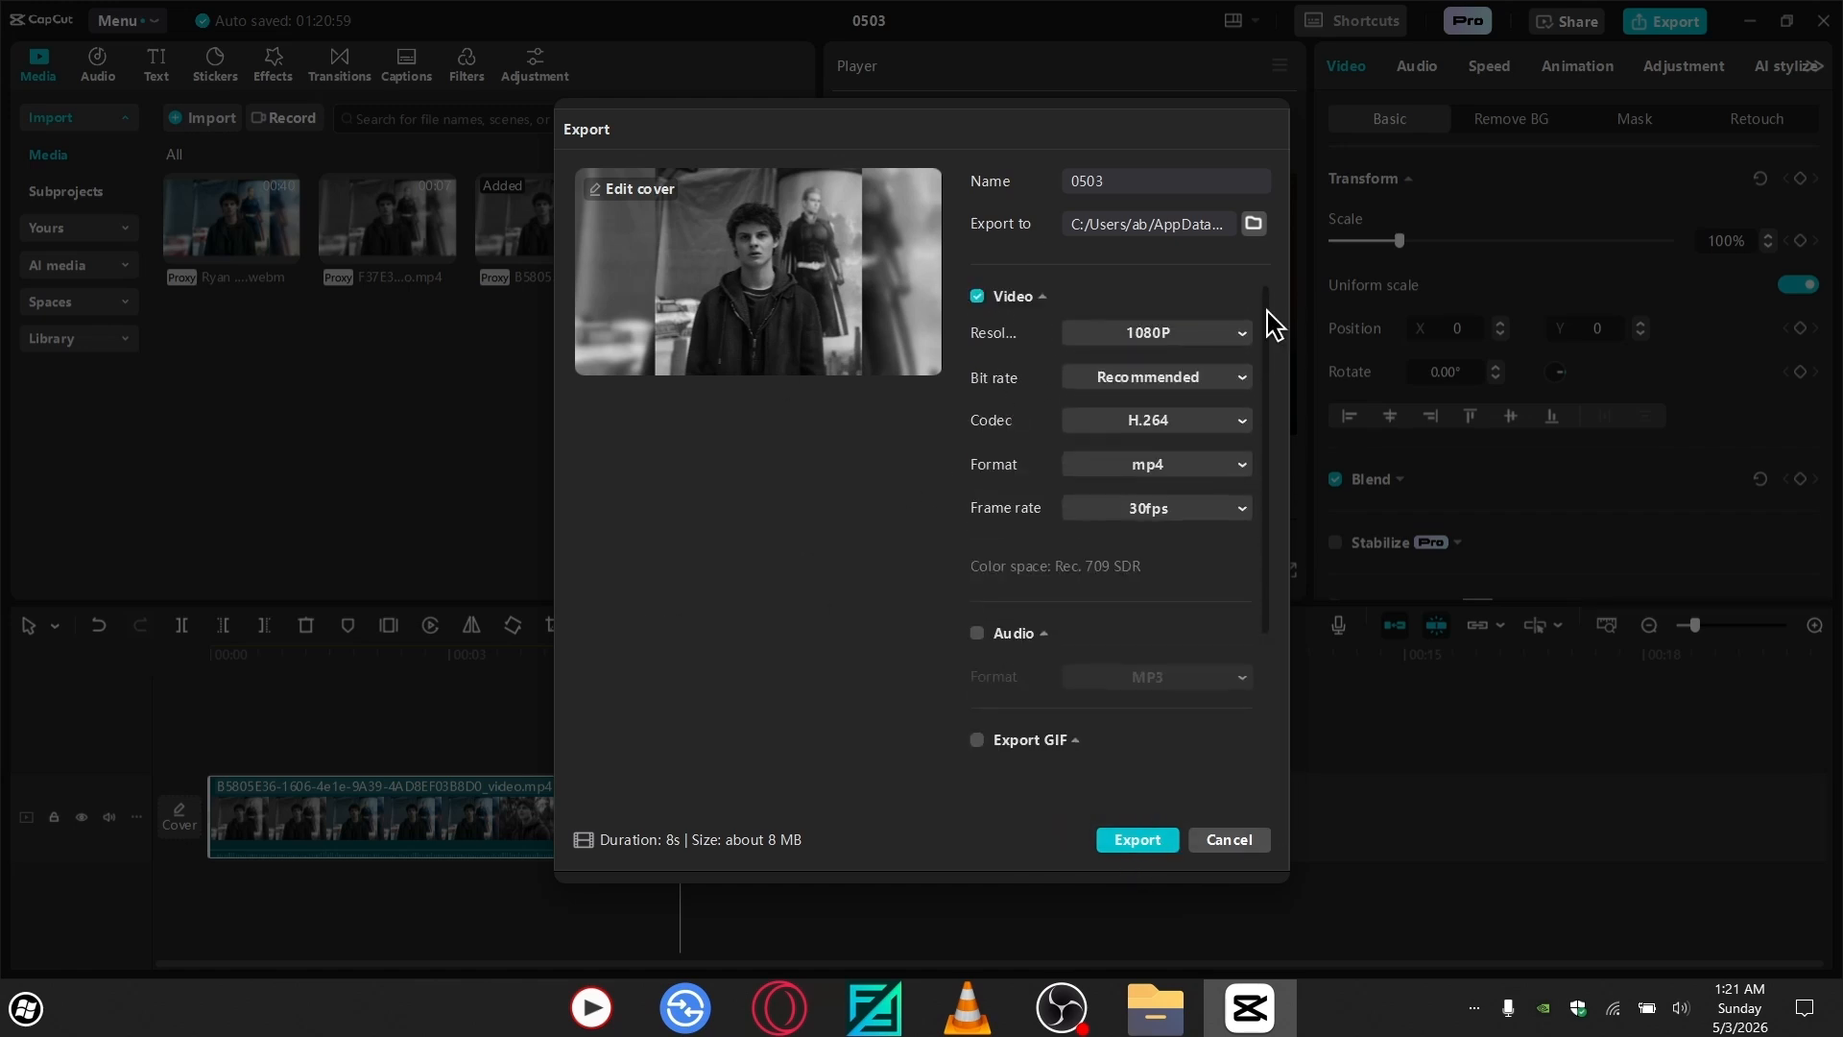
pyautogui.click(1226, 846)
# - Extract the audio of the rendered video onto its own track
pyautogui.click(268, 693)
pyautogui.click(321, 811)
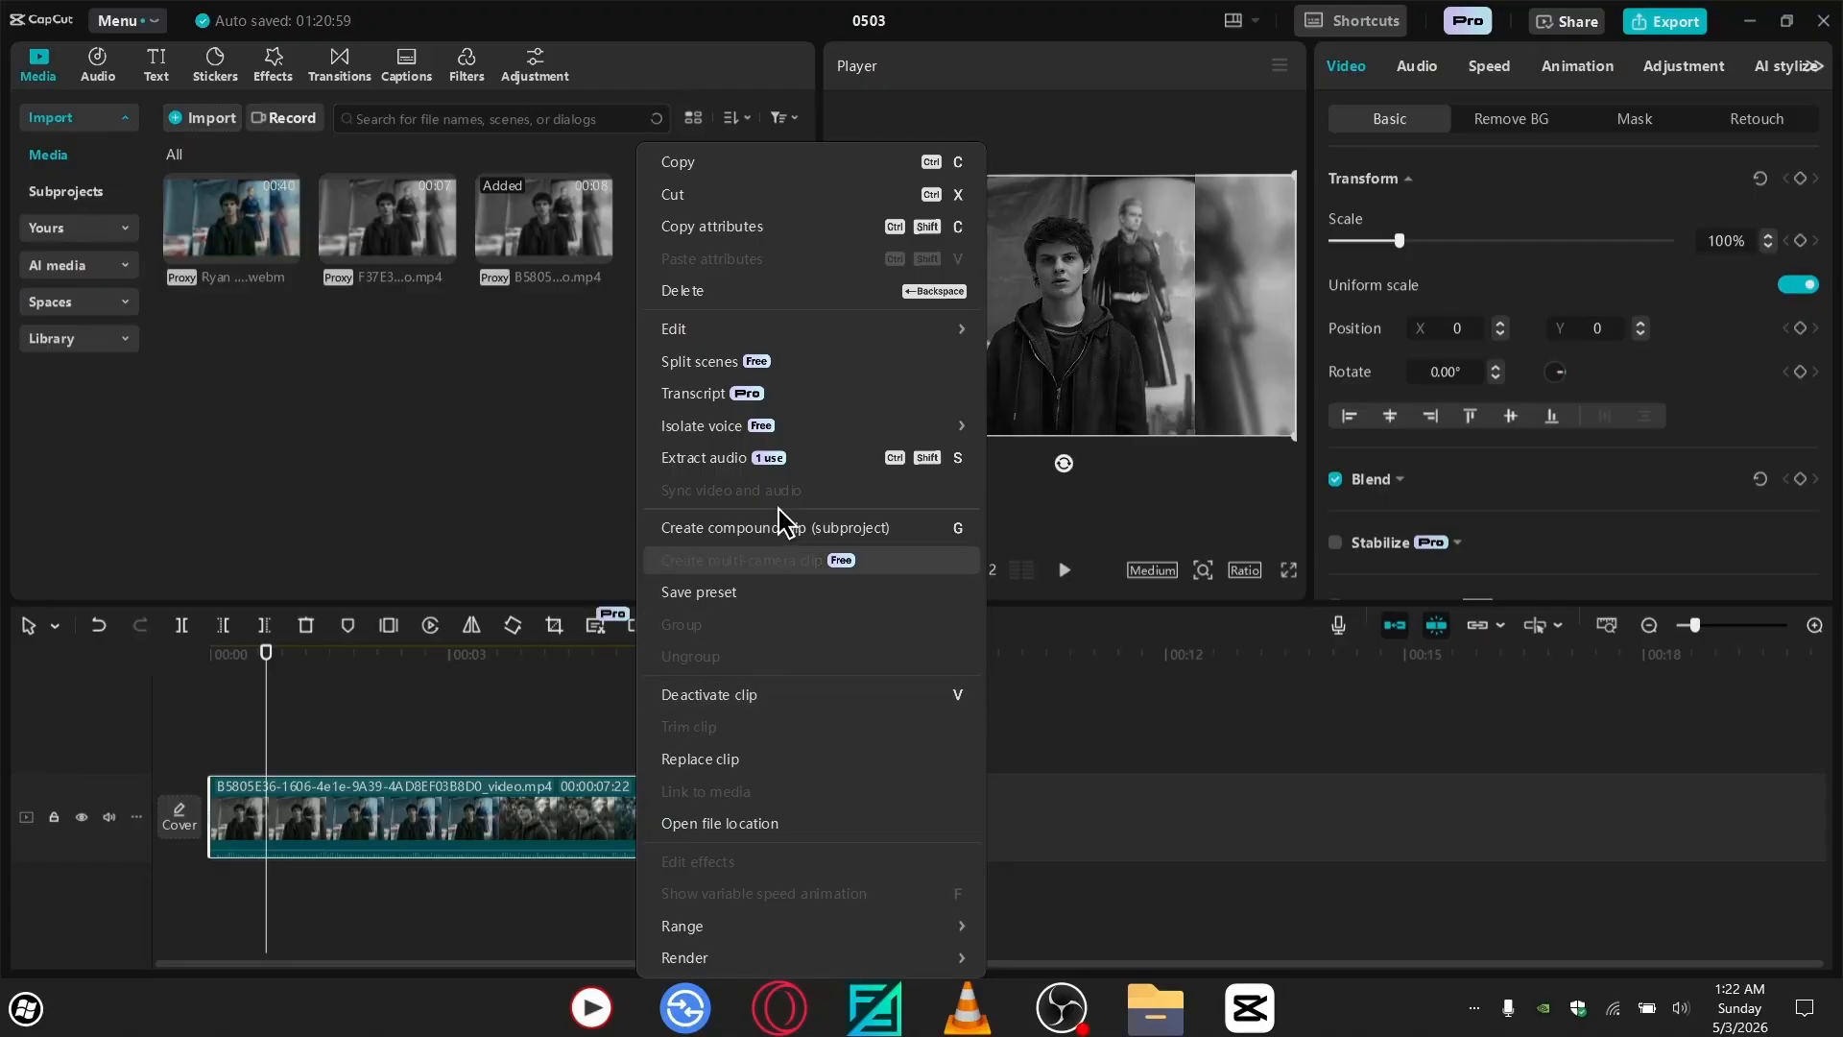
pyautogui.moveTo(693, 437)
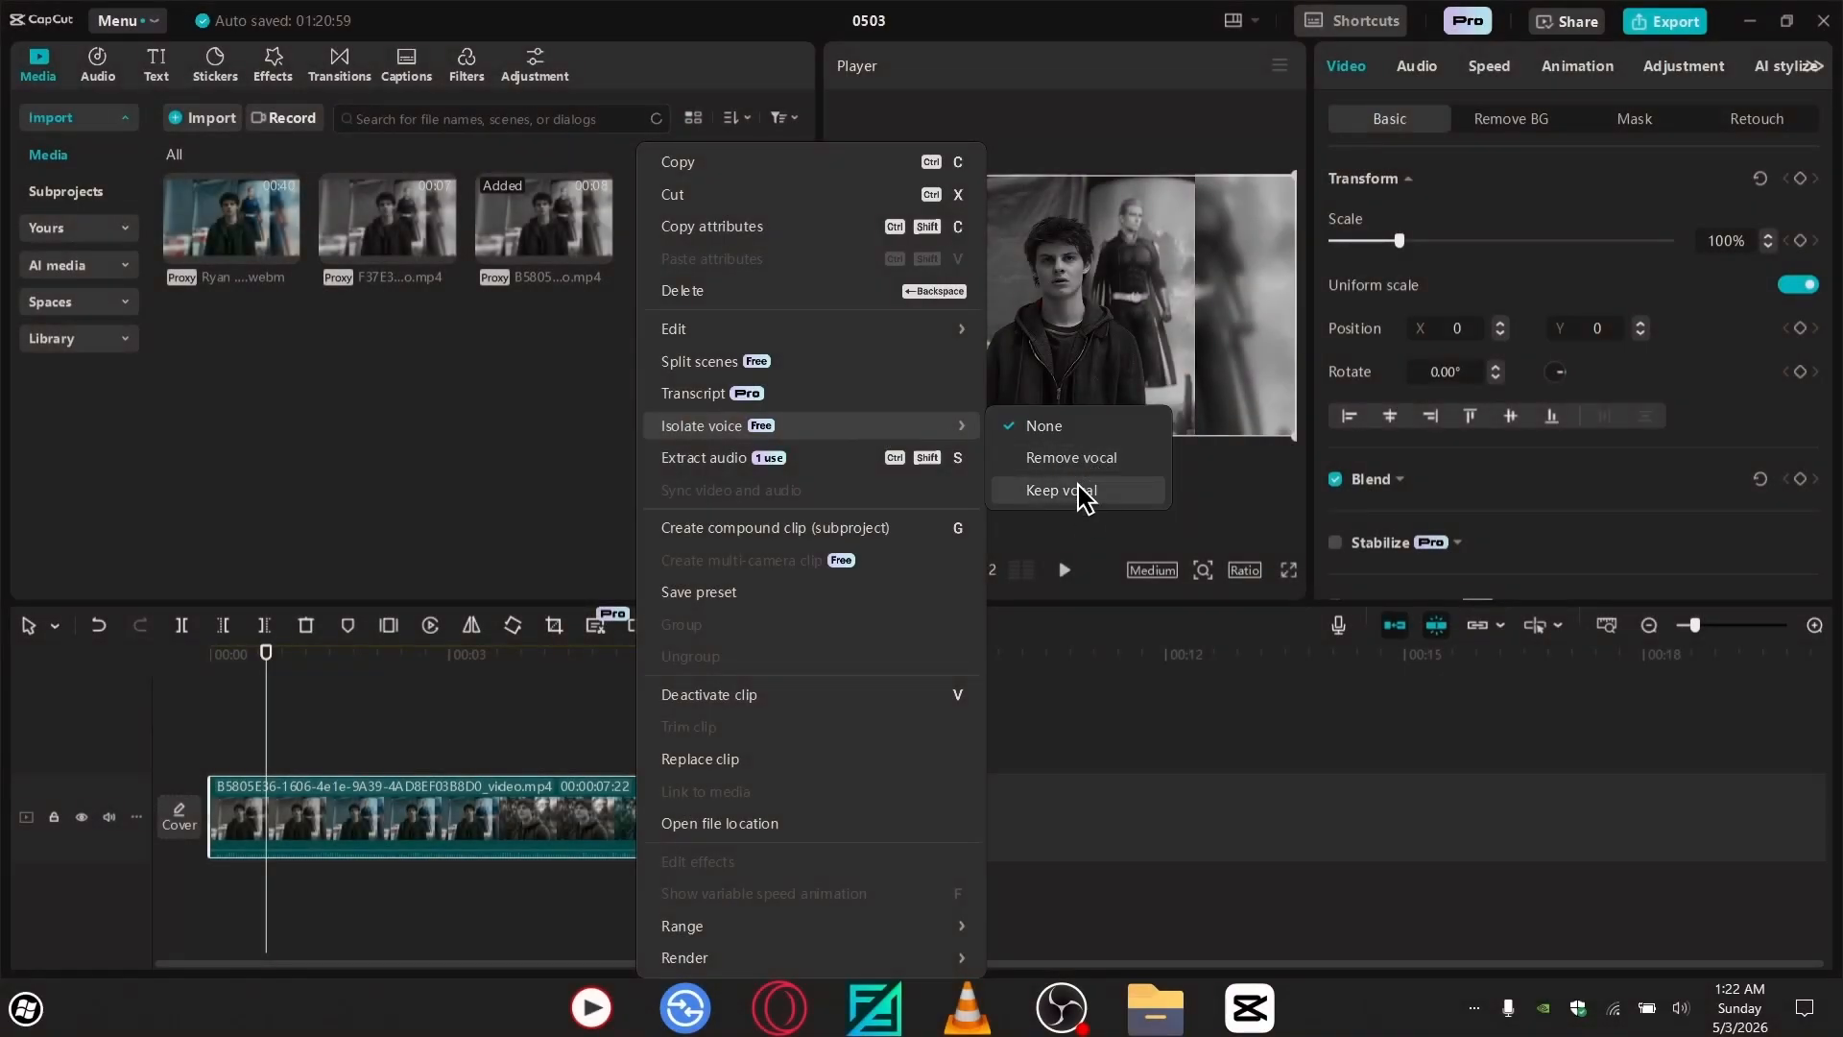
pyautogui.click(1079, 490)
pyautogui.click(771, 460)
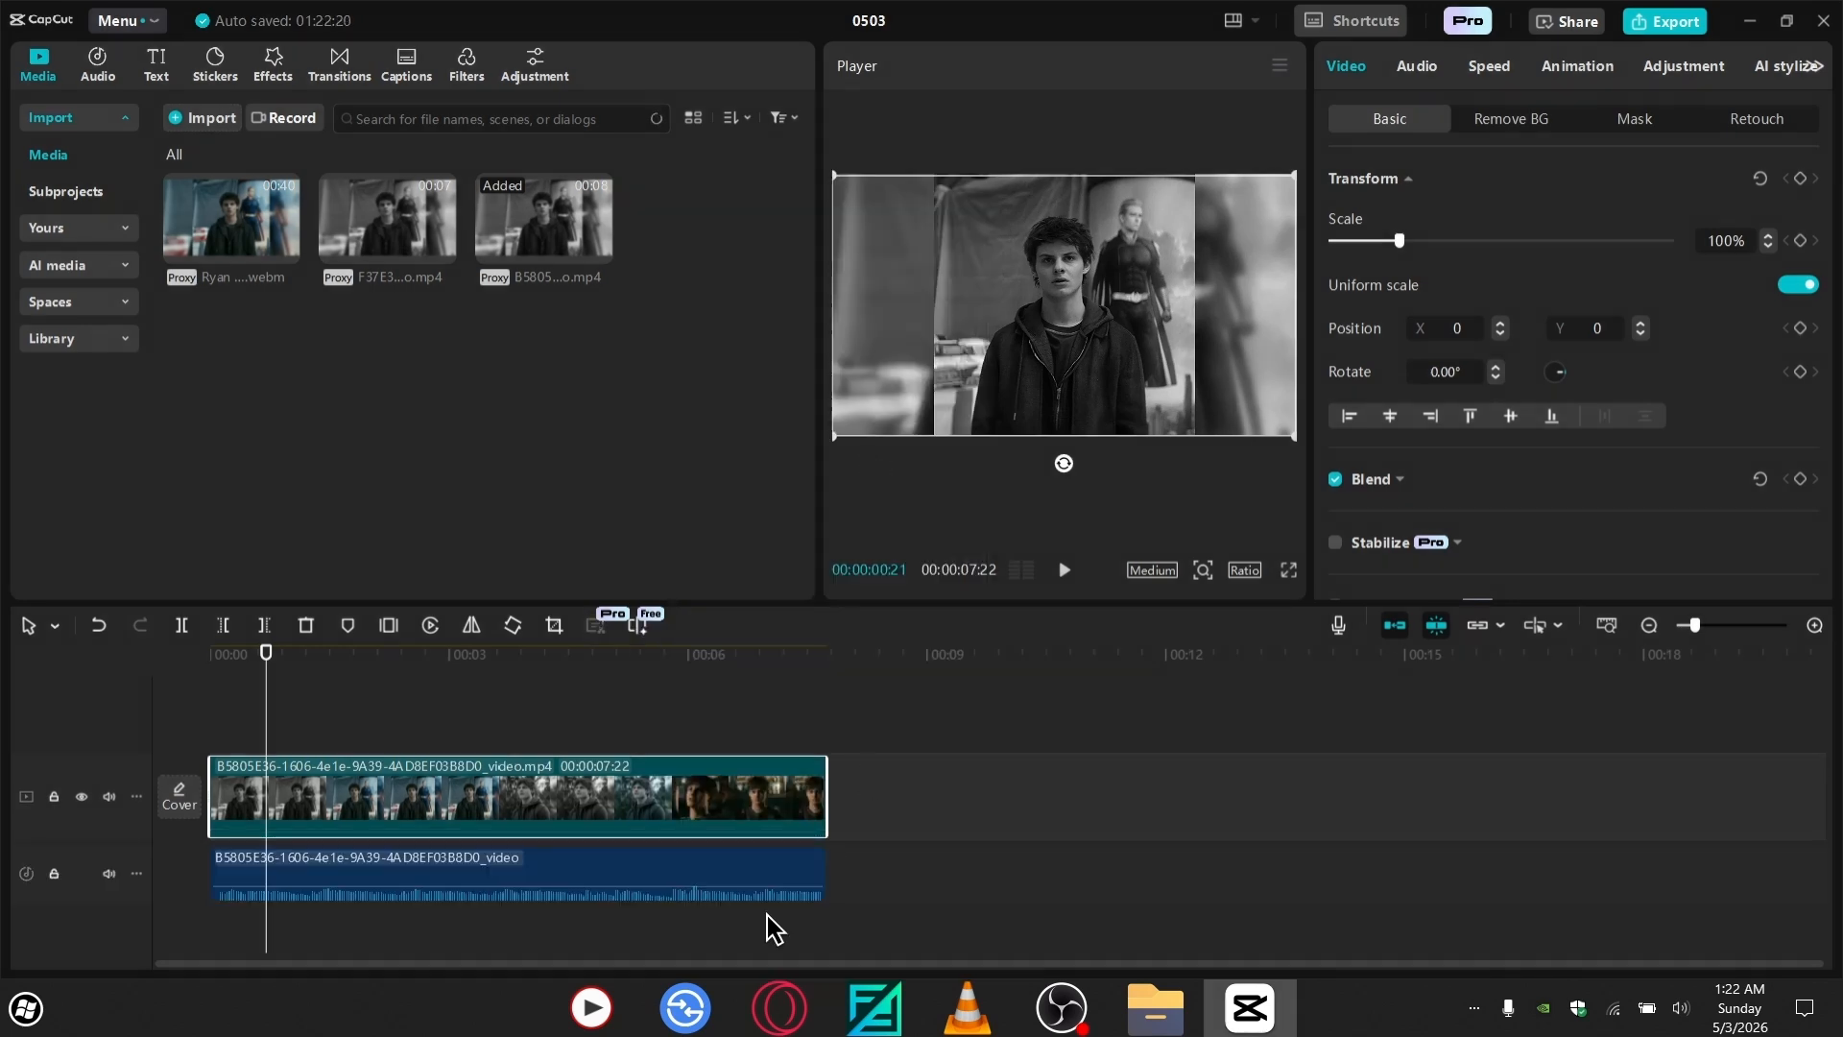
pyautogui.click(534, 939)
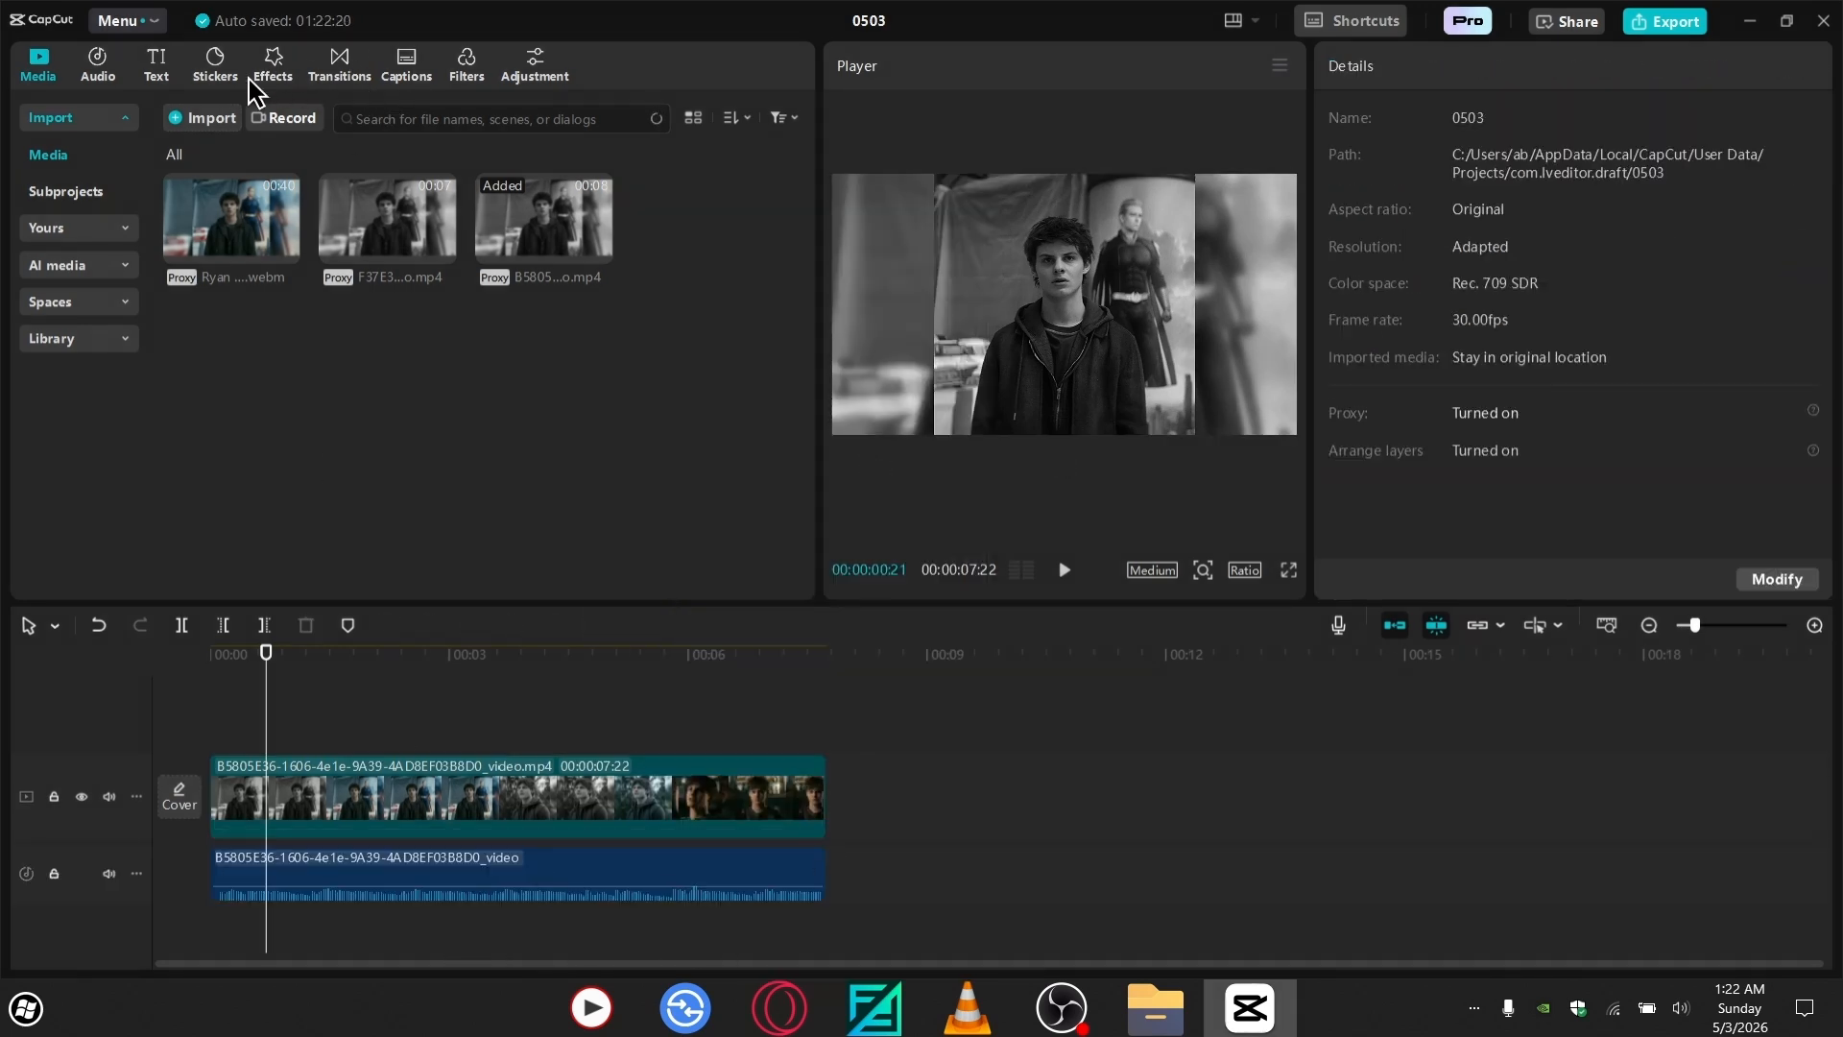
# - Search the audio library for camera shutter, place Camera shutter sound (analog)(808890) below the extracted audio at about 00:06, and play it back
pyautogui.click(106, 82)
pyautogui.click(341, 118)
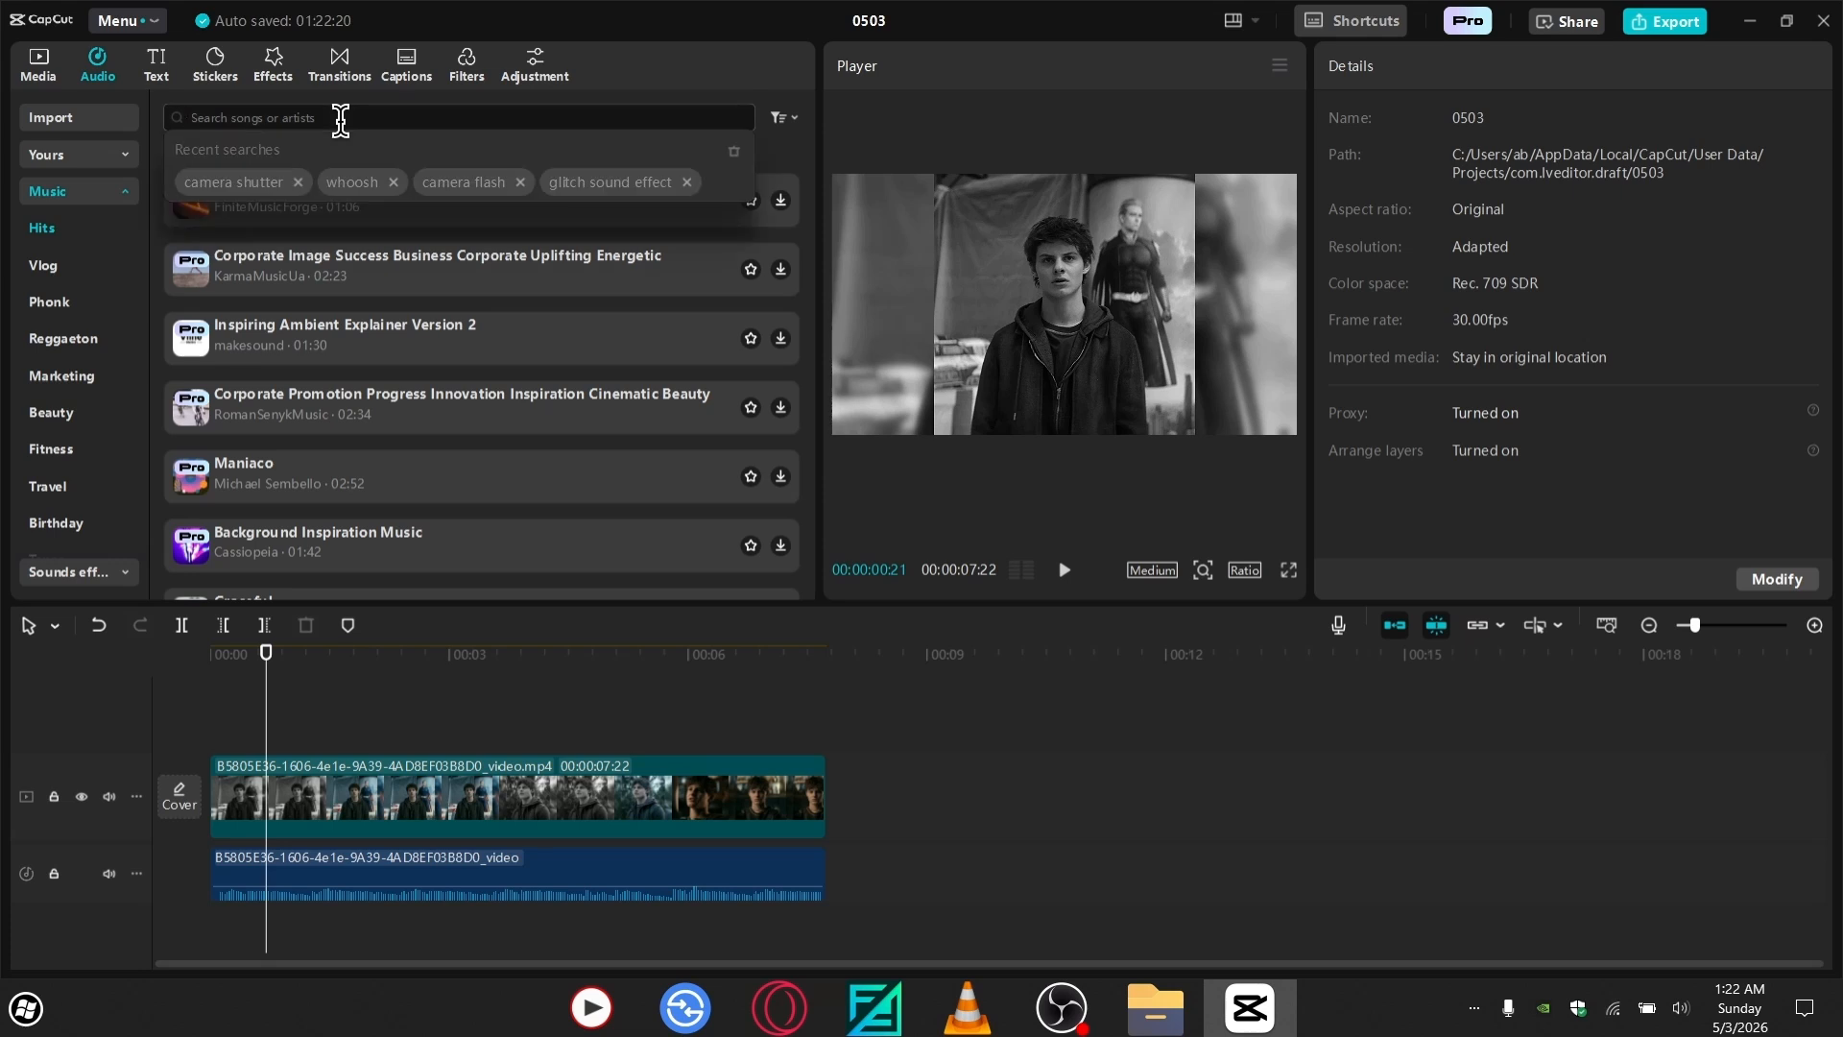
pyautogui.click(252, 181)
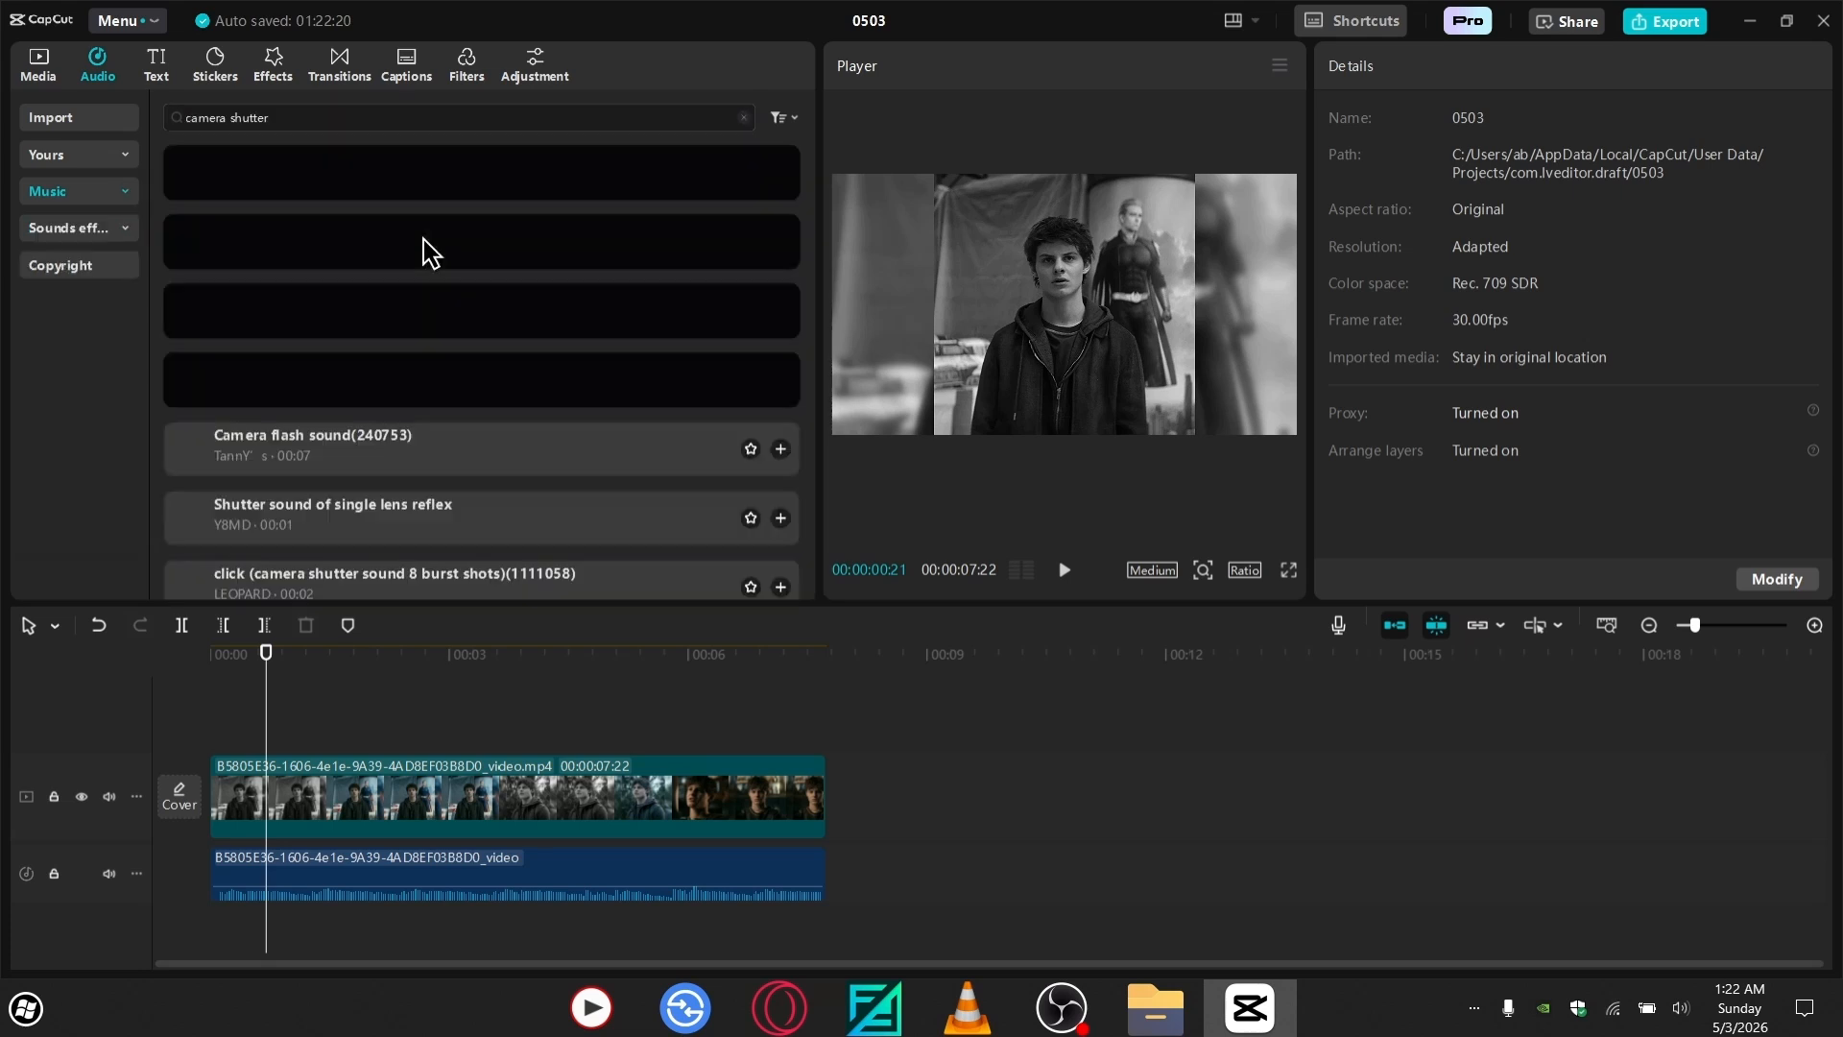
pyautogui.moveTo(413, 245); pyautogui.dragTo(717, 902)
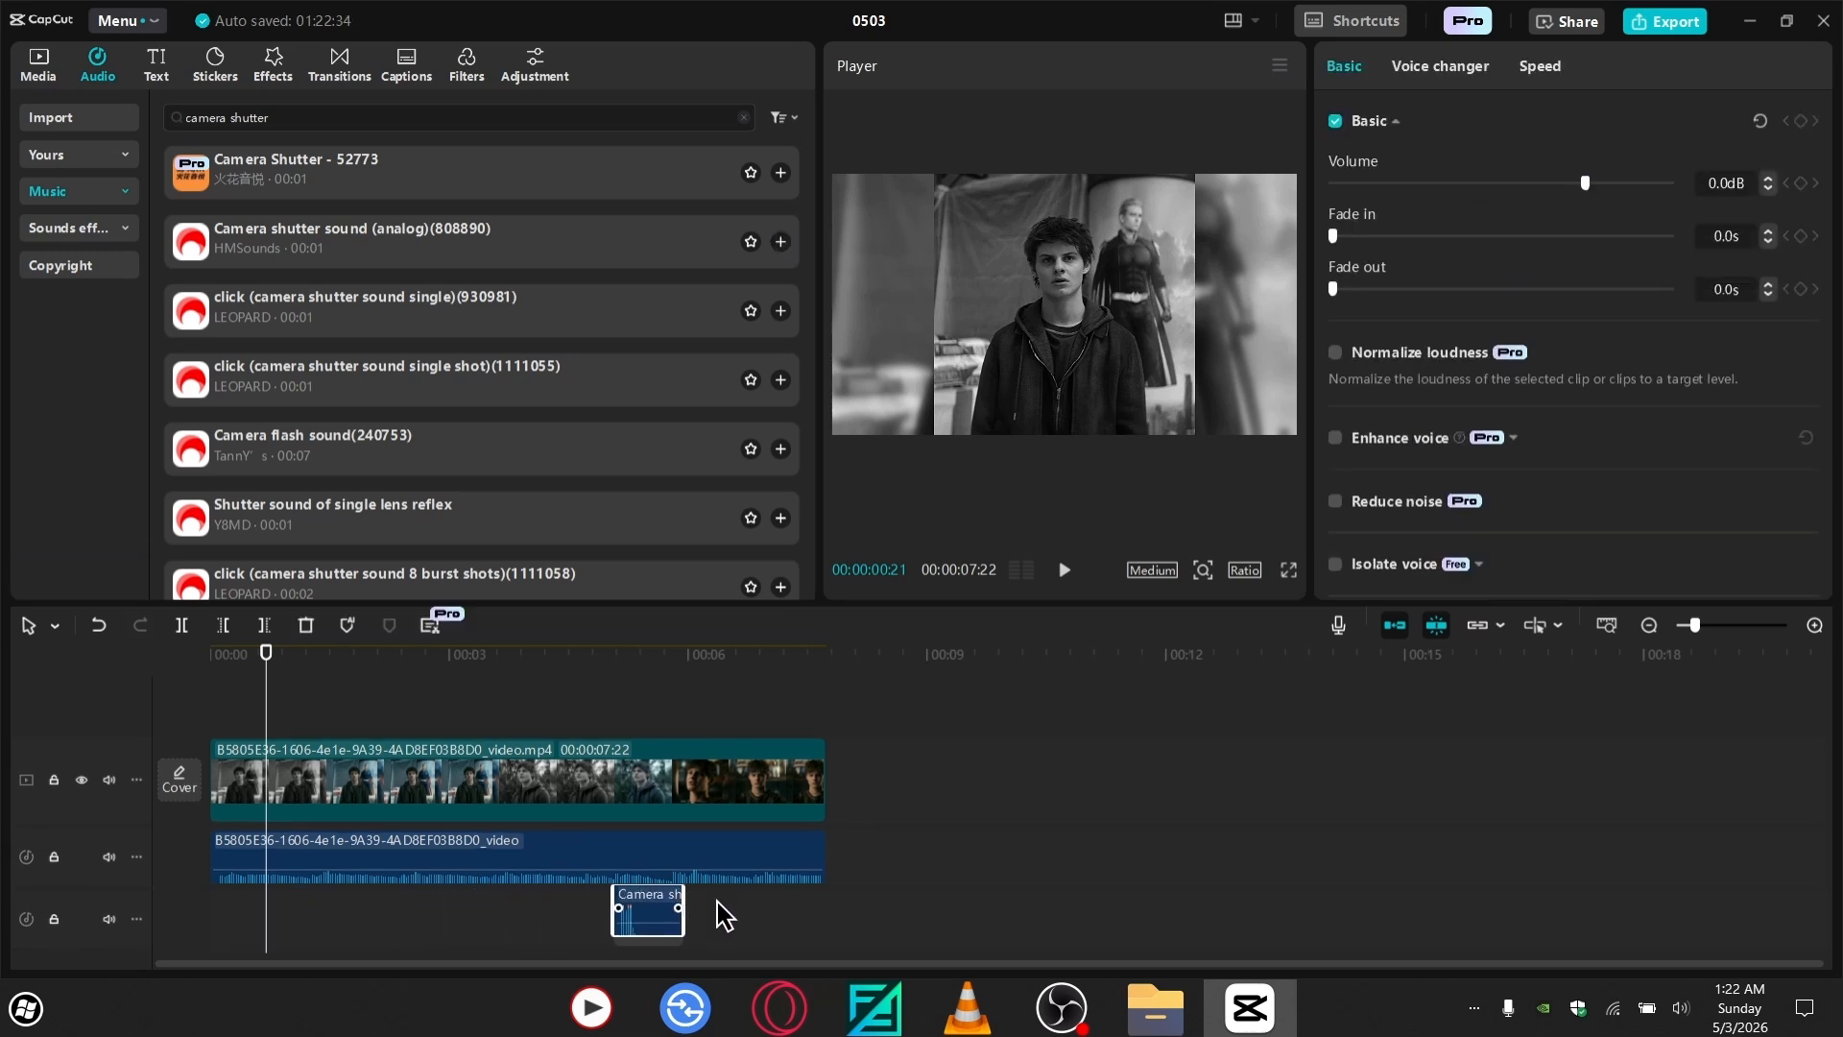
pyautogui.moveTo(582, 666); pyautogui.dragTo(672, 725)
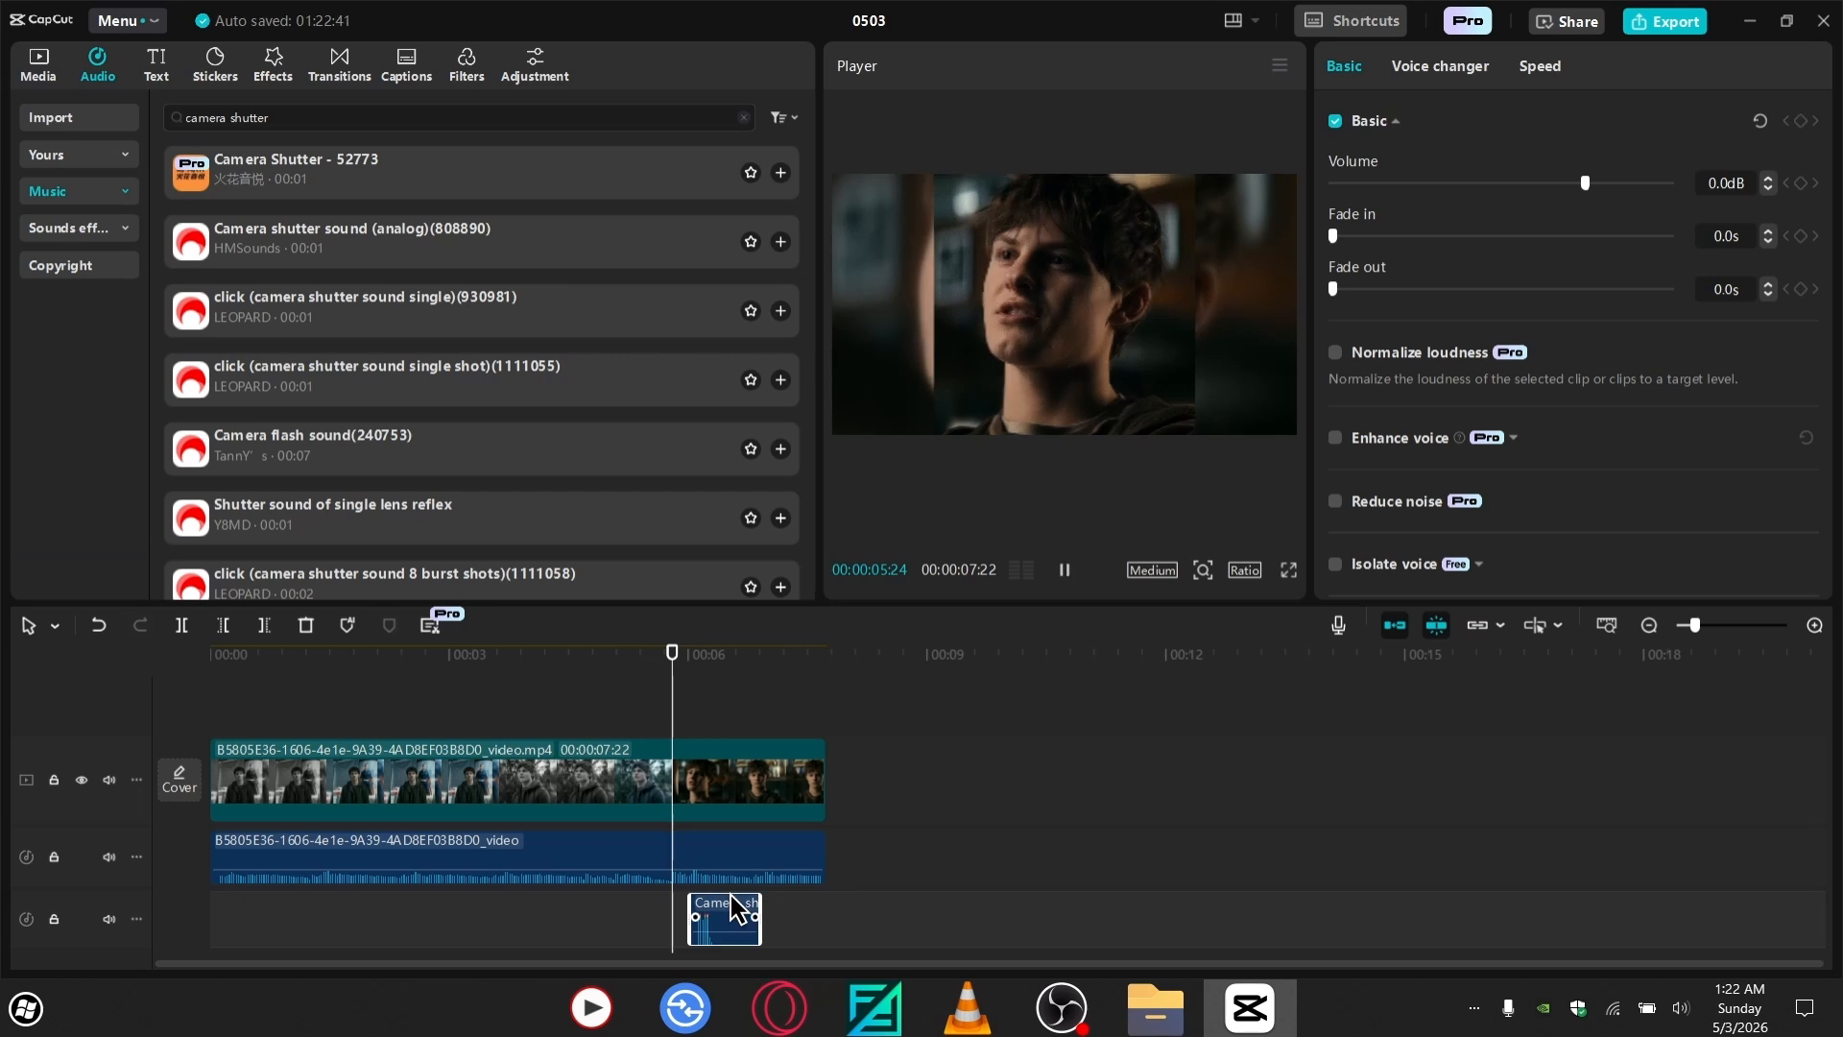
pyautogui.press('space')
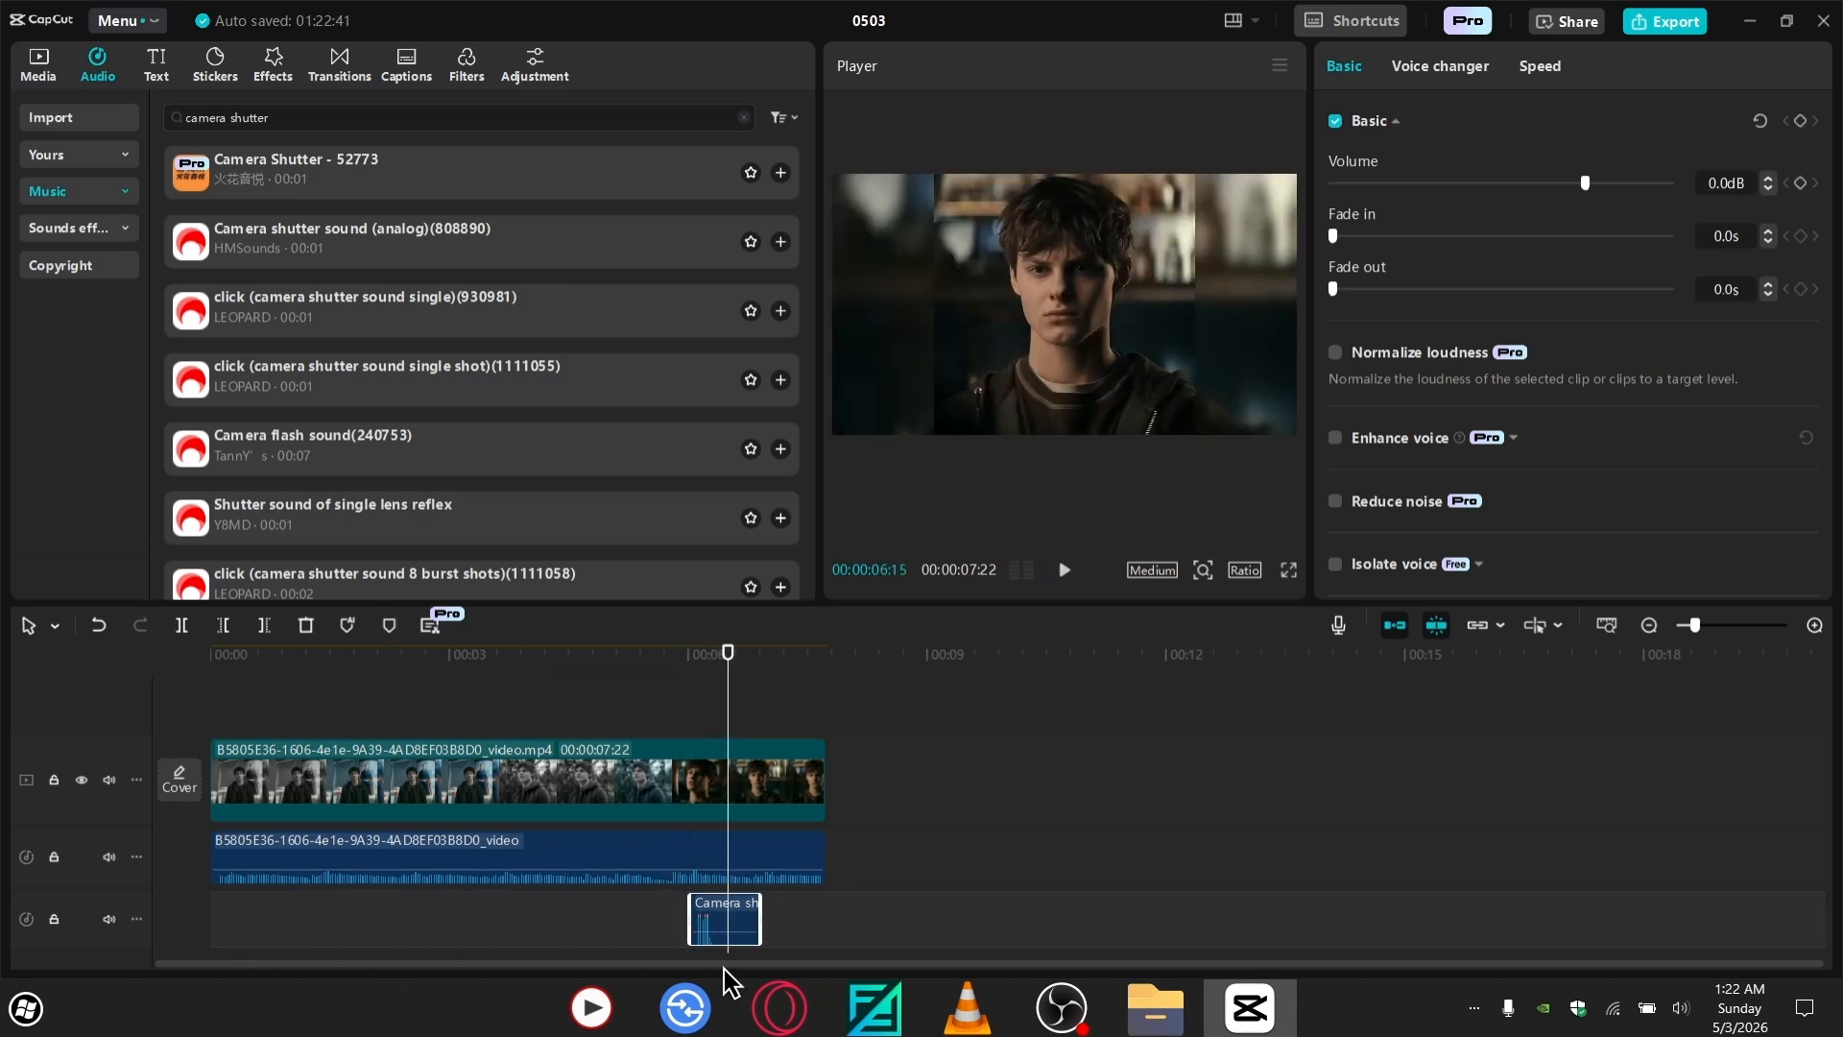
# - Combine the extracted audio and the camera shutter sound into one compound clip and check its available clip options
pyautogui.moveTo(486, 903); pyautogui.dragTo(853, 785)
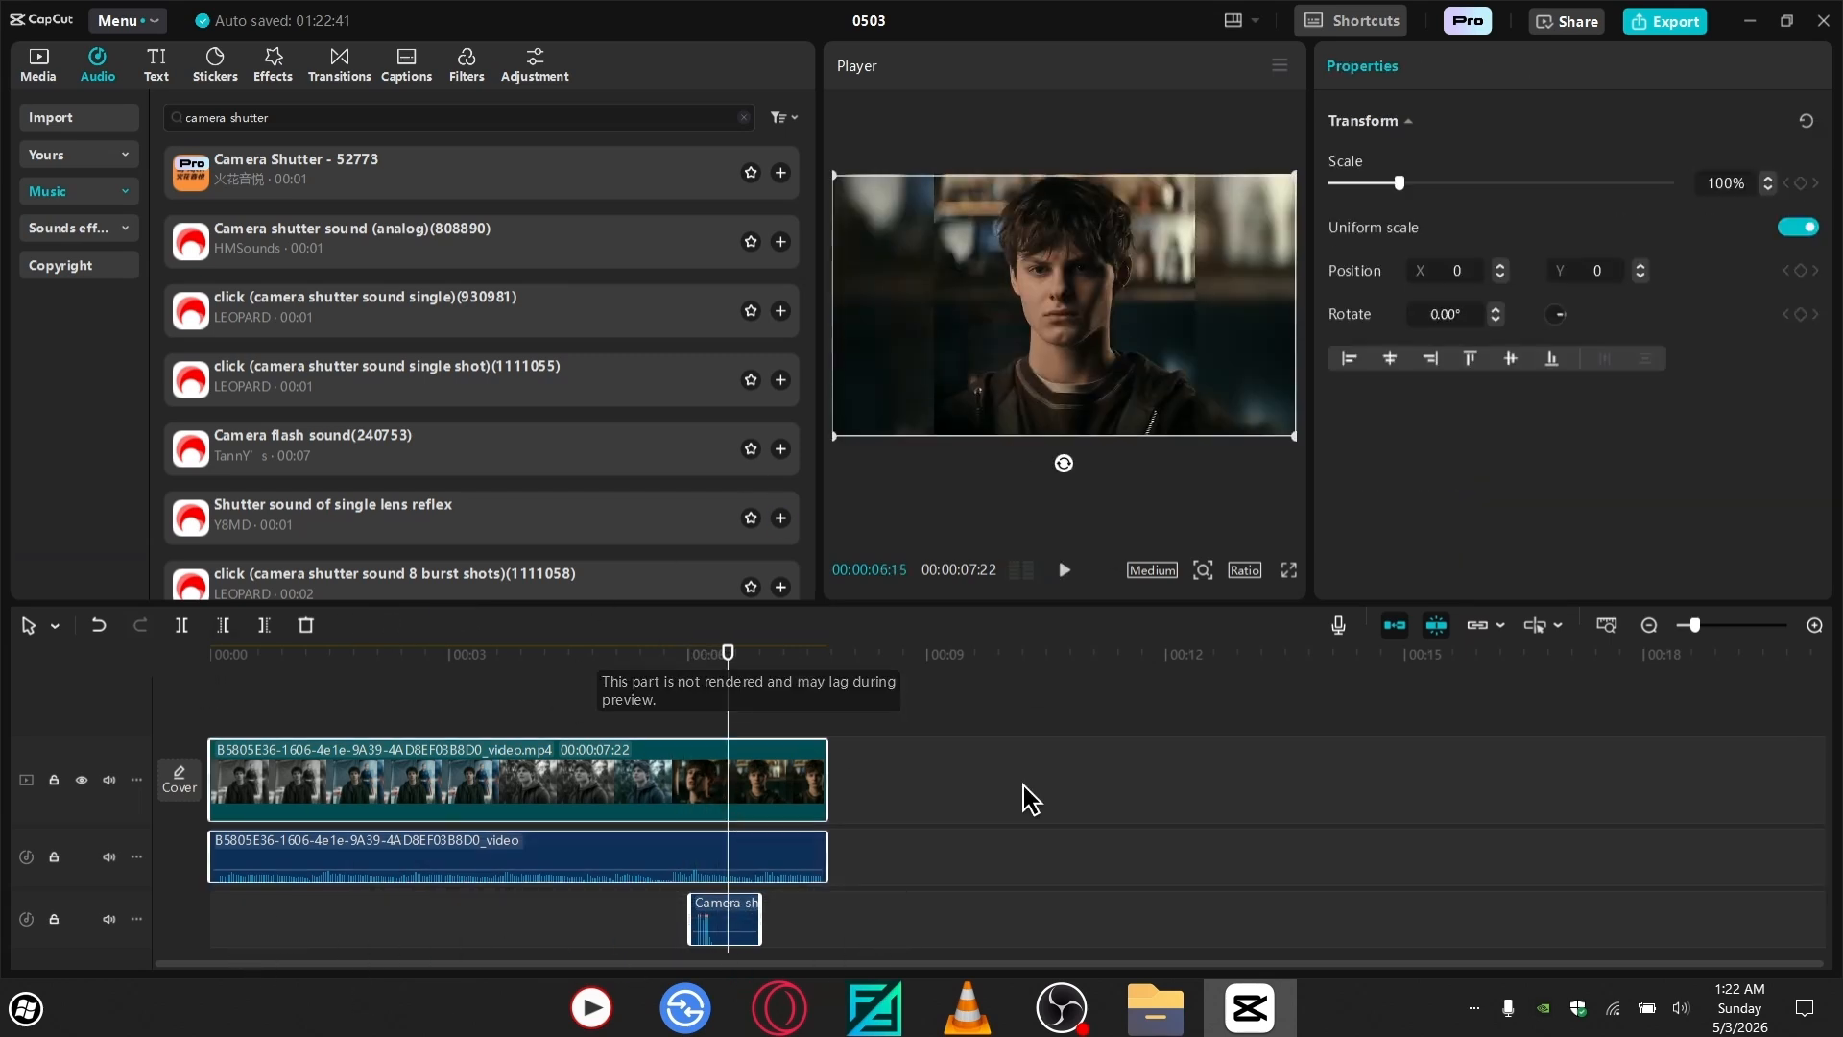
pyautogui.click(897, 872)
pyautogui.click(574, 881)
pyautogui.moveTo(574, 881); pyautogui.dragTo(244, 902)
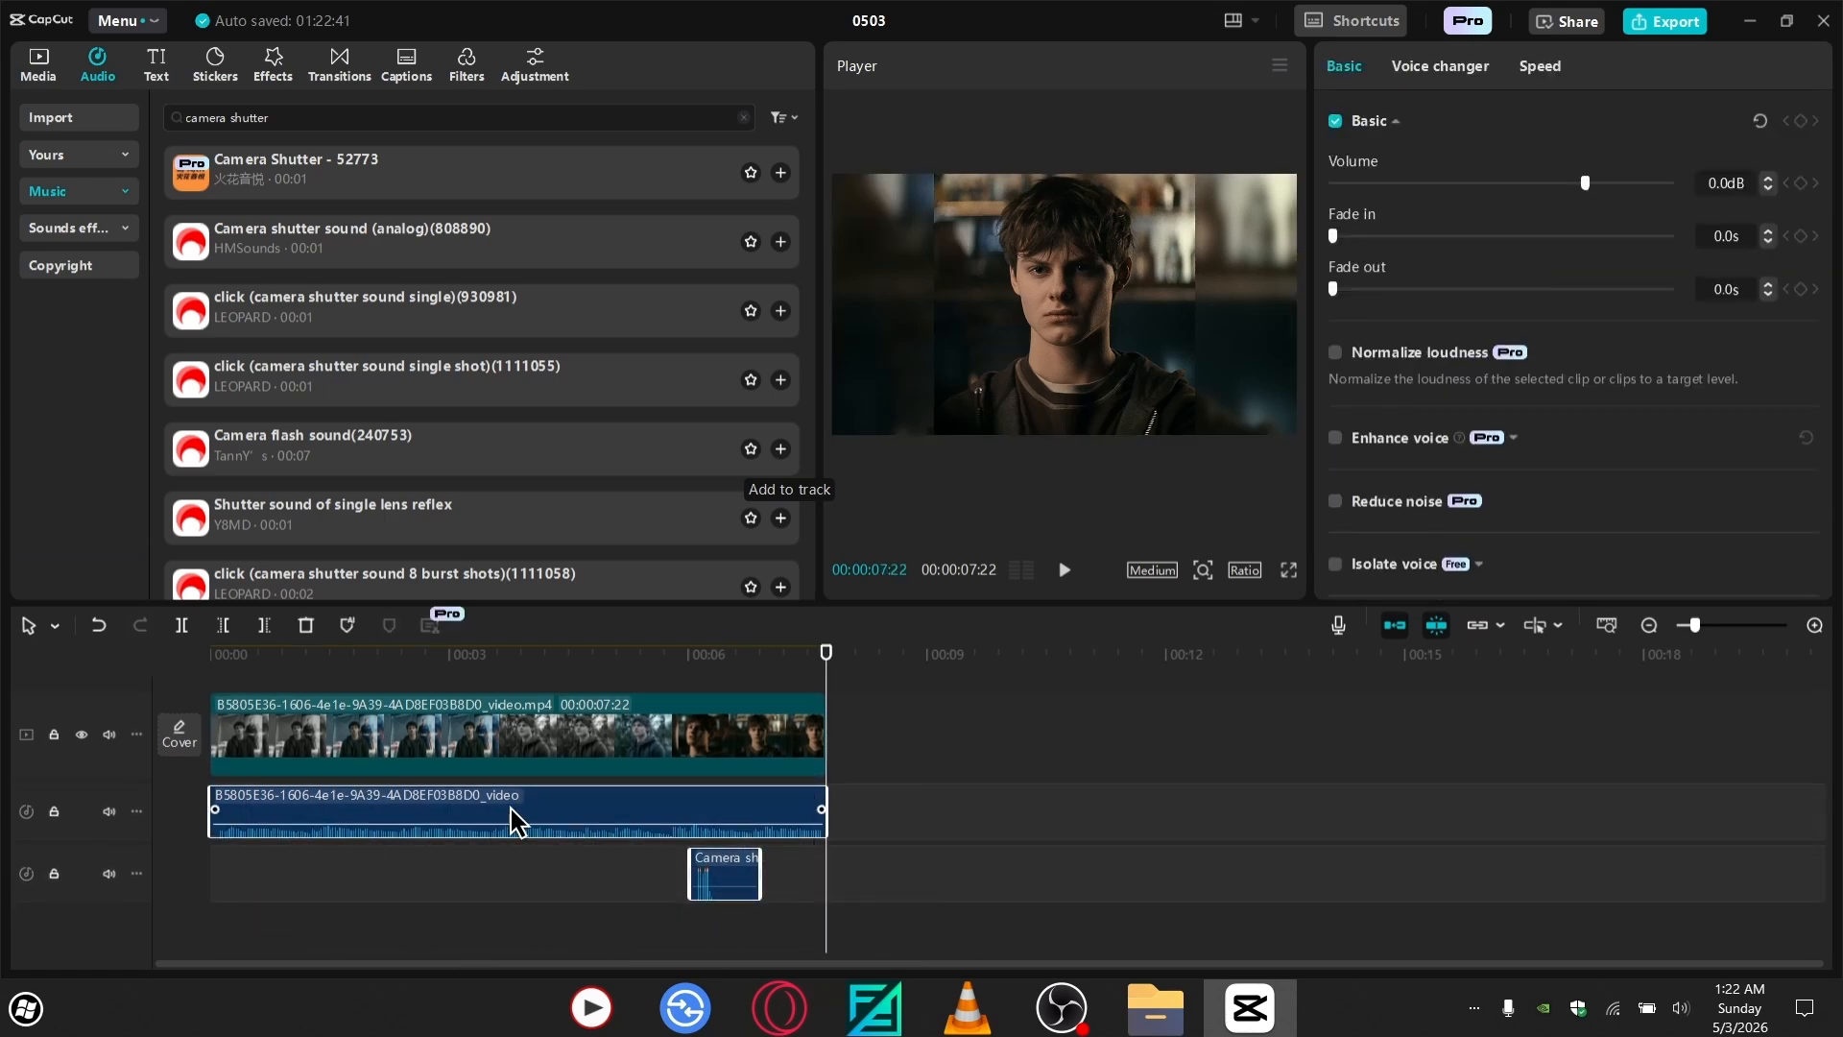
pyautogui.rightClick(529, 814)
pyautogui.click(648, 701)
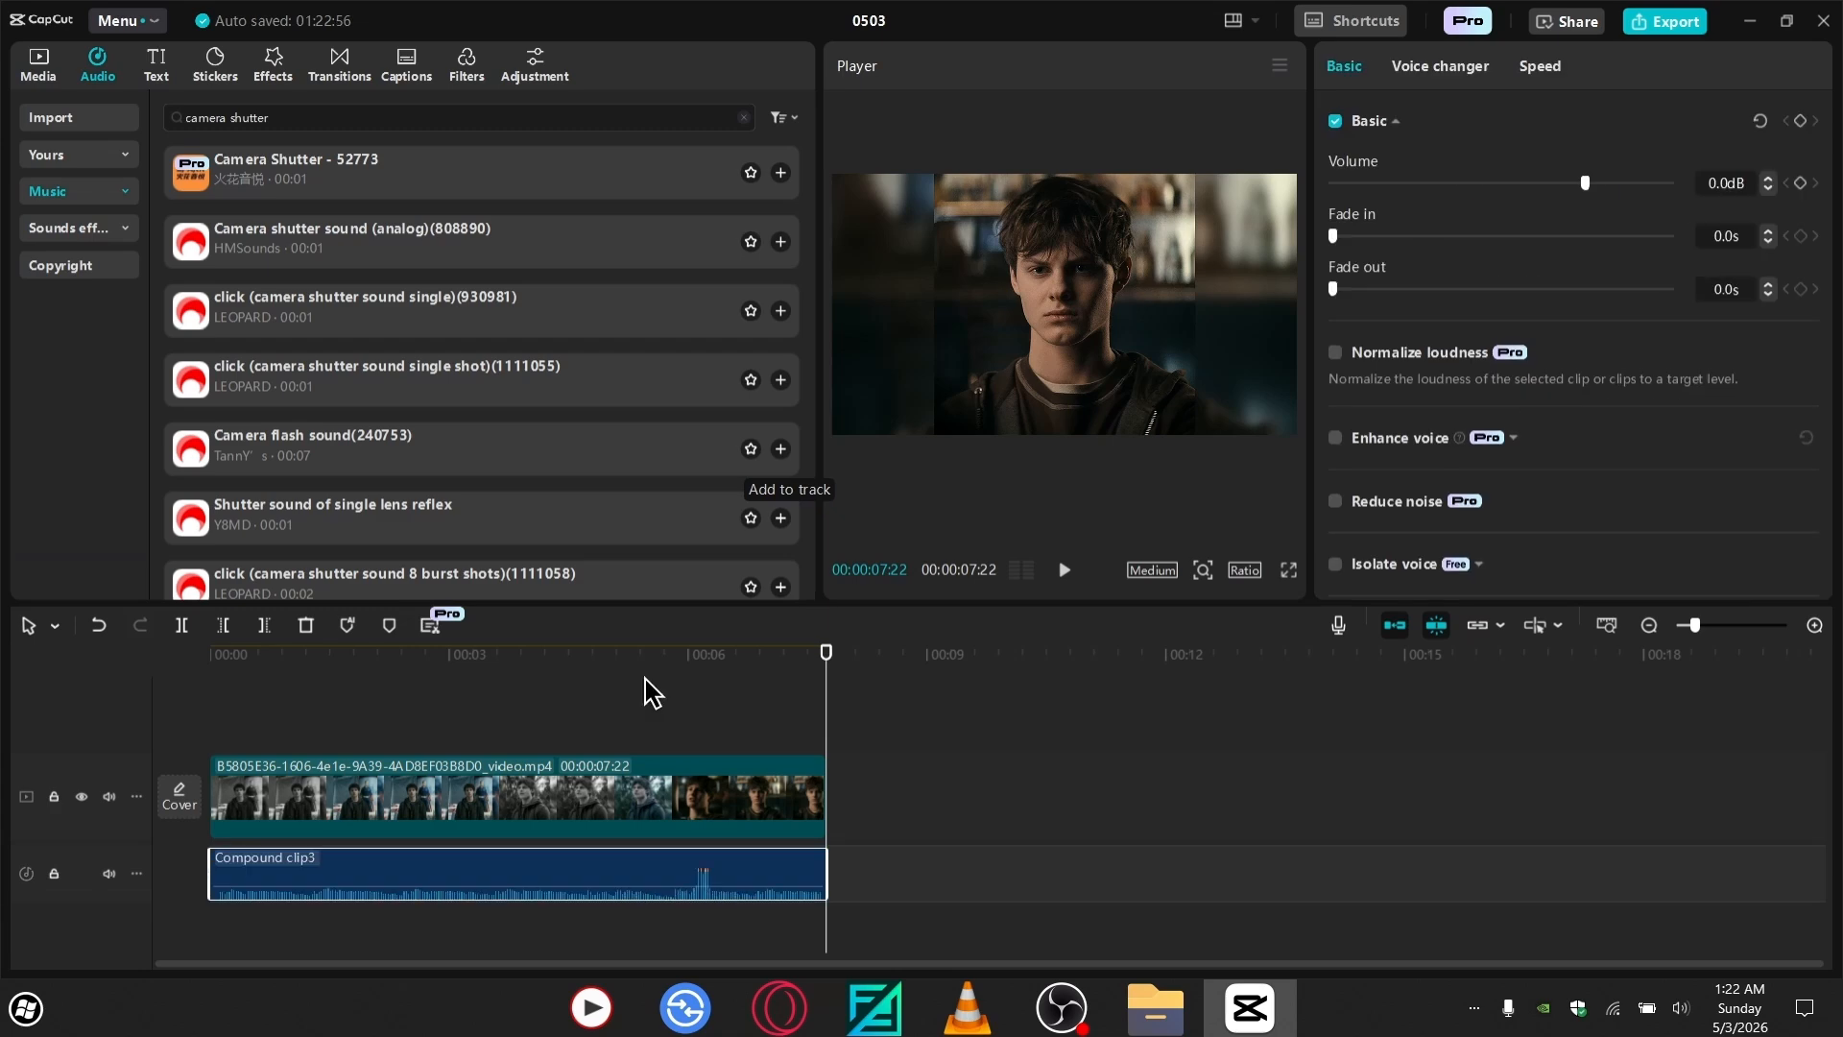
pyautogui.rightClick(538, 871)
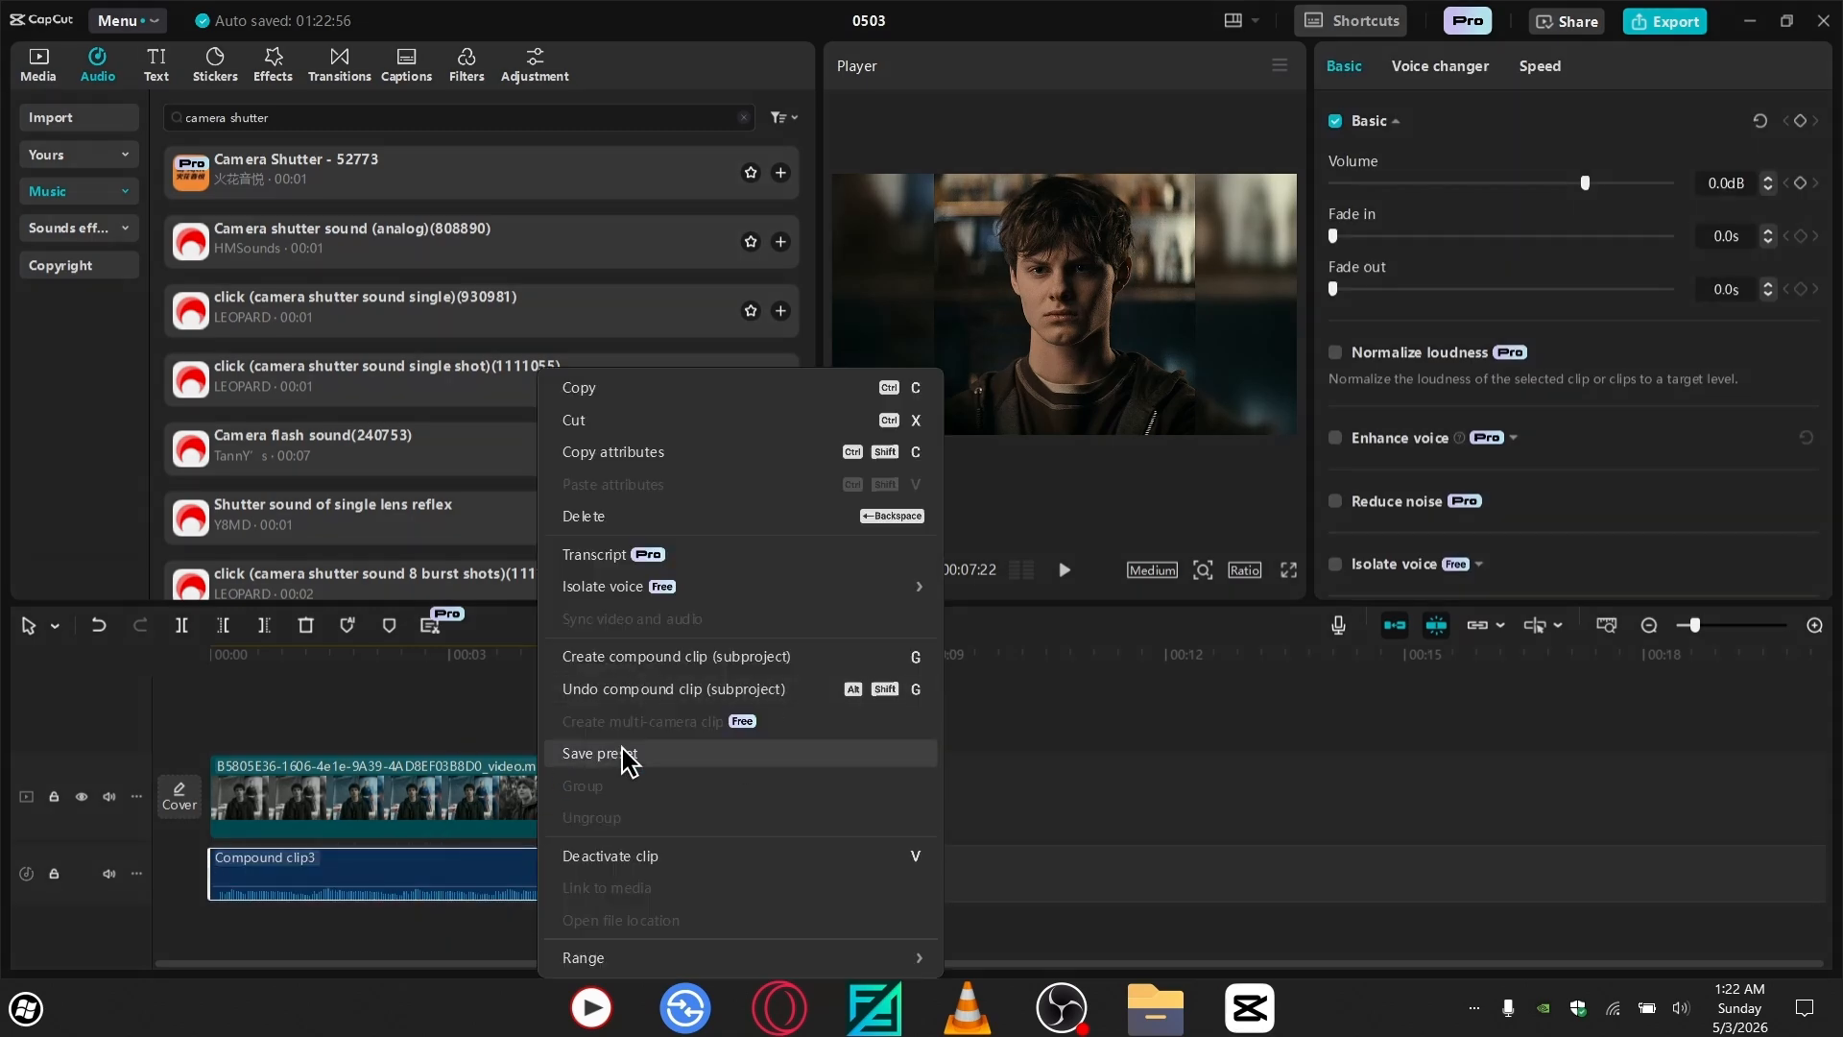
pyautogui.click(384, 741)
# - Replace the audio compound clip with D5CF0BB0-A5AD-46ac-9F44-F82CF85DB49B_audio from the combination folder, aligned to the timeline start
pyautogui.click(1287, 888)
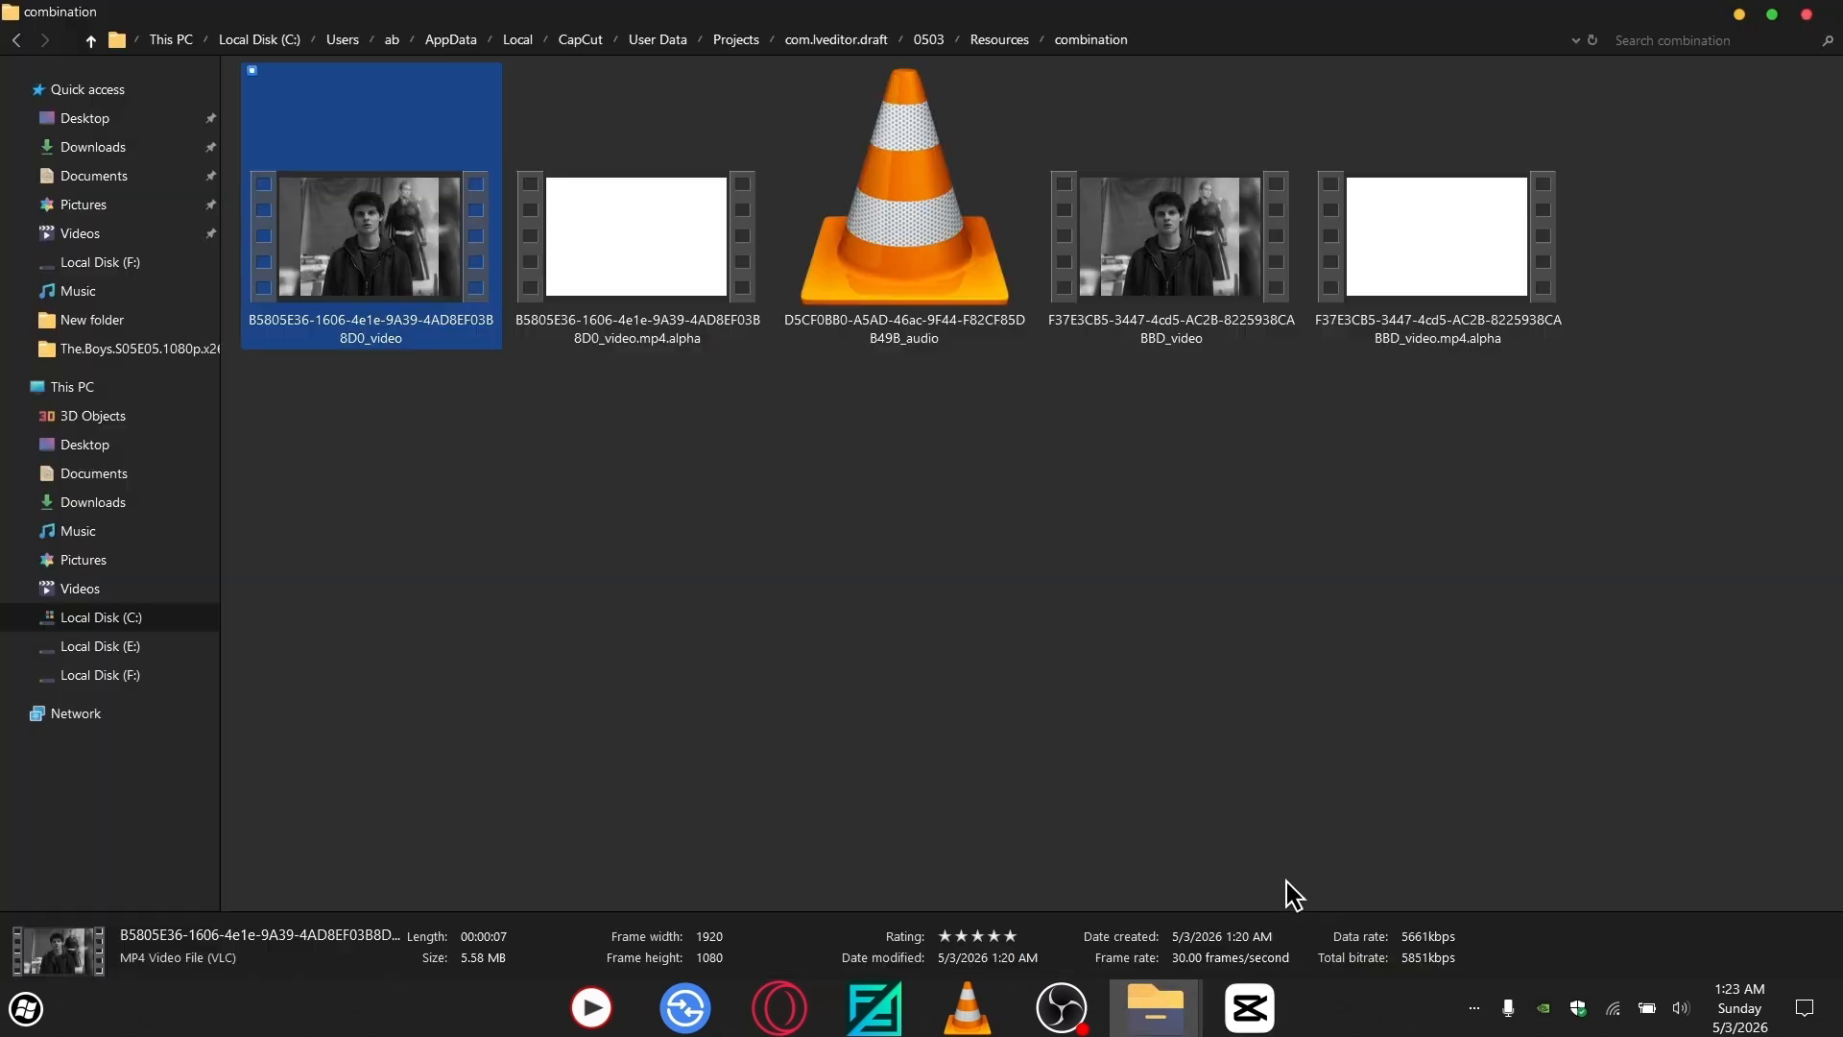
pyautogui.click(911, 180)
pyautogui.moveTo(766, 661); pyautogui.dragTo(234, 930)
pyautogui.click(960, 296)
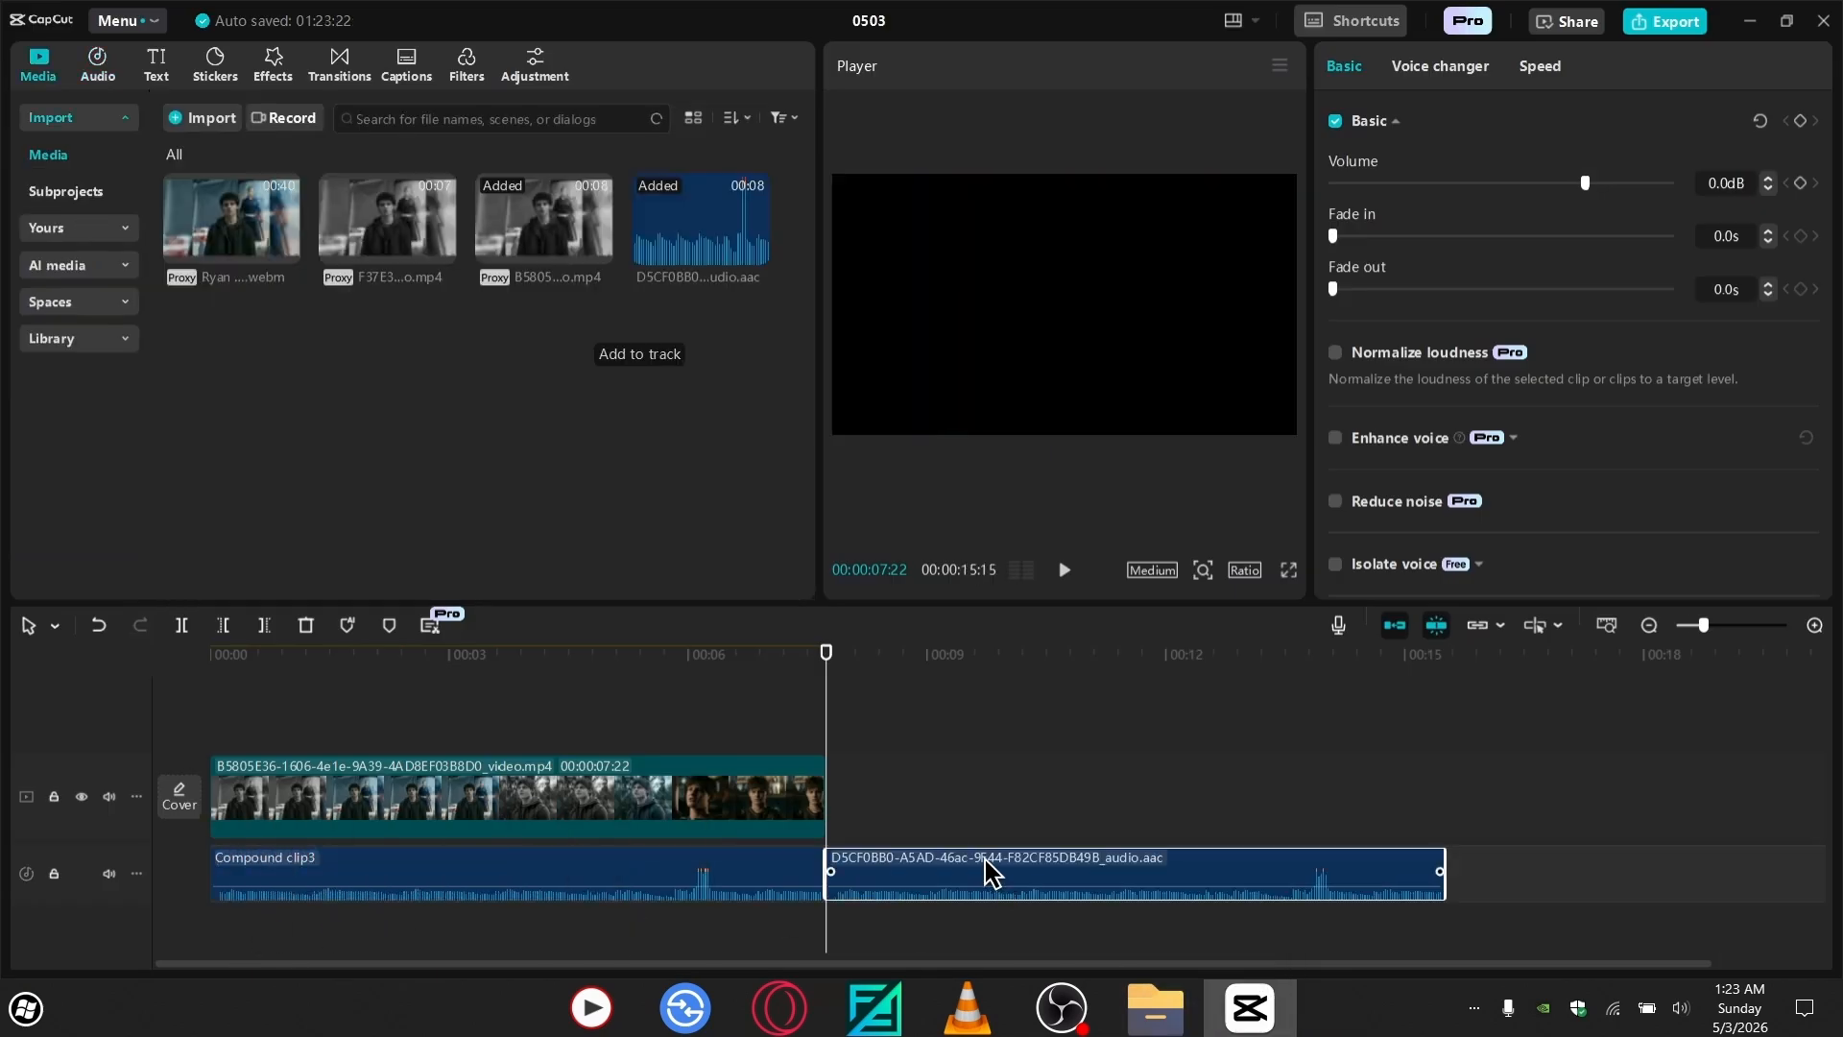
pyautogui.moveTo(992, 873); pyautogui.dragTo(288, 929)
pyautogui.click(735, 854)
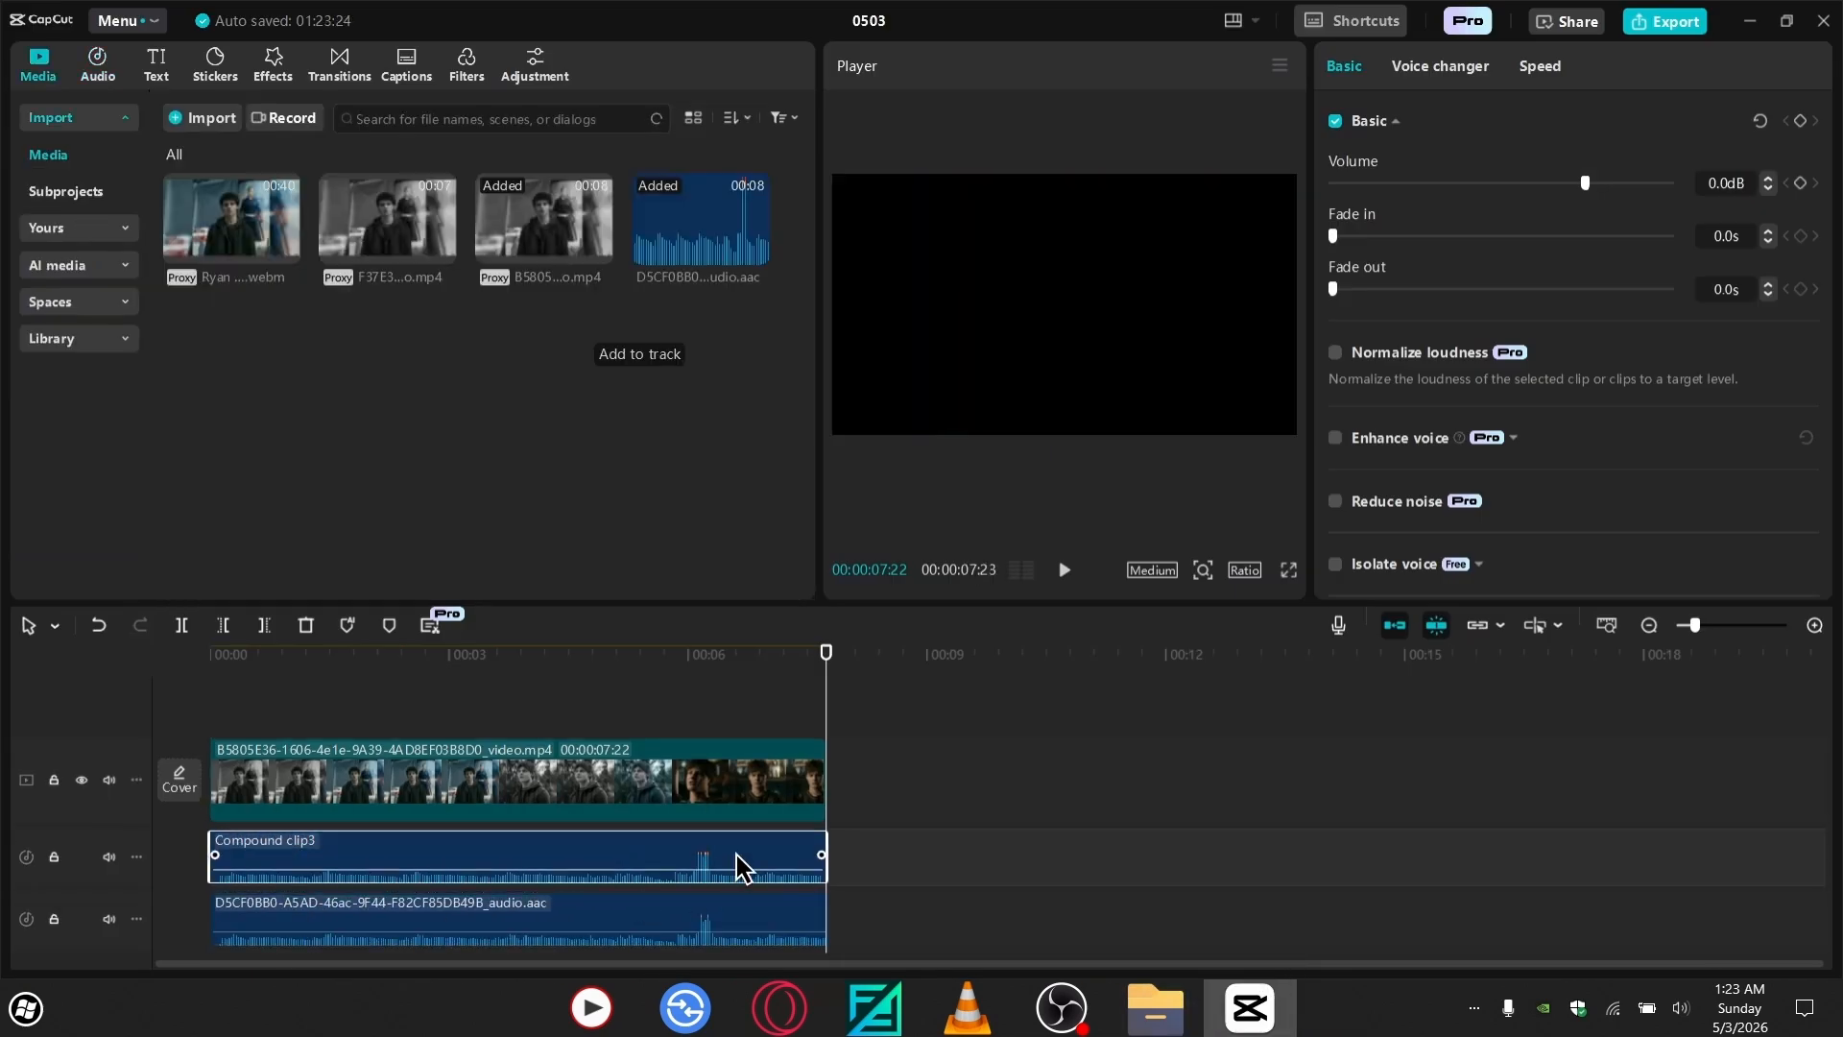
pyautogui.press('Delete')
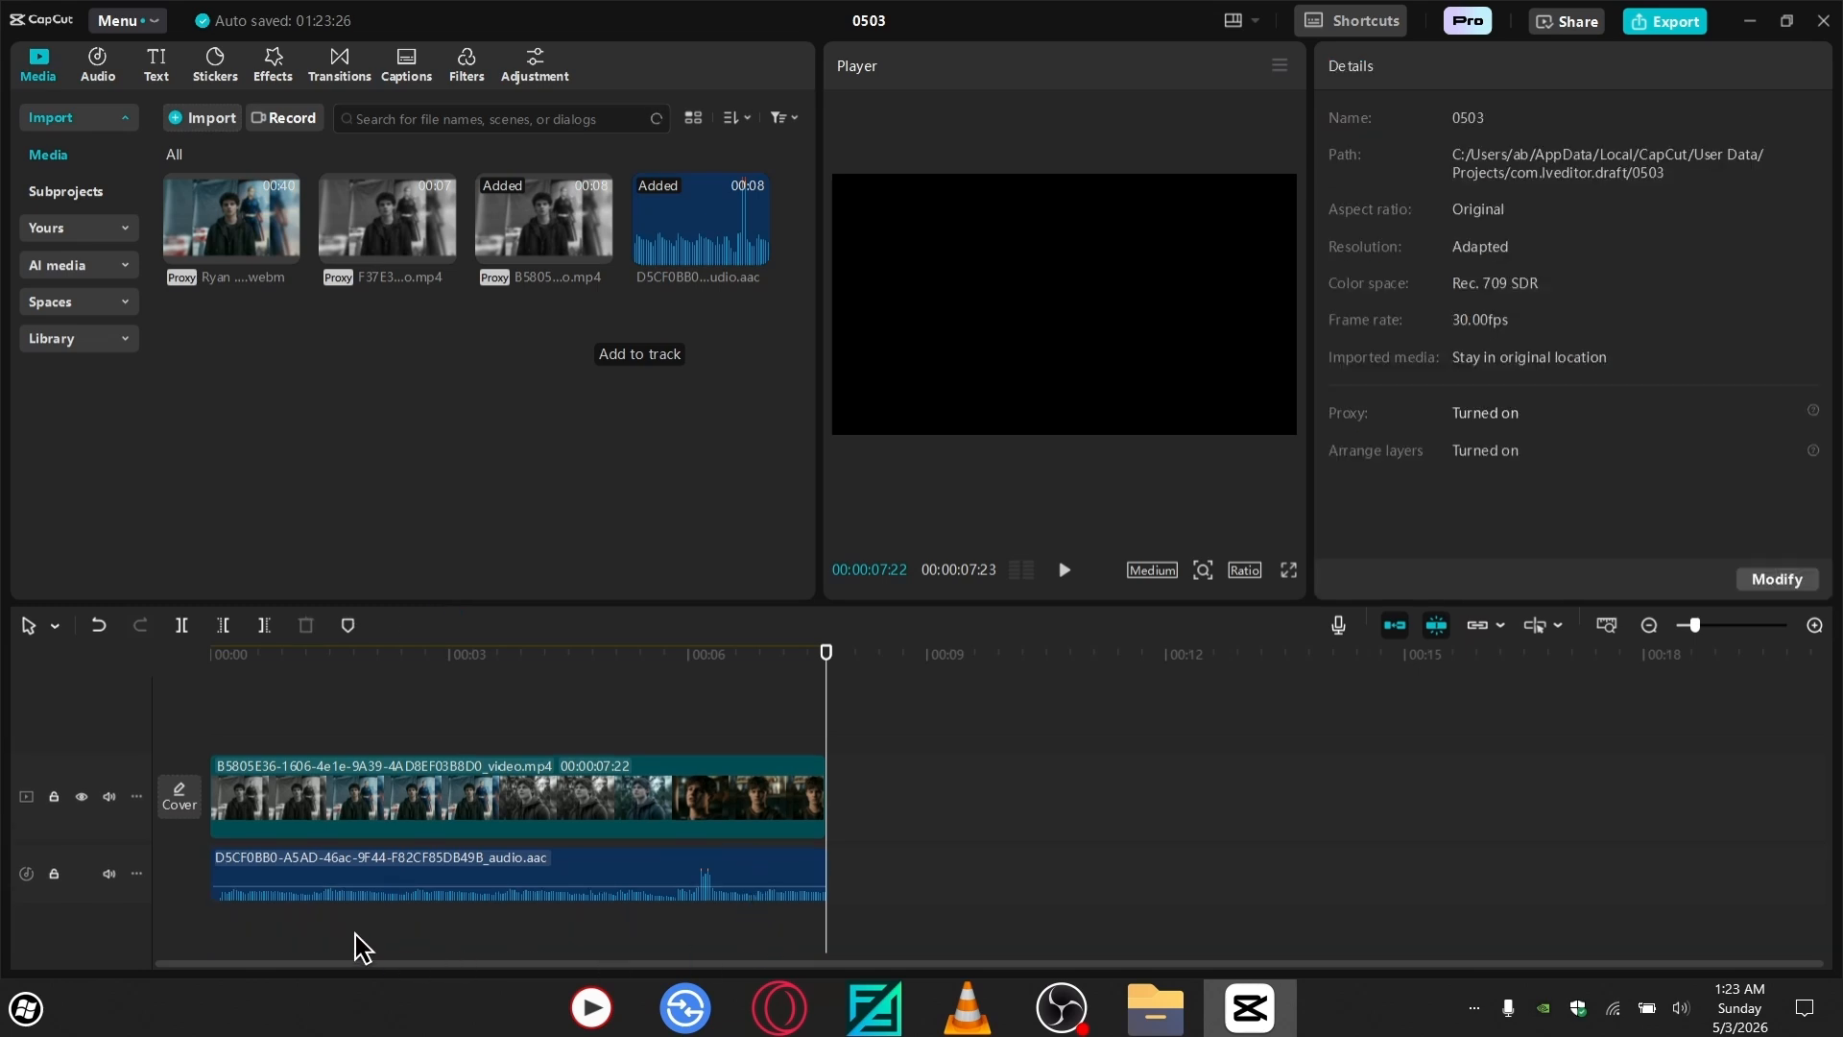
# - Combine the video and the rendered audio into a new compound clip and pre-process that compound clip
pyautogui.click(674, 801)
pyautogui.click(707, 864)
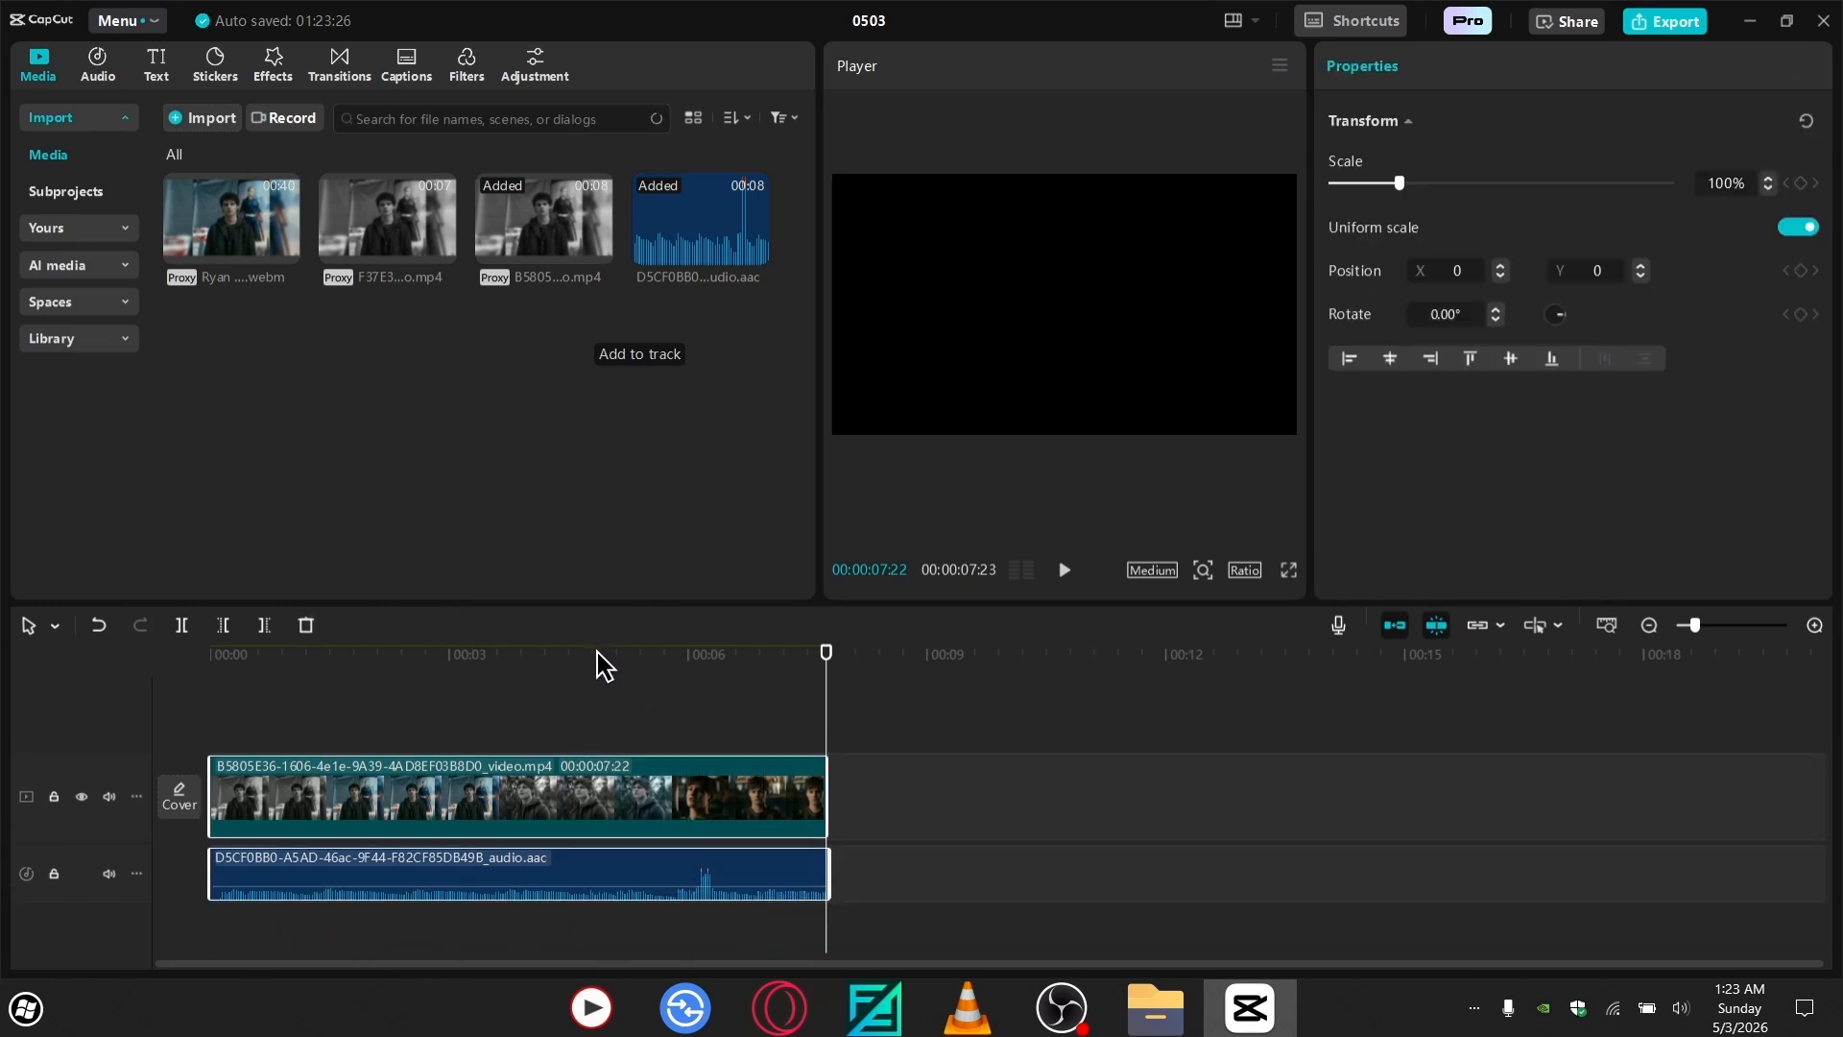
pyautogui.moveTo(605, 654); pyautogui.dragTo(778, 686)
pyautogui.rightClick(673, 799)
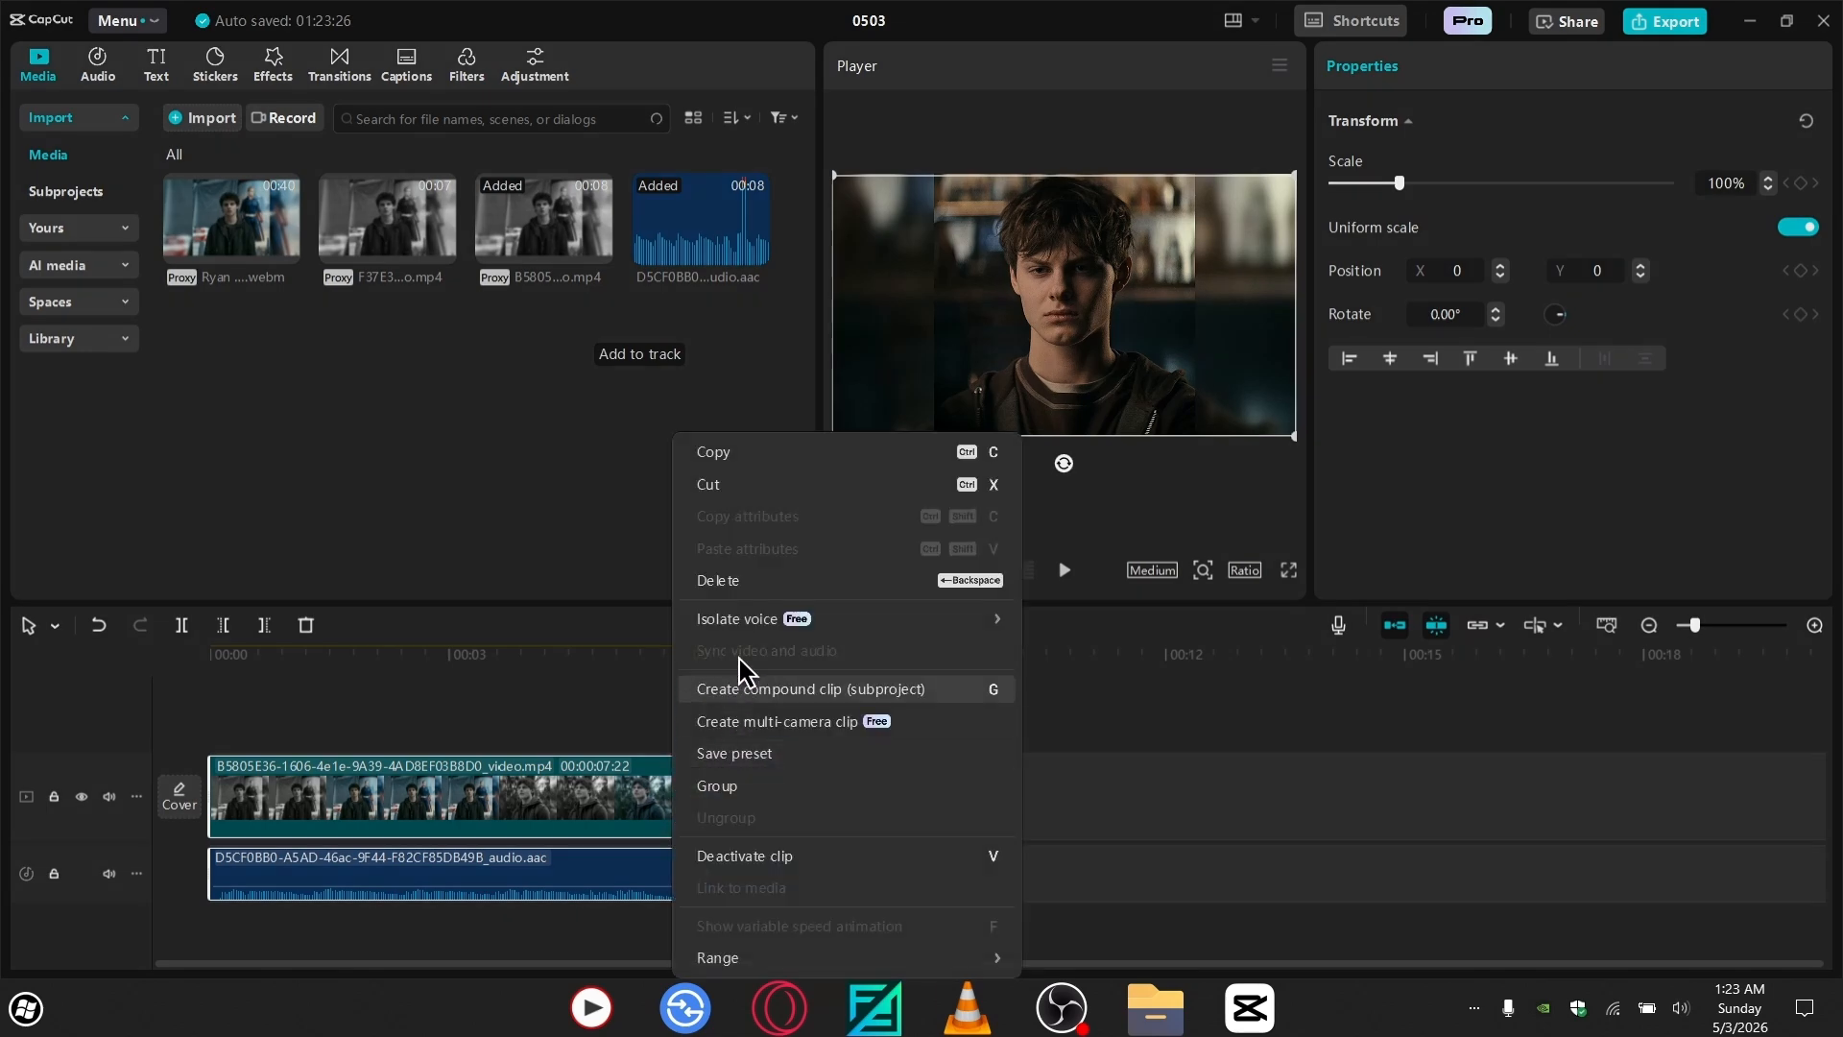
pyautogui.click(734, 691)
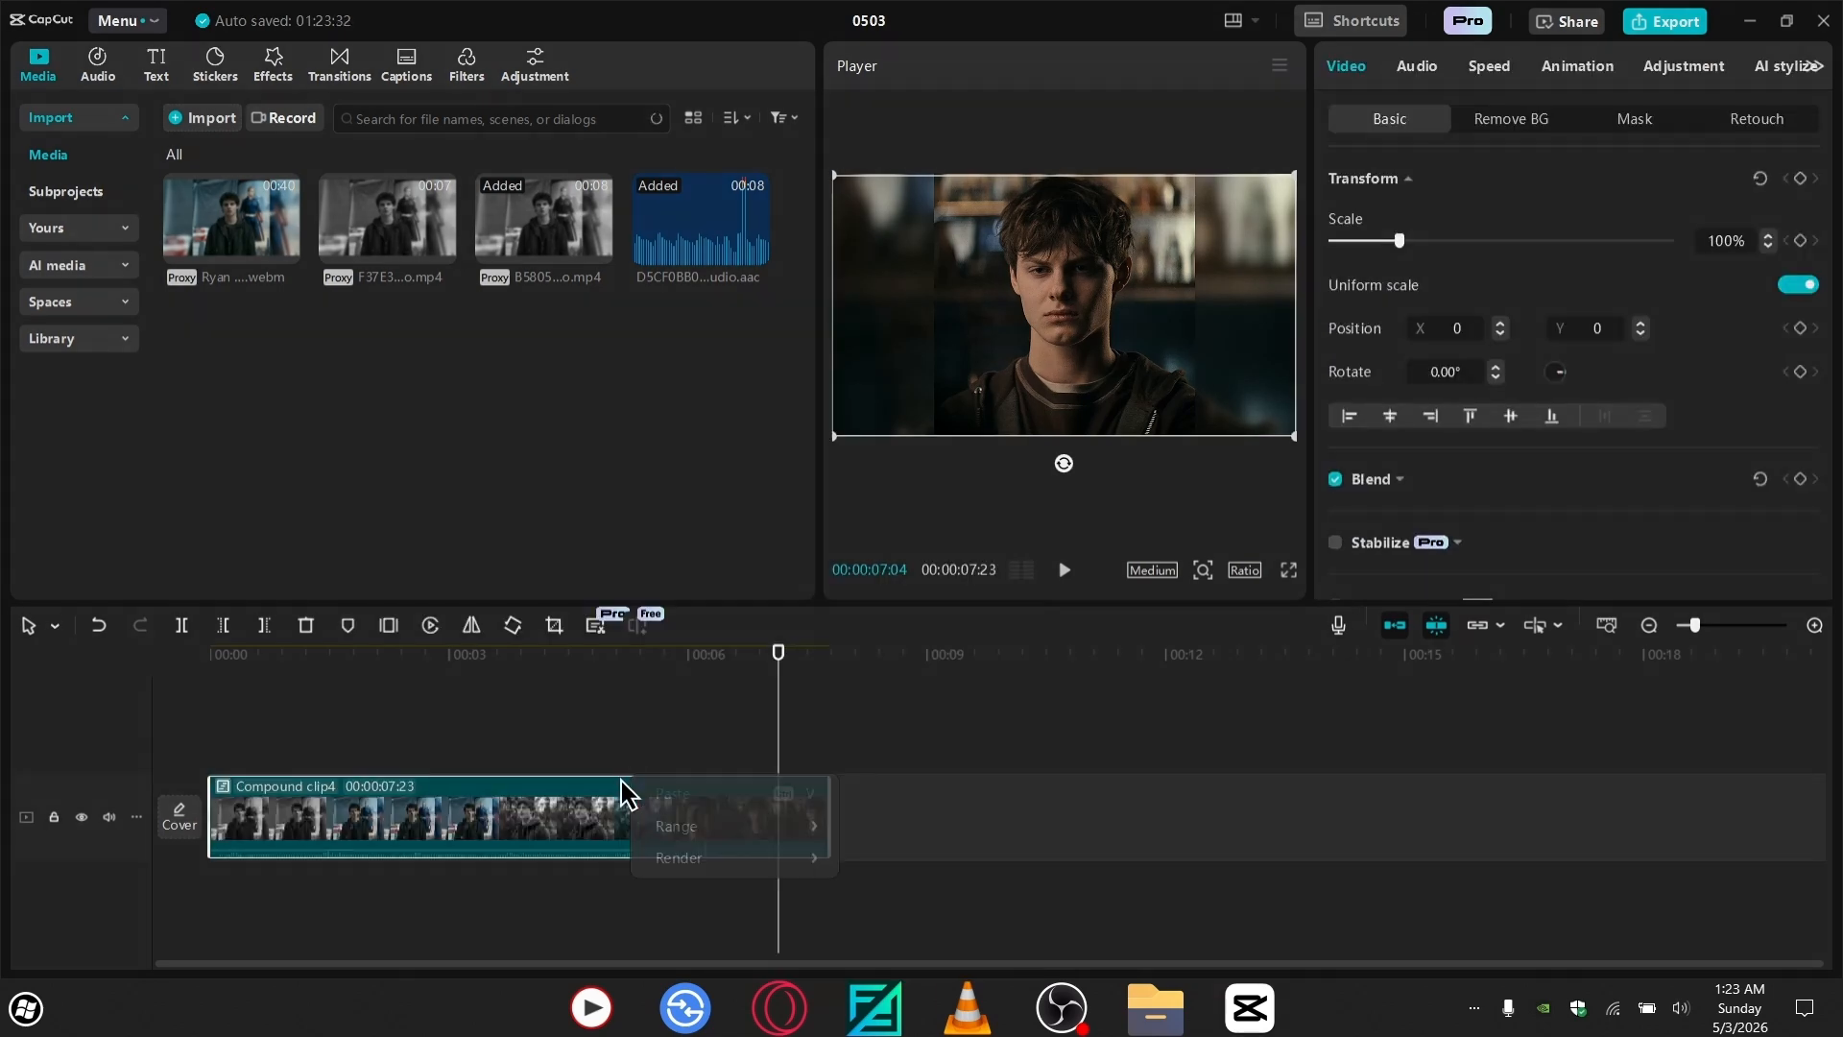
pyautogui.rightClick(517, 825)
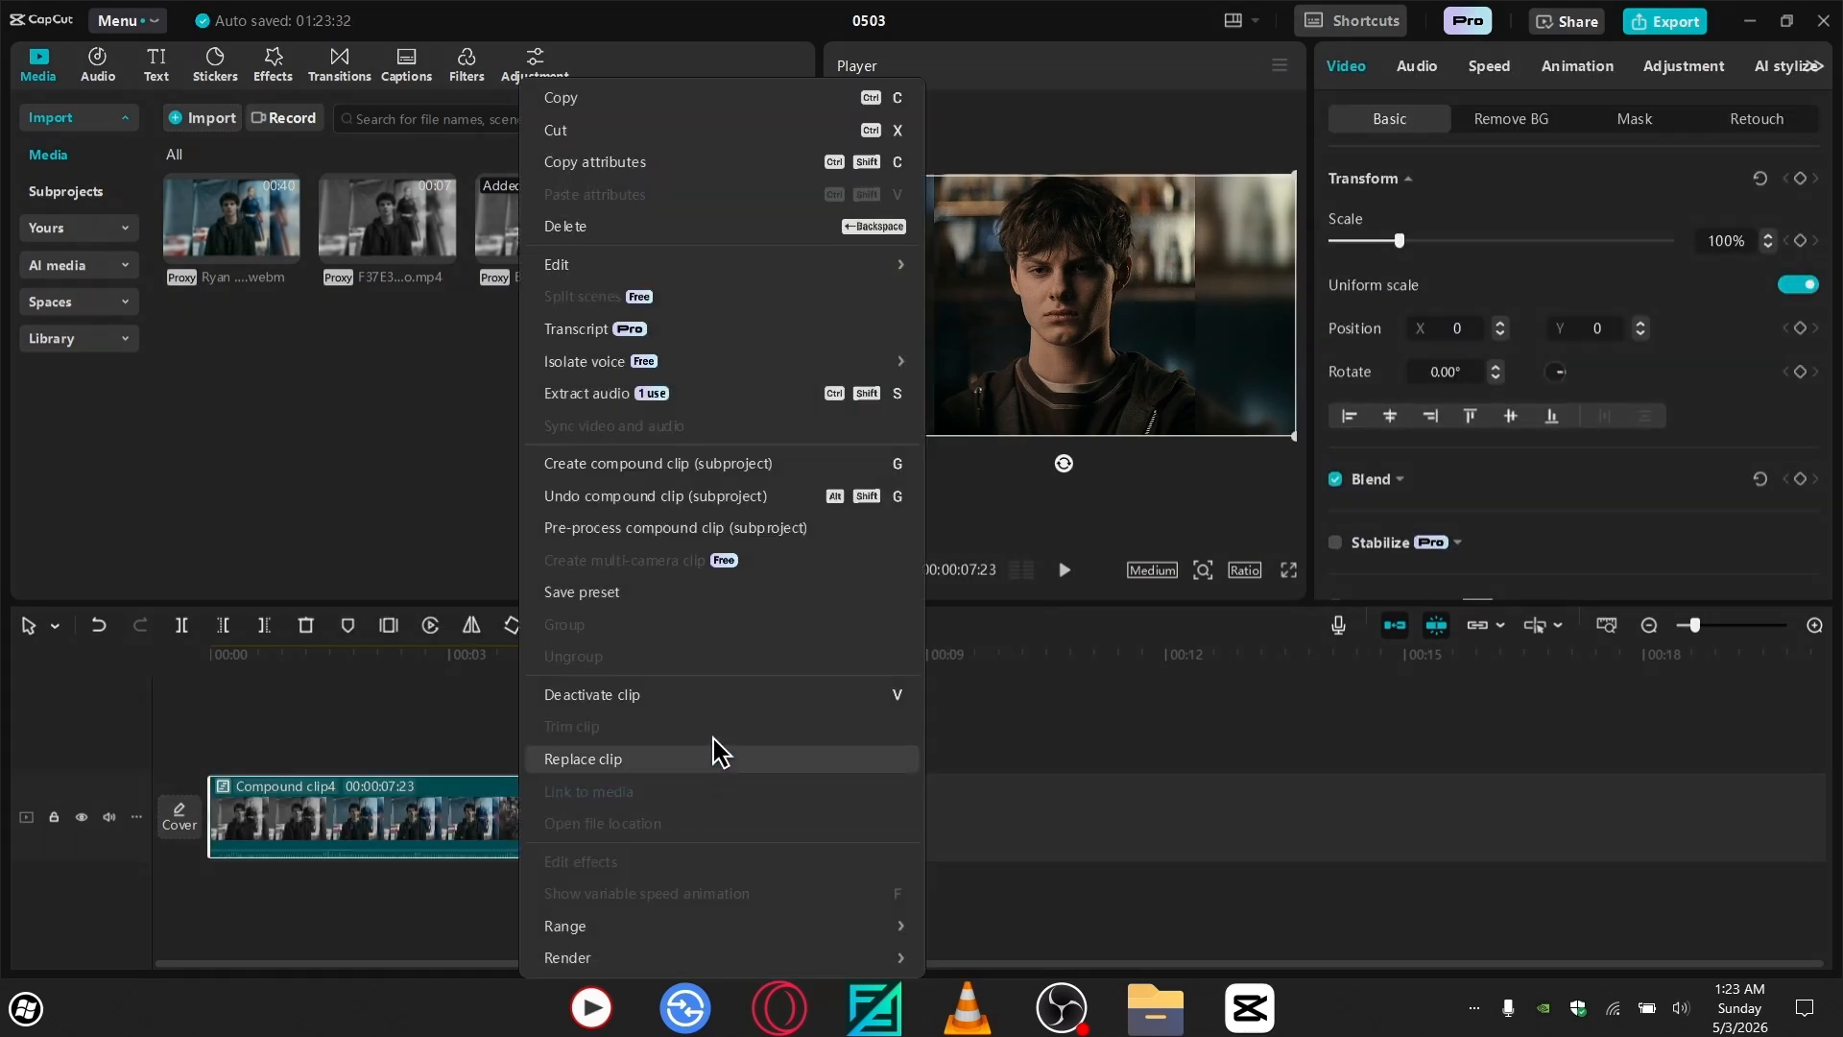
pyautogui.click(758, 528)
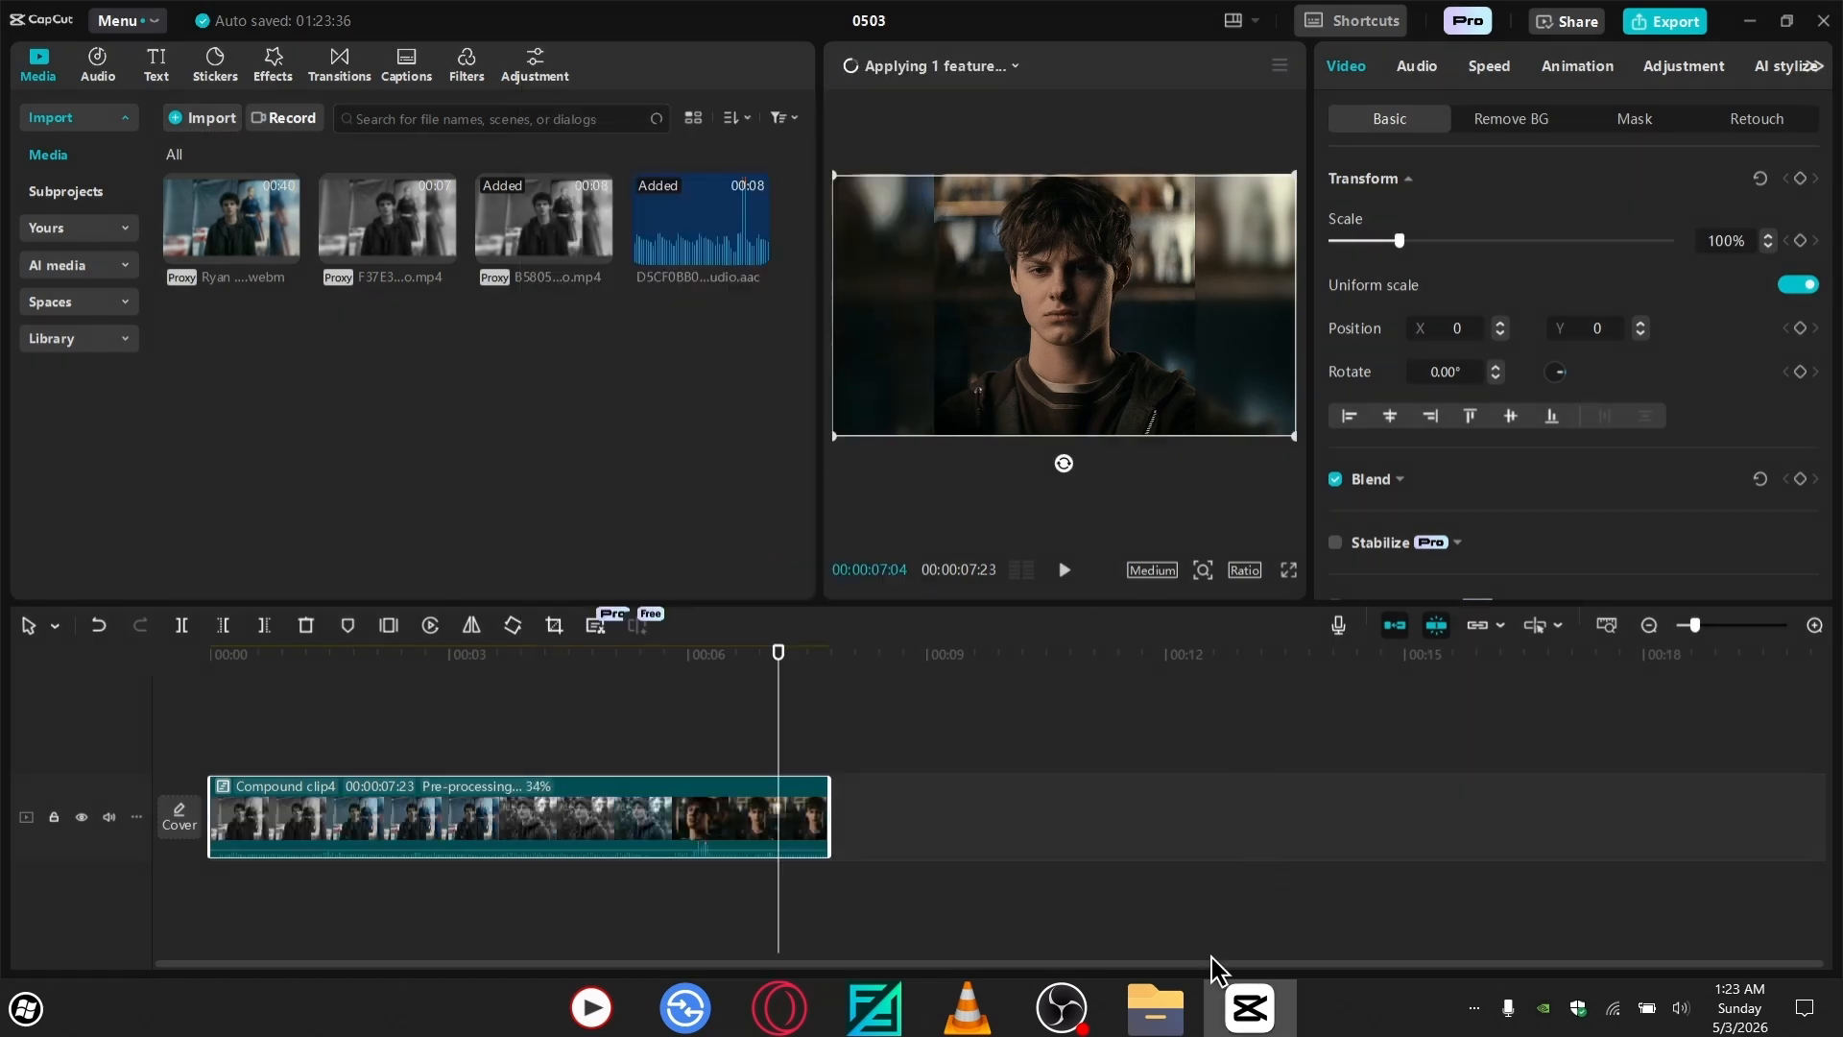
# - Add the newly rendered CB0CA021-1F9F-4539-B1C3-ACBFB08E35CE_video from the combination folder to the timeline, above the compound clip and aligned to the start
pyautogui.moveTo(1173, 1003)
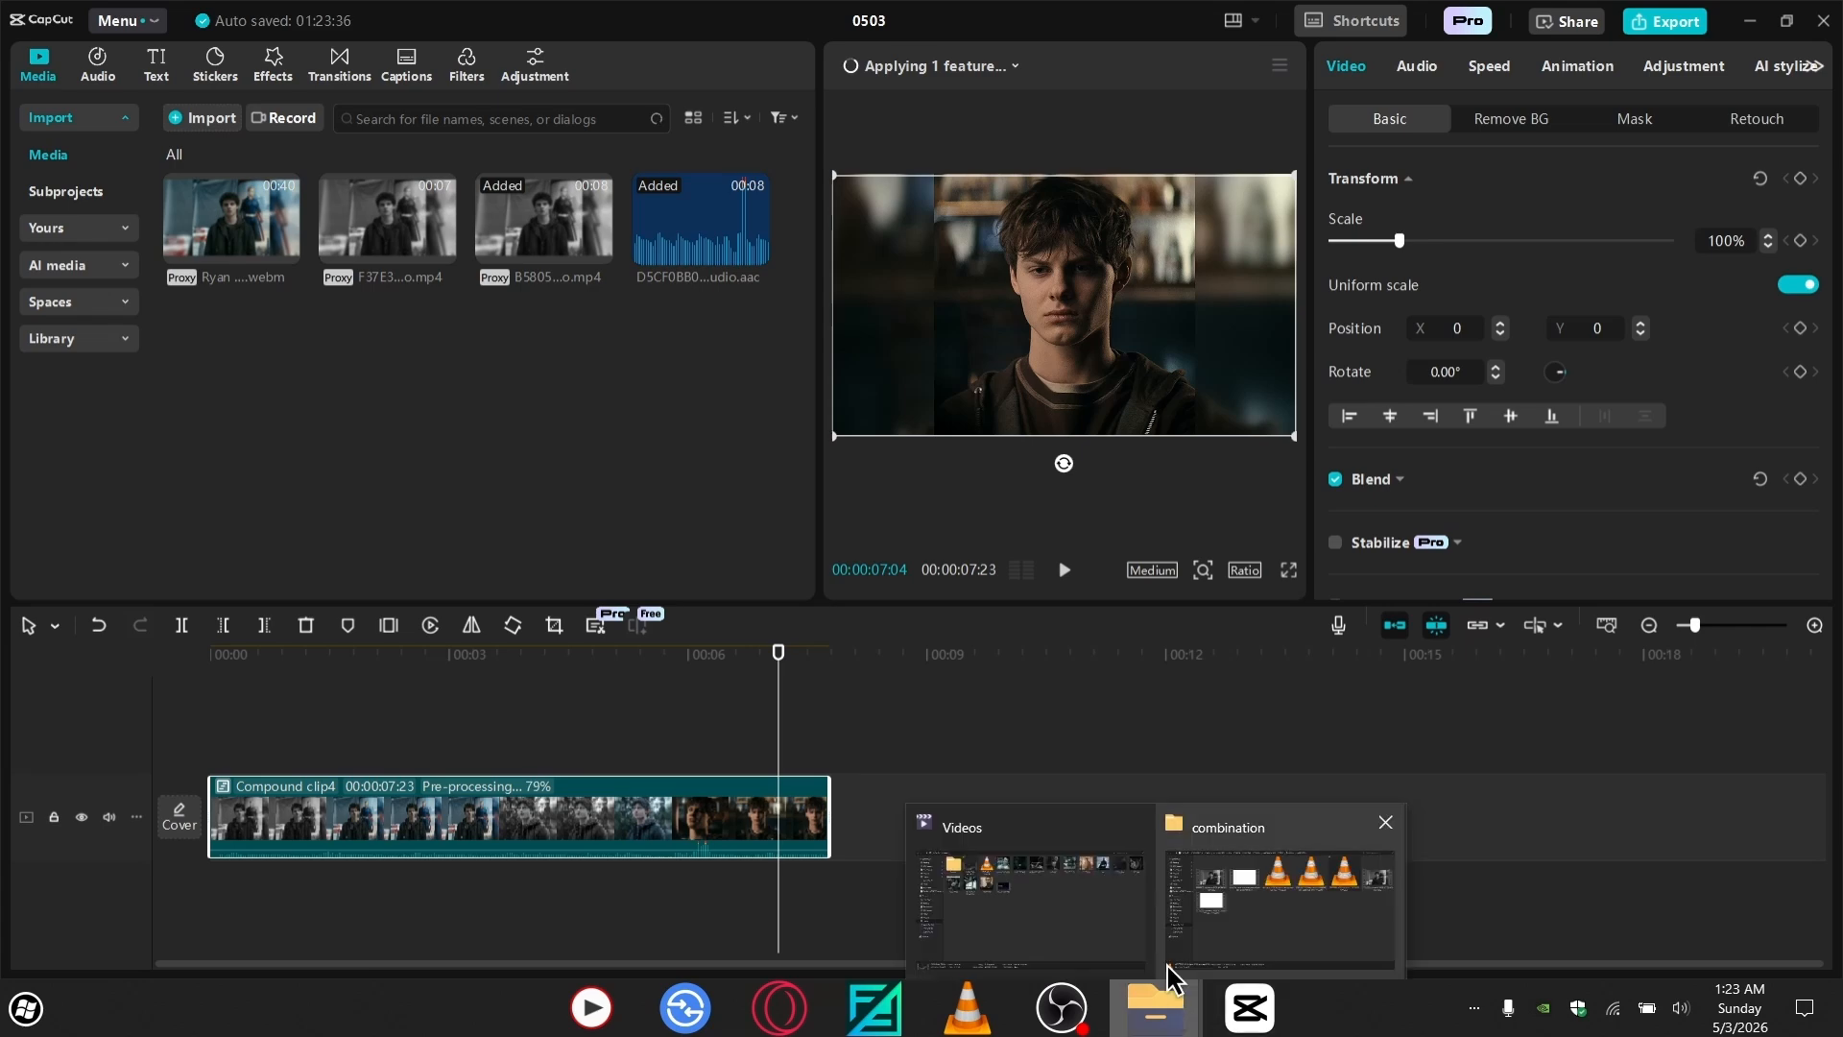
pyautogui.click(1214, 902)
pyautogui.moveTo(394, 673); pyautogui.dragTo(960, 528)
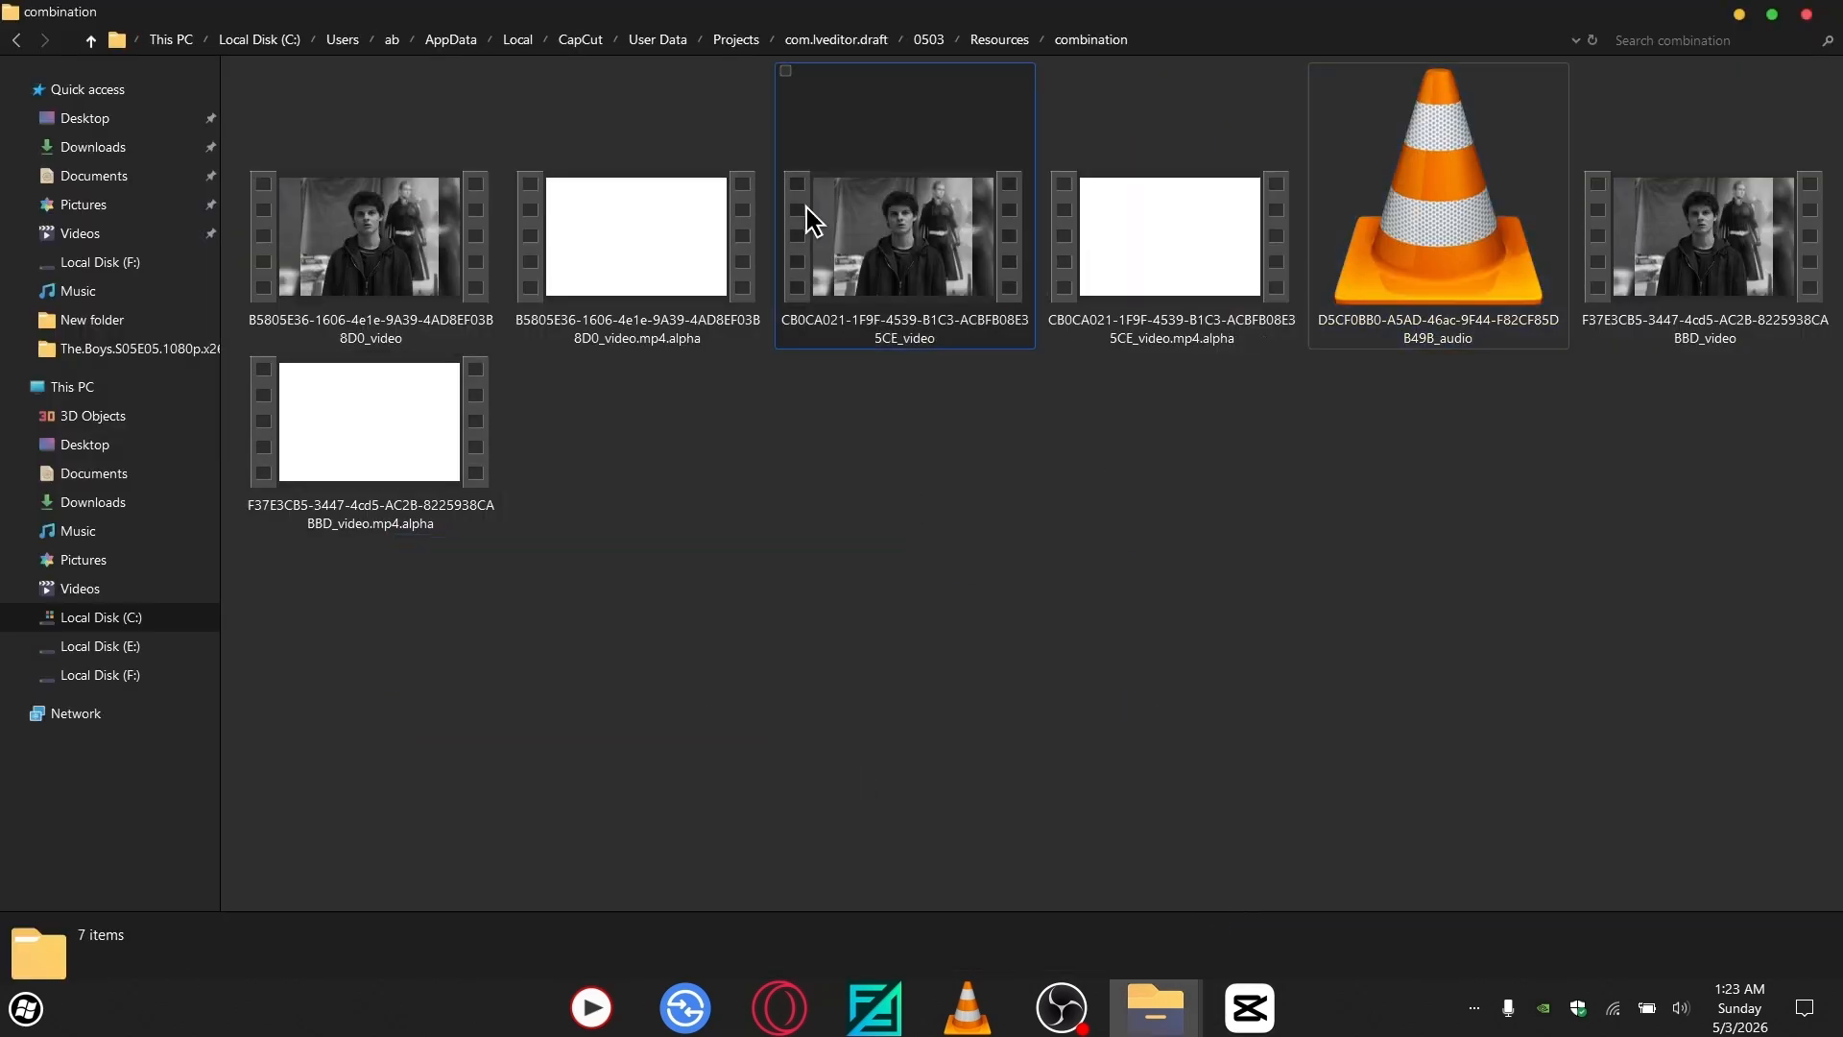
pyautogui.click(826, 235)
pyautogui.moveTo(948, 207); pyautogui.dragTo(252, 902)
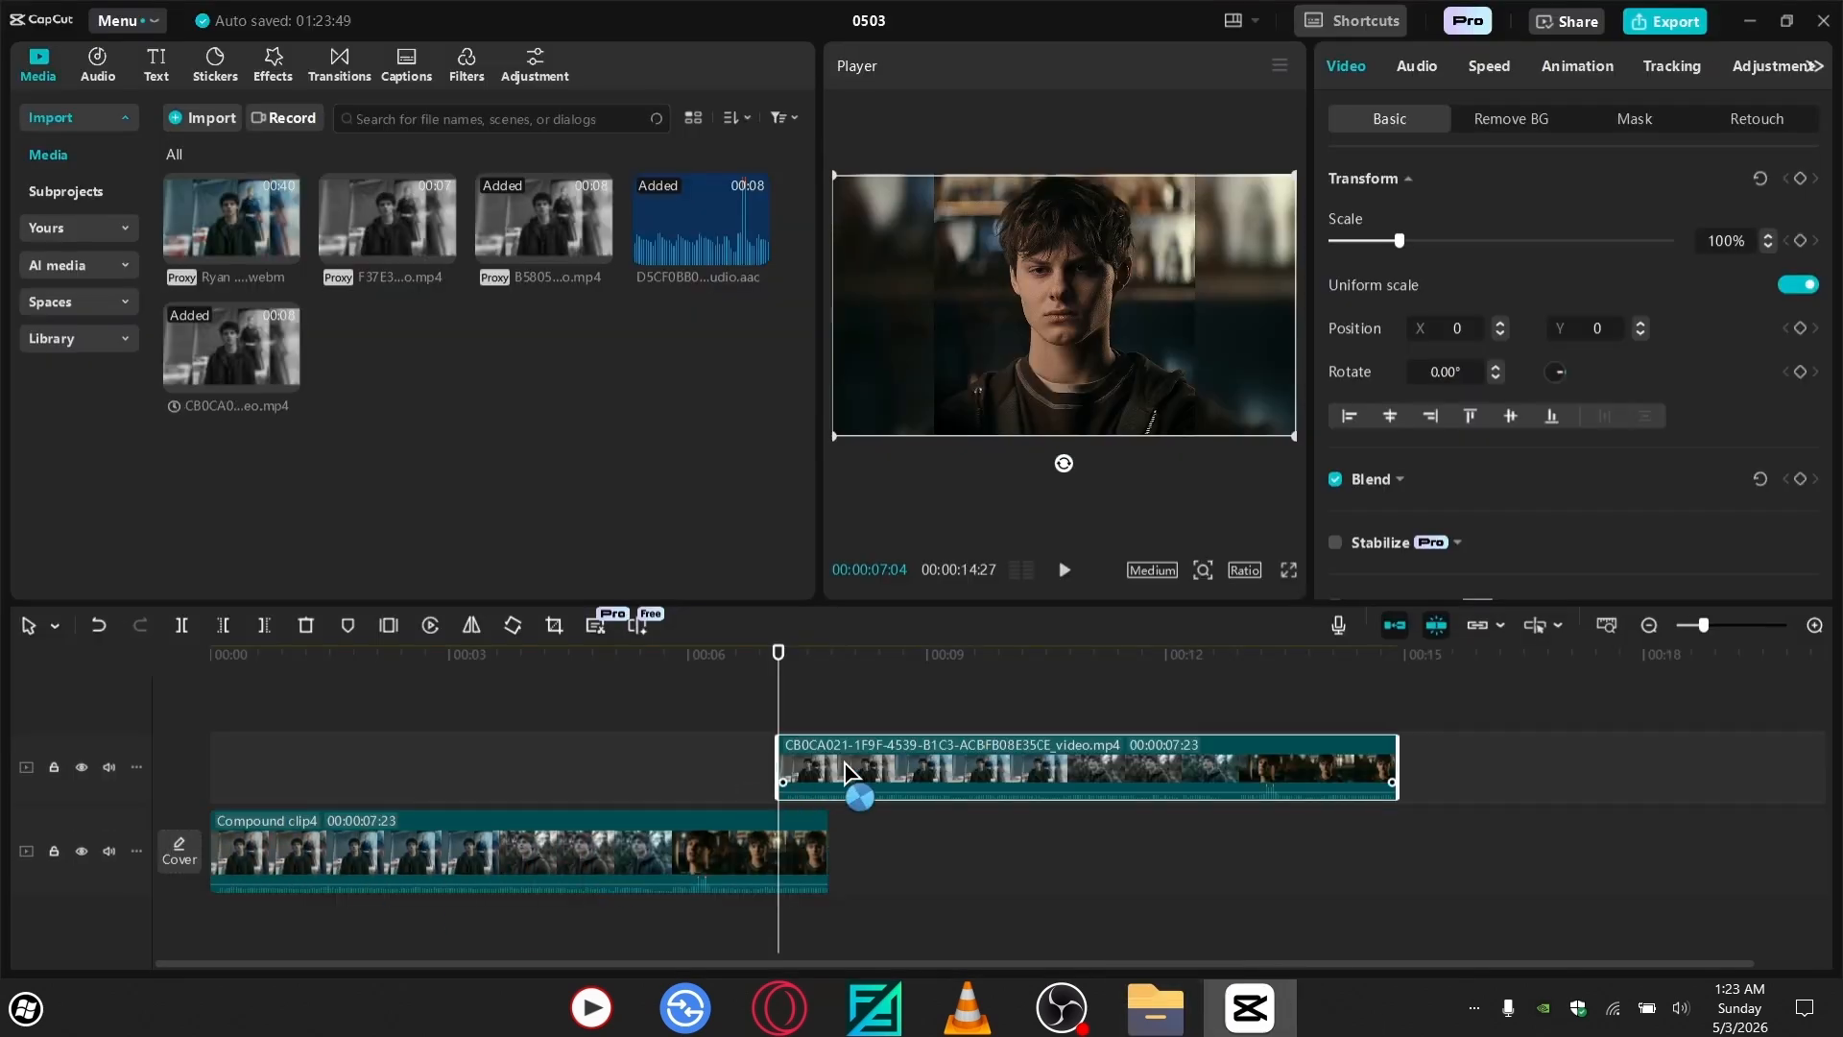
# - Delete Compound clip4 and move the newly rendered video onto the main track
pyautogui.click(288, 852)
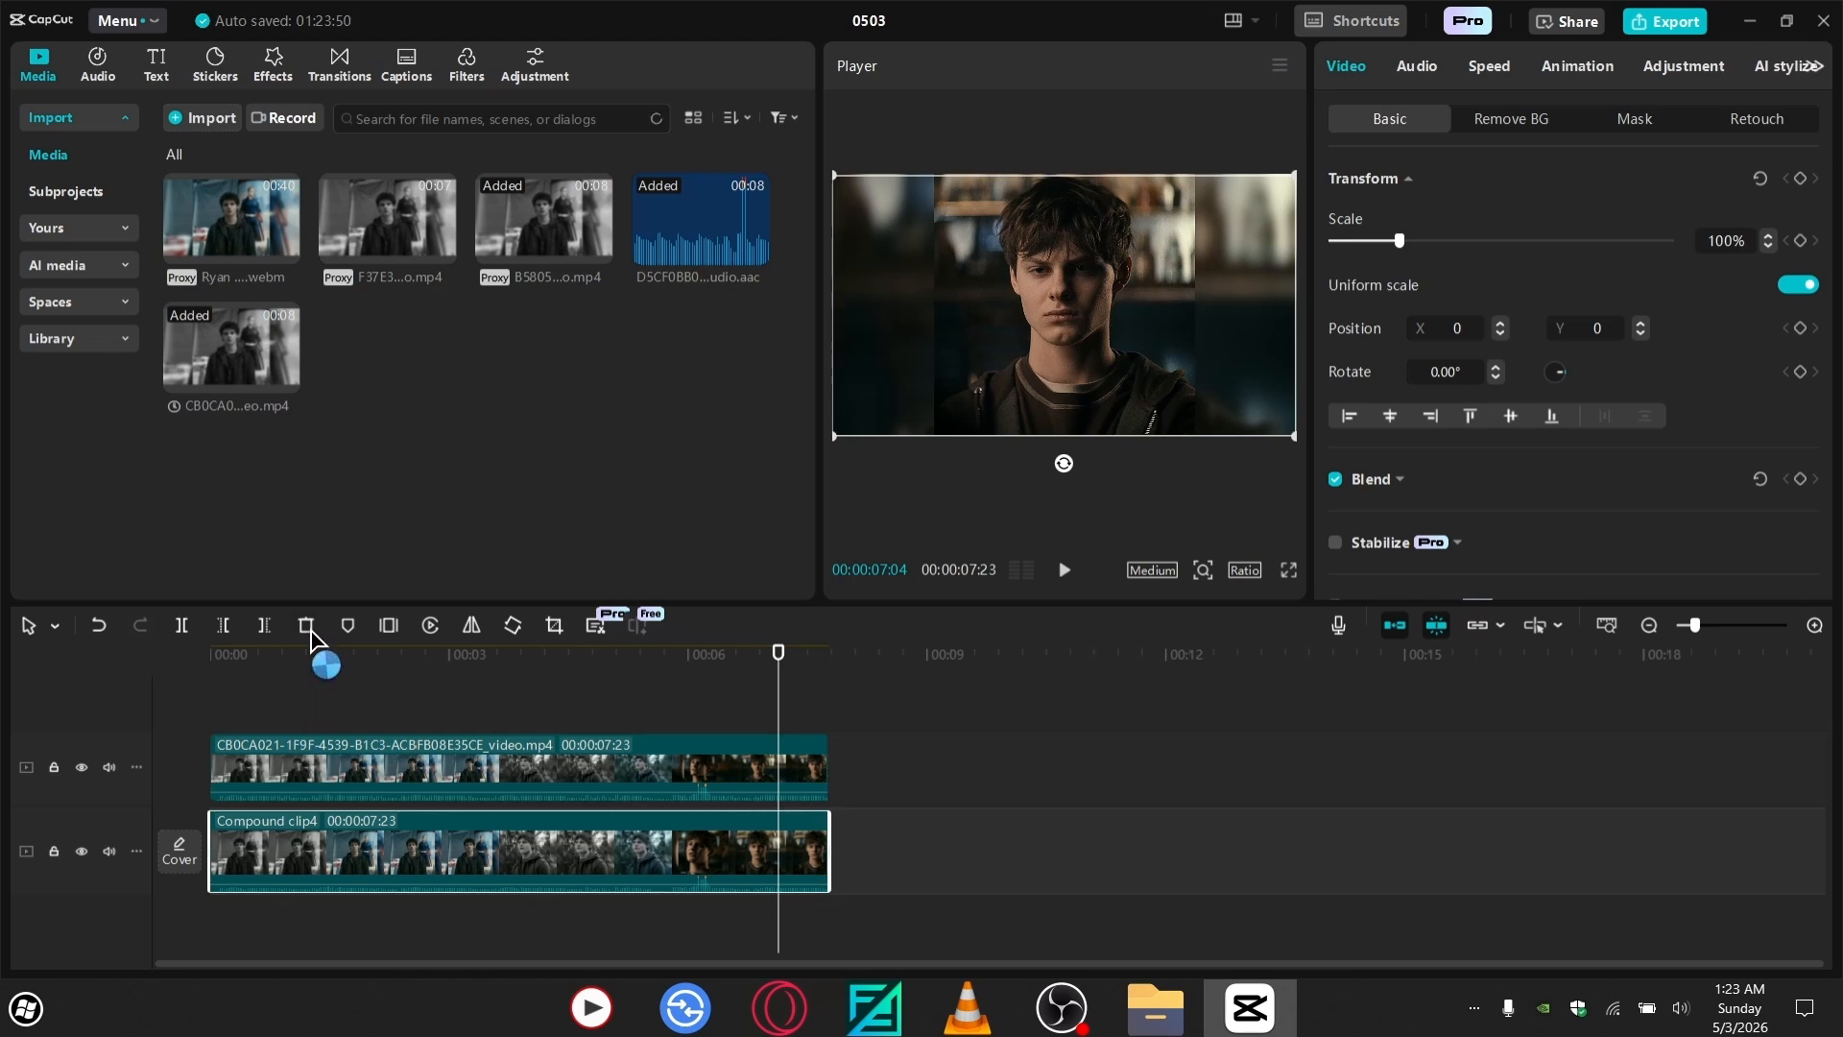
pyautogui.click(306, 625)
pyautogui.click(695, 763)
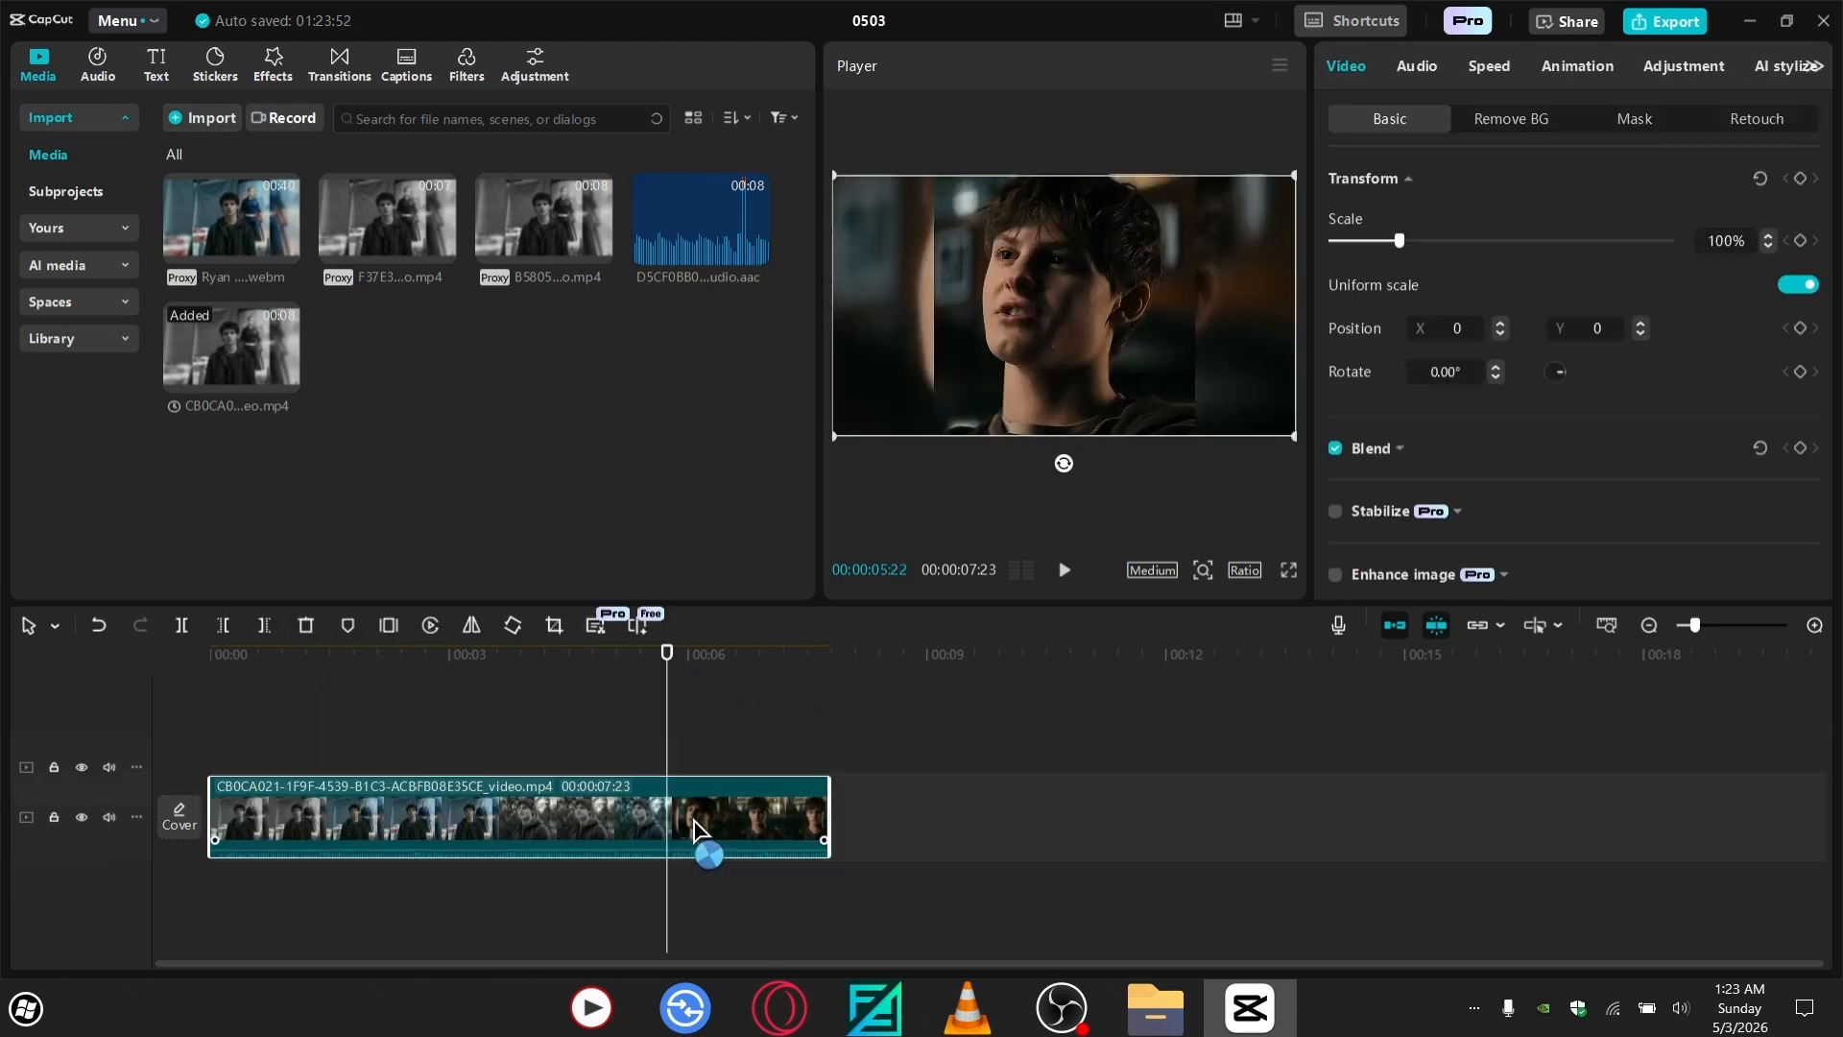
# - Preview the rendered clip on the timeline and export the video to the Videos folder as a 1080P, 30fps H.264 mp4
pyautogui.press('space')
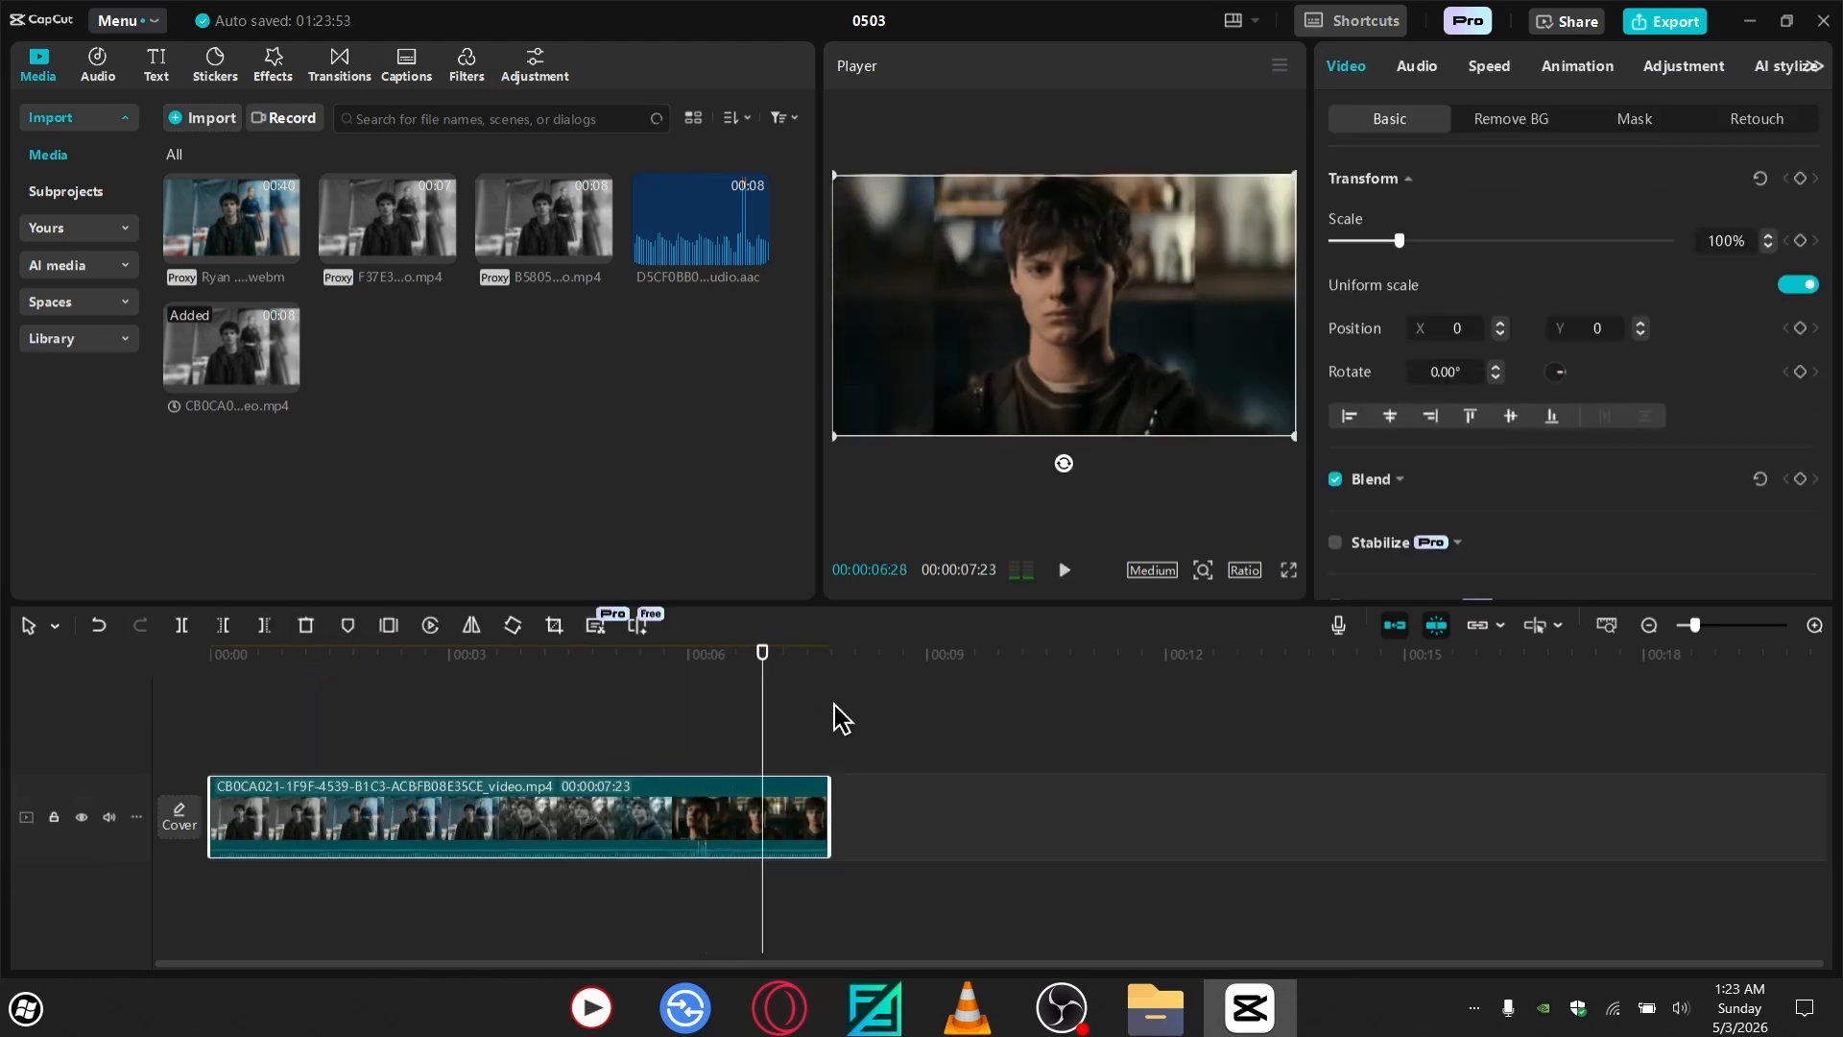
pyautogui.moveTo(686, 662); pyautogui.dragTo(563, 710)
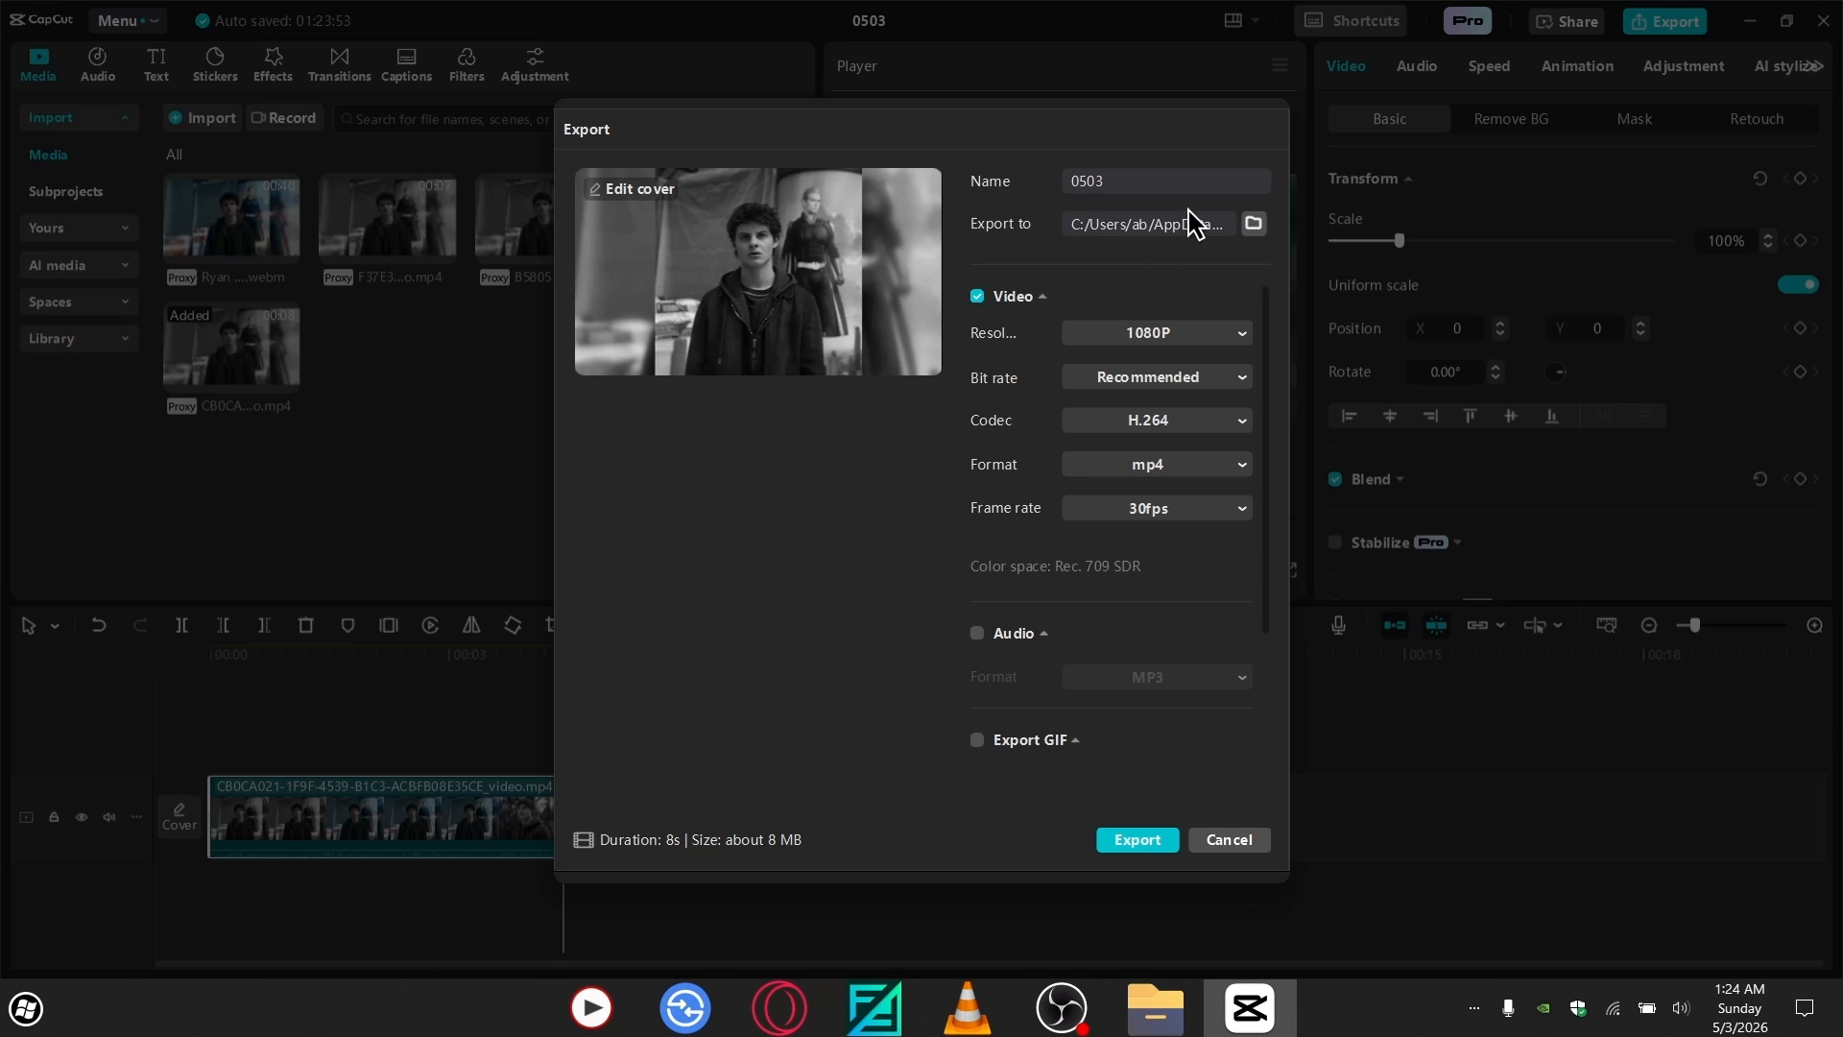
pyautogui.click(1254, 225)
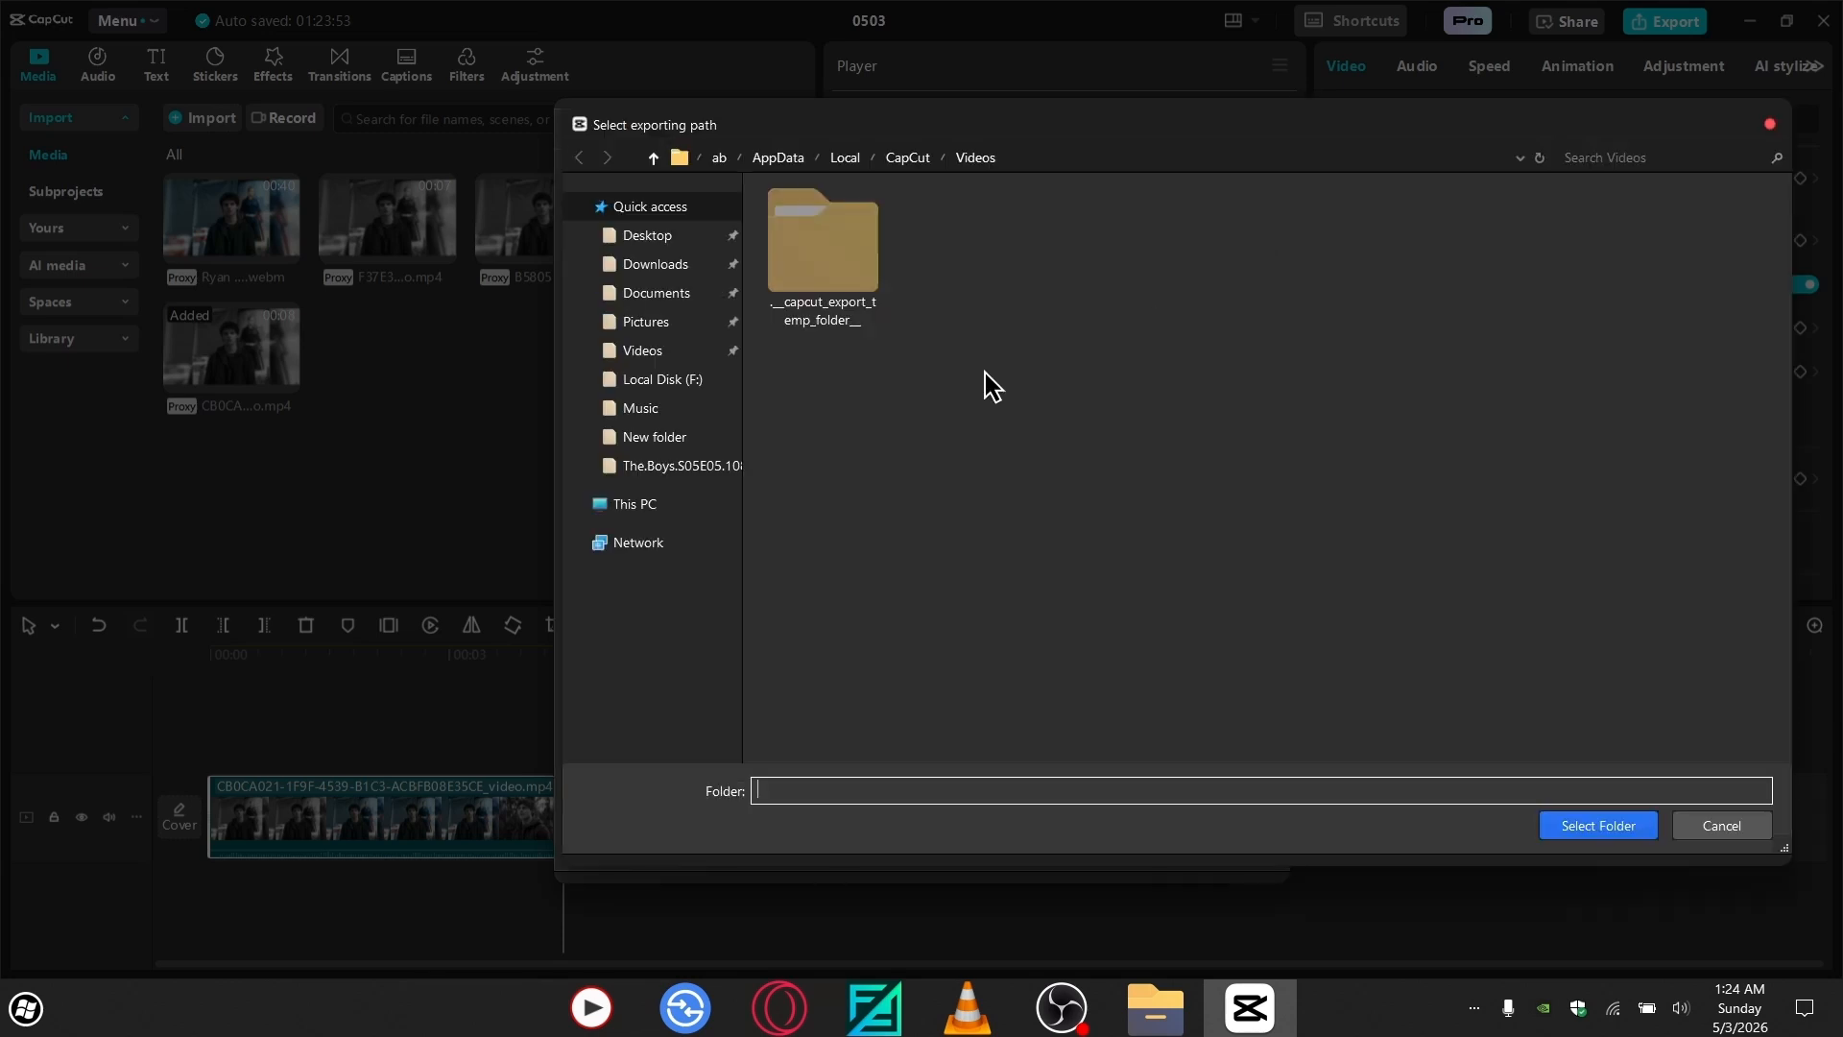
pyautogui.click(639, 706)
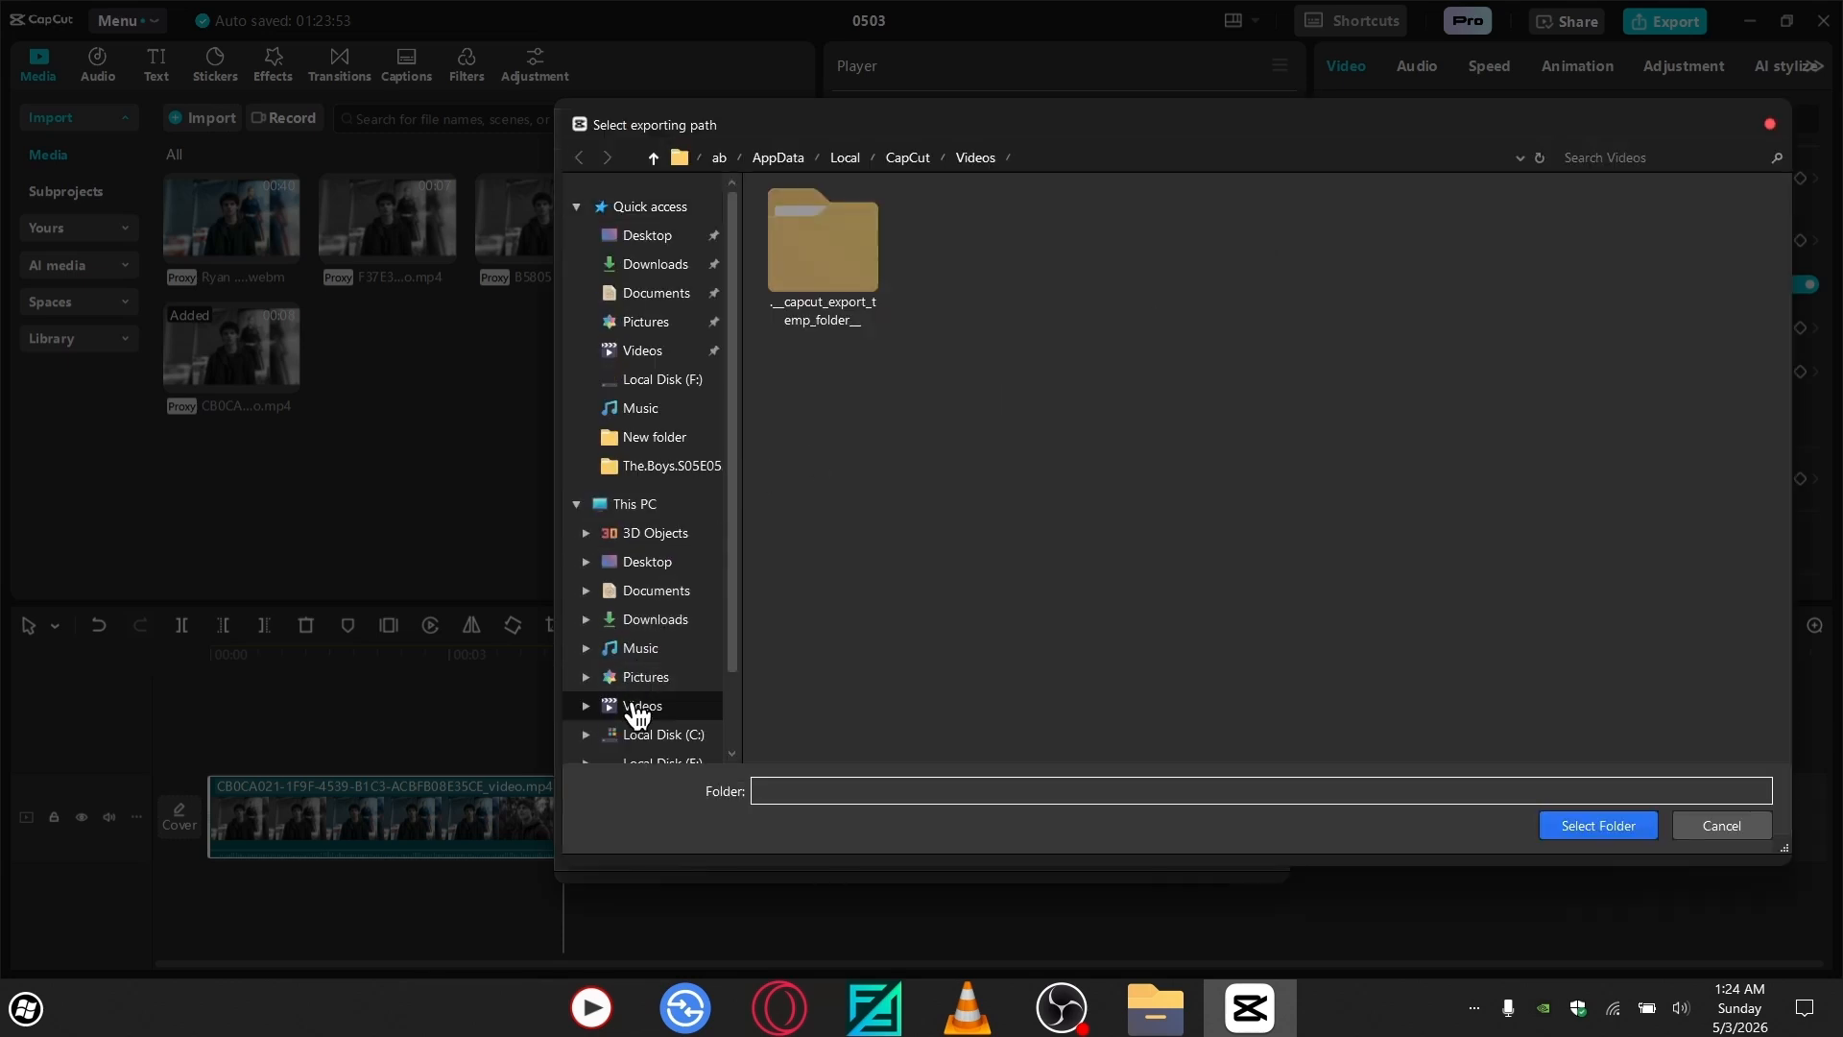
pyautogui.click(1630, 836)
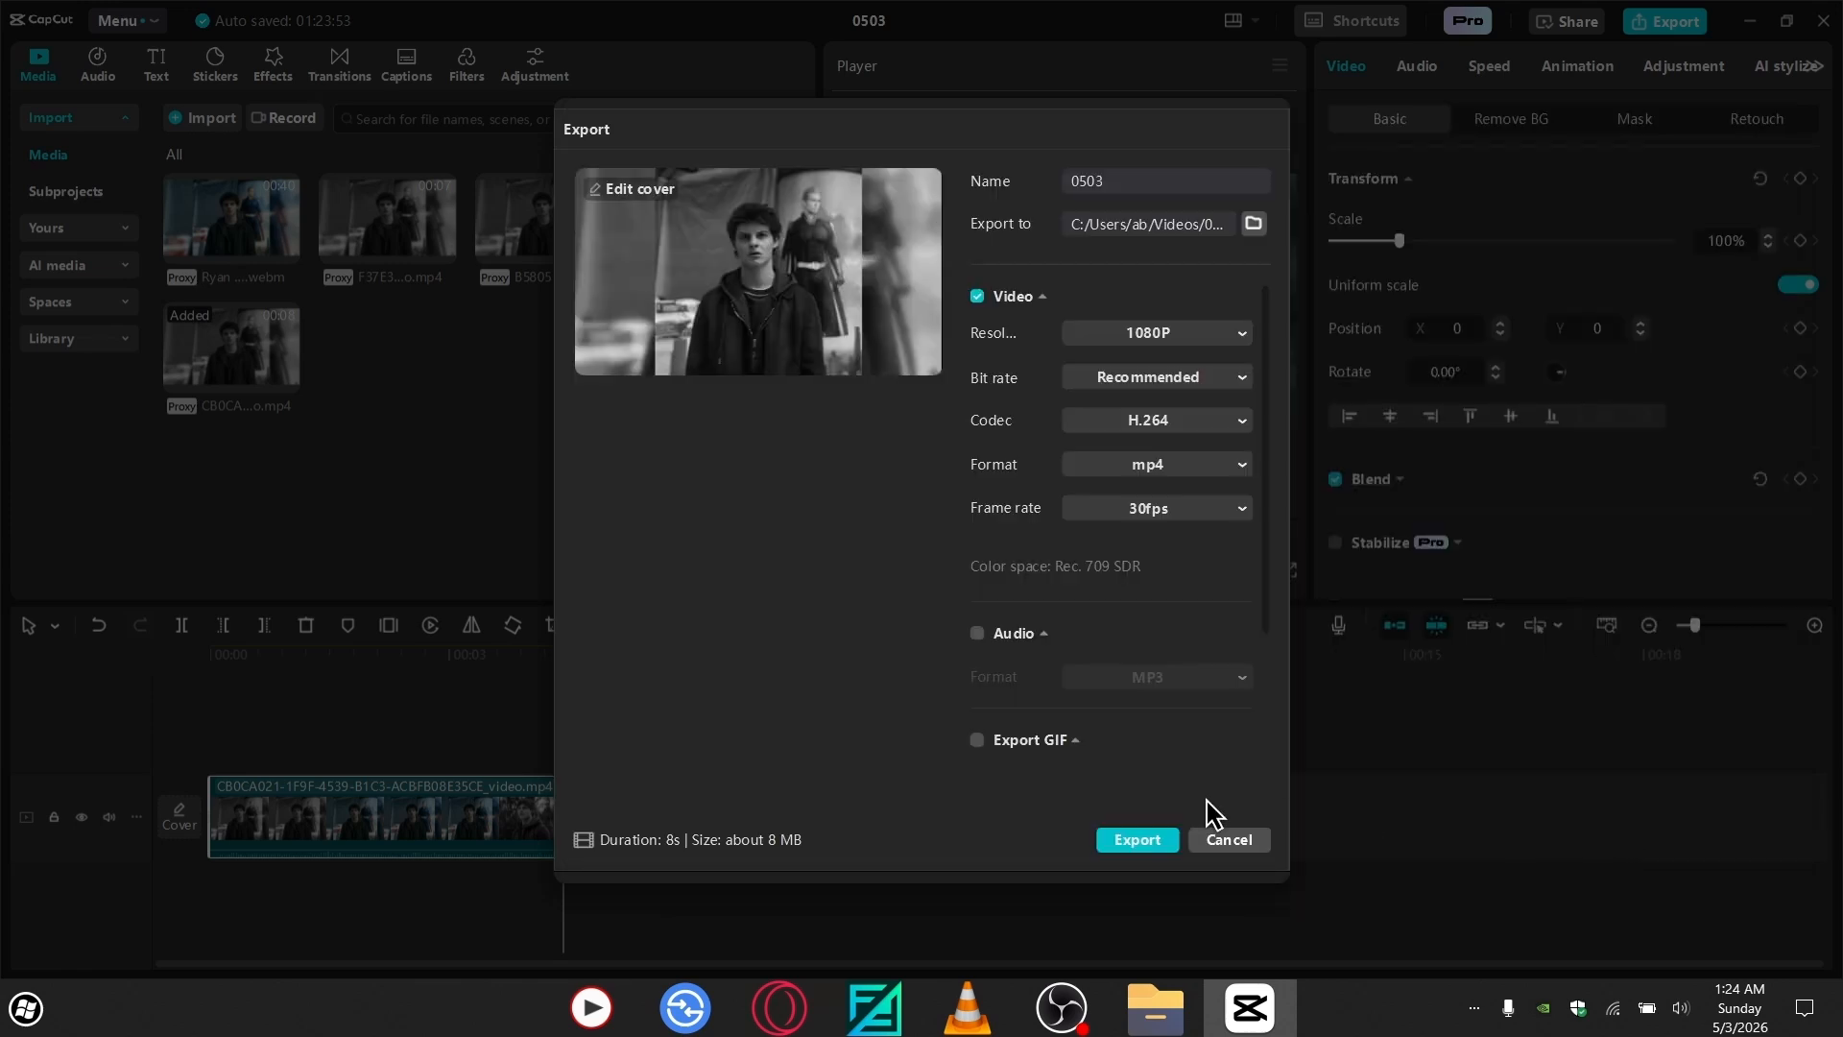
pyautogui.click(1115, 841)
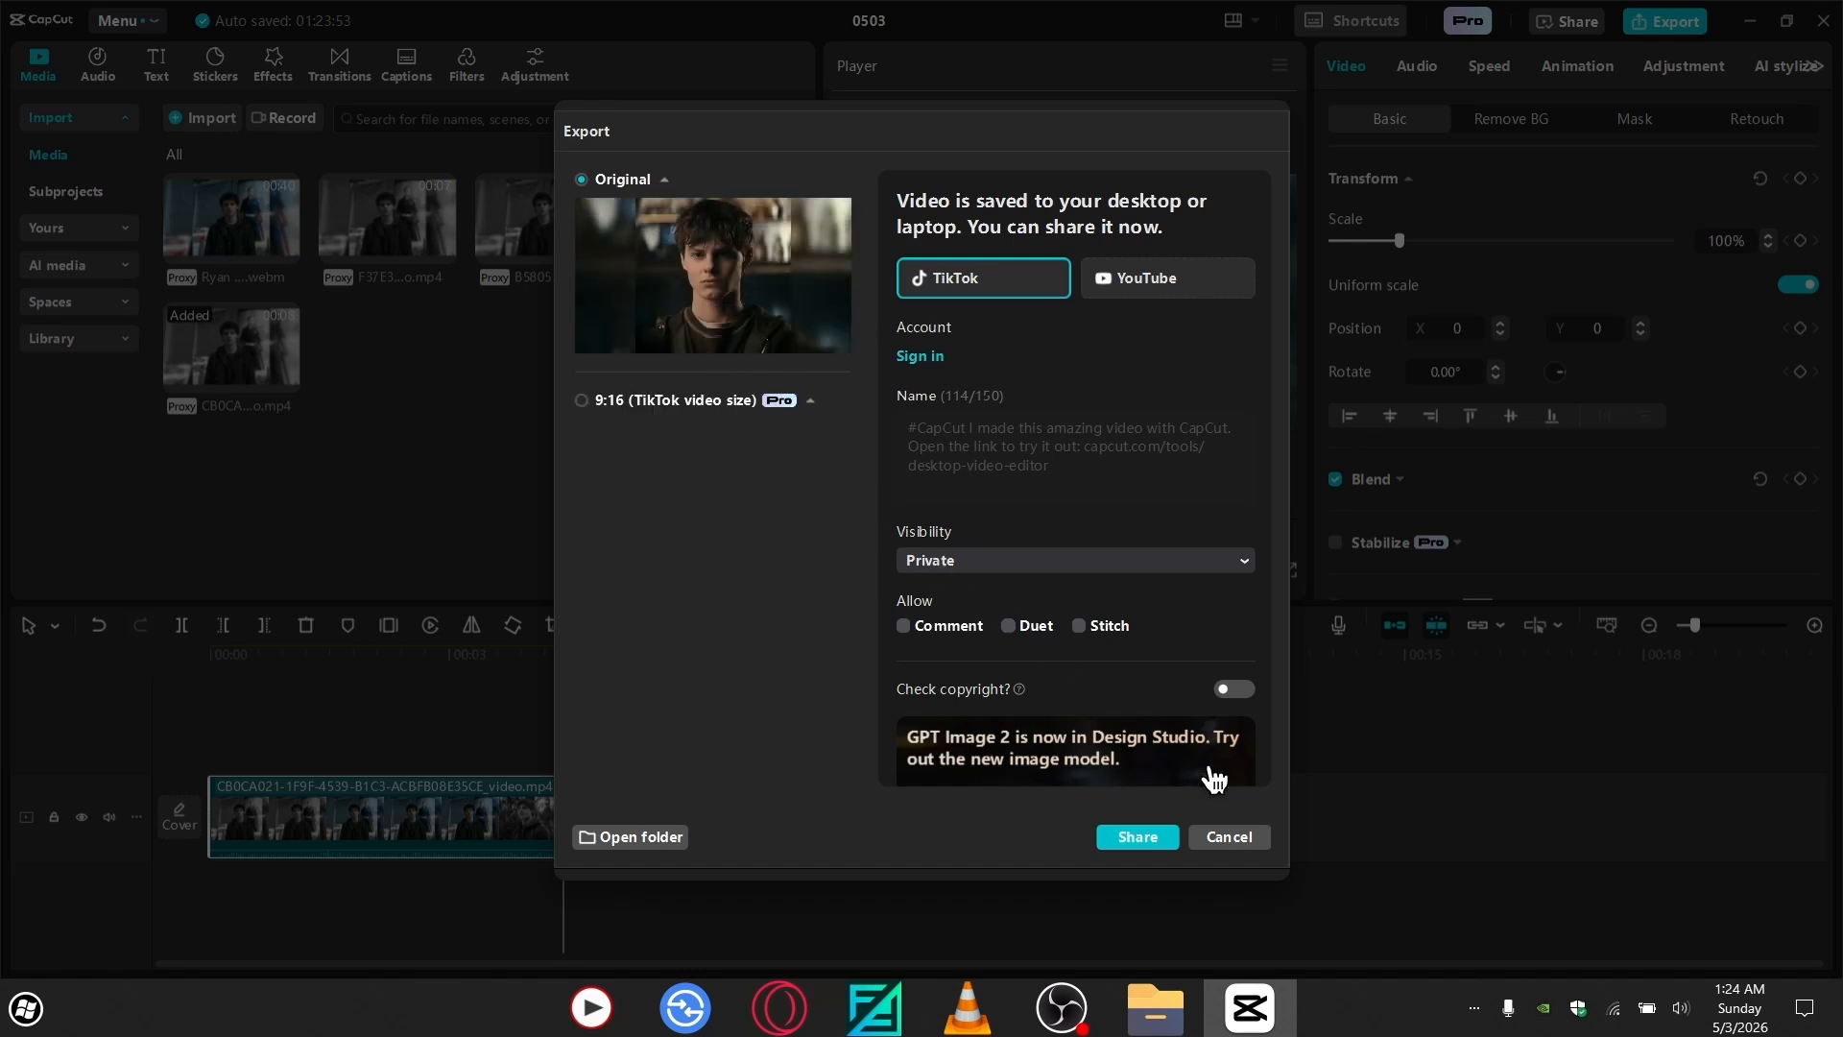
pyautogui.click(1238, 837)
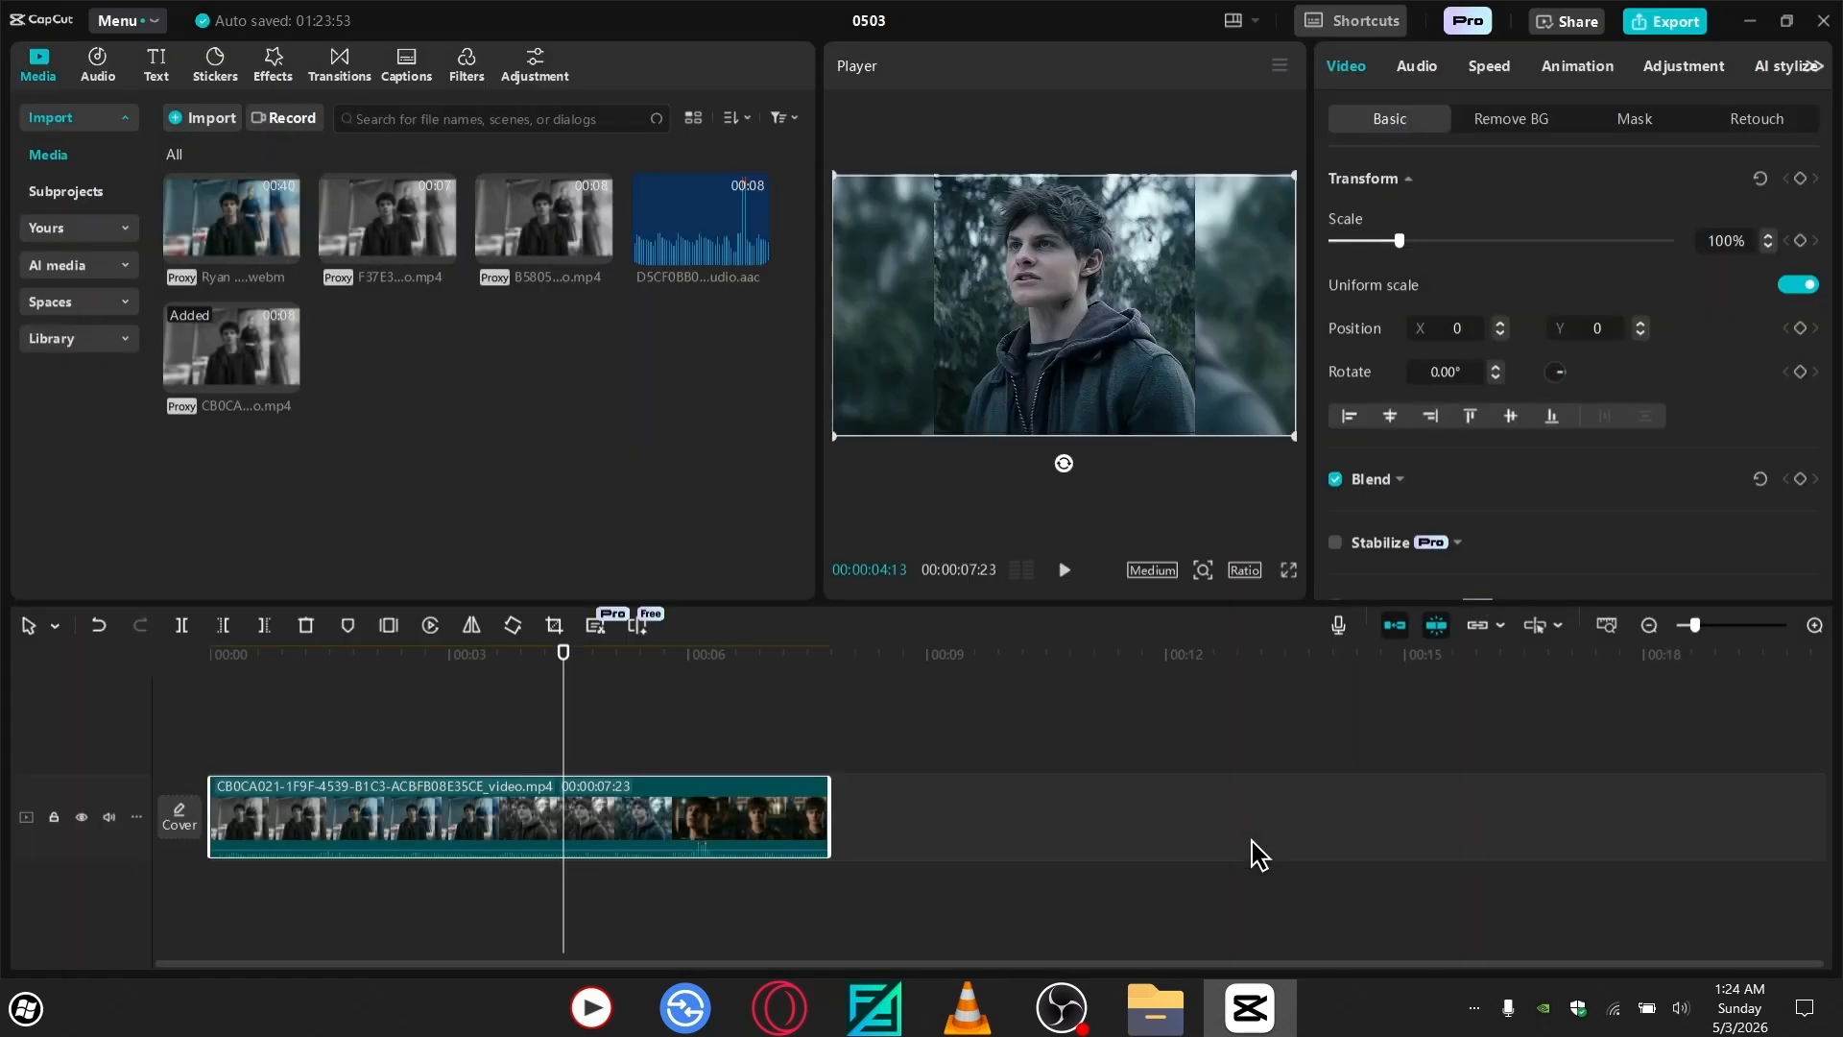
pyautogui.moveTo(1034, 1032)
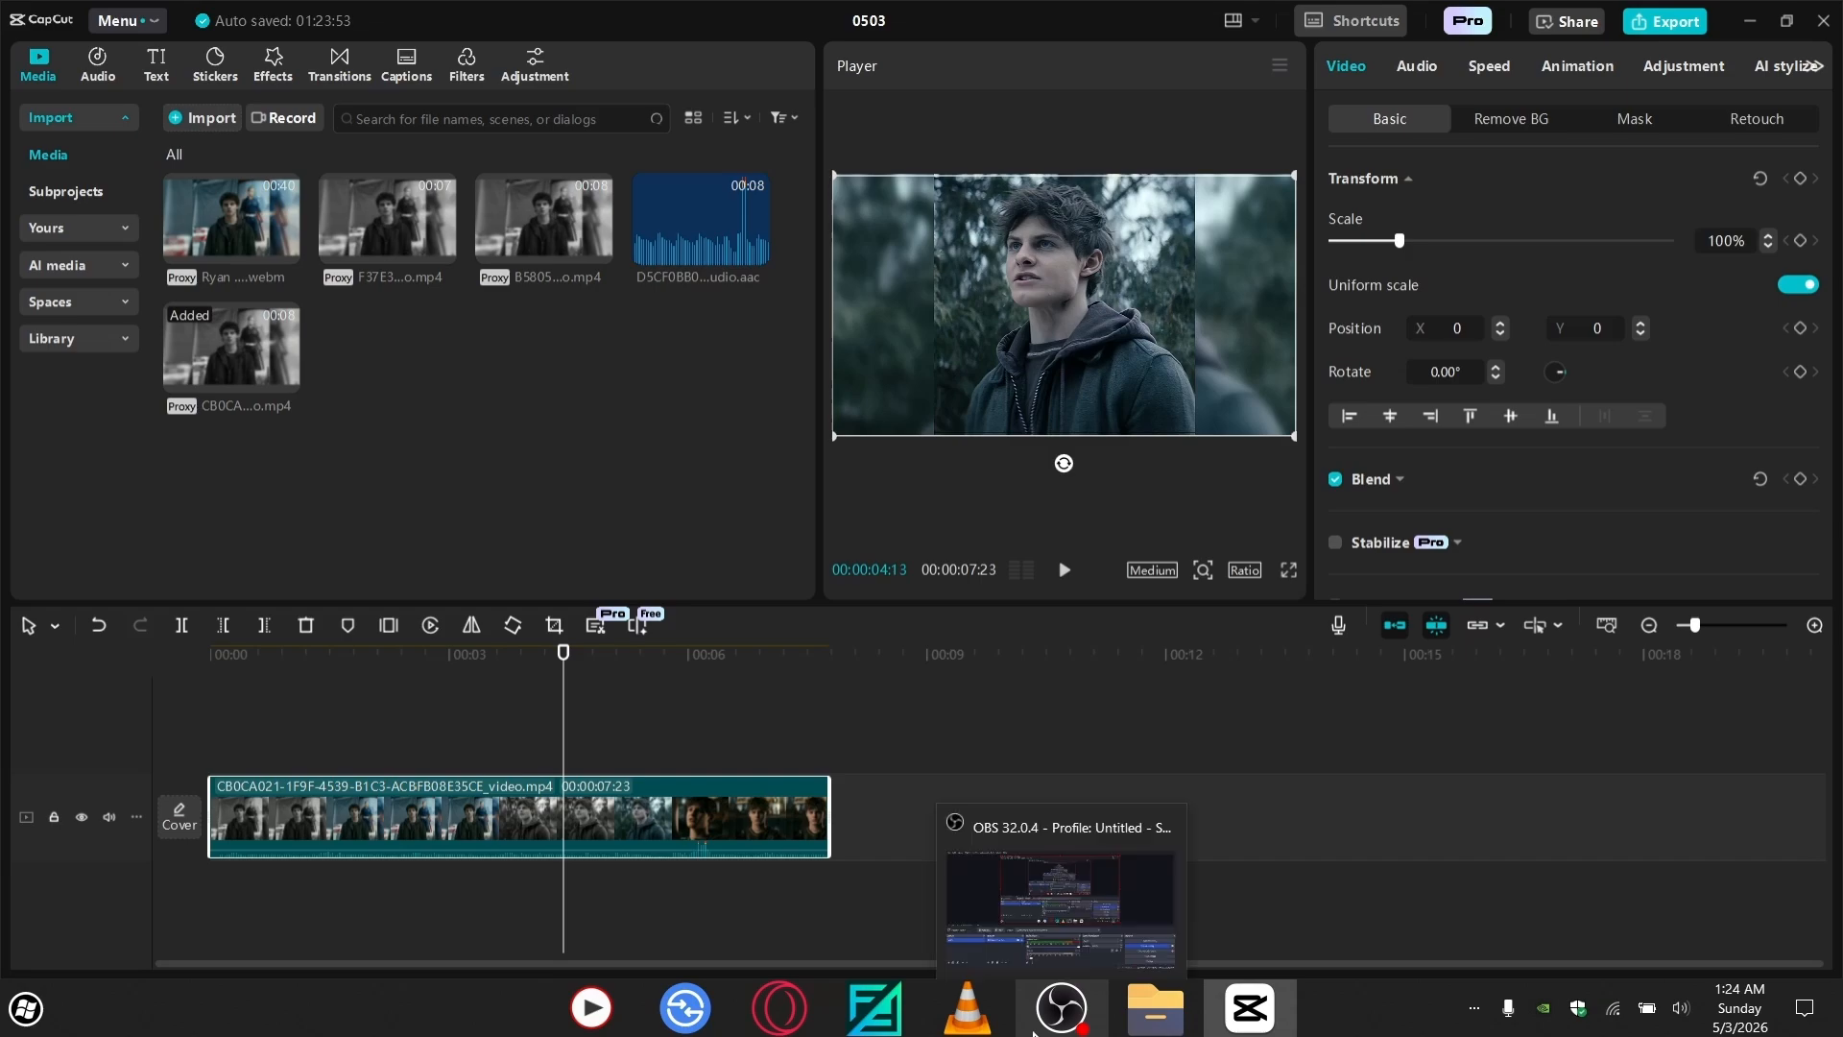
pyautogui.moveTo(626, 660); pyautogui.dragTo(363, 671)
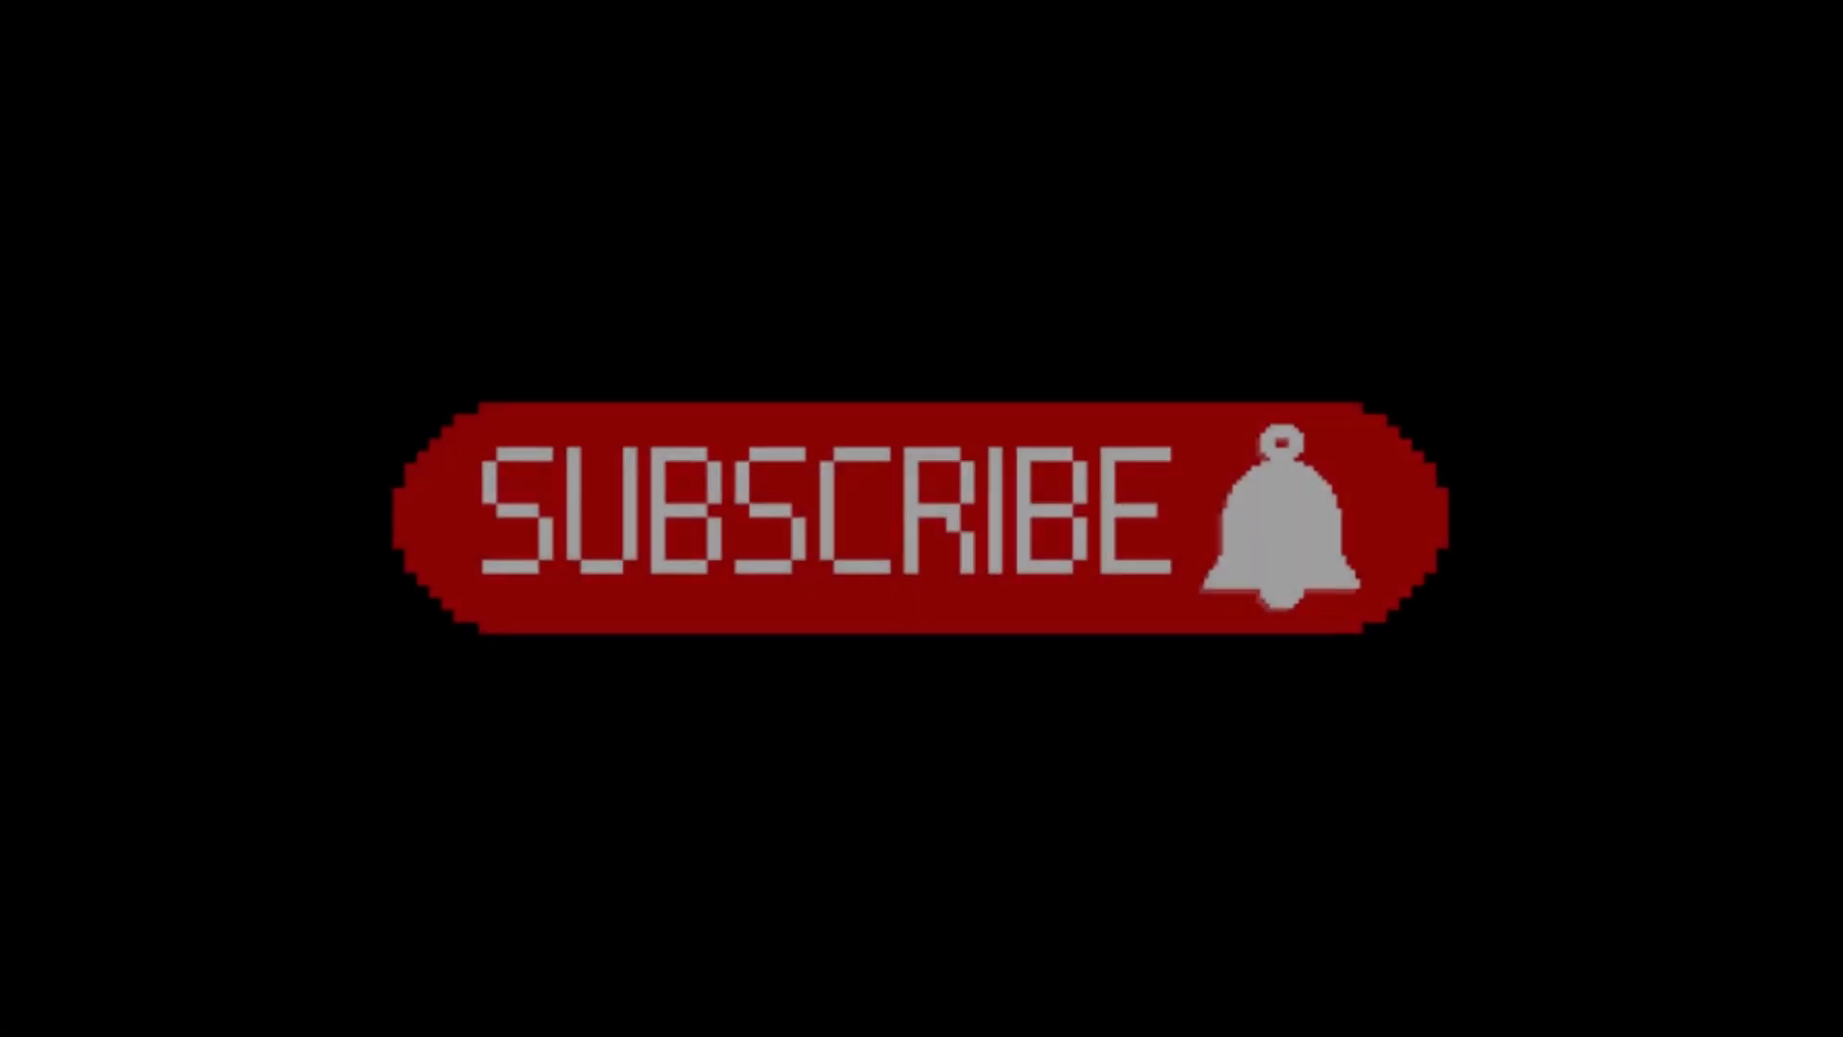